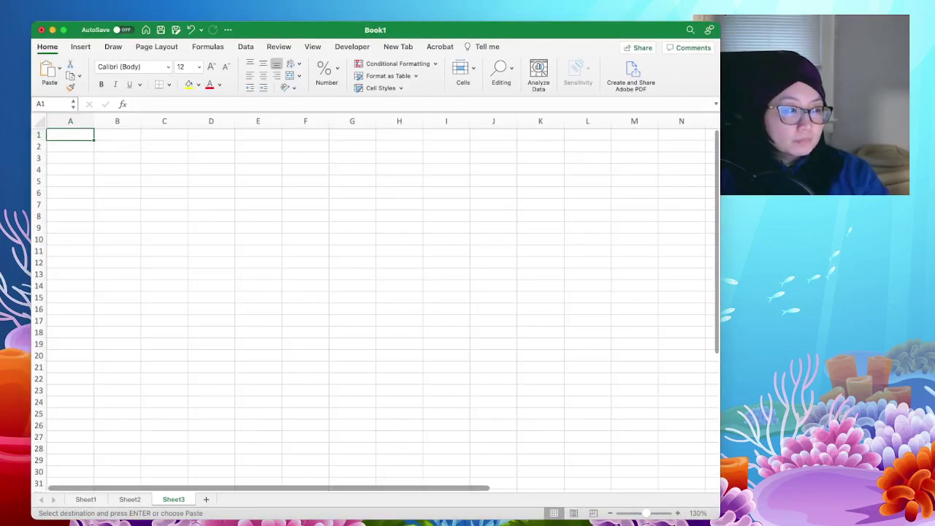
Step: Paste the copied YouTube views and ukulele sales table into Sheet3 starting at cell A1
key(super+v)
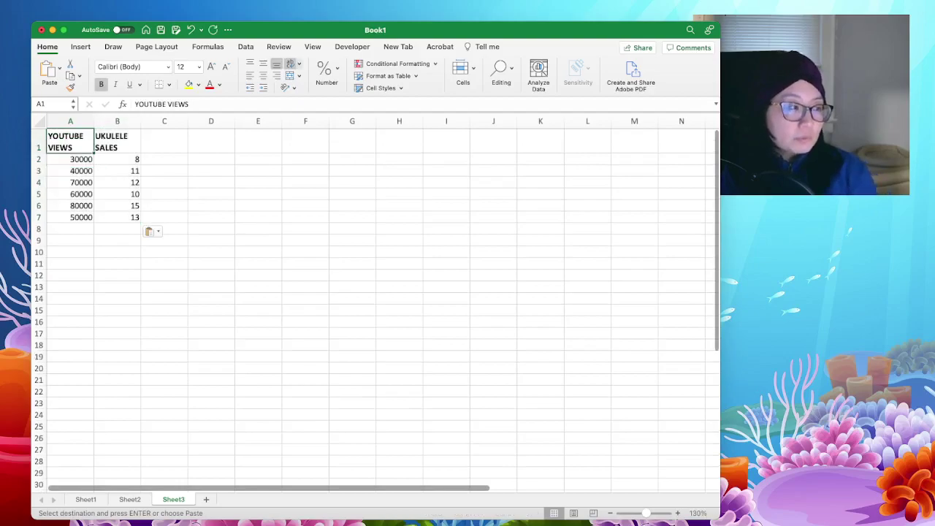
click(70, 240)
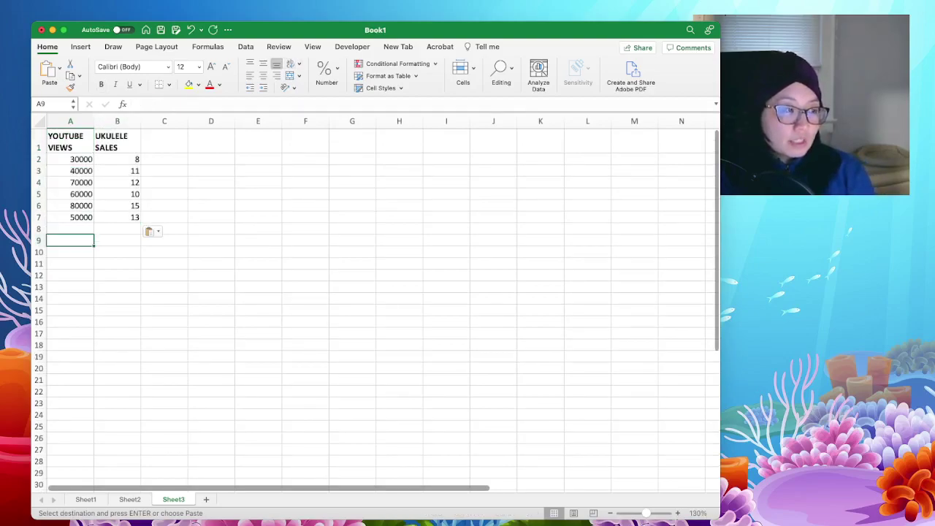
click(117, 263)
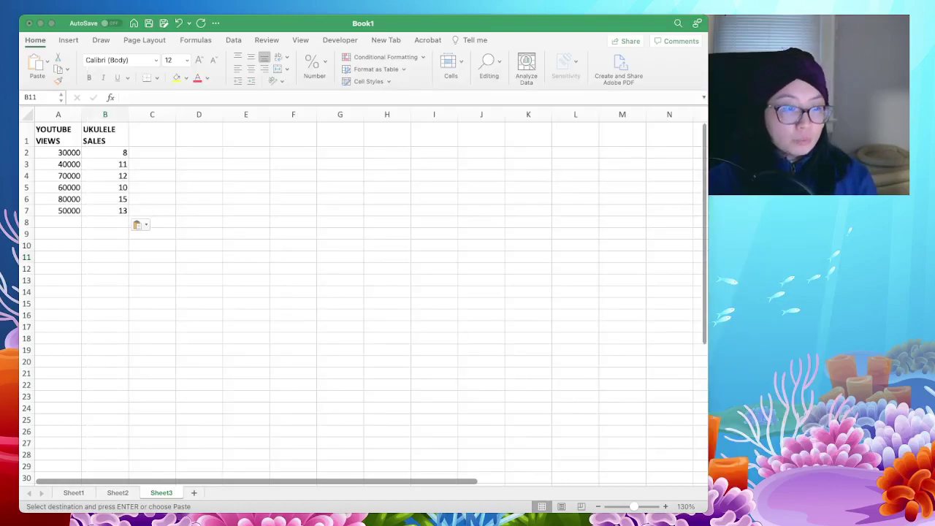
Step: Enlarge the worksheet view to 210% zoom
click(666, 507)
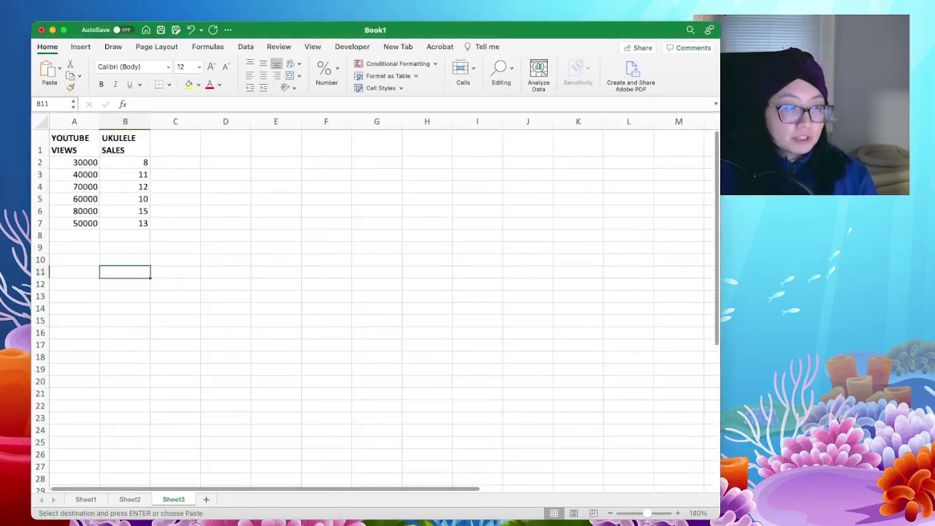
click(677, 513)
click(677, 513)
click(676, 512)
click(677, 513)
click(677, 513)
click(676, 513)
click(677, 513)
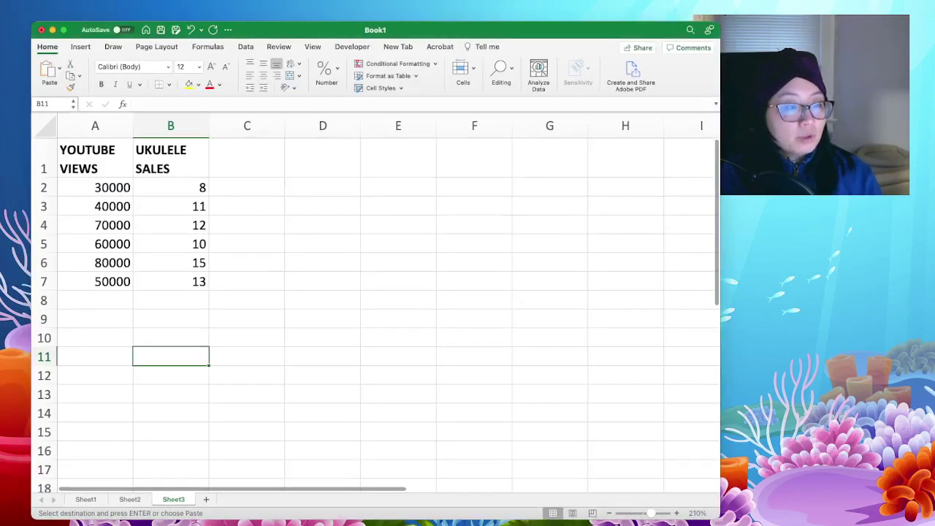
Step: Calculate the average of the YouTube views in cell A9 with =AVERAGE(A2:A7)
click(95, 319)
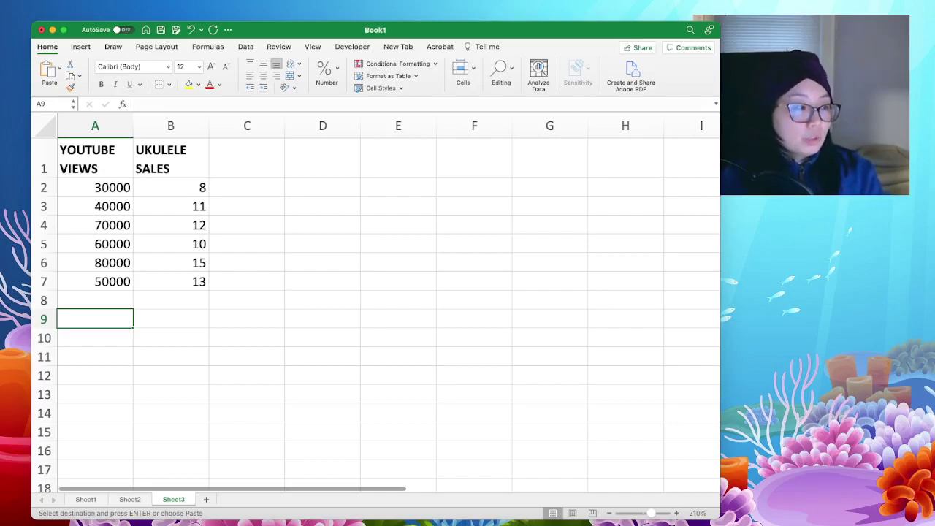
drag(95, 187, 95, 281)
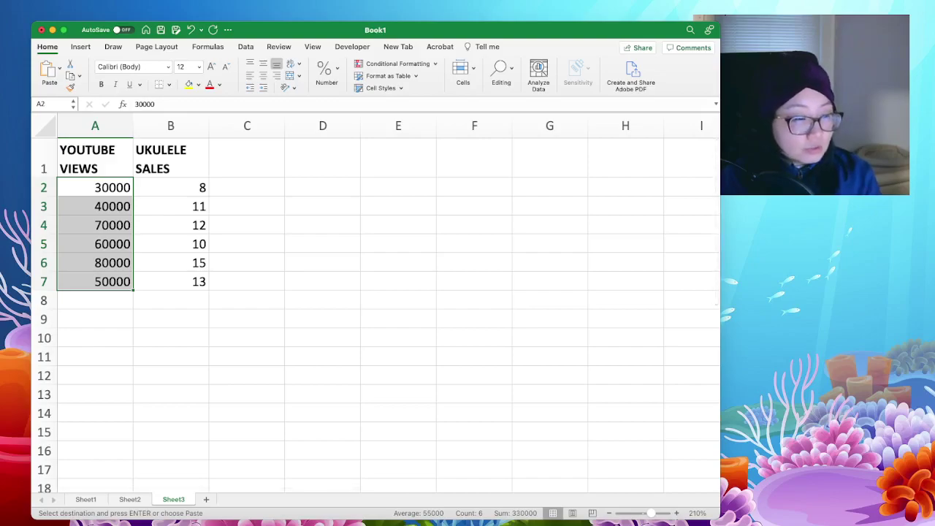
click(95, 320)
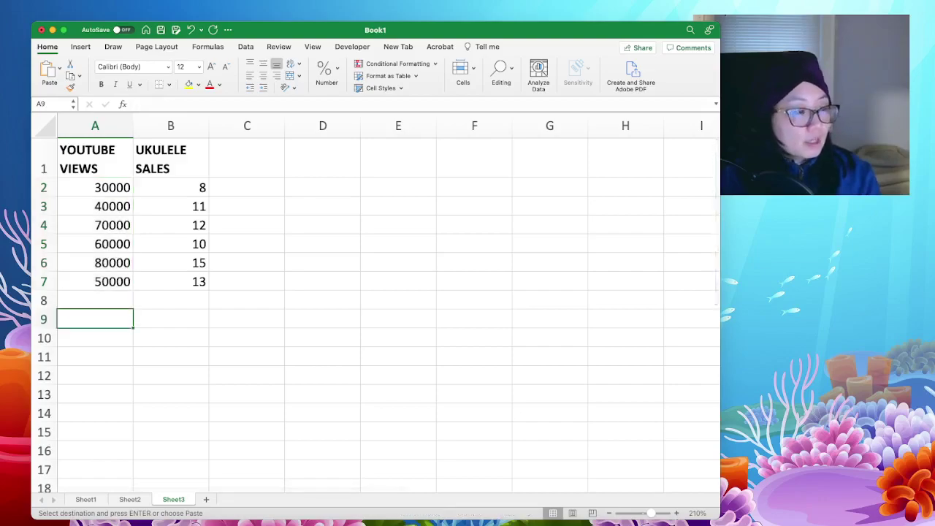
drag(95, 187, 95, 282)
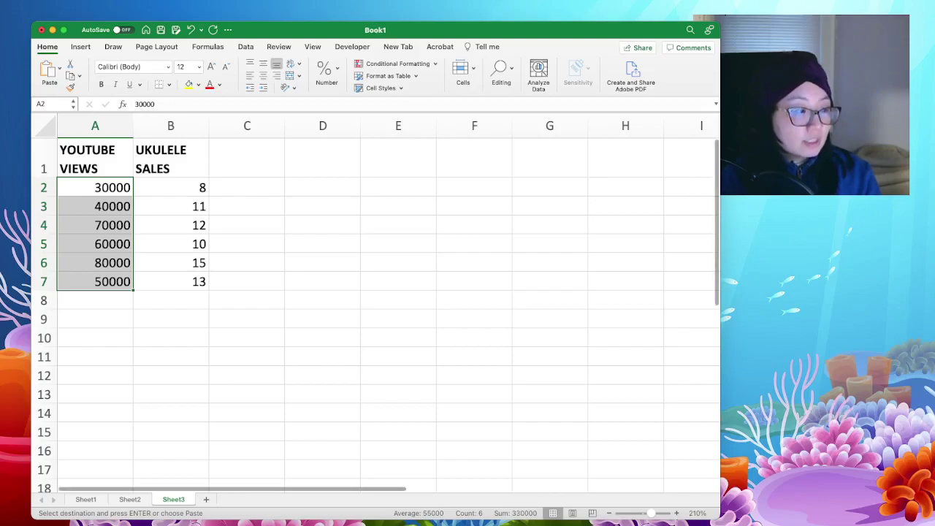
click(95, 319)
text(=)
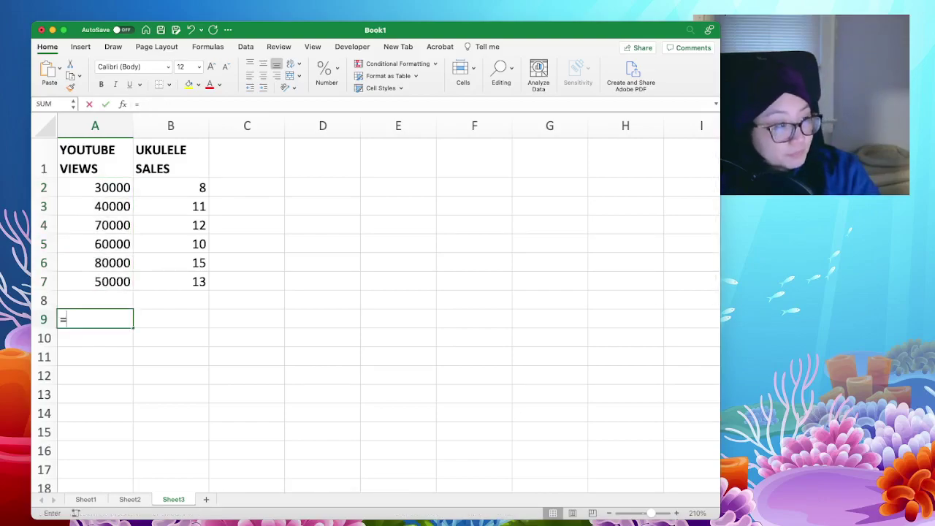
text(AVERAGE()
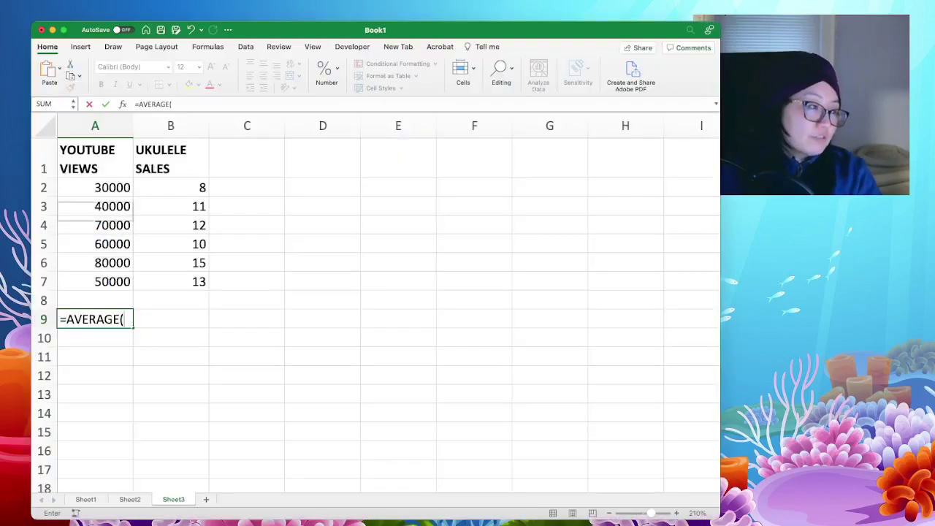
drag(95, 187, 95, 282)
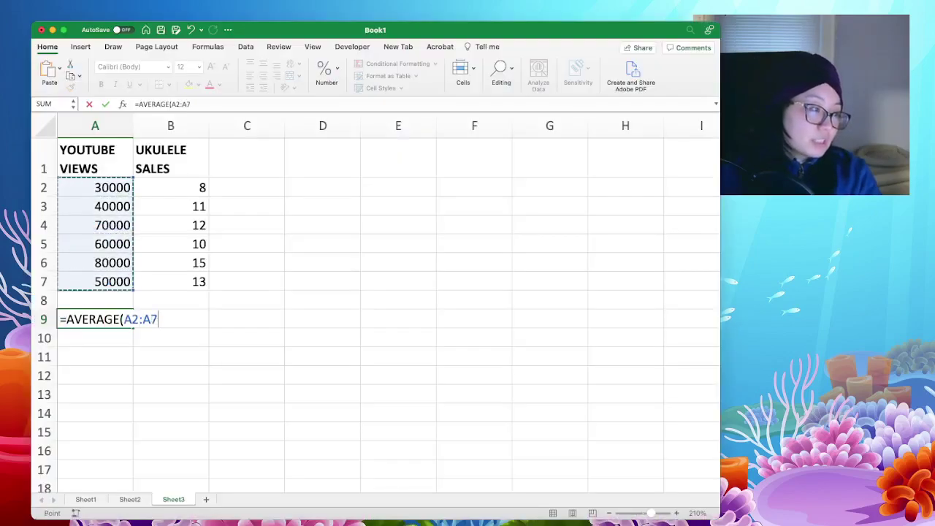
text())
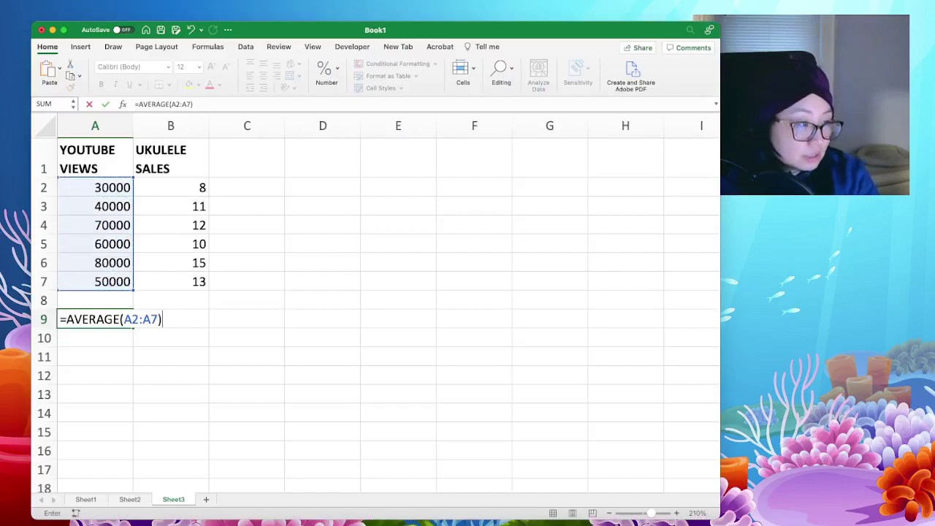
key(Return)
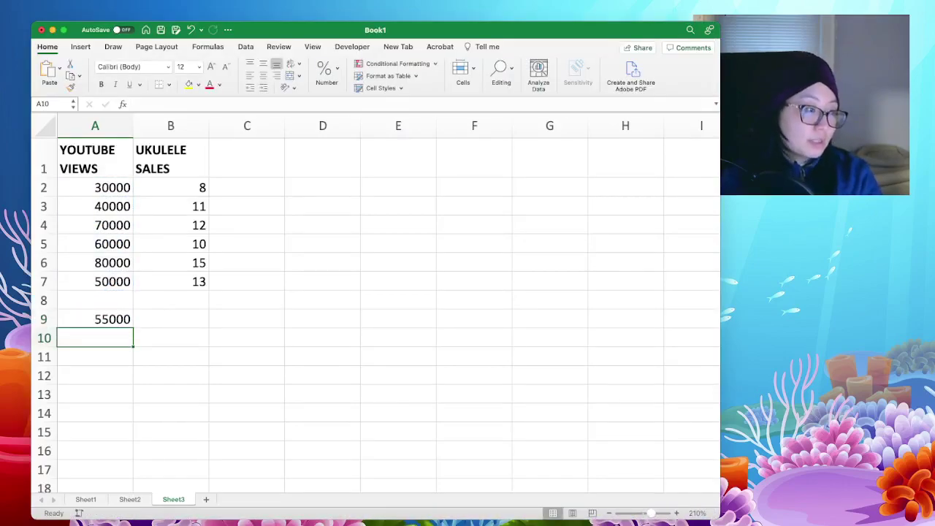
Step: Fill the average formula from A9 across to B9 to average the ukulele sales in B2:B7
click(171, 320)
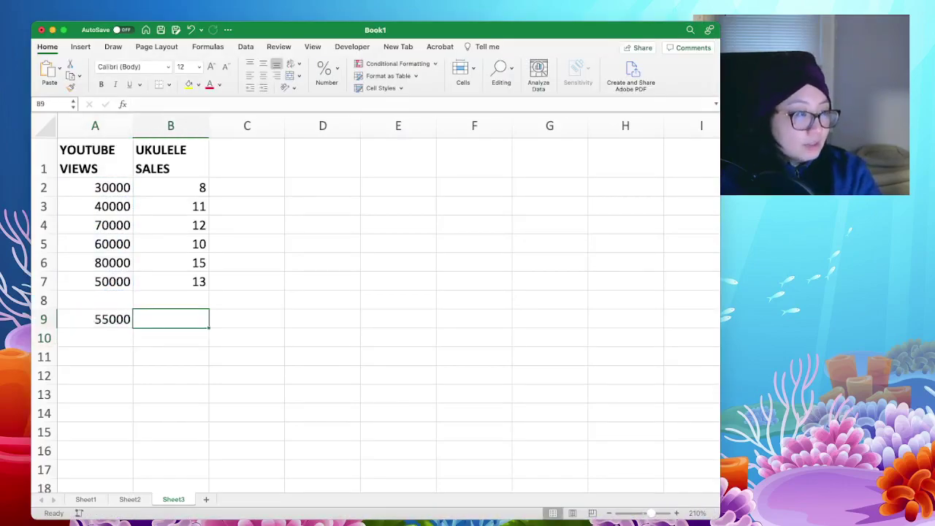
click(95, 319)
drag(133, 328, 183, 323)
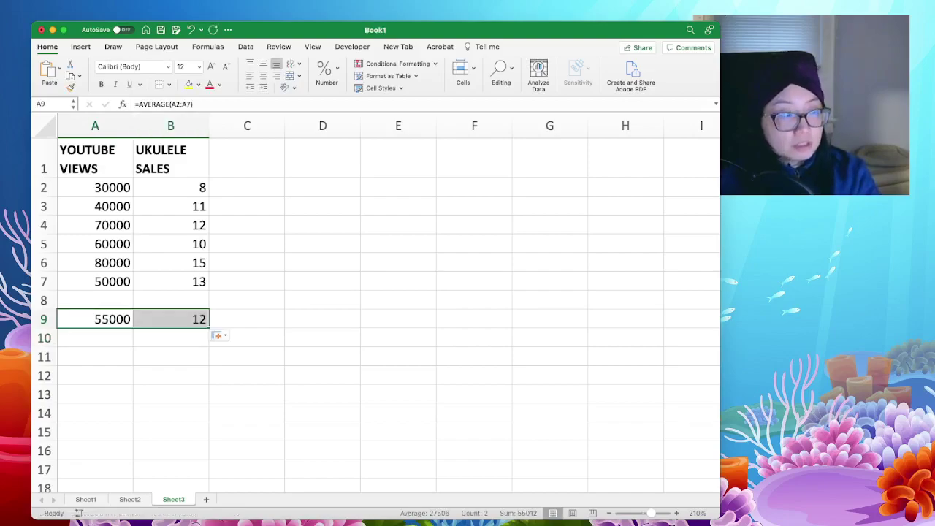
click(171, 338)
drag(171, 187, 171, 282)
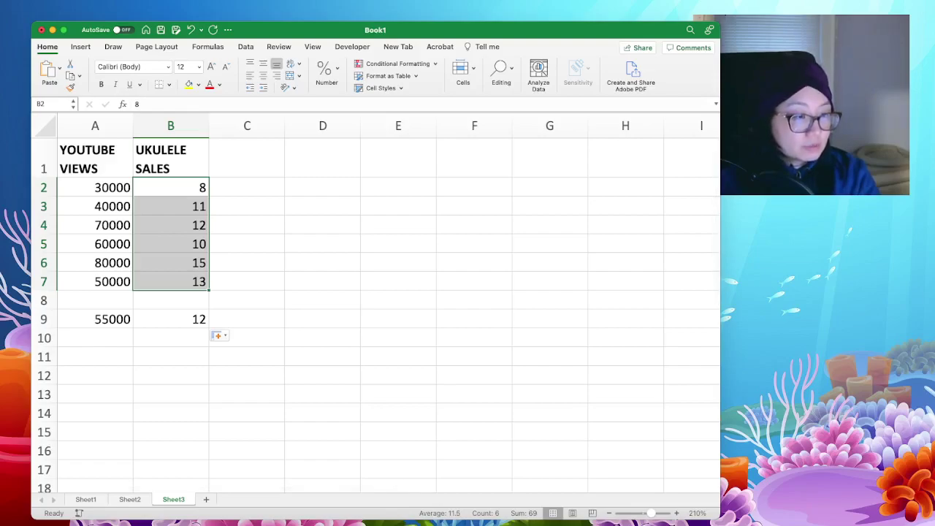
click(171, 320)
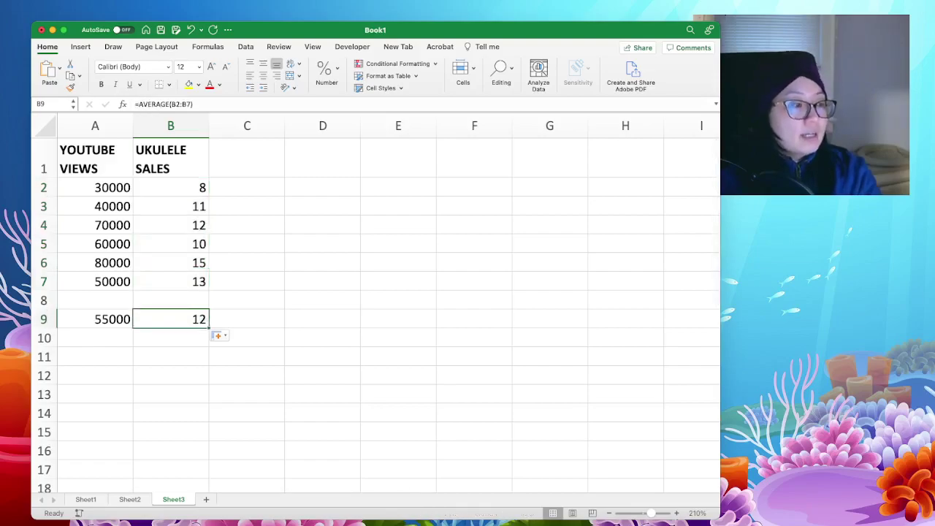
Step: Enter the column heading (x-avgX)(y-avgY) in cell C1
click(247, 158)
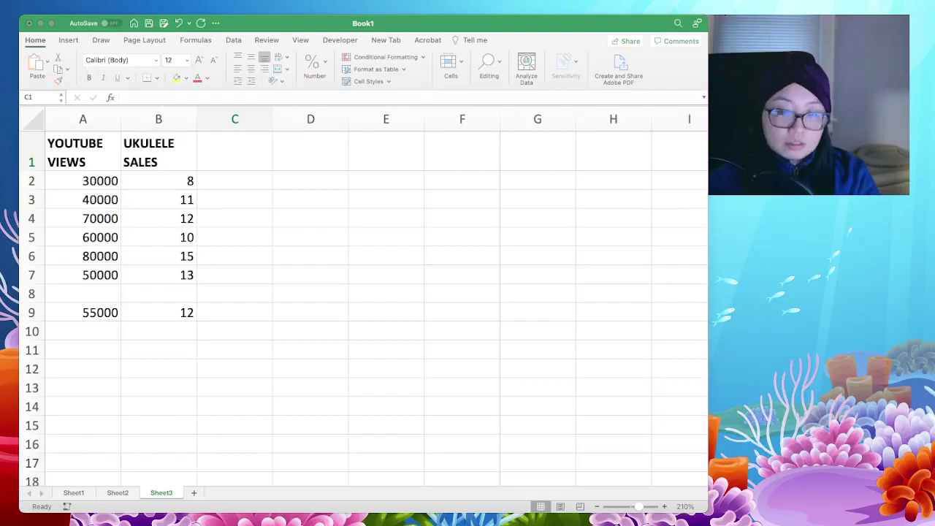
drag(453, 24, 465, 30)
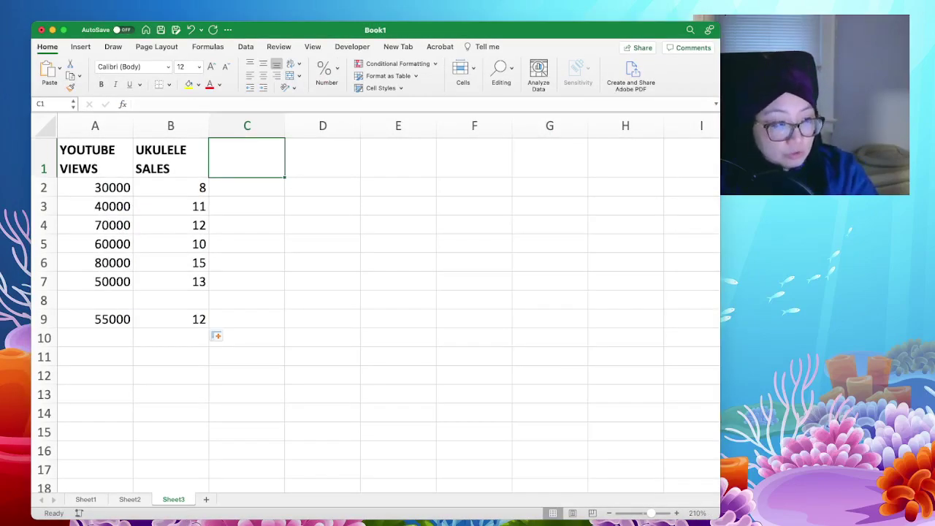
text((a)
key(BackSpace)
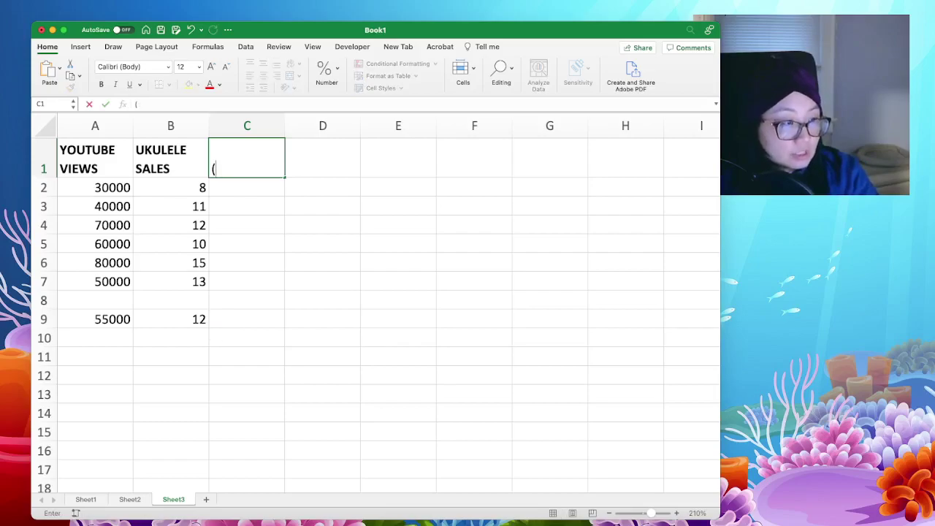
text(x-x)
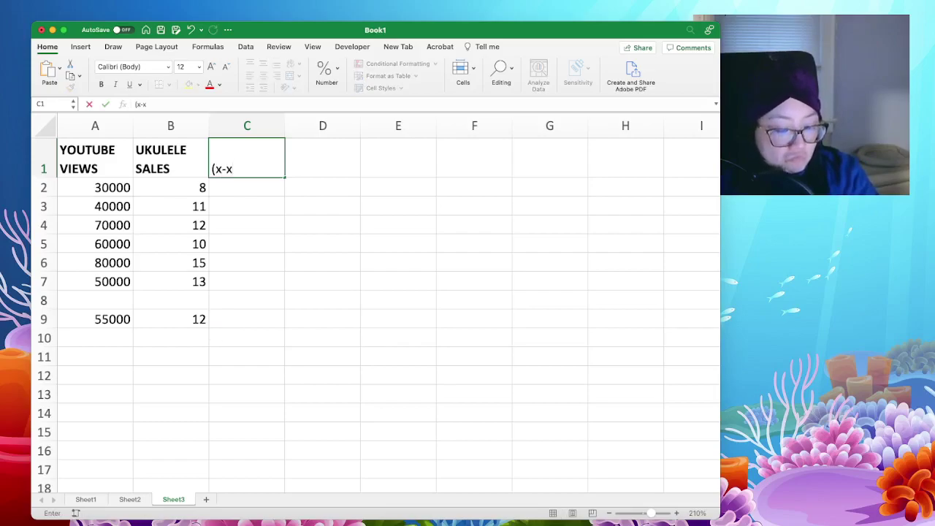
key(BackSpace)
text(avg)
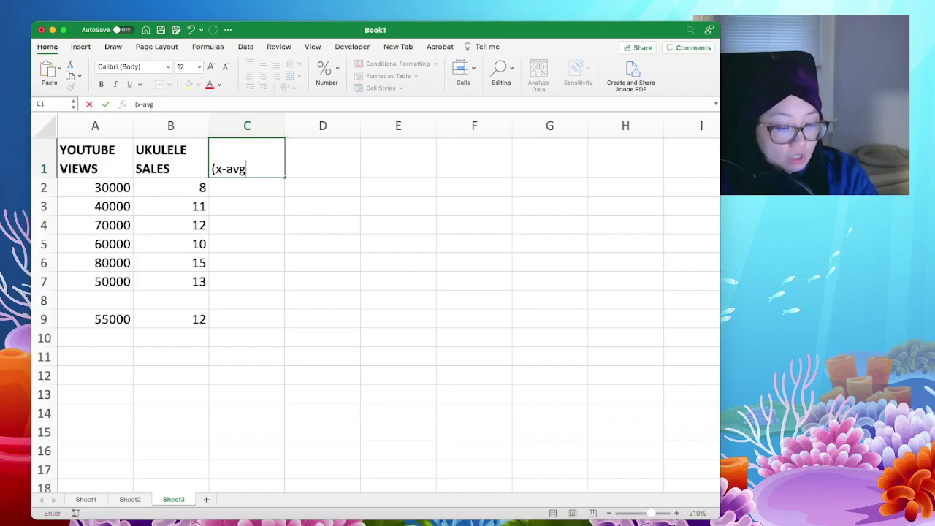
text(X)()
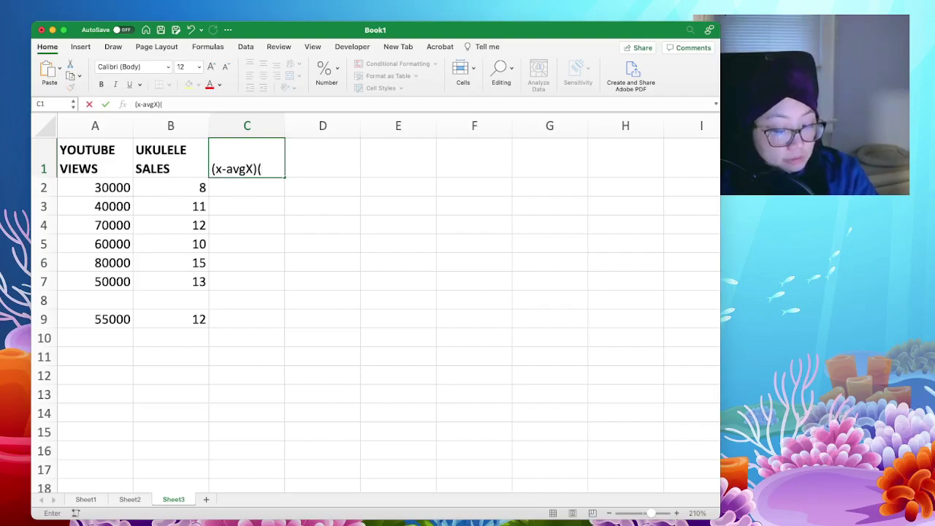
text(y-)
text(avg)
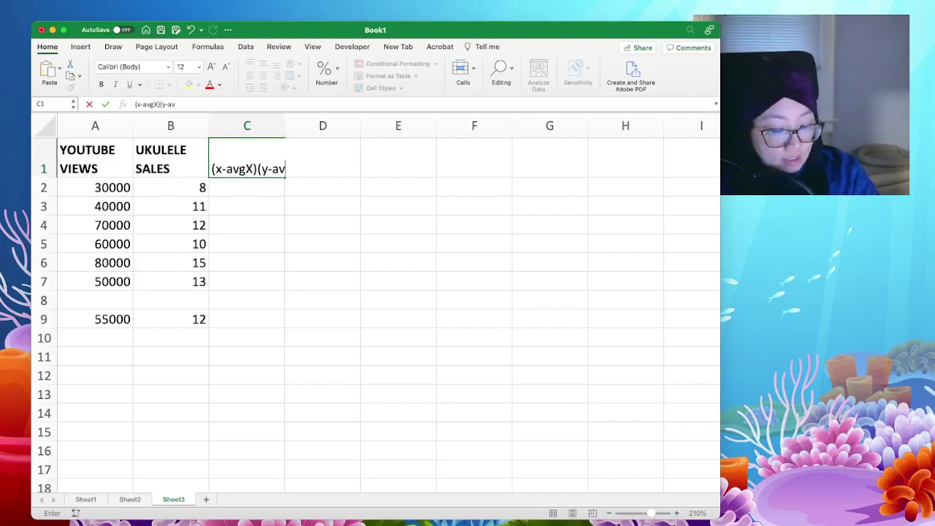
text(Y))
key(Return)
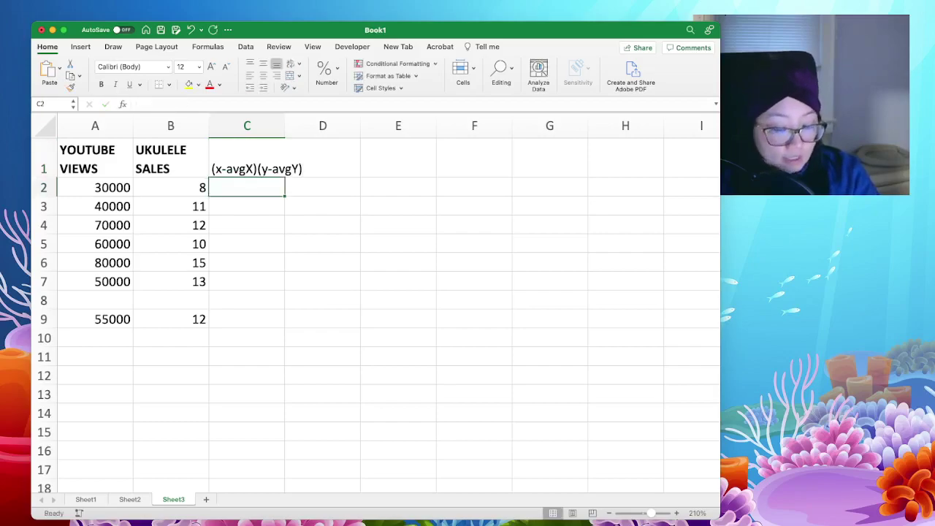
Step: Enter the product of deviations for the first data row in C2 as =(A2-$A$9)*(B2-$B$9), with absolute references to both averages
text(=()
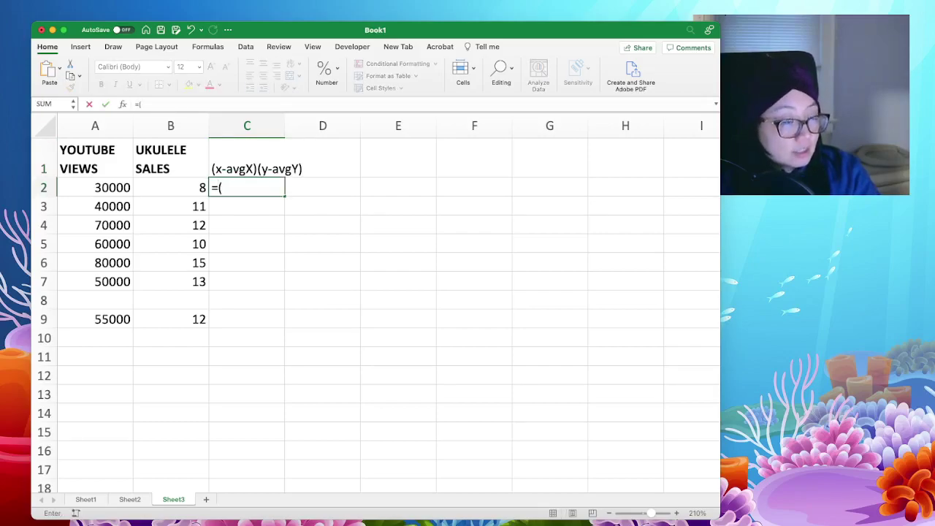
click(99, 189)
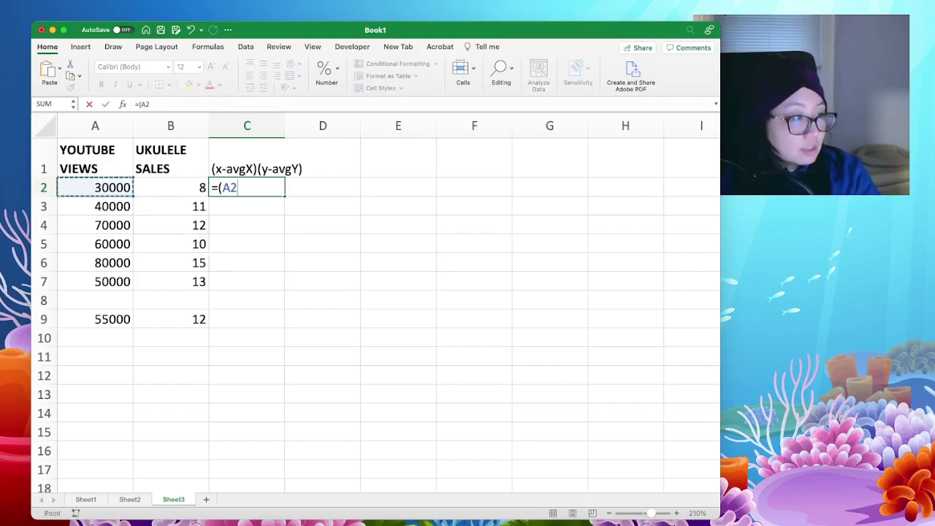
text(-)
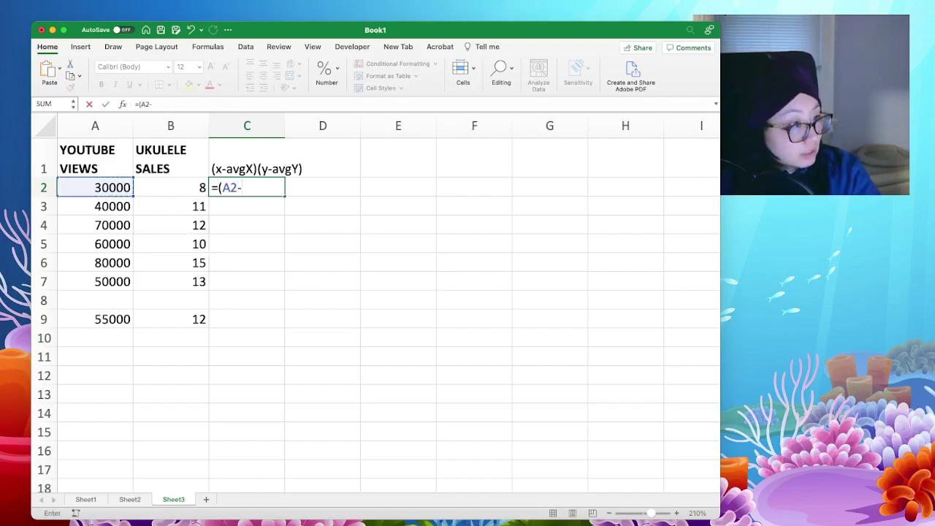
click(99, 319)
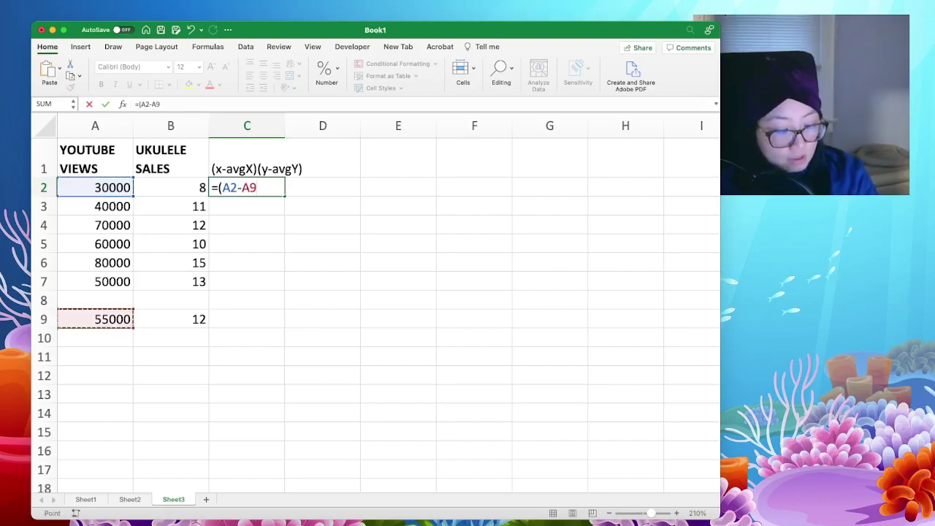
key(F4)
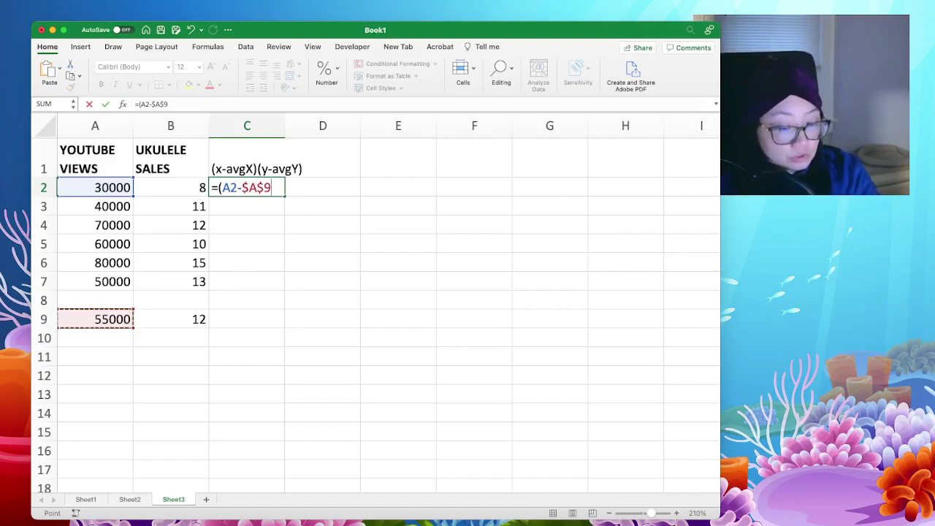
text()*()
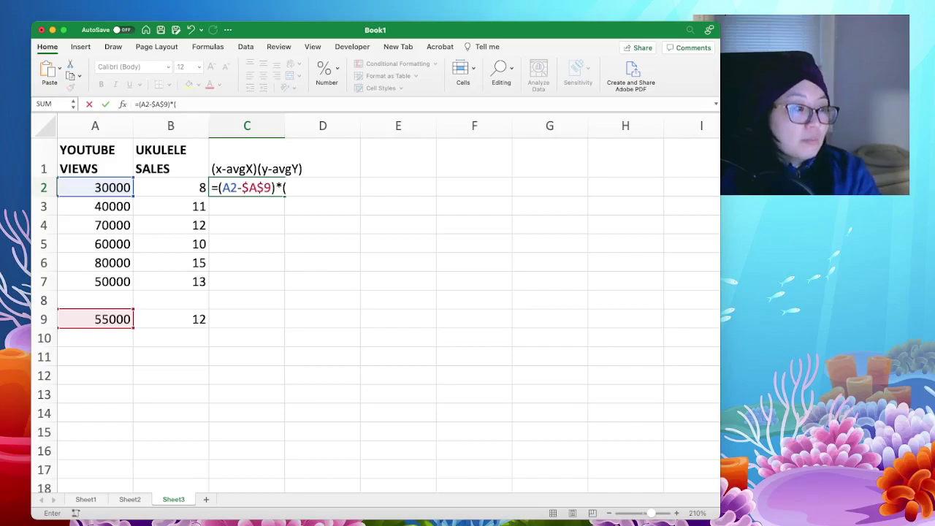
click(171, 188)
text(-)
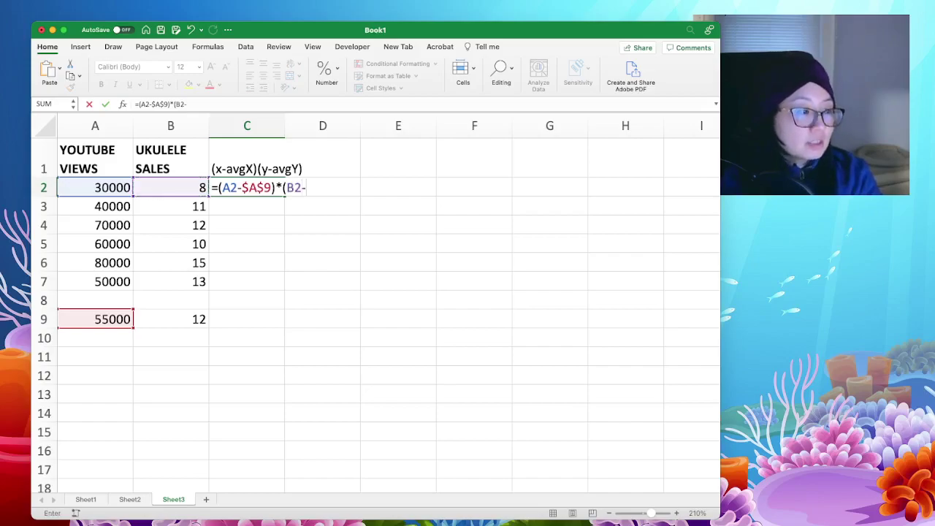
click(170, 320)
key(F4)
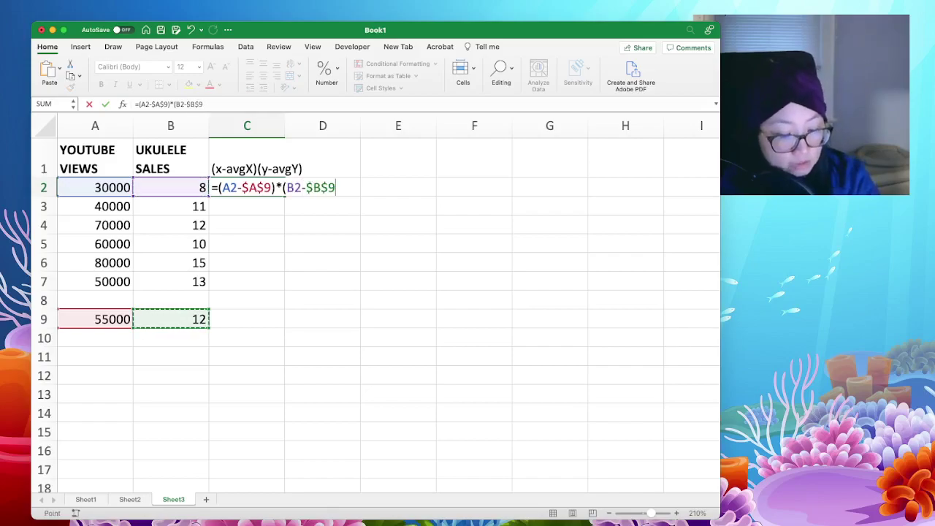
text())
key(Return)
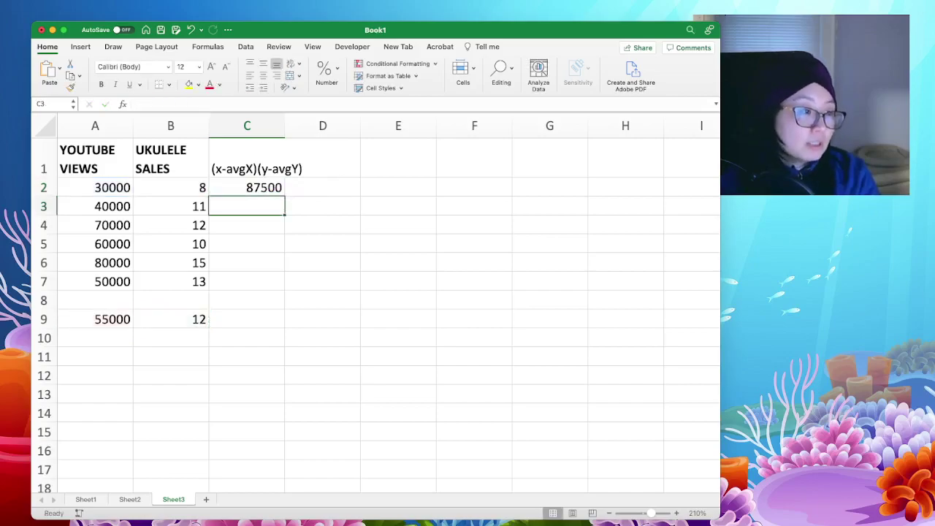
Step: Fill the product-of-deviations formula from C2 down to C7 and total the column in C8 with =SUM(C2:C7)
click(247, 188)
drag(285, 196, 284, 286)
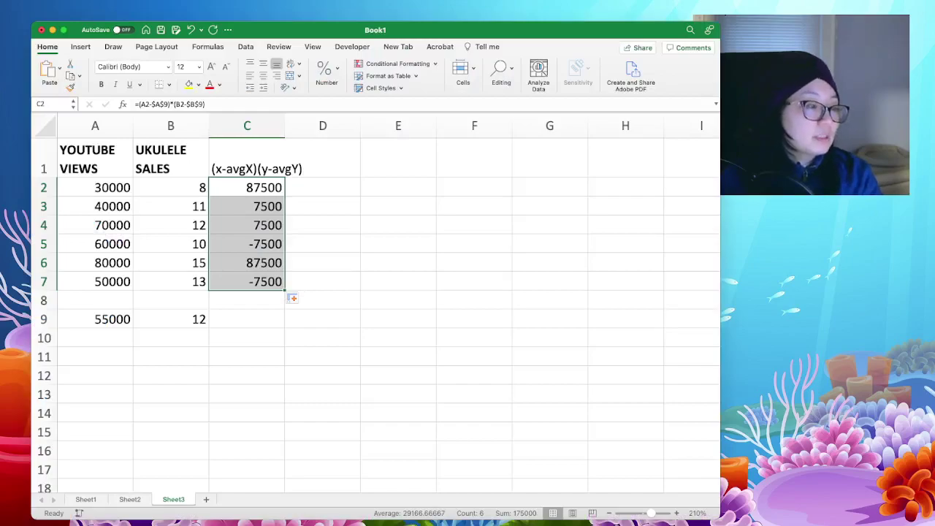
click(247, 301)
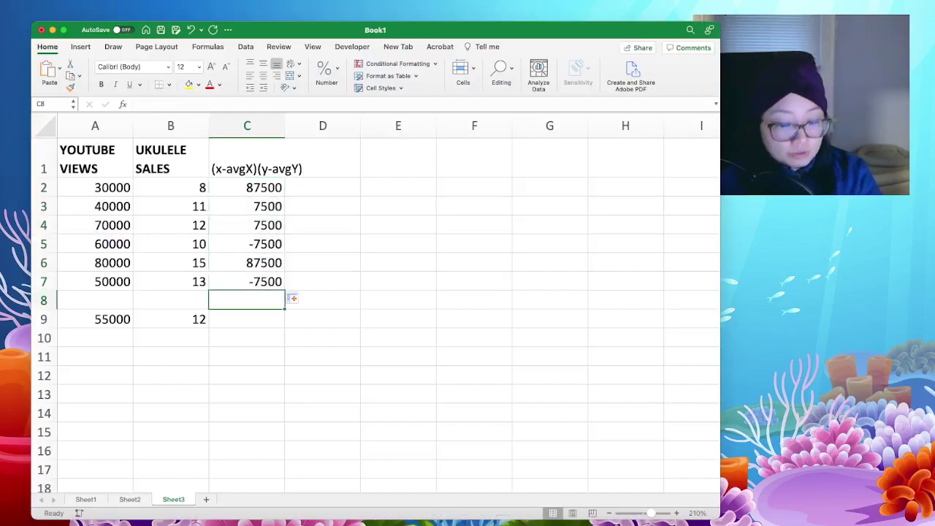
text(=SUM()
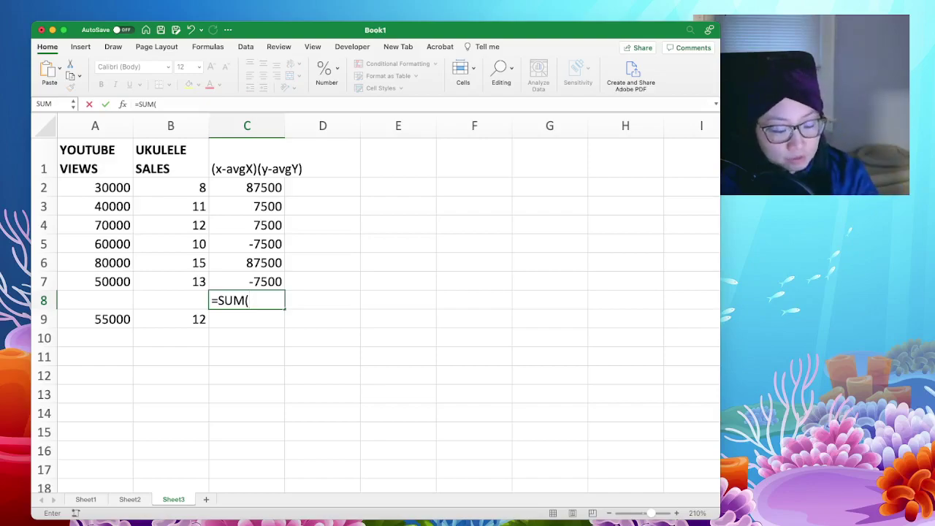
drag(247, 187, 247, 281)
text())
key(Return)
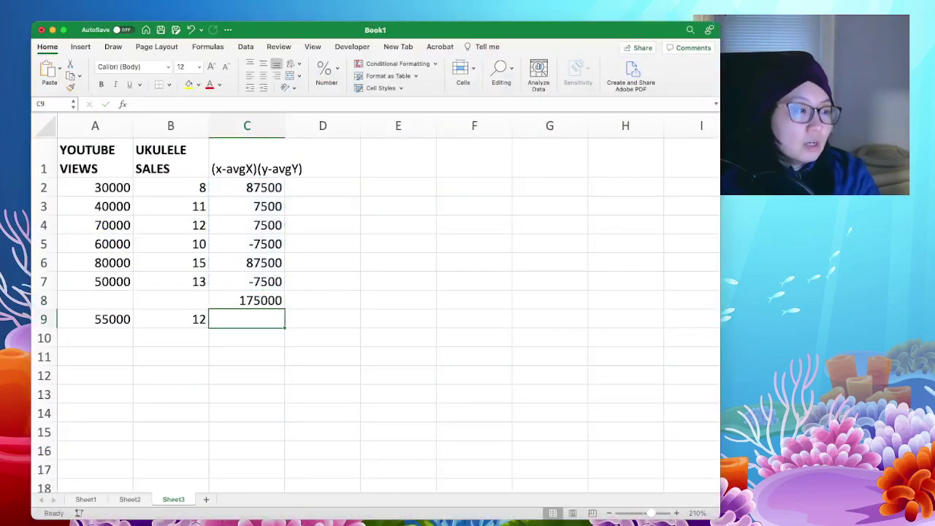
drag(247, 281, 247, 188)
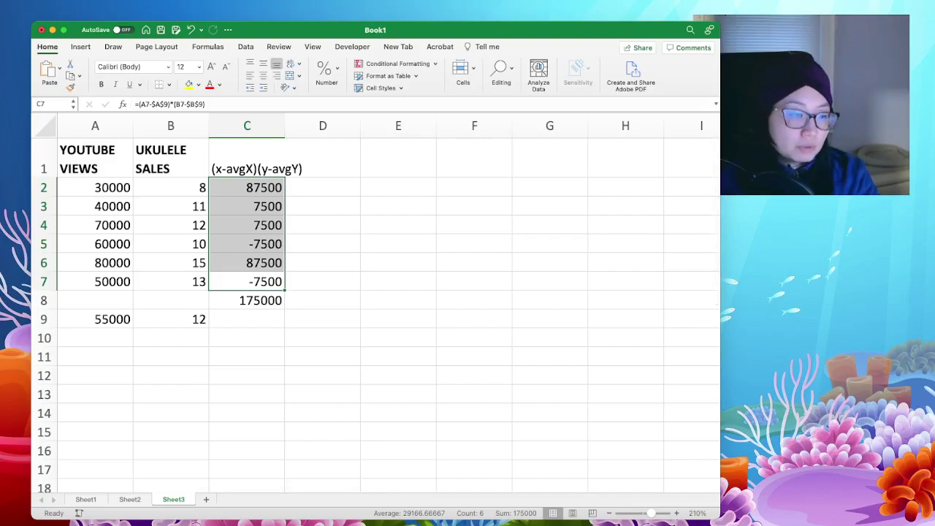
click(322, 263)
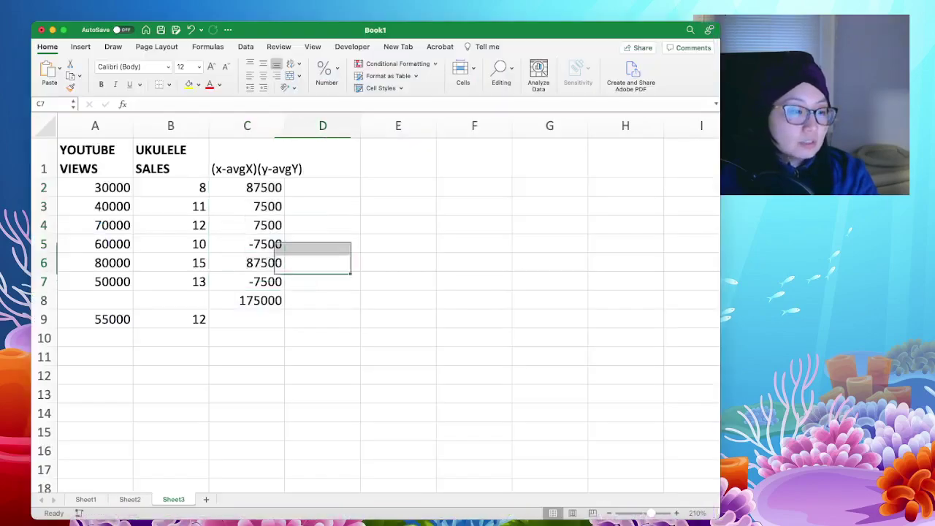
click(322, 187)
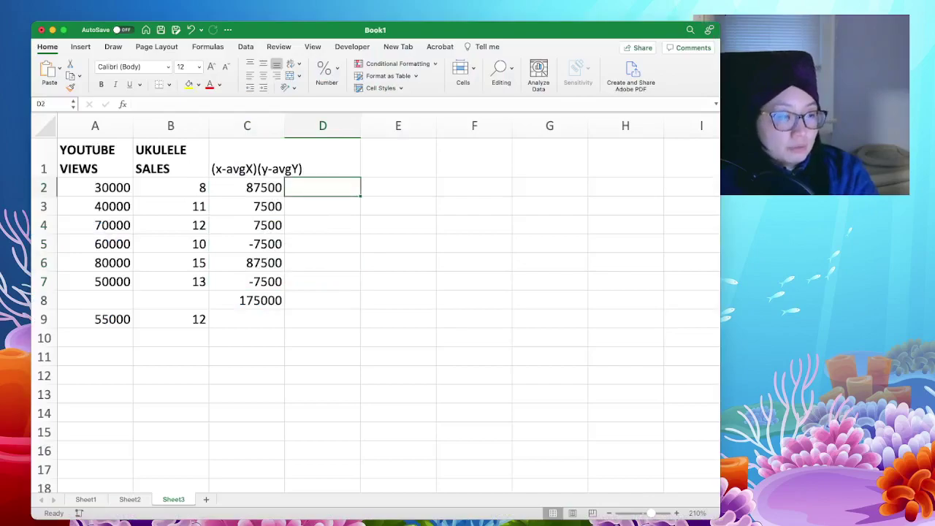
Step: Wrap the text of the heading in C1 and enter the column heading (x-avg)^2 in D1
click(284, 172)
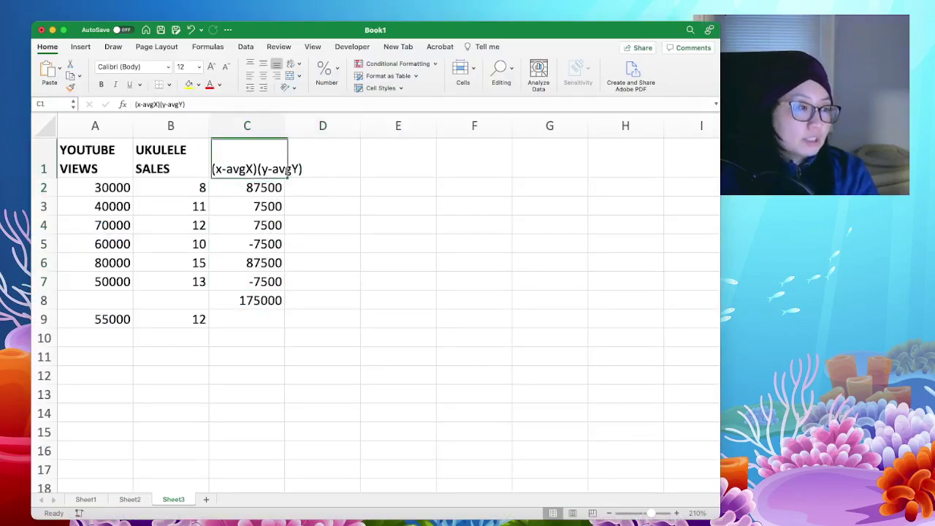
click(291, 63)
click(322, 158)
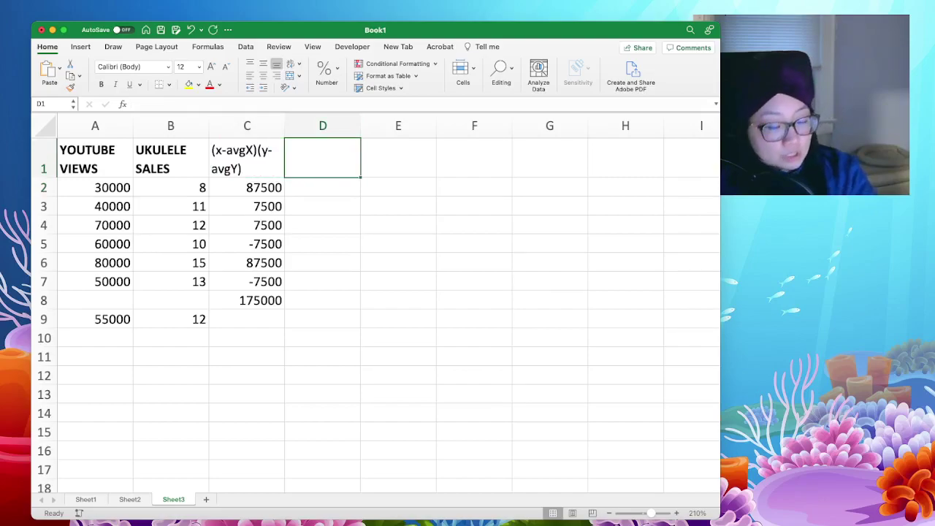
text((Y)
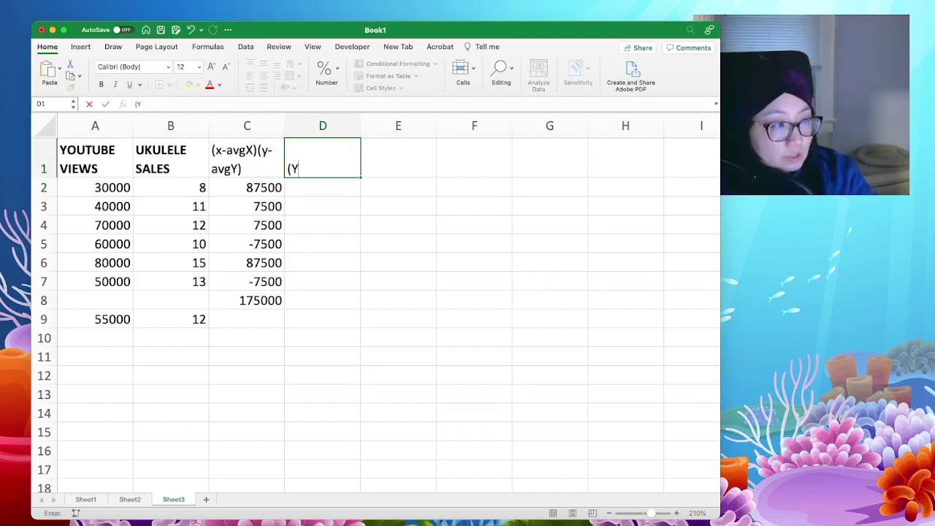
key(BackSpace)
text(X)
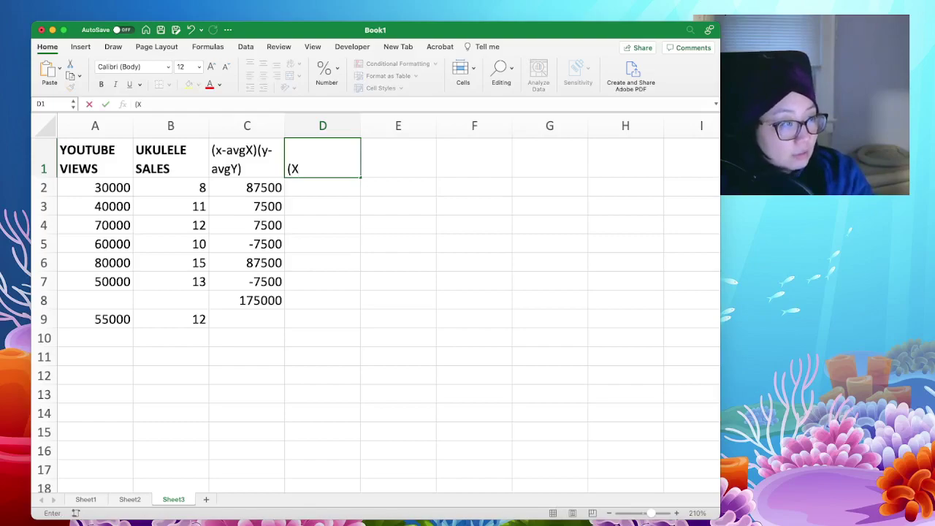
key(BackSpace)
text(x-avg)
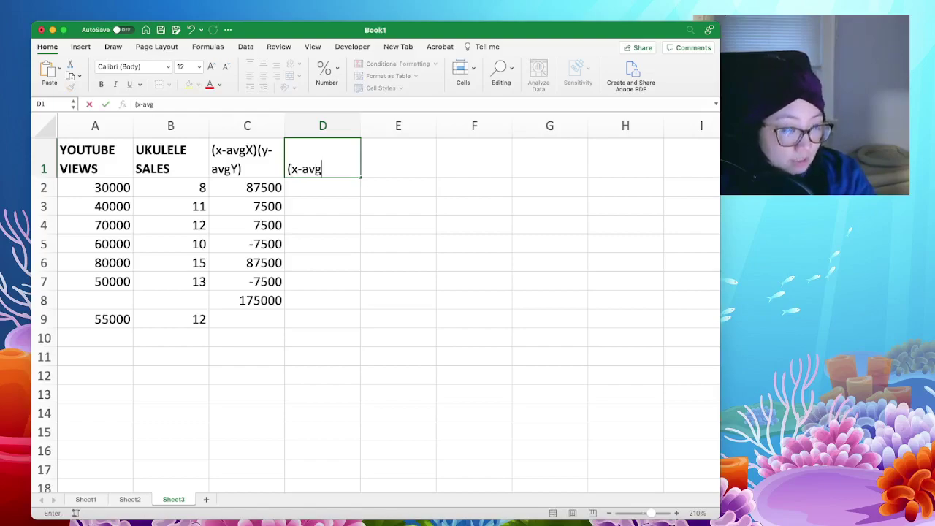
text()^&)
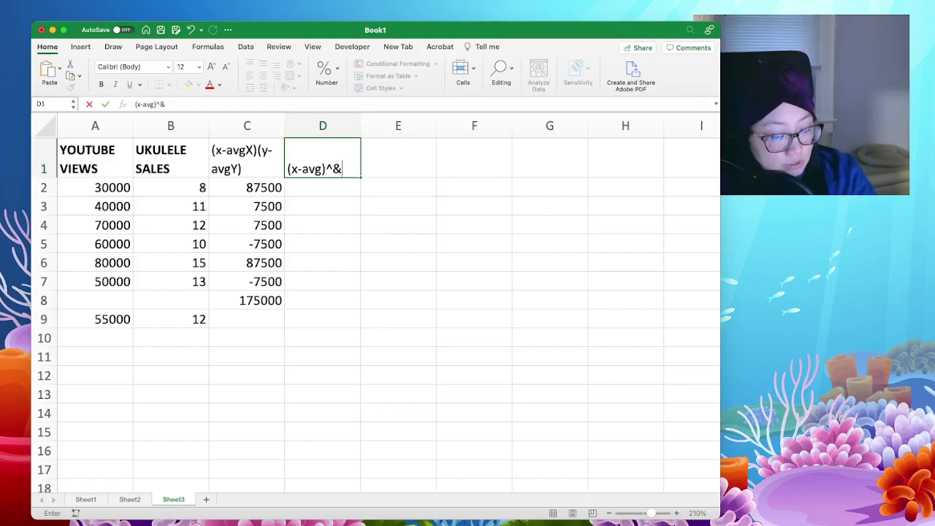
text(2)
key(BackSpace)
key(BackSpace)
text(2)
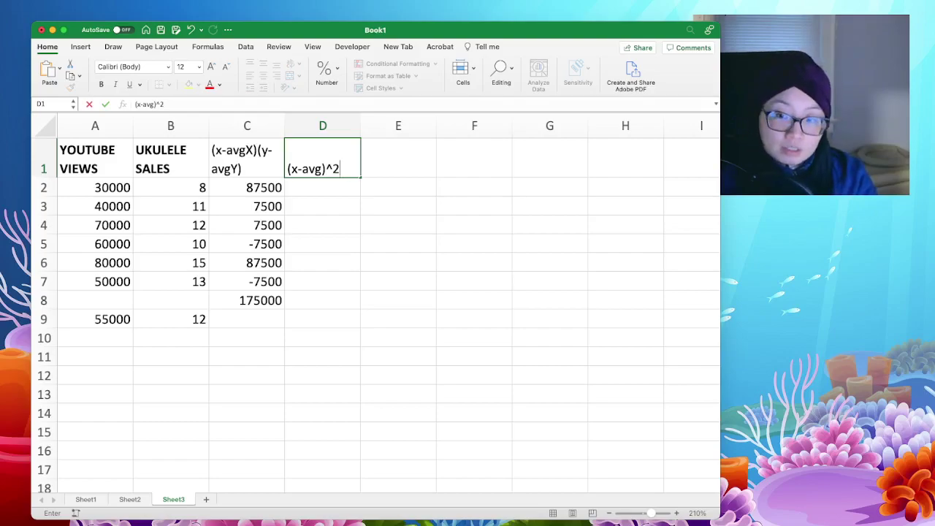
key(Return)
Step: Enter the squared deviation for the first data row in D2 as =(A2-$A$9)^2, with an absolute reference to the average
text(=()
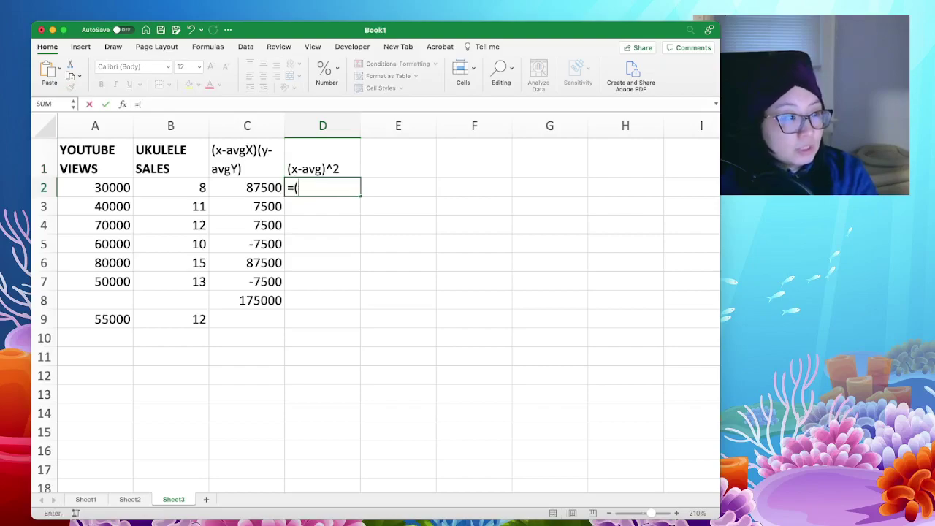
text(X-)
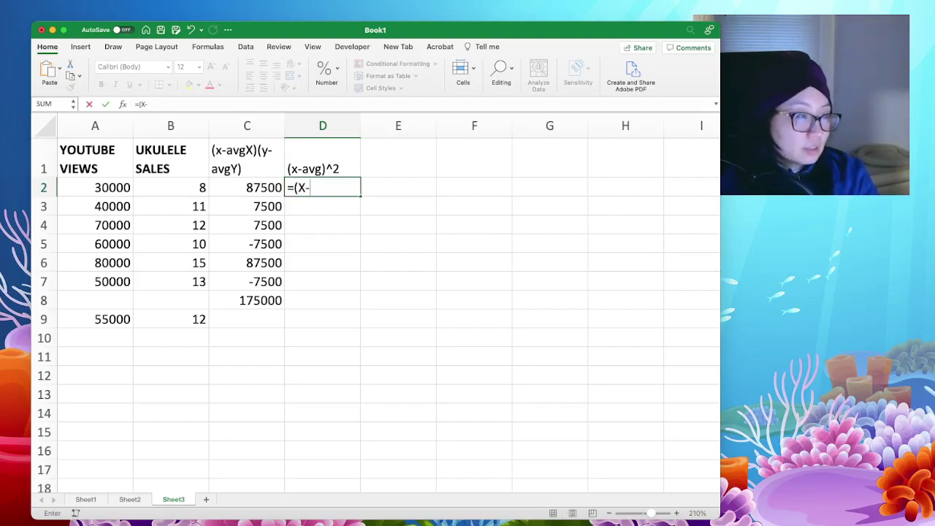
key(BackSpace)
key(BackSpace)
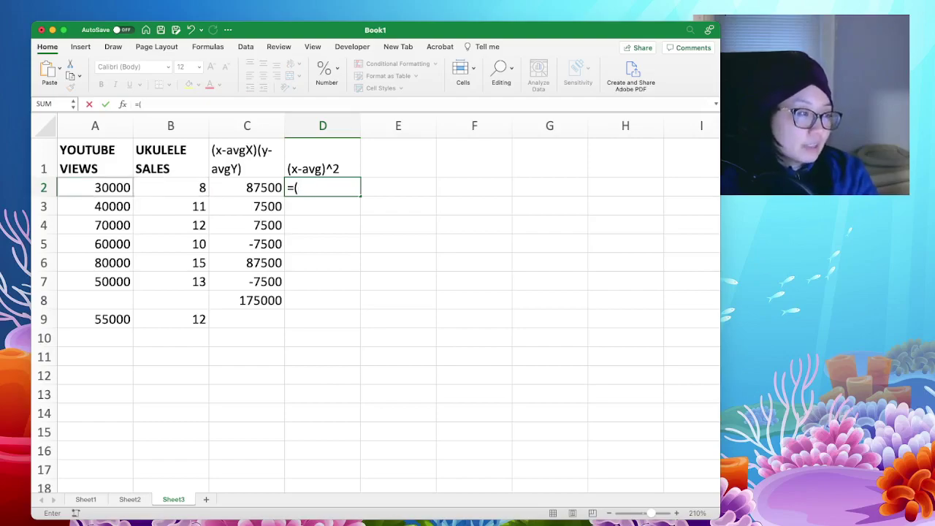
click(95, 187)
text(-)
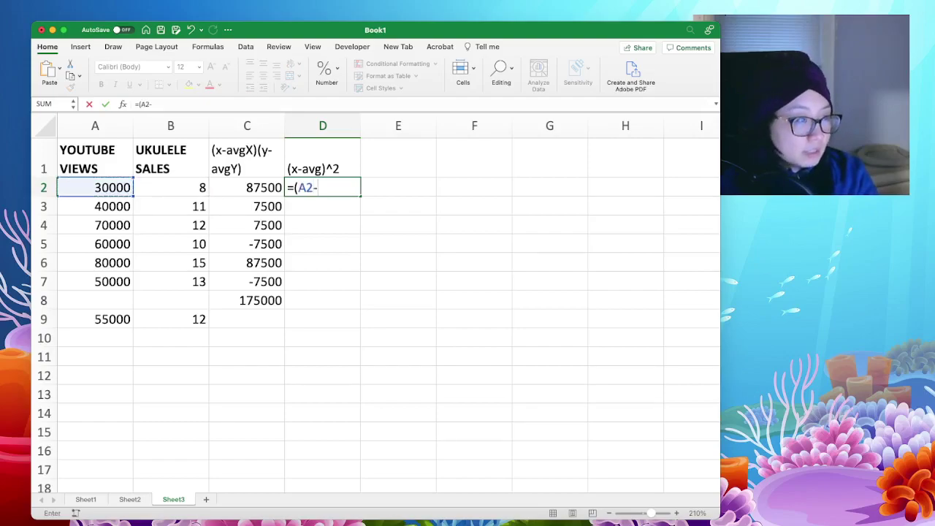
click(95, 319)
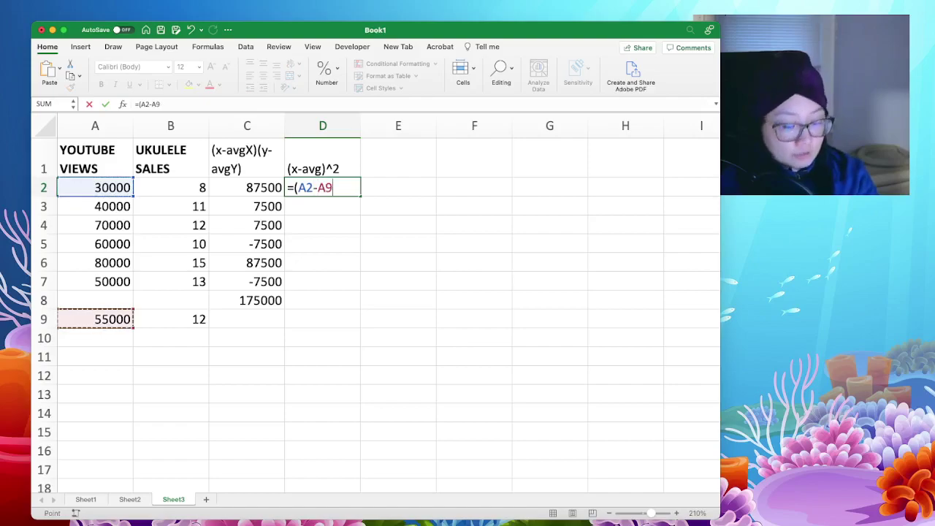
key(F4)
text())
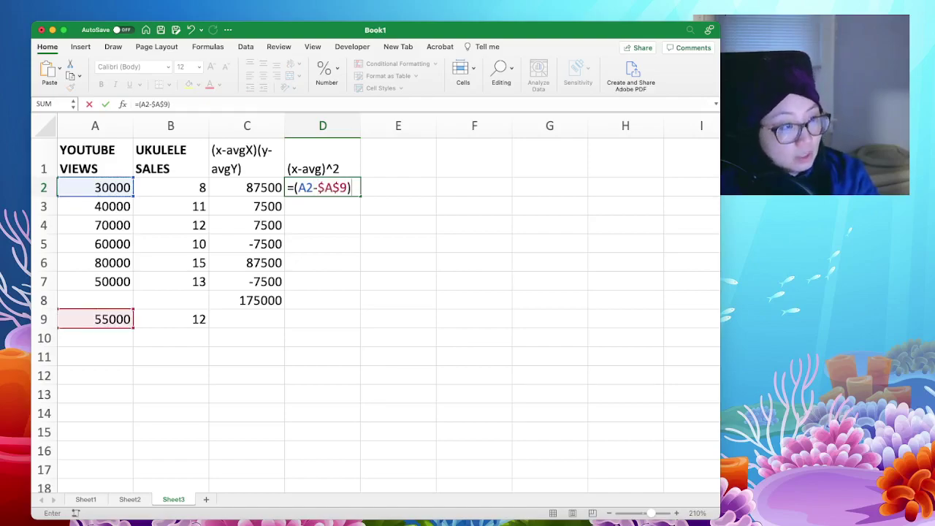
text(^2)
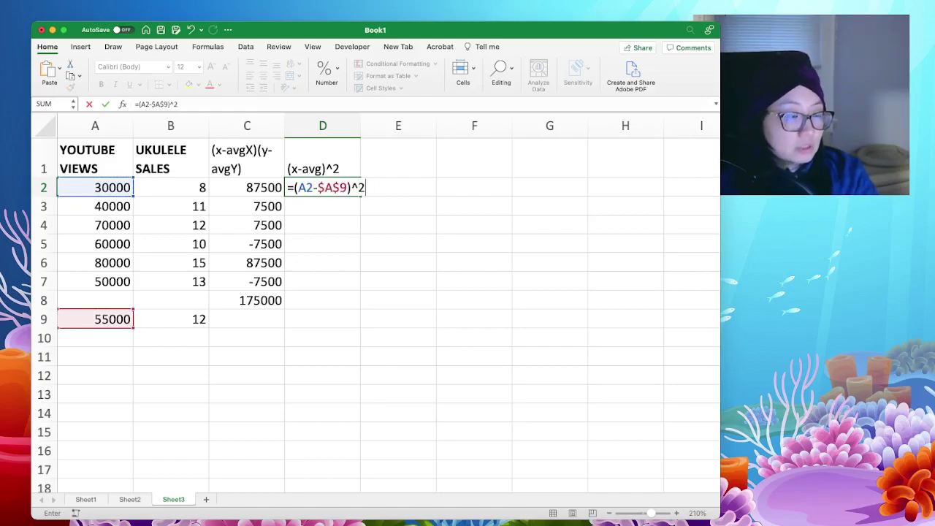
key(Return)
Step: Copy the squared-deviation formula from D2 down through D7
key(Up)
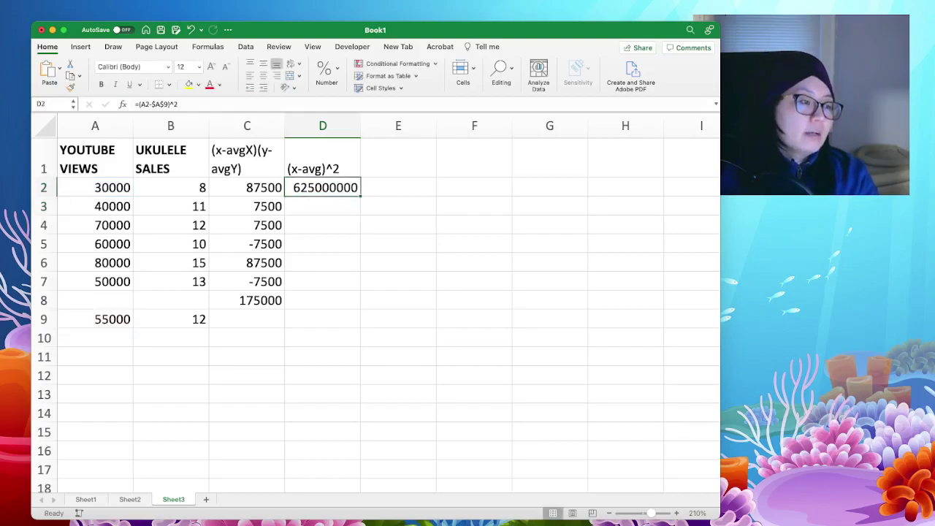
key(super+c)
key(shift+Down)
key(shift+Down)
key(shift+Down)
key(shift+Down)
key(shift+Down)
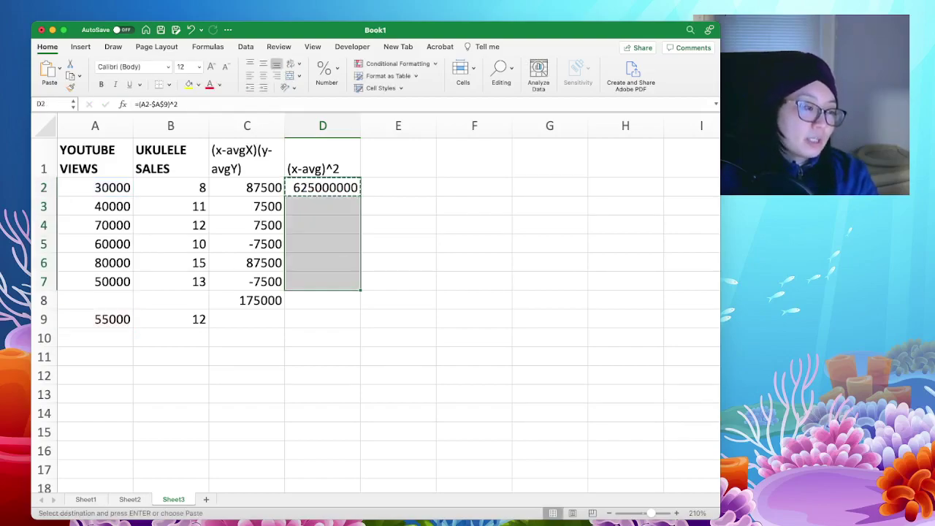
key(super+v)
Step: Copy the sum formula from C8 to D8 to total the squared deviations in D2:D7
click(247, 301)
key(super+c)
key(Right)
key(super+v)
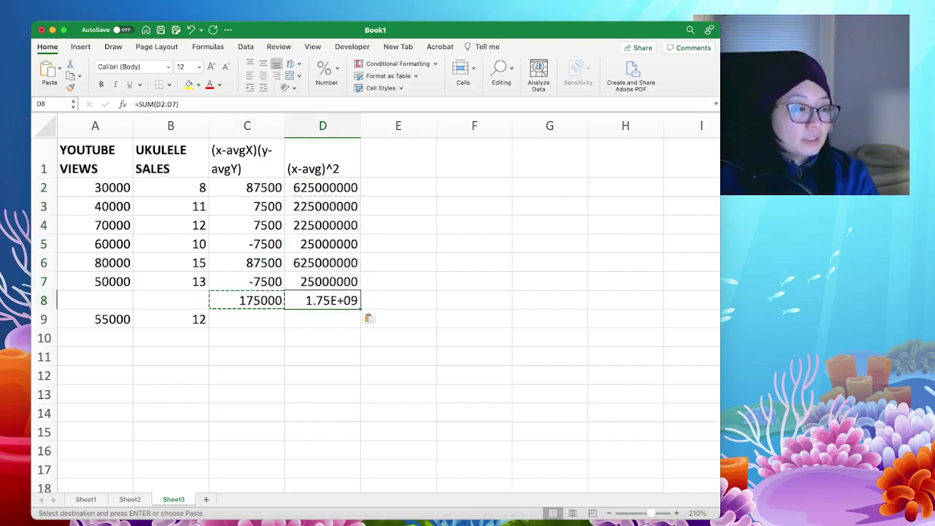
key(F2)
key(Escape)
Step: Select the squared deviations in D2:D7 and widen column D to fit the full total in D8
click(323, 187)
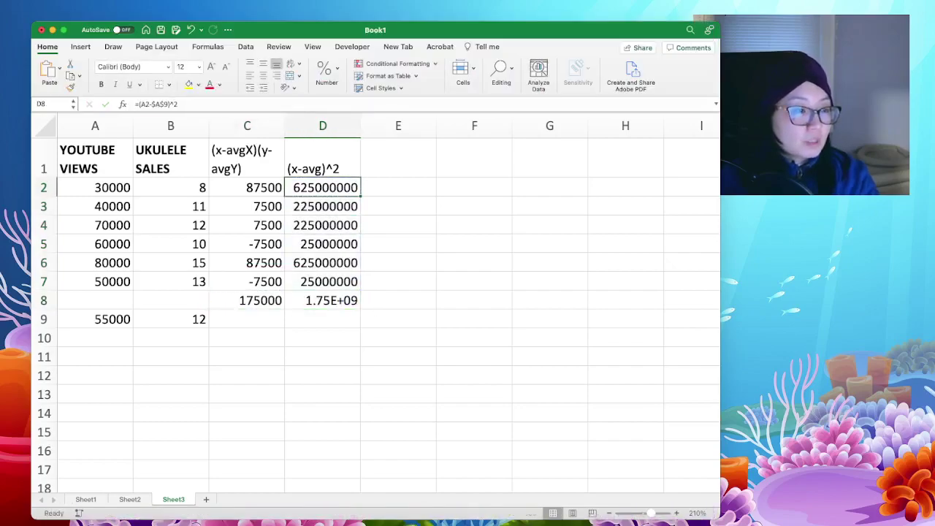
key(shift+Down)
key(shift+Down)
key(shift+Down)
key(shift+Down)
key(shift+Down)
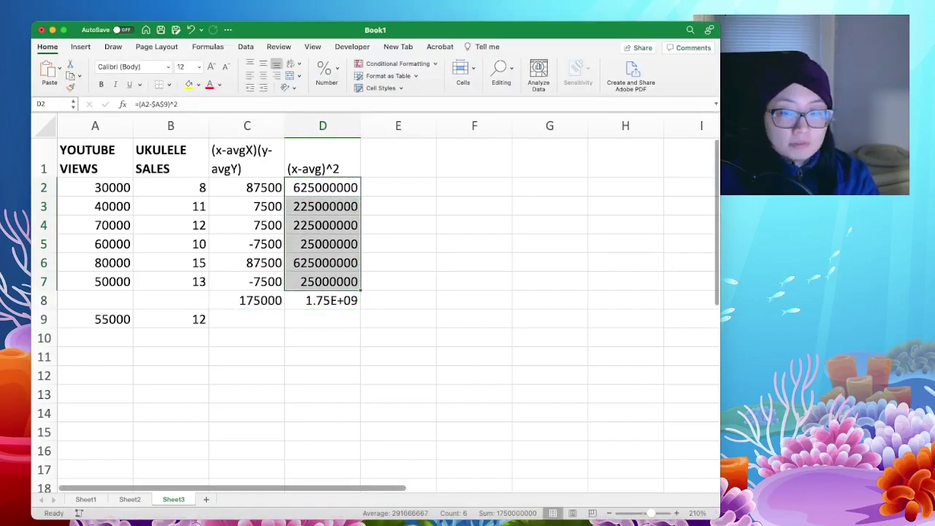
drag(361, 126, 380, 126)
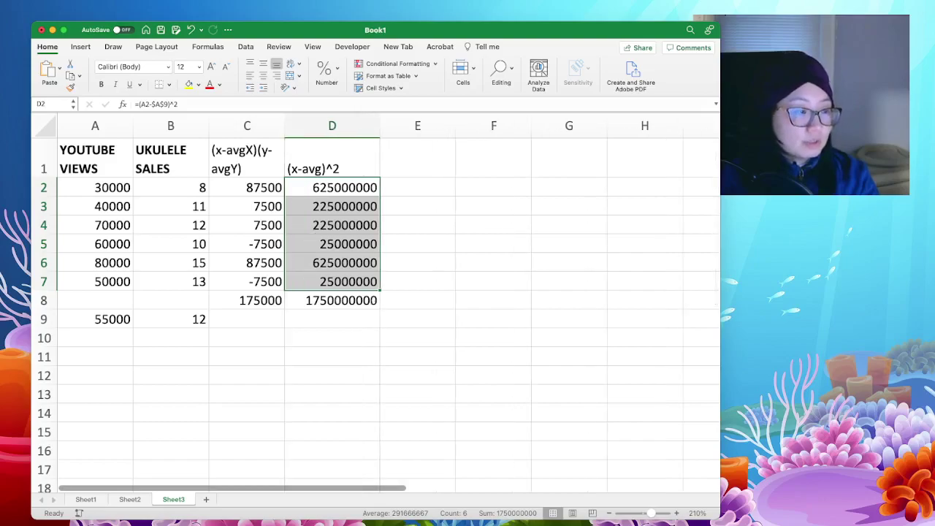
Step: Insert a blank row above the heading row 1
click(247, 245)
click(331, 158)
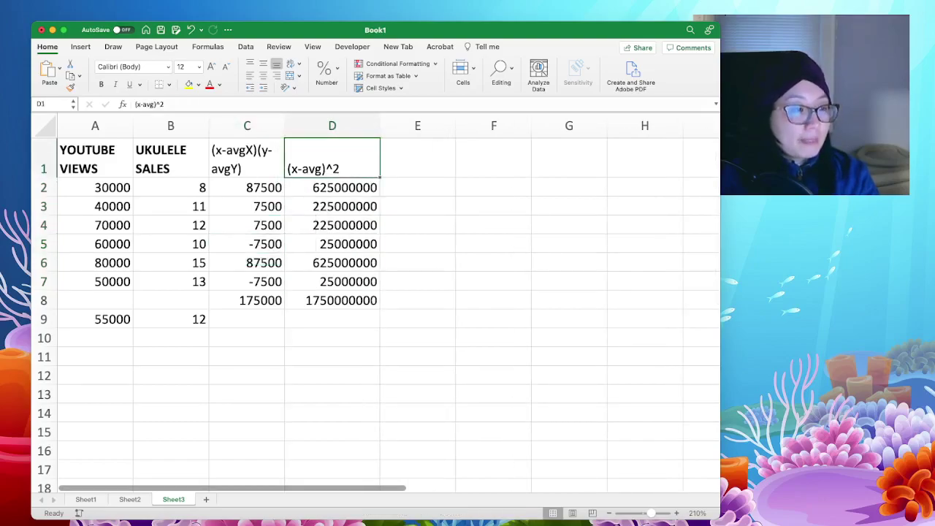
click(247, 159)
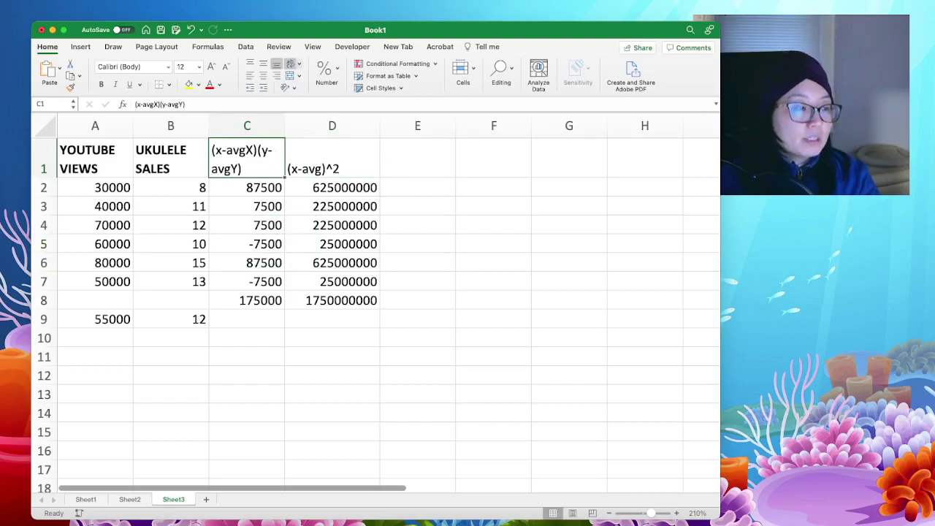
click(43, 158)
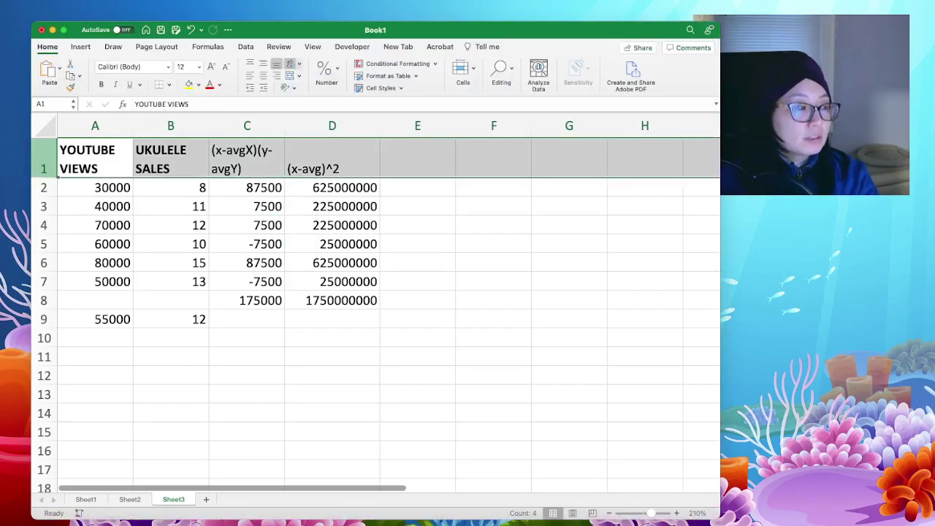
key(ctrl+shift+=)
Step: Enter the label "numerator of slope" in C1 above the product-of-deviations column
click(247, 148)
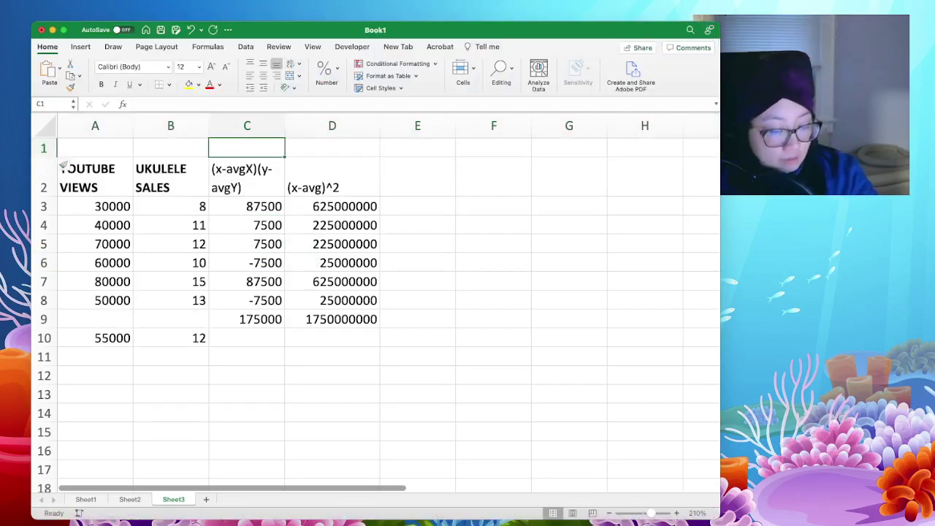
text(numerator of )
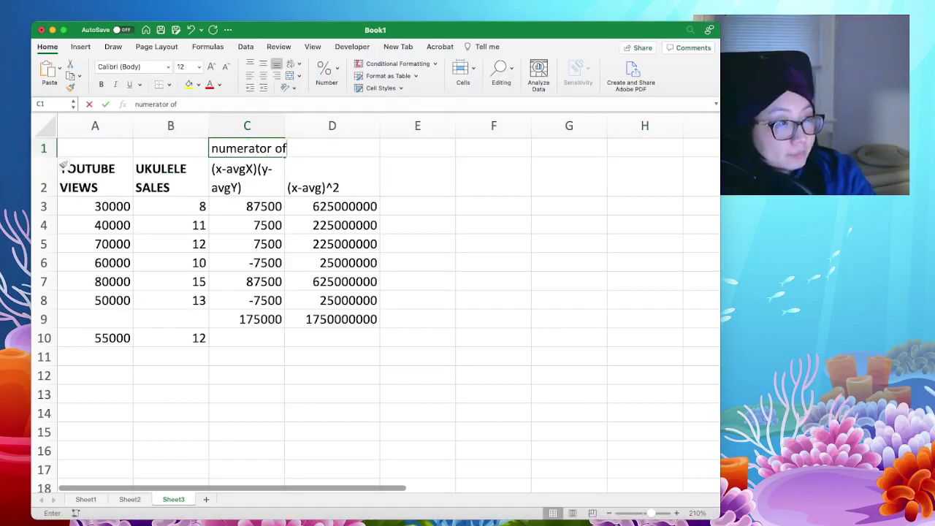
text(slope)
key(Tab)
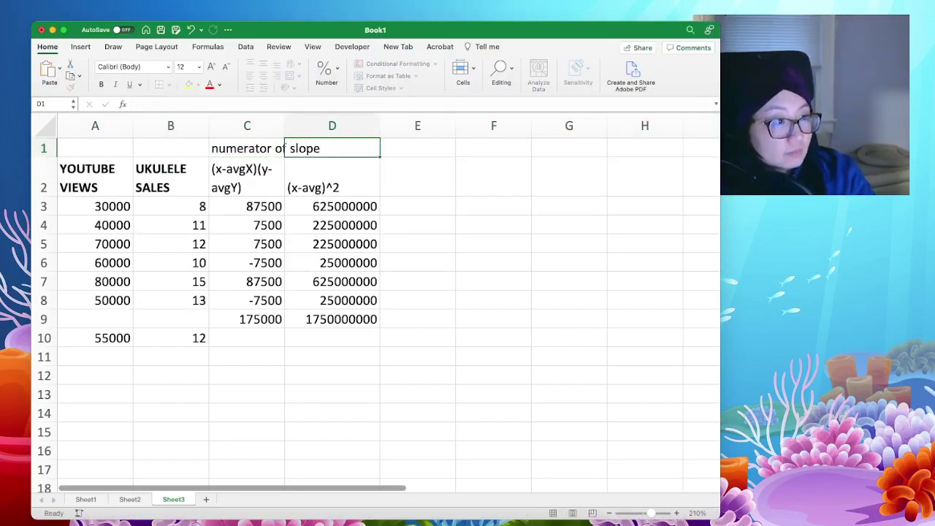
Step: Enter the label "denominator of slope" in D1 above the squared-deviation column
text(denomenat)
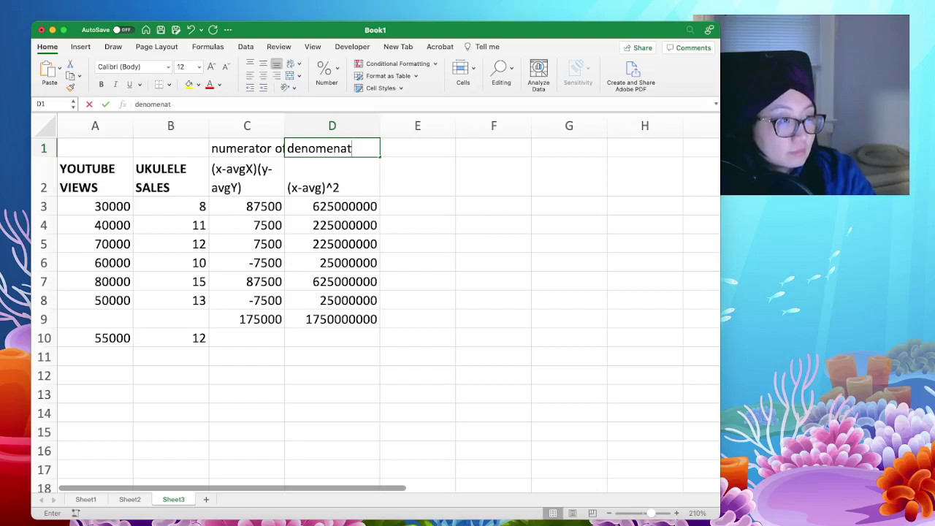
key(BackSpace)
key(BackSpace)
key(BackSpace)
key(BackSpace)
text(inator of slope)
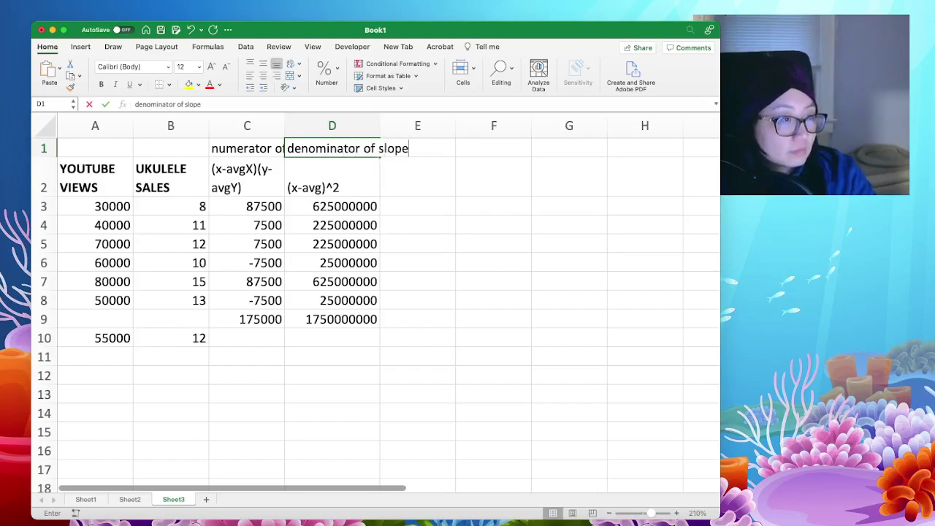
Step: Reduce the font size of the labels in C1:D1 to 9 and wrap their text
drag(247, 148, 332, 148)
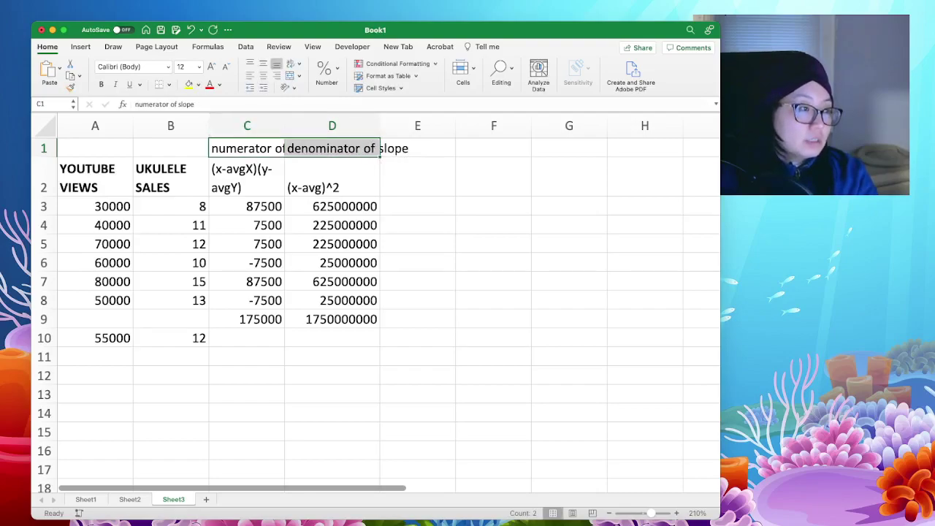
click(186, 89)
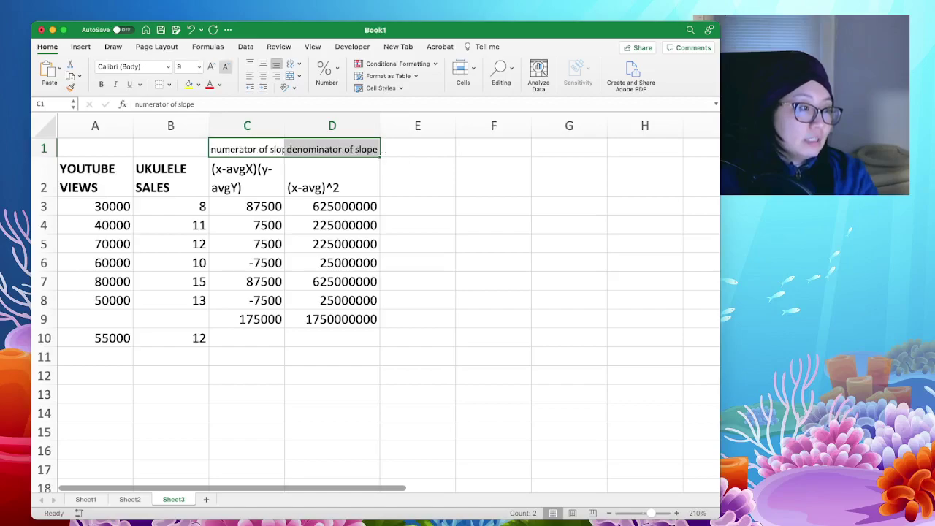
click(290, 64)
click(332, 155)
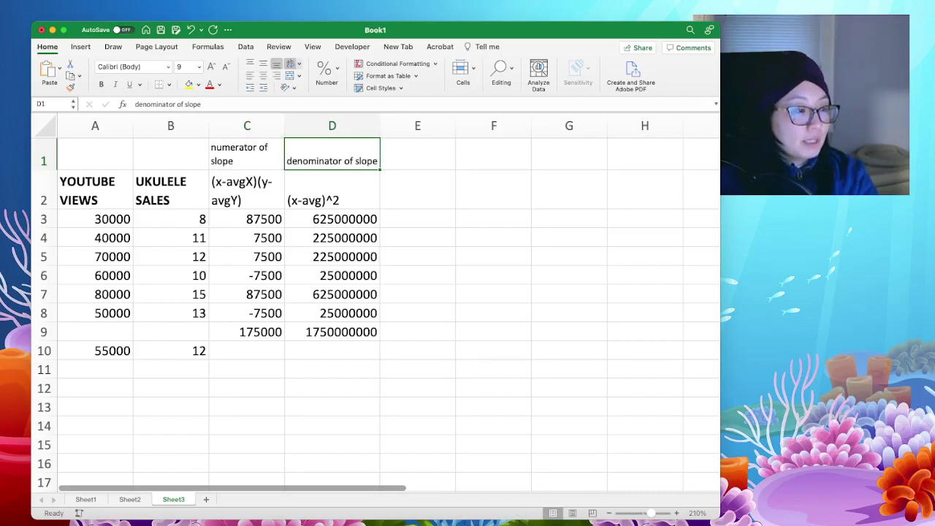
Step: Write the label "Slope =" in A12 below the averages
drag(247, 333, 332, 332)
click(95, 388)
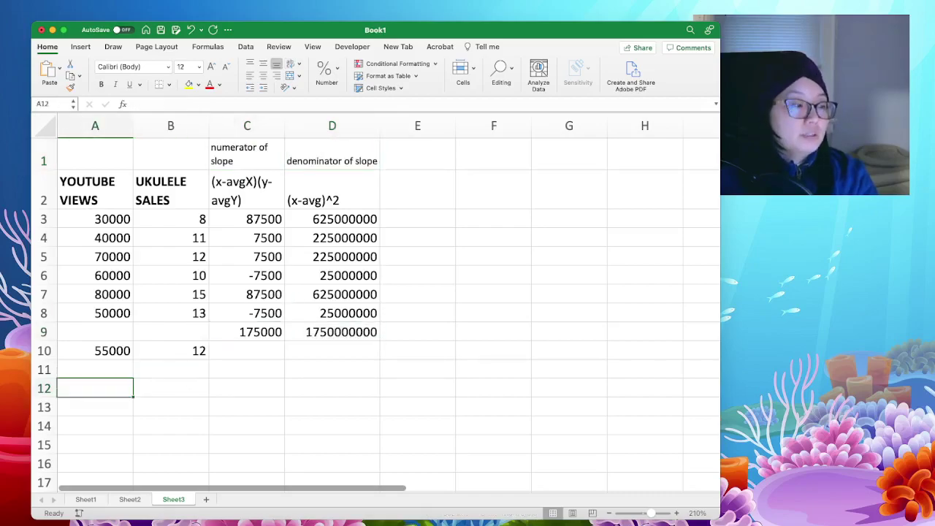
text(Slope)
text( = num)
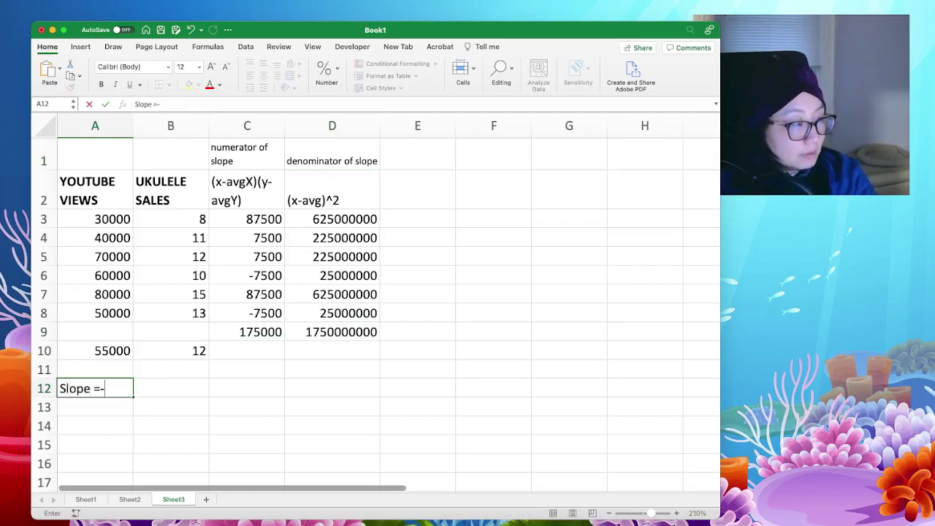
text(er)
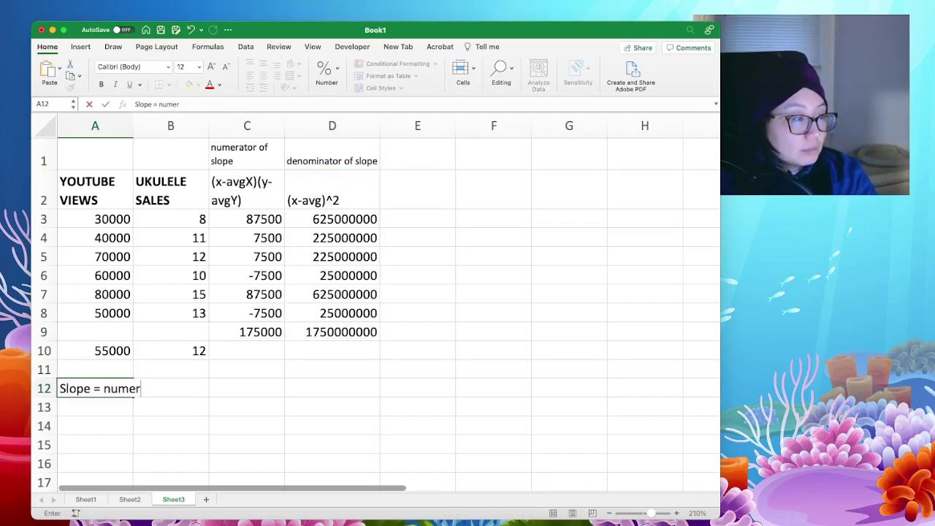
key(BackSpace)
key(BackSpace)
key(BackSpace)
key(BackSpace)
key(BackSpace)
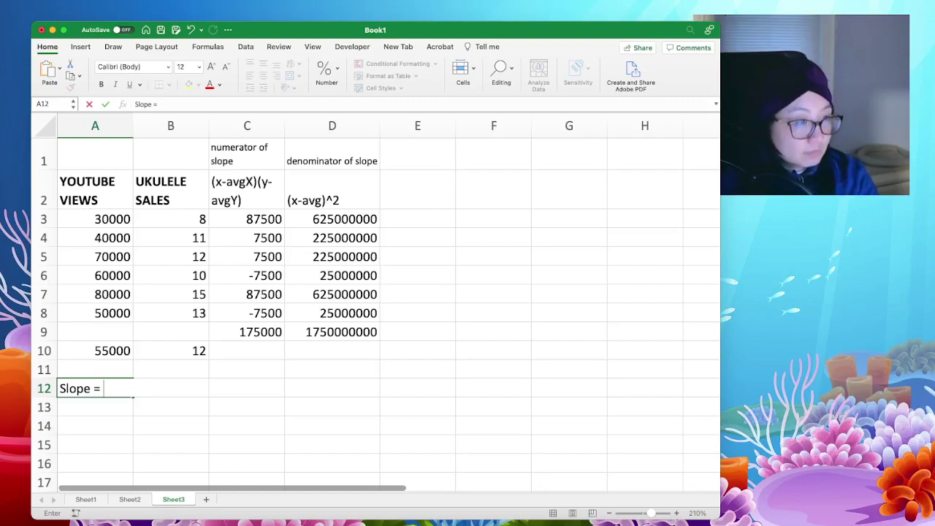
text(Sum of)
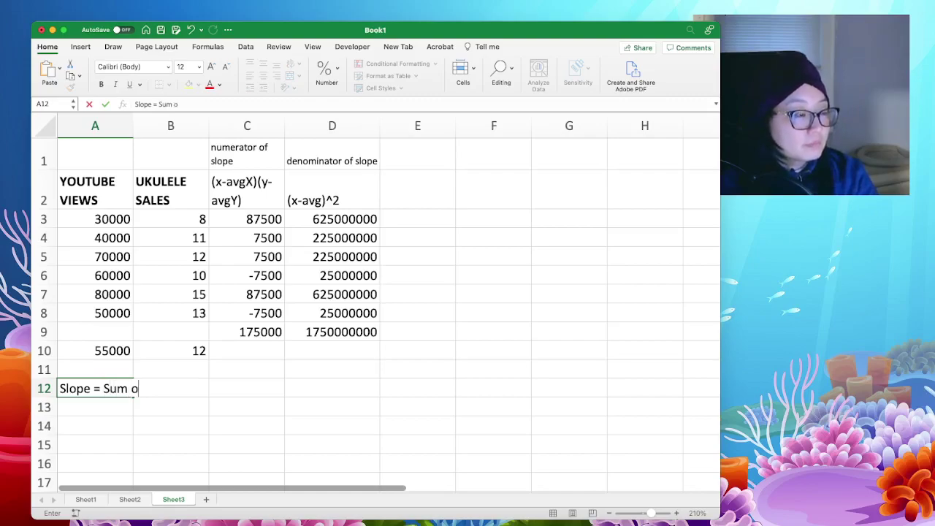
key(BackSpace)
key(BackSpace)
key(BackSpace)
text(()
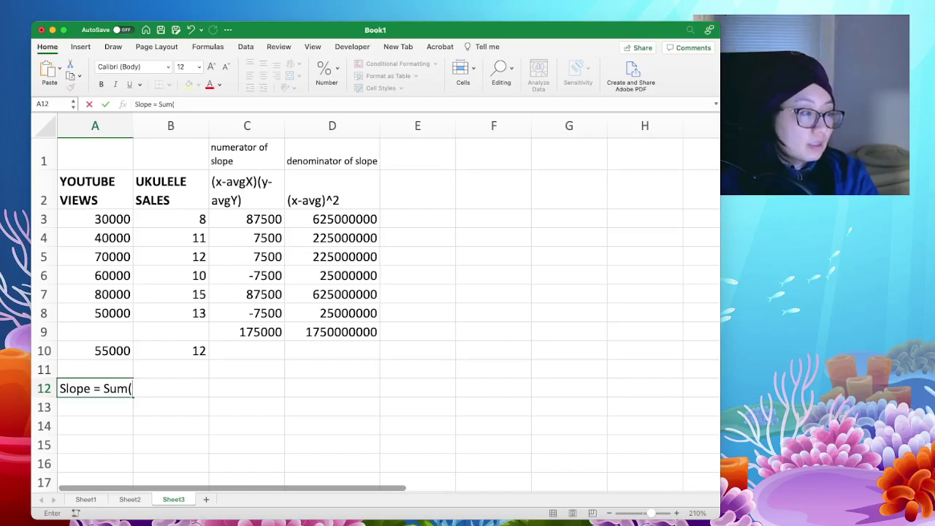
key(shift+Left)
key(shift+Left)
key(shift+Left)
key(shift+Left)
key(BackSpace)
Step: Finish the "Slope =" label in A12 and right-align it
key(Tab)
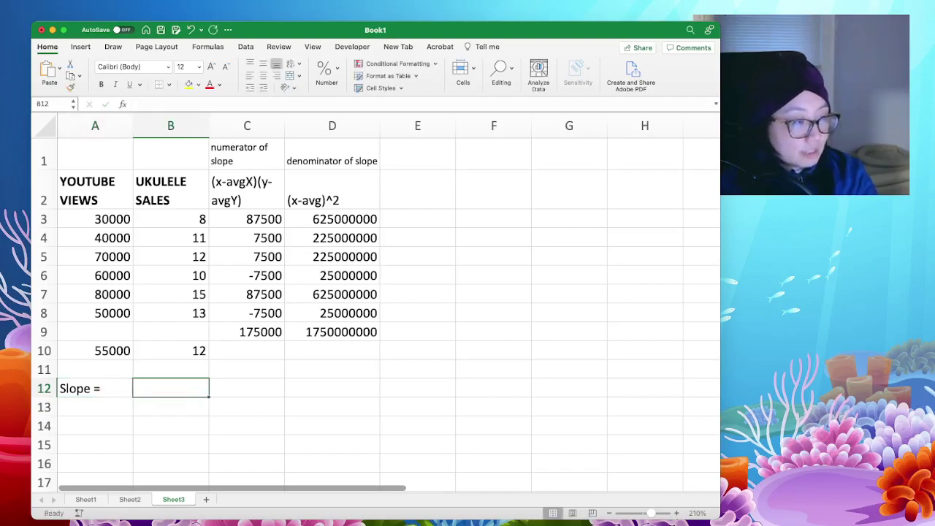
click(95, 388)
click(277, 76)
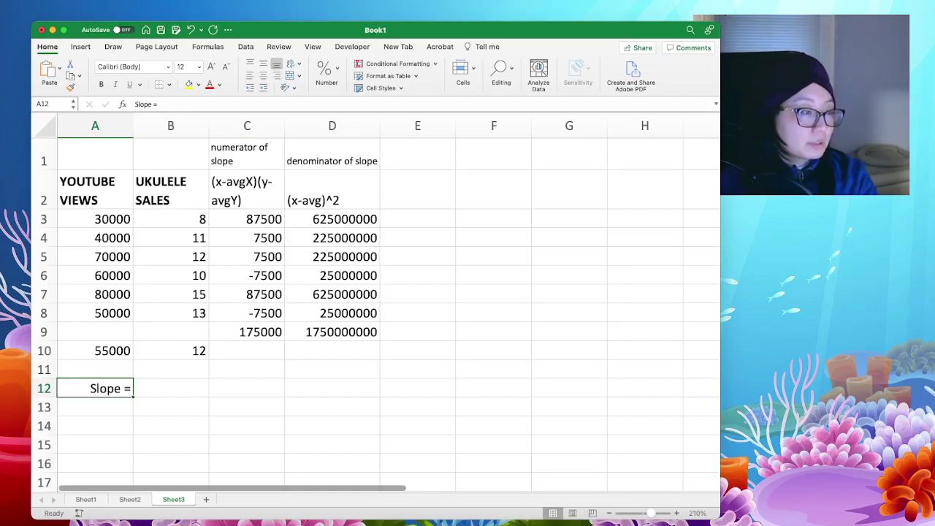
Step: Calculate the slope in B12 with the formula =C9/D9, dividing the numerator total by the denominator total
click(171, 389)
text(=)
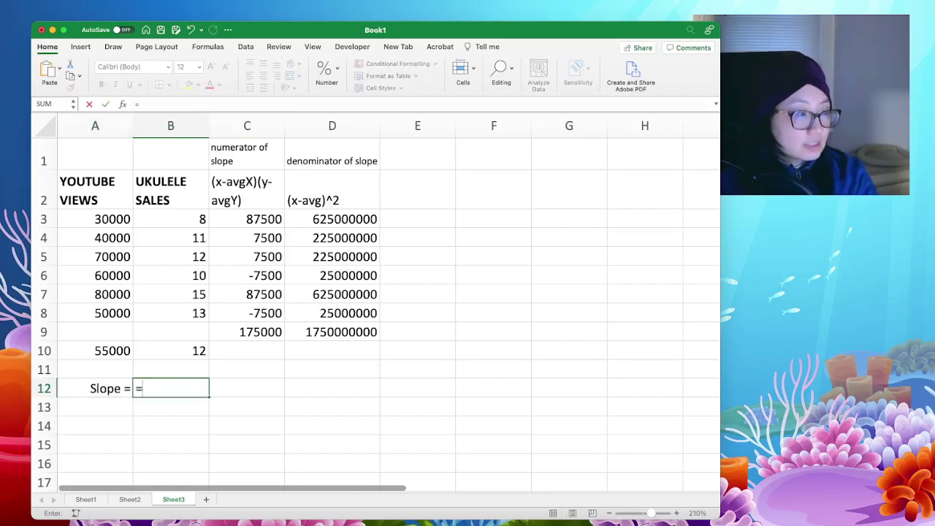
click(247, 332)
text(/)
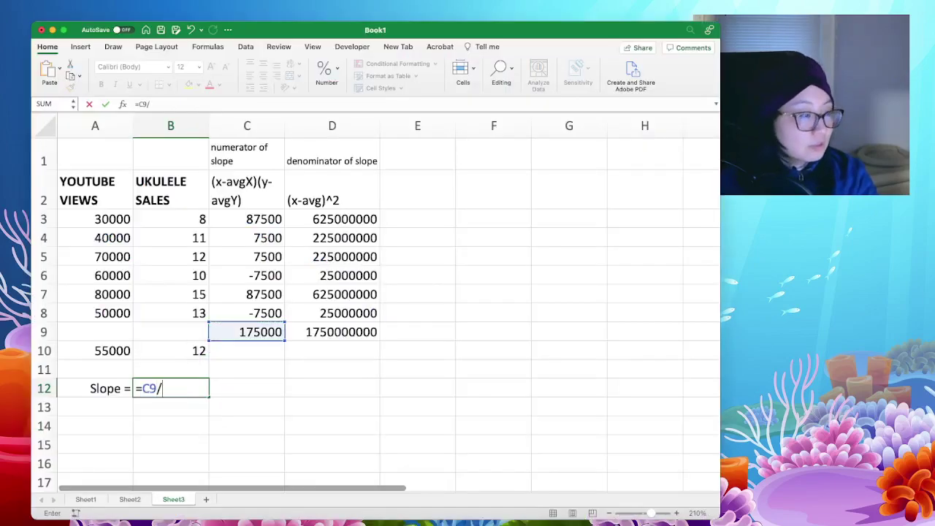
click(333, 333)
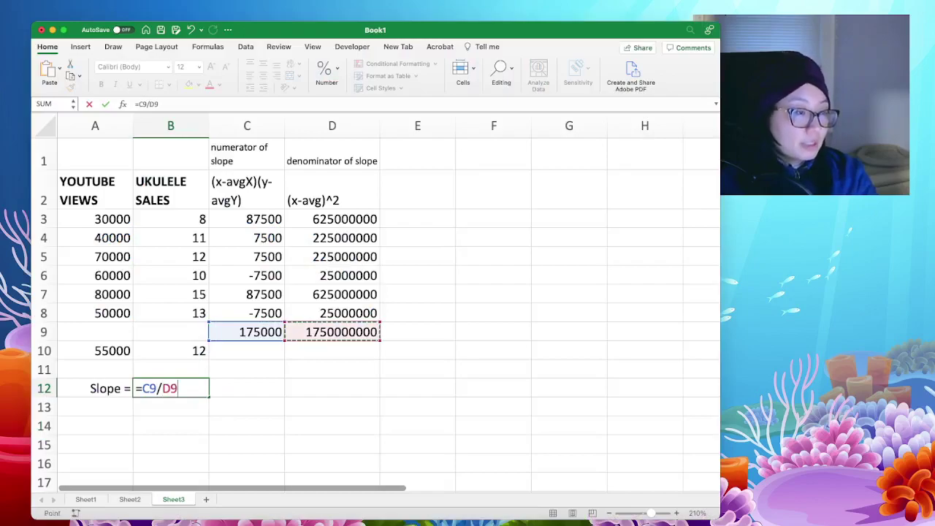
key(Return)
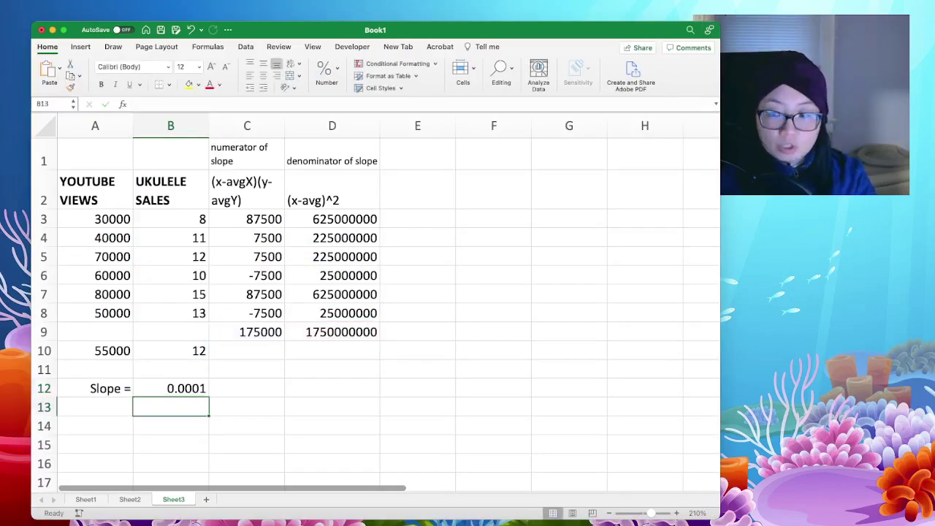
Step: Enter the label "Intercept =" in A13 and right-align it
click(95, 426)
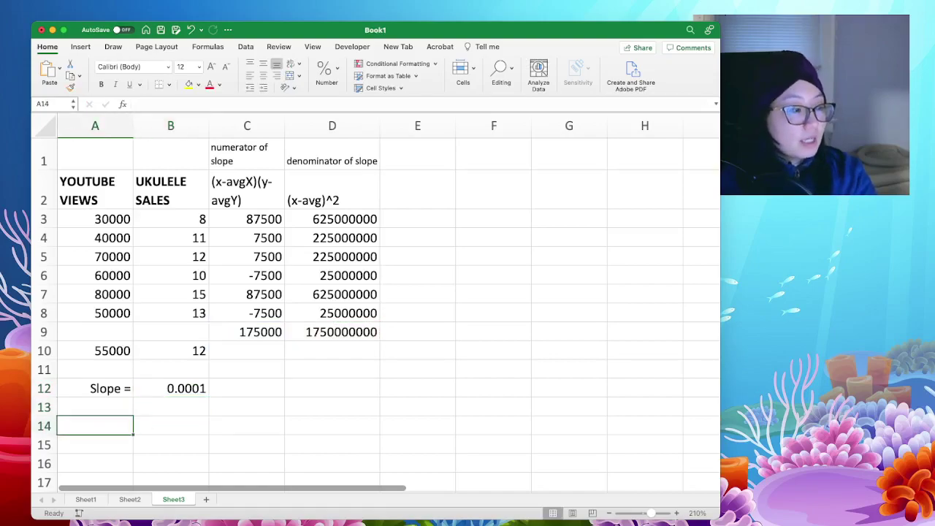
click(95, 407)
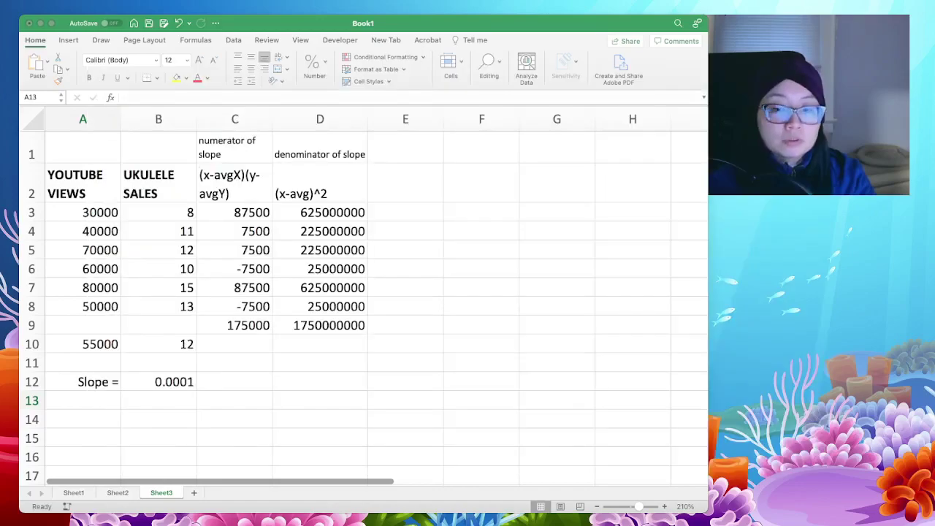
text(Int)
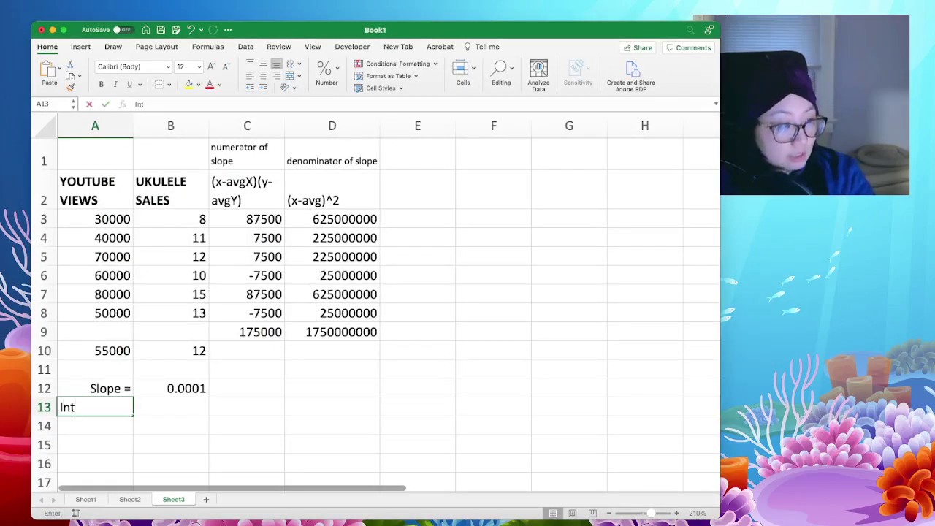
text(ercept =)
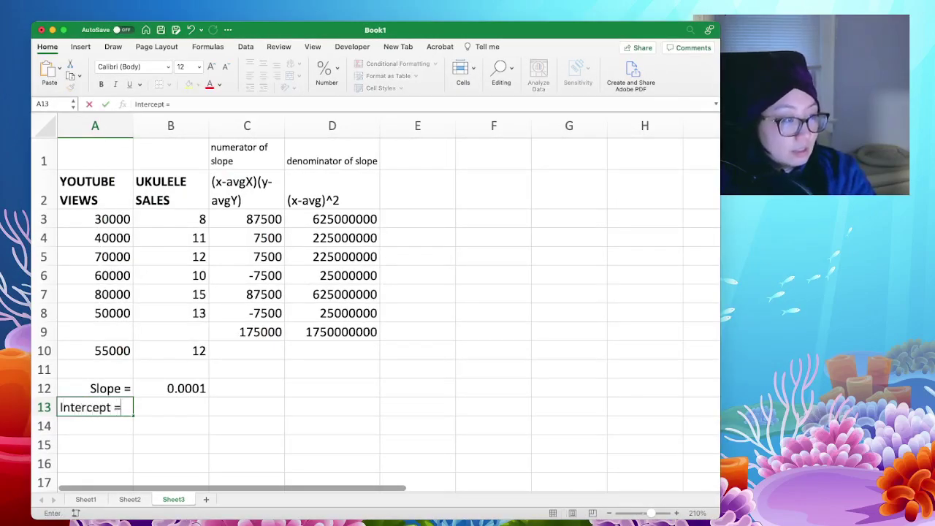
key(Tab)
key(Left)
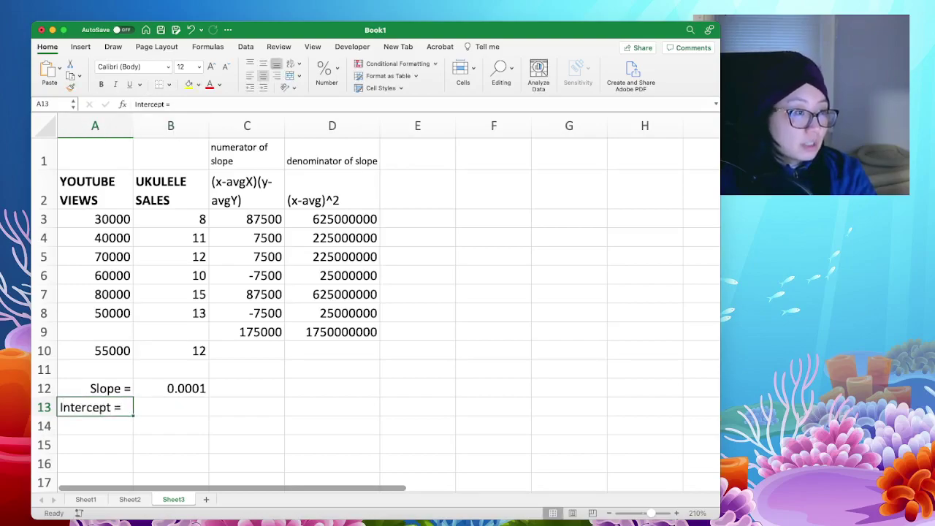
click(276, 76)
click(171, 408)
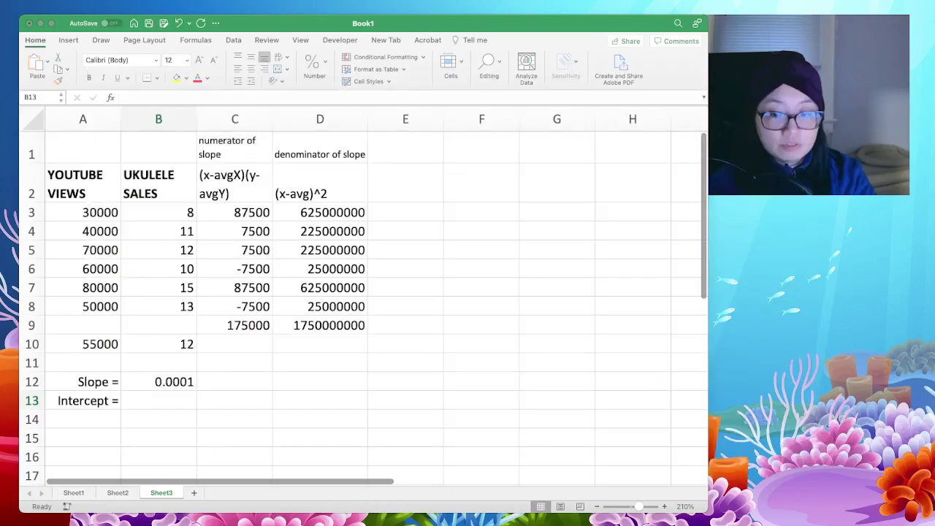
text(=)
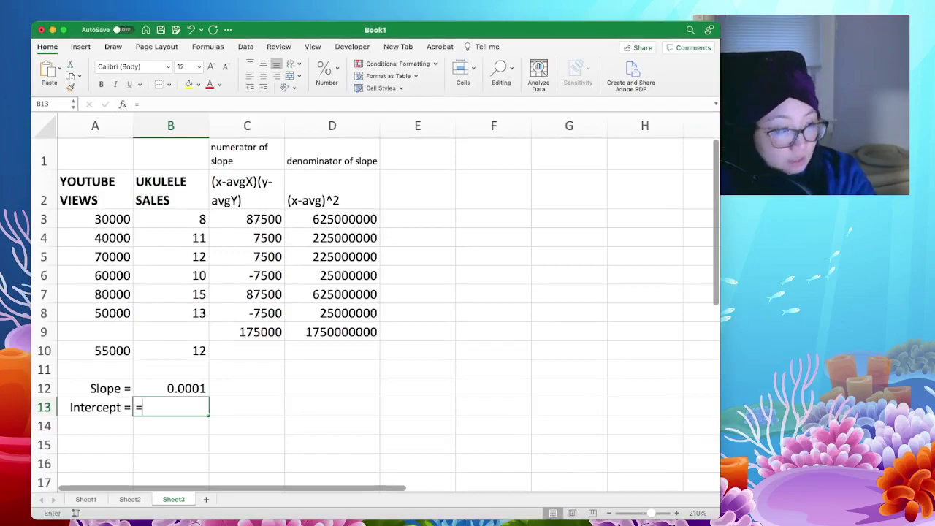
click(171, 351)
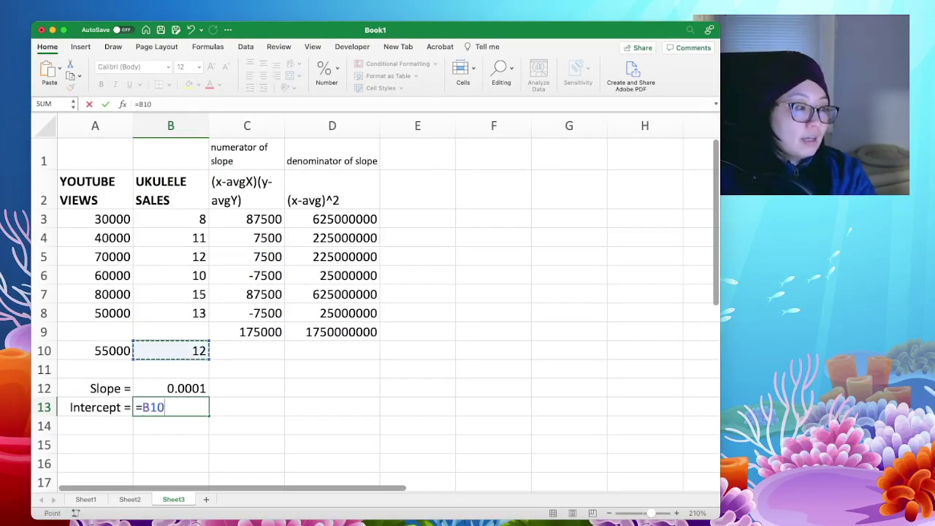
key(BackSpace)
key(BackSpace)
key(BackSpace)
key(BackSpace)
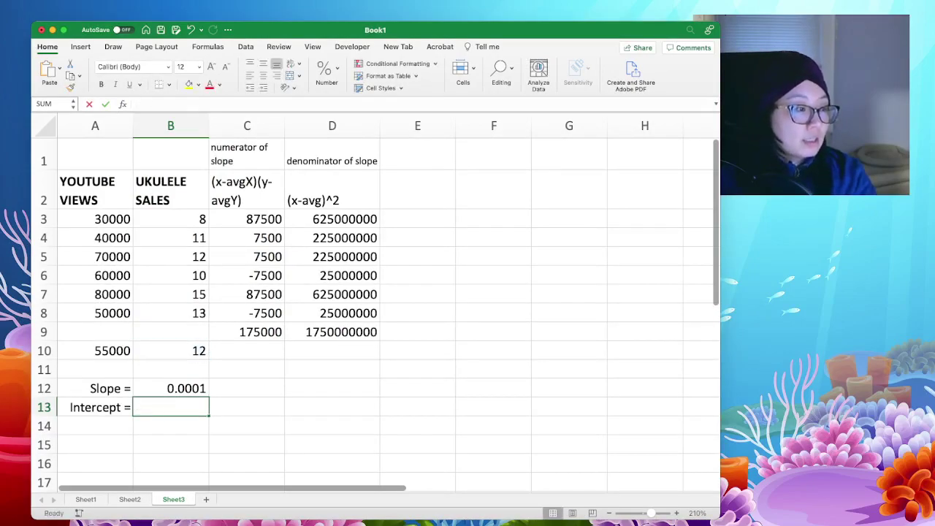
Step: Display the average ukulele sales in B10 with one decimal place
click(171, 350)
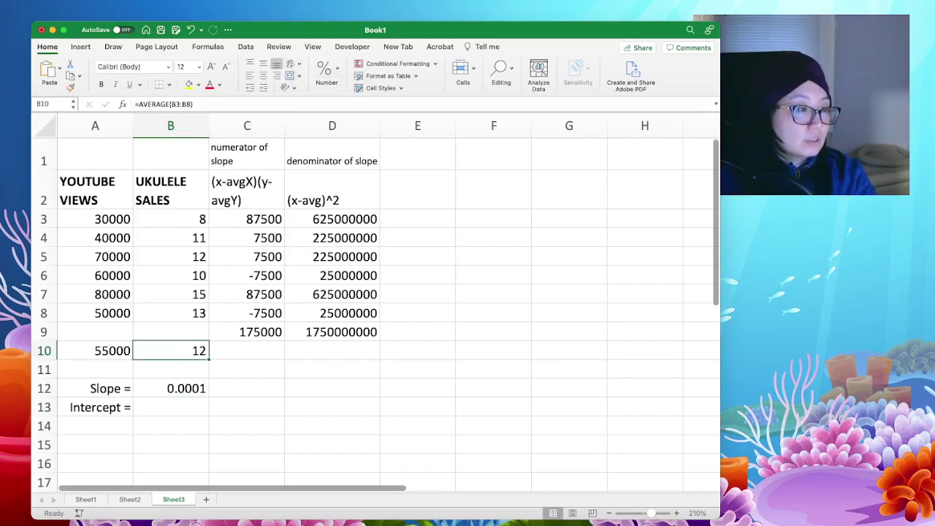
key(super+z)
Step: Calculate the intercept in B13 with the formula =B10-(B12*A10)
click(171, 407)
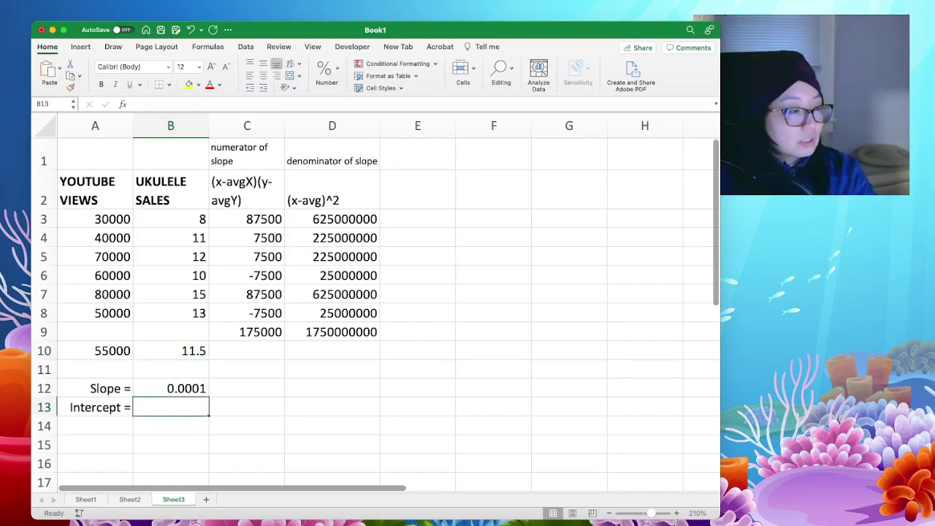
text(=)
key(Up)
key(Up)
key(Up)
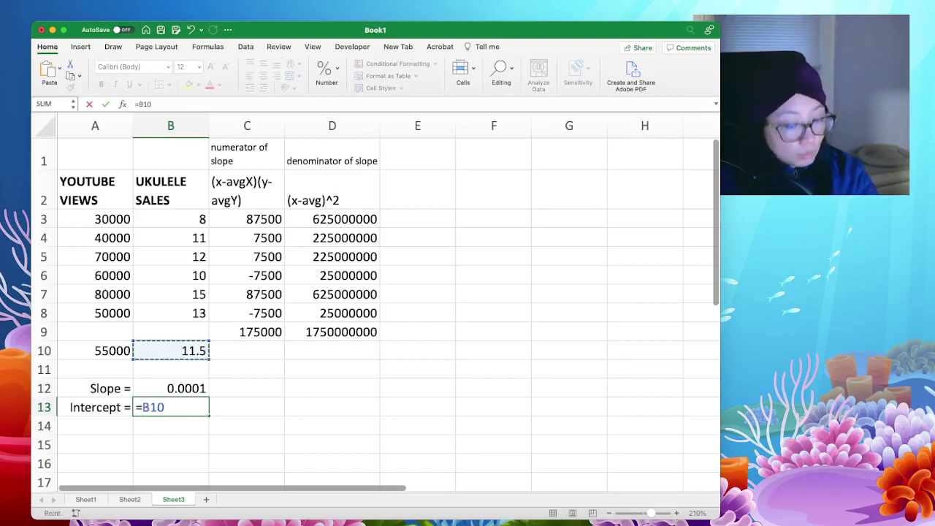
text(-()
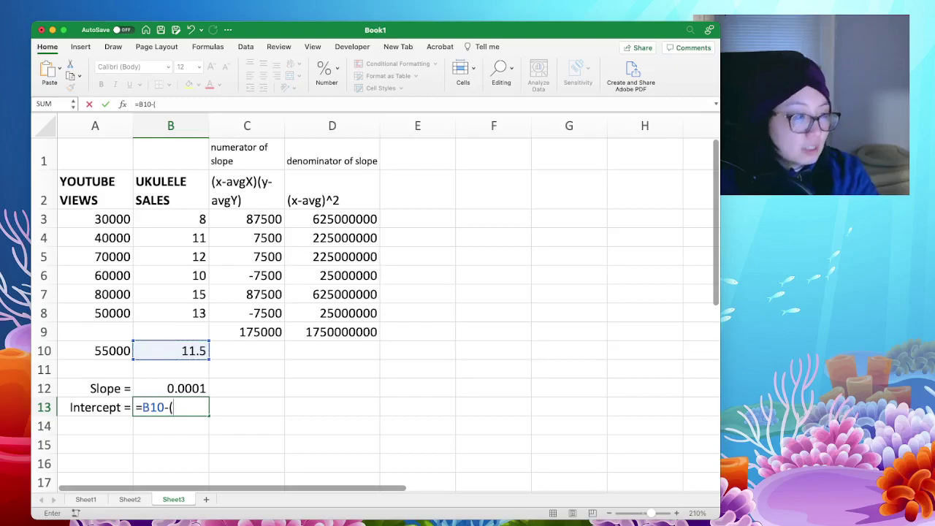
text(B12)
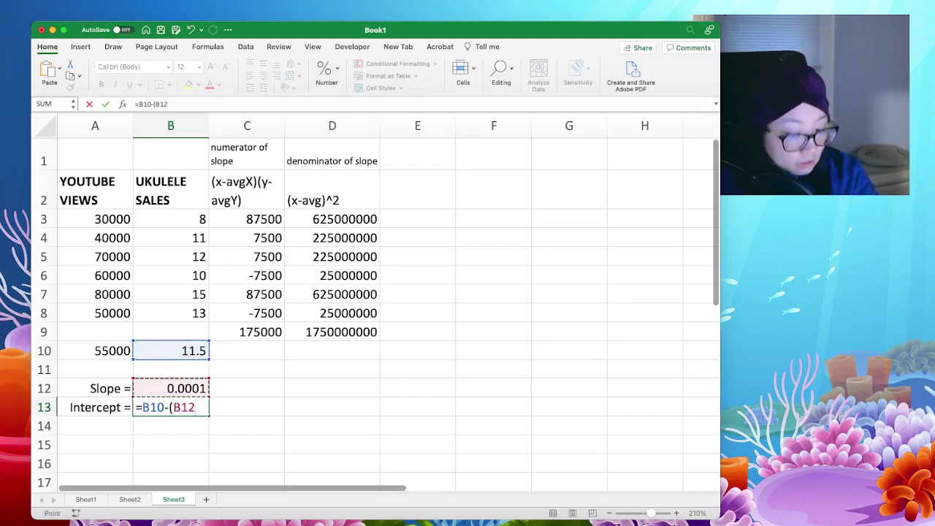
text(*)
click(95, 351)
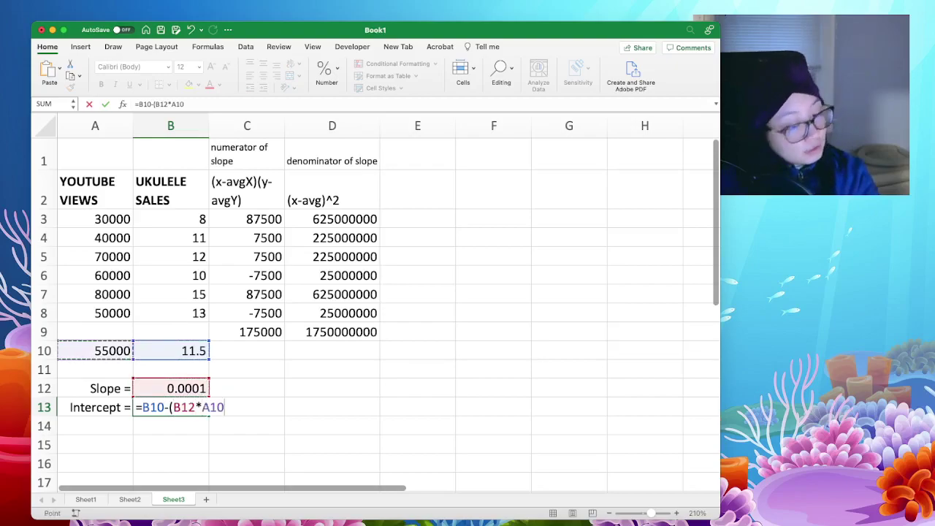
text())
key(Return)
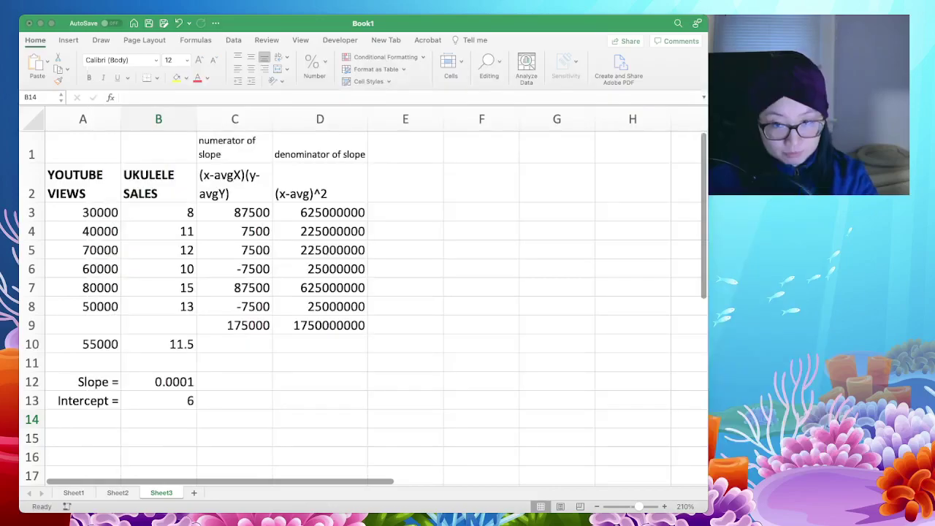
Step: Write the general regression equation "Regression = Yhat = Intercept + Slope * X" as text in A14
key(super+Tab)
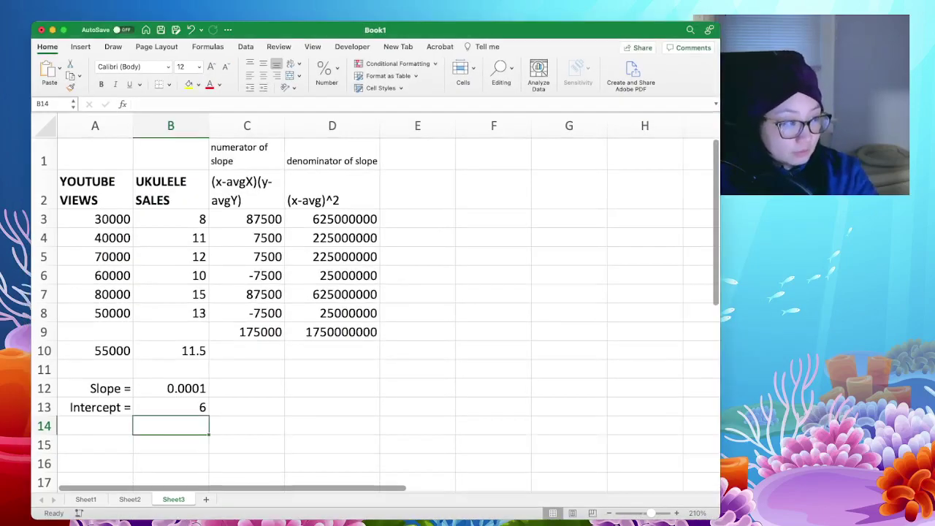
click(89, 422)
text(Regression)
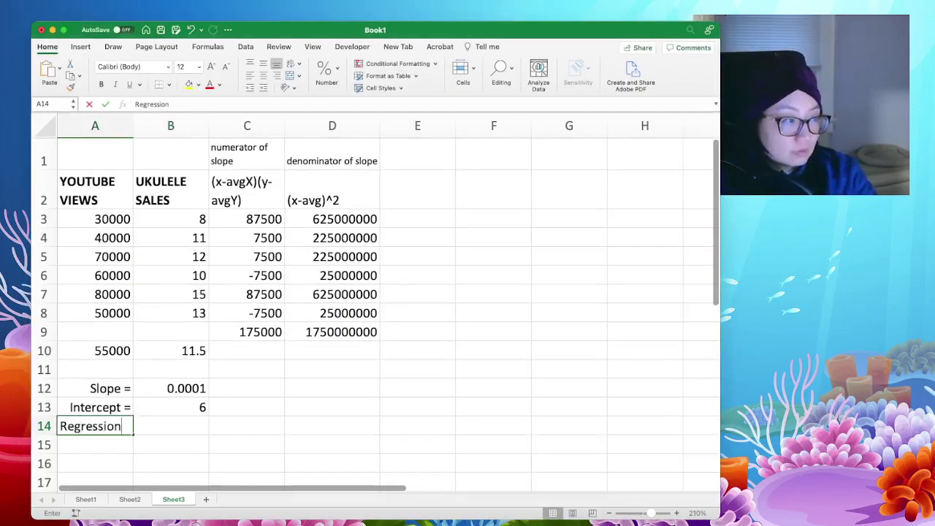
text( = Y-hat)
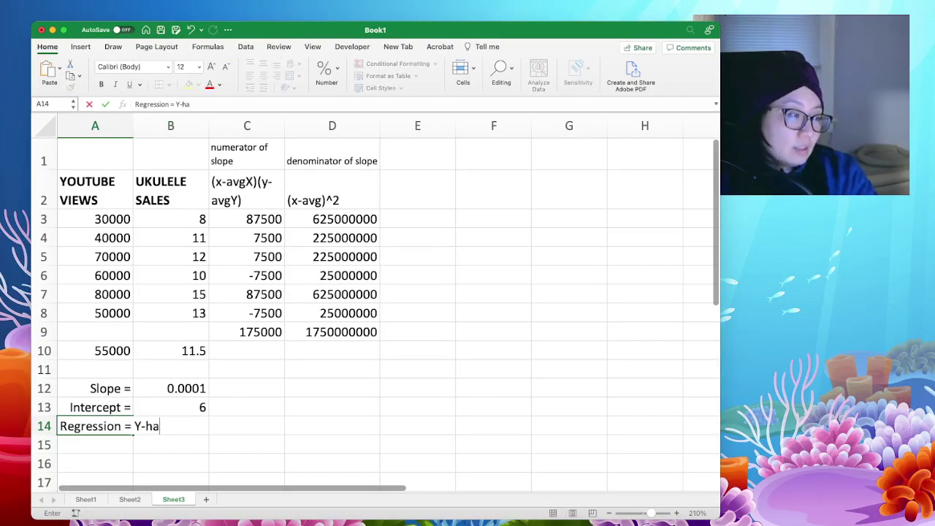
key(BackSpace)
key(BackSpace)
key(BackSpace)
key(BackSpace)
text(hat)
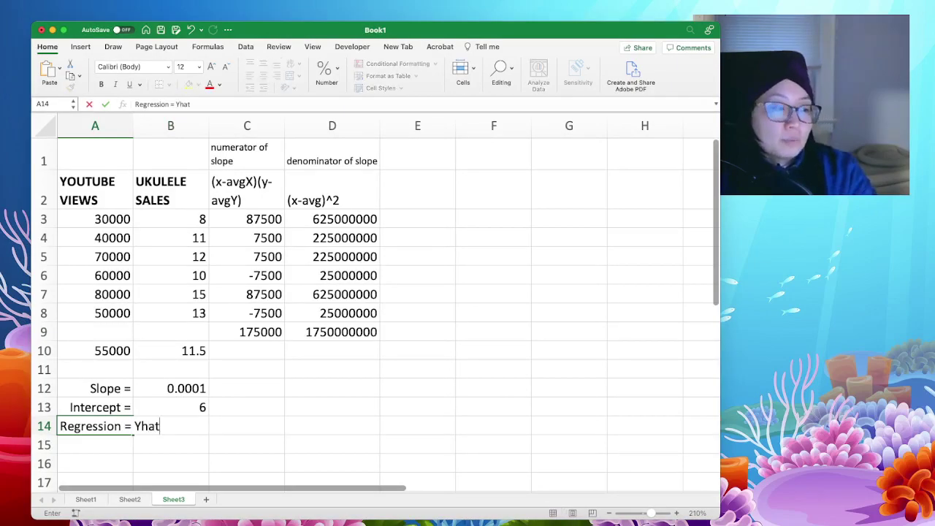
key(BackSpace)
key(BackSpace)
key(BackSpace)
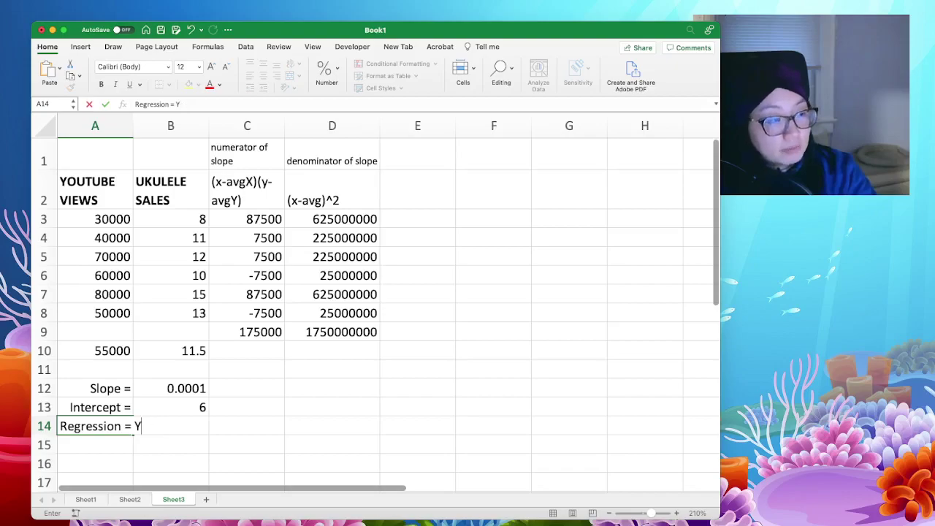
text(-ha)
key(BackSpace)
key(BackSpace)
key(BackSpace)
text(hat =)
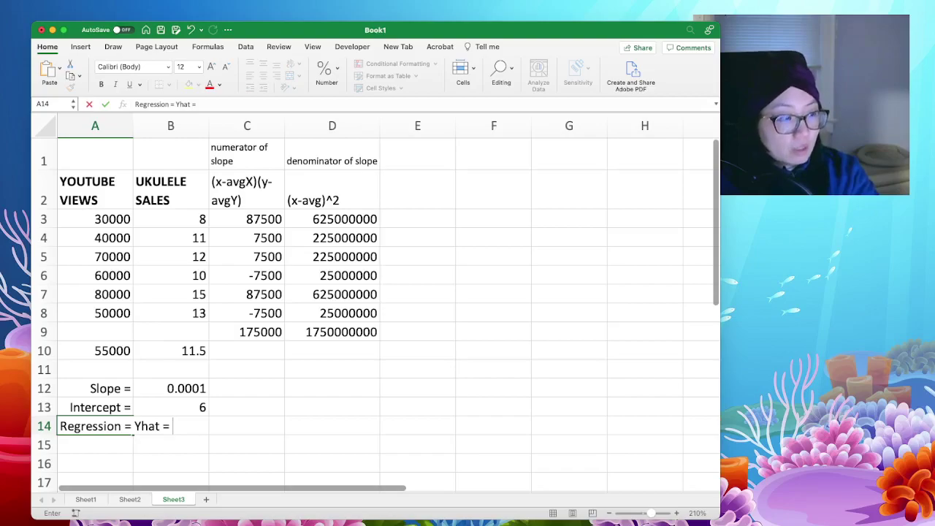
text(Intesrc)
key(BackSpace)
key(BackSpace)
key(BackSpace)
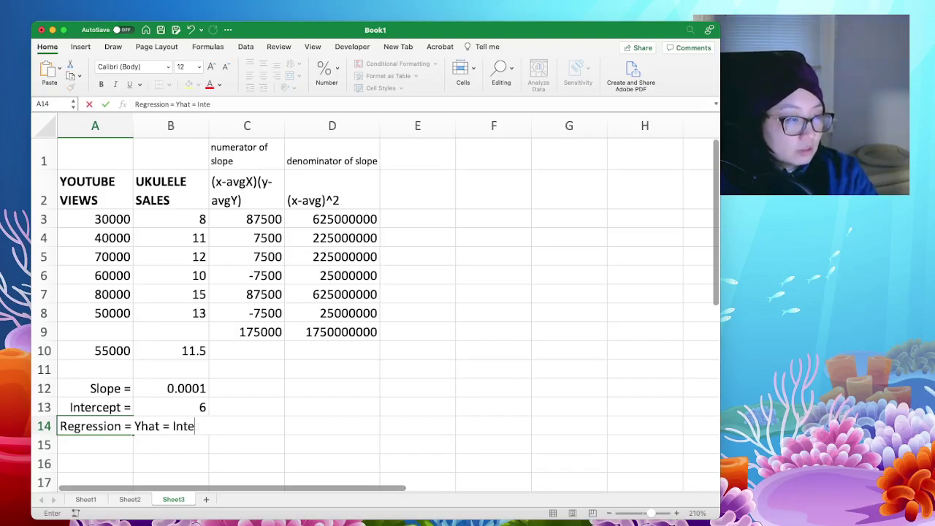
text(rcept +)
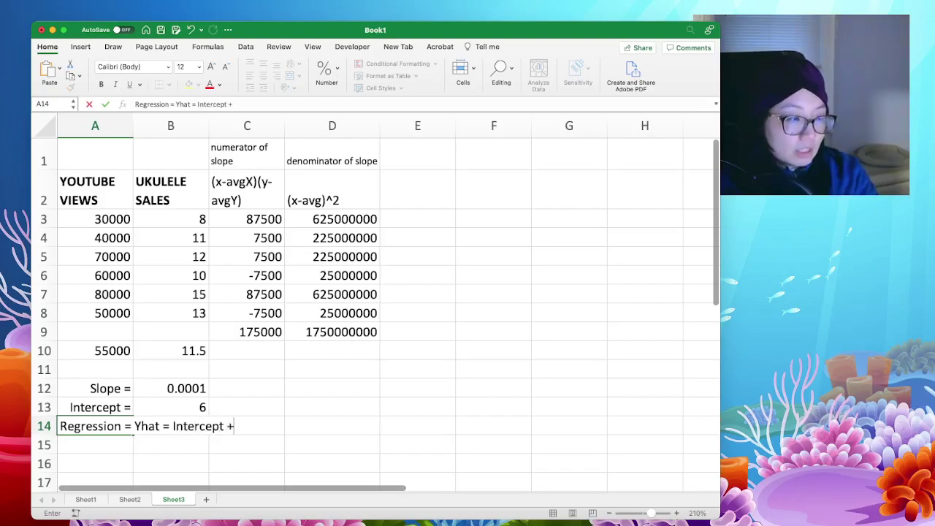
text( SLo)
key(BackSpace)
key(BackSpace)
text(l)
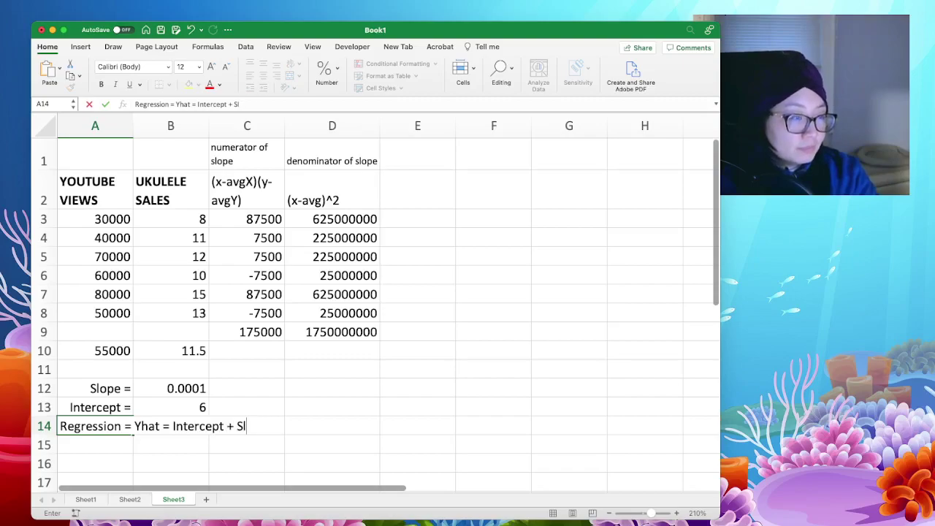
text(ope * X)
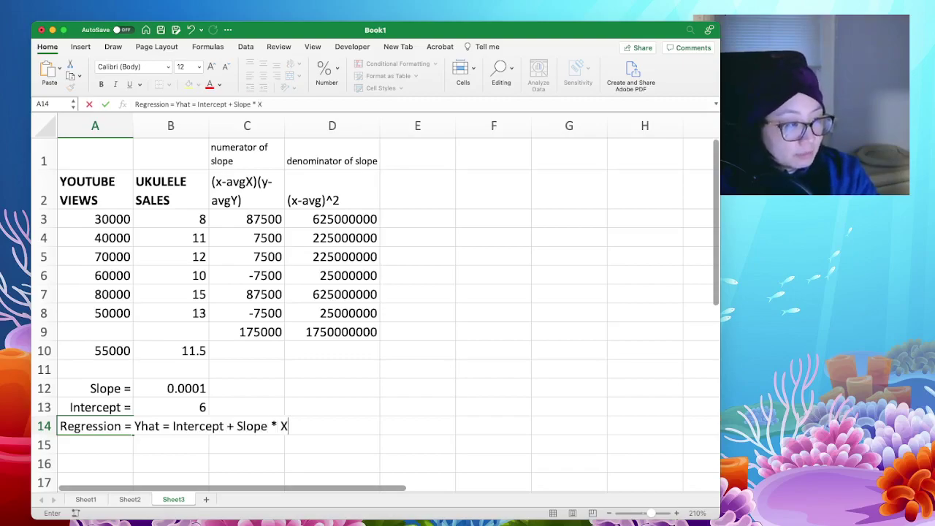
key(Return)
Step: Write the equation with its calculated coefficients, "= 6 + 0.0001X", as plain text in B15
key(Right)
text(=)
key(BackSpace)
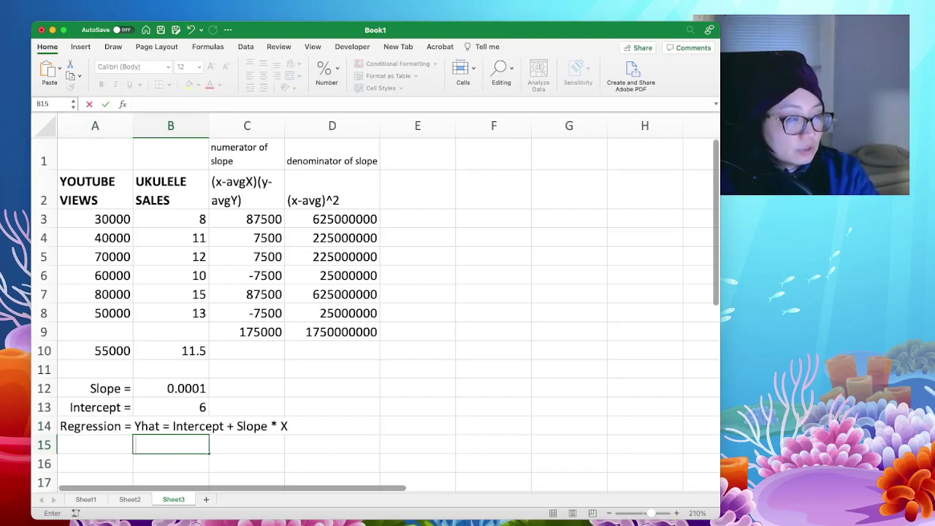
text(=)
key(BackSpace)
text('=)
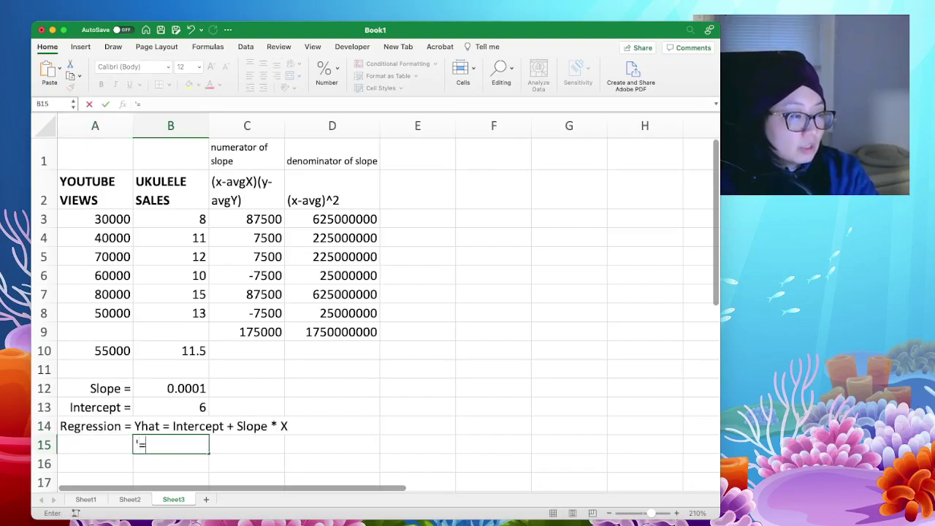
text( 6 + )
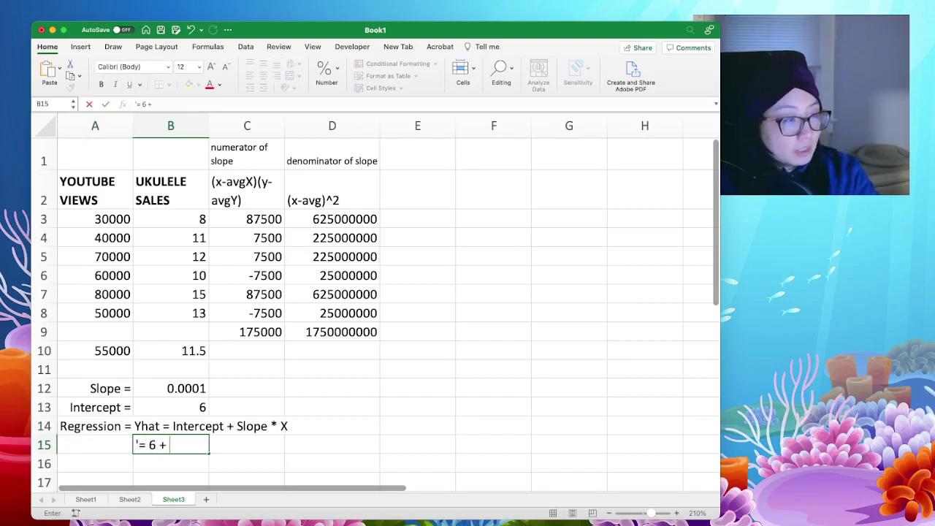
text(0.000)
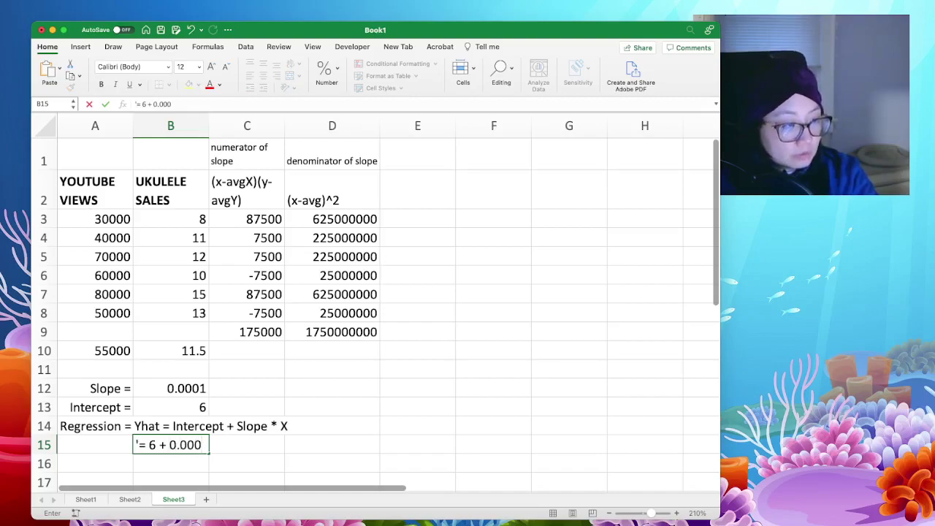
text(1X)
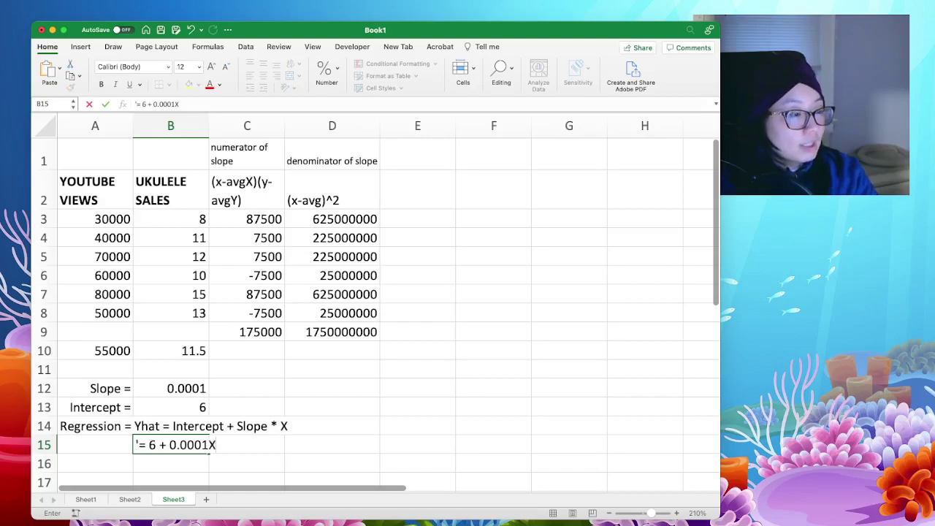
key(Return)
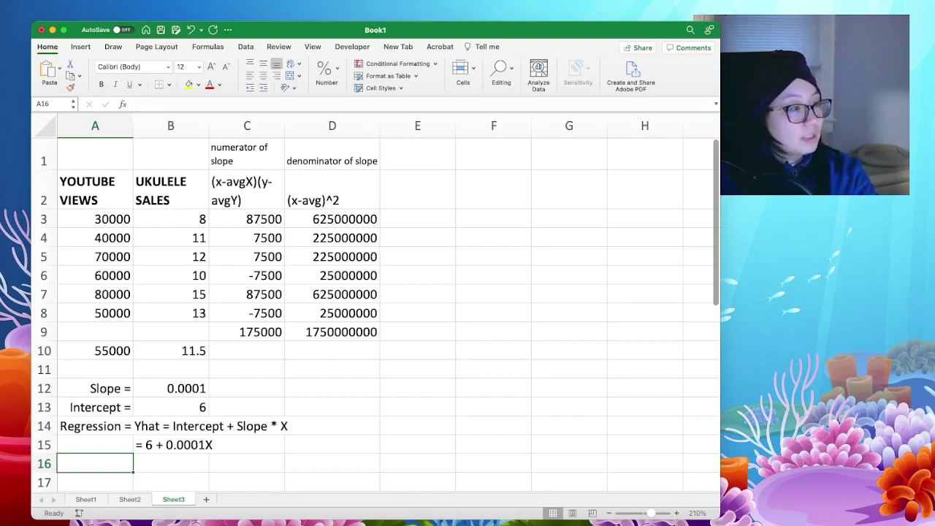
Step: Copy the YOUTUBE VIEWS and UKULELE SALES headings from A2:B2 into A18:B18
scroll(387, 306, down, 1)
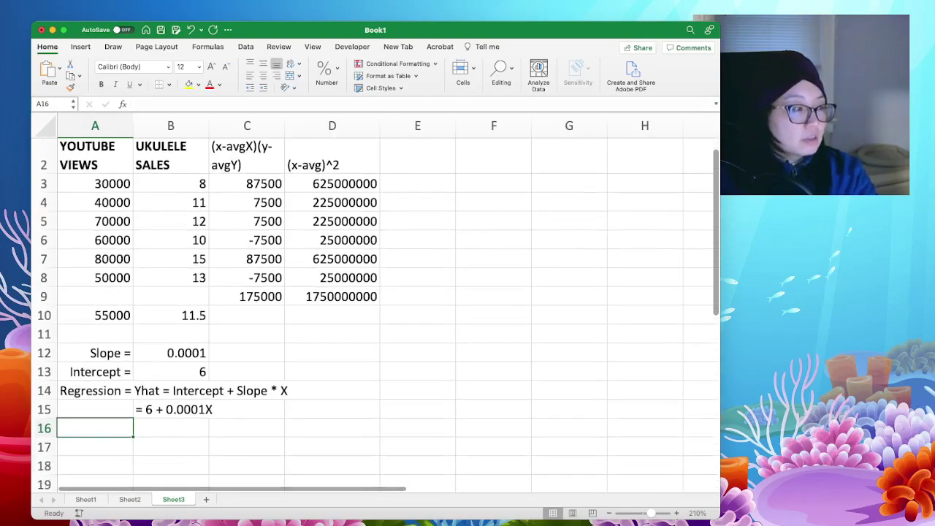
drag(95, 156, 95, 282)
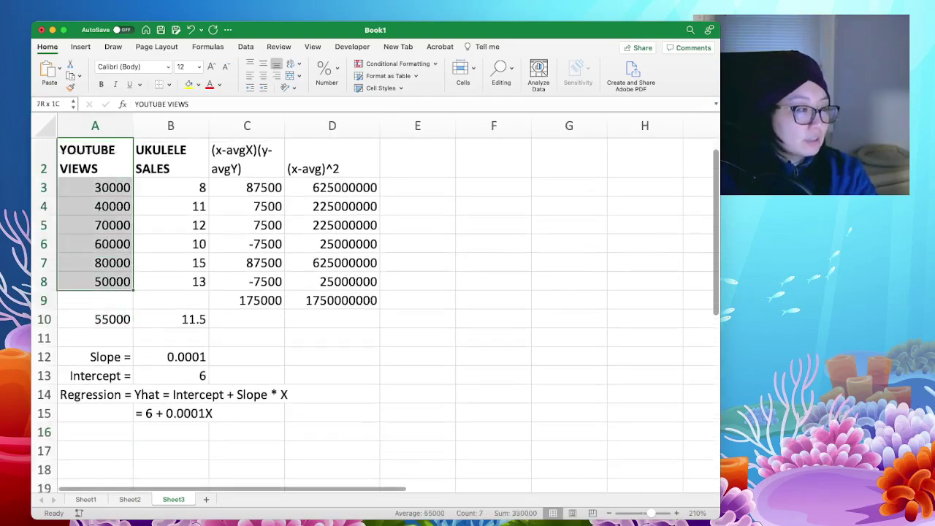
click(95, 160)
drag(95, 159, 171, 160)
key(super+c)
scroll(376, 314, down, 4)
click(95, 387)
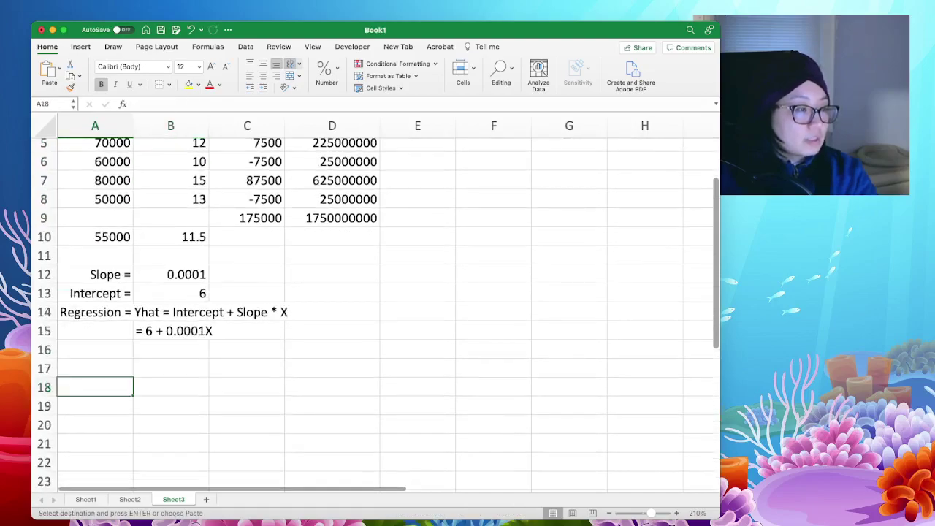
key(super+v)
scroll(95, 387, down, 4)
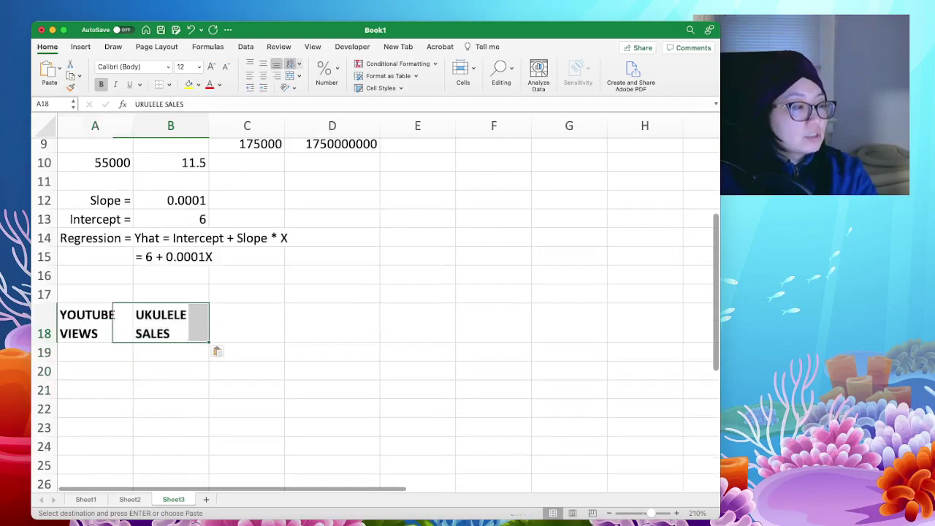
Step: Change the heading in B18 to "(Forecasted) UKULELE SALES" and widen column B so "(Forecasted)" fits on one line
double_click(135, 315)
text((Foreca)
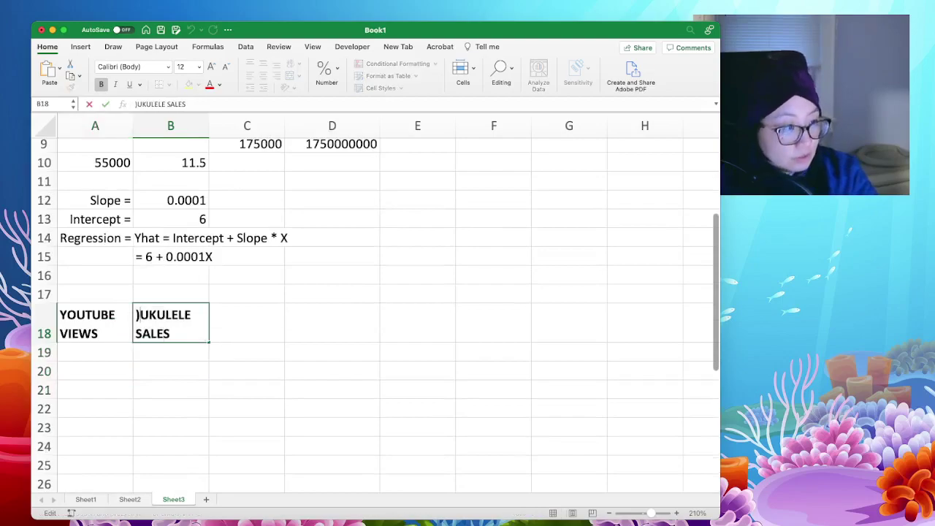
text(sted))
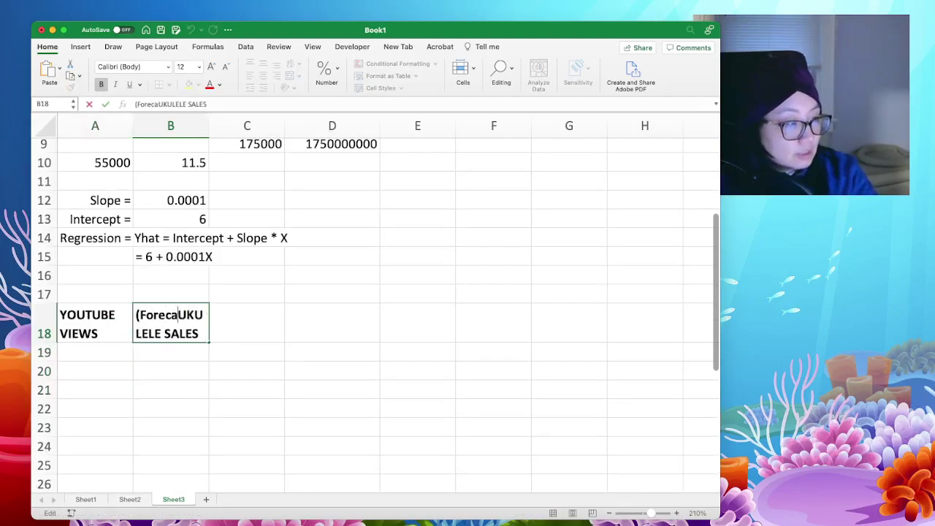
key(Return)
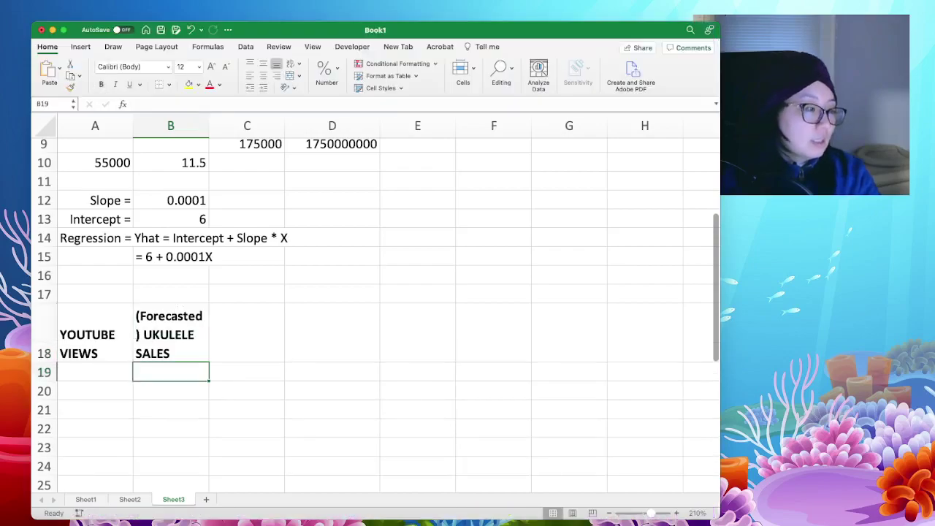
drag(209, 125, 221, 125)
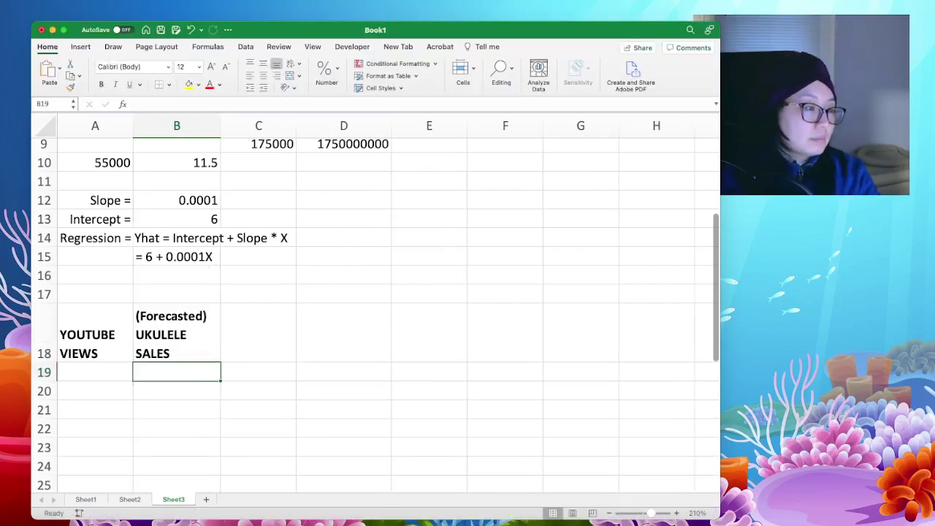
Step: Enter 40000 as the YouTube views value in A19
click(95, 373)
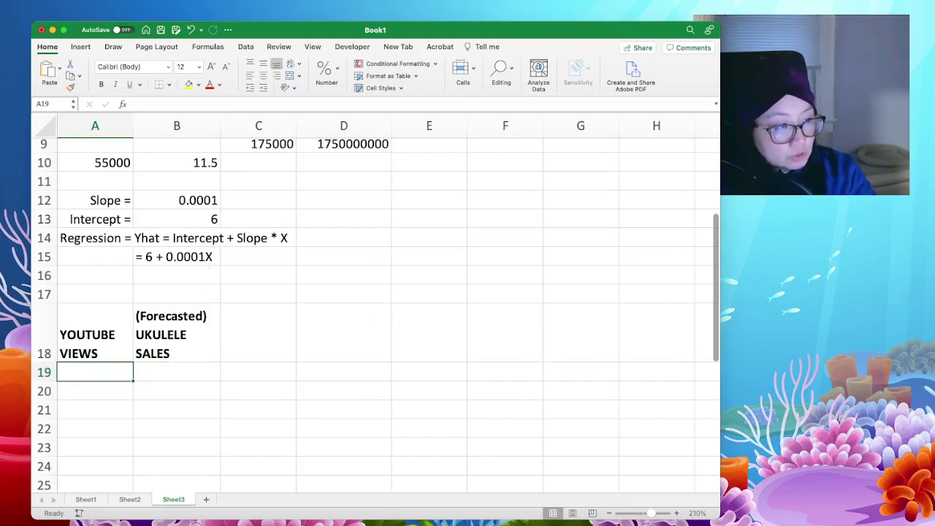
text(400d)
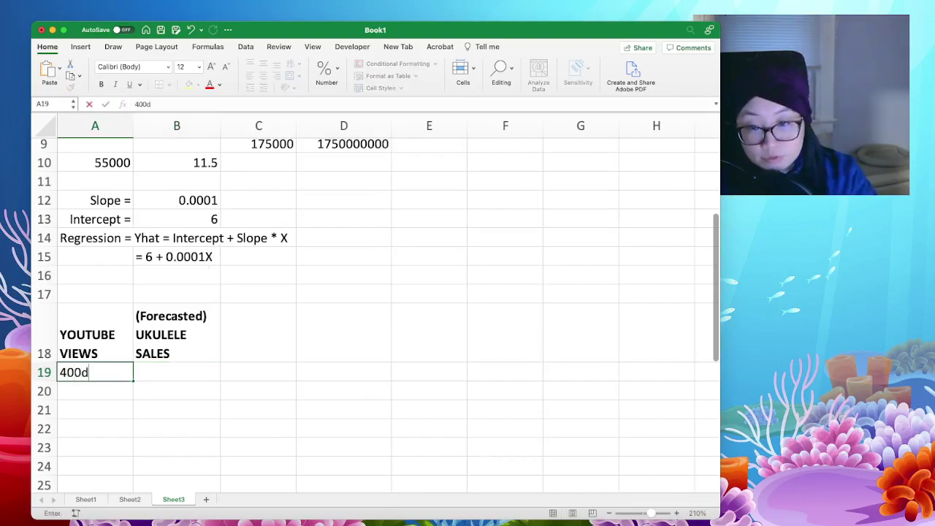
text(00)
key(BackSpace)
key(BackSpace)
key(BackSpace)
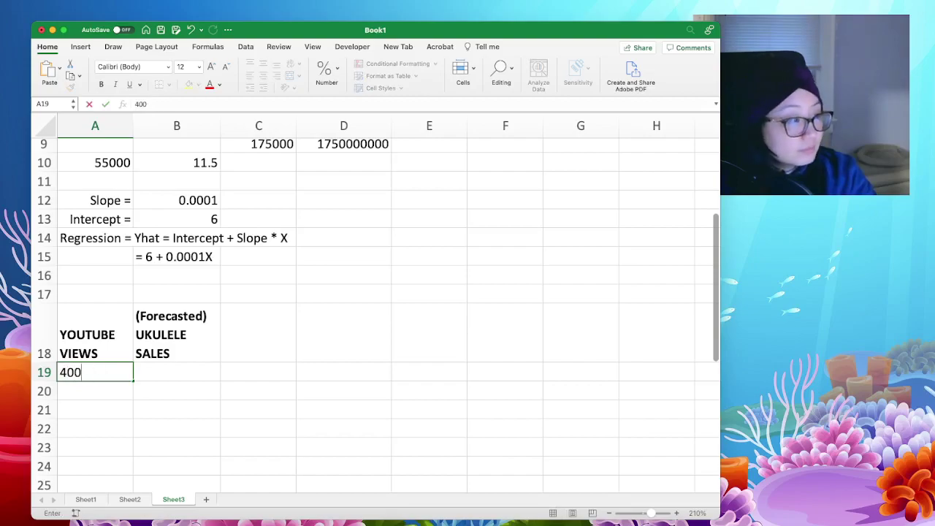
text(-0-)
key(BackSpace)
key(BackSpace)
key(BackSpace)
text(--)
key(BackSpace)
key(BackSpace)
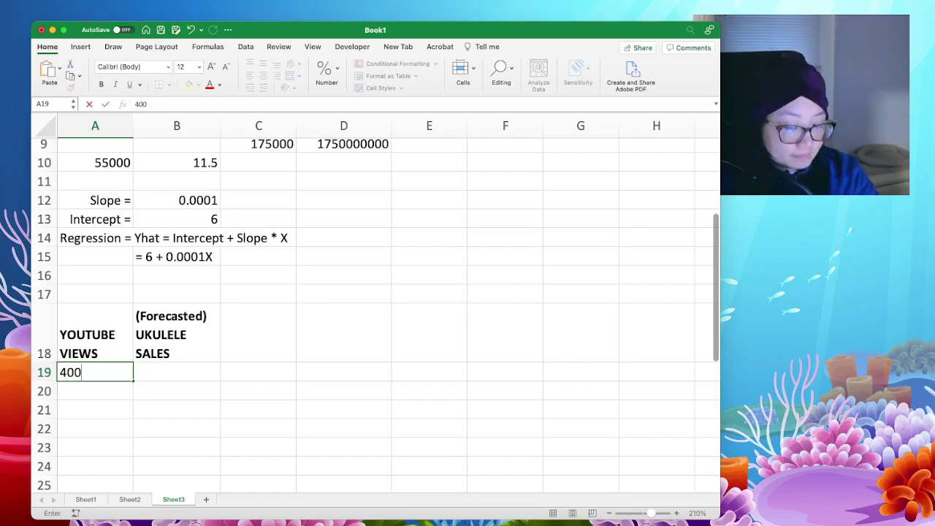
text(00)
key(Tab)
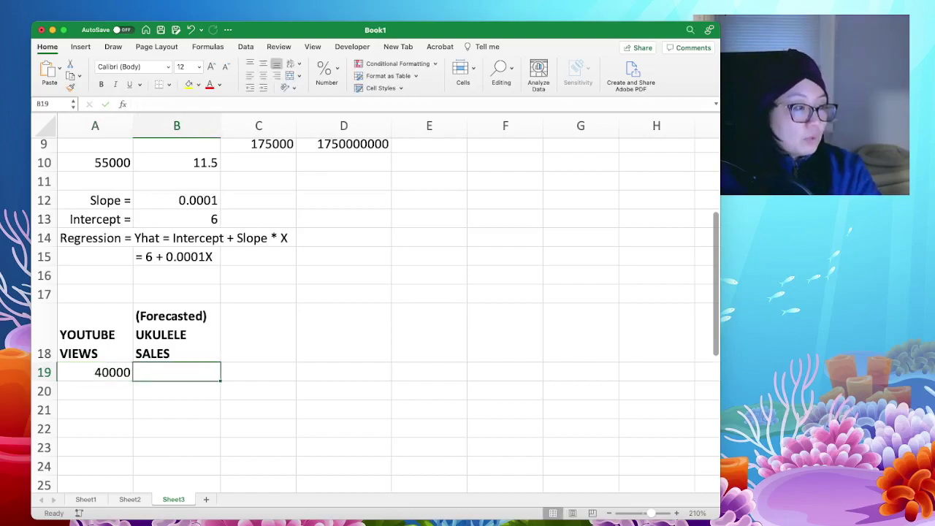
Step: Enter the forecast formula =6+0.0001*A19 in B19
text(=)
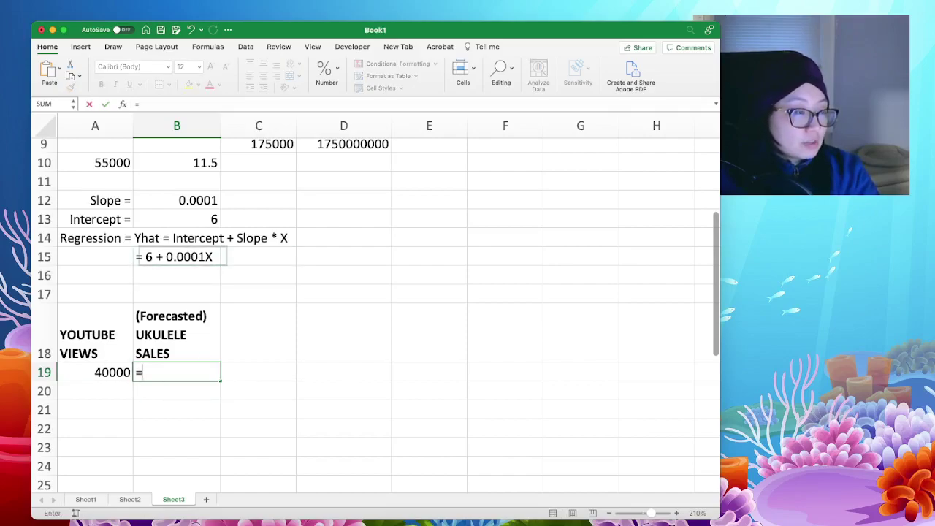
text(6)
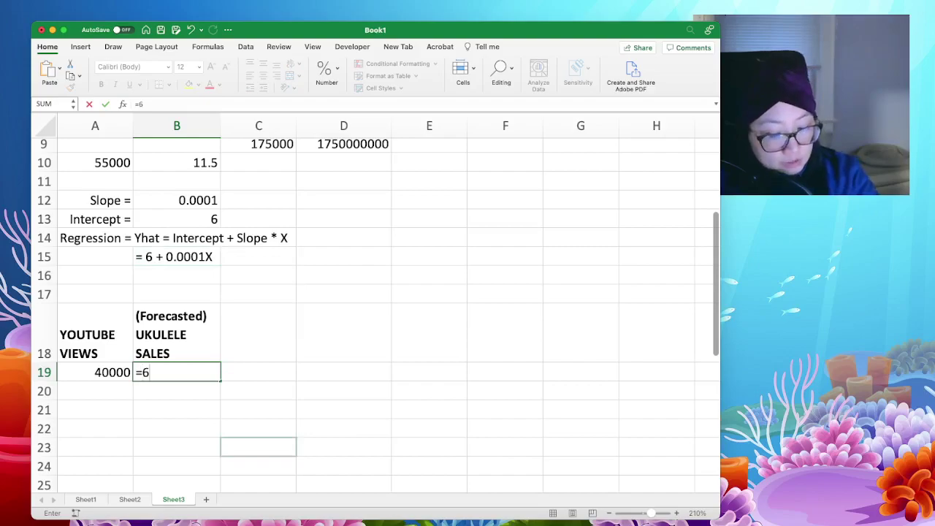
text(+0)
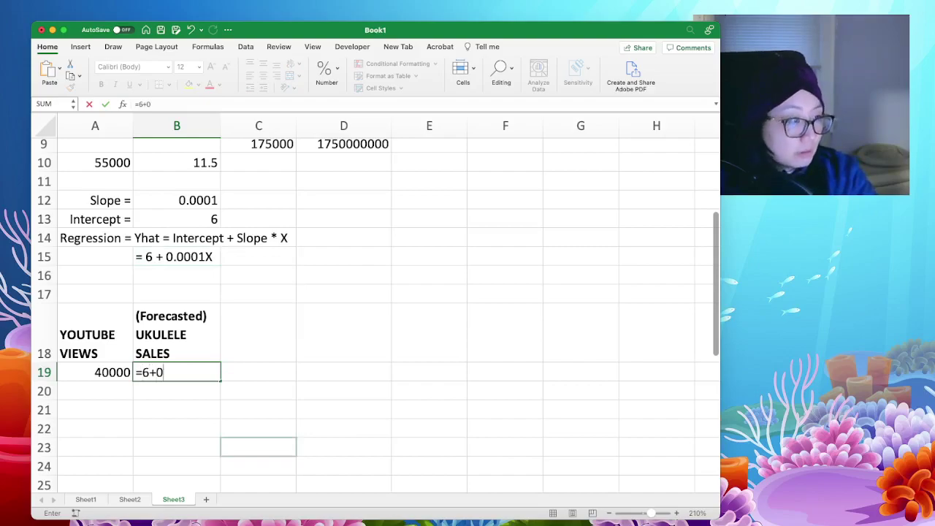
text(.0001)
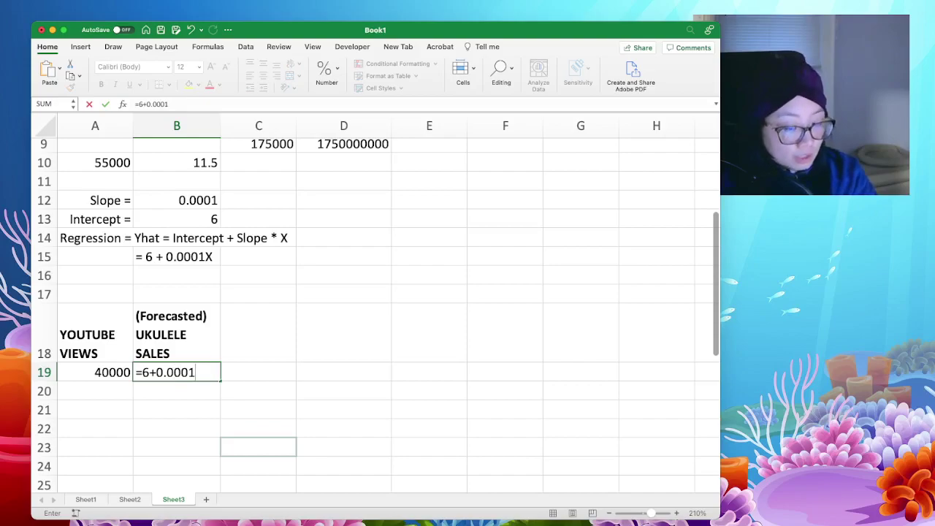
text(*)
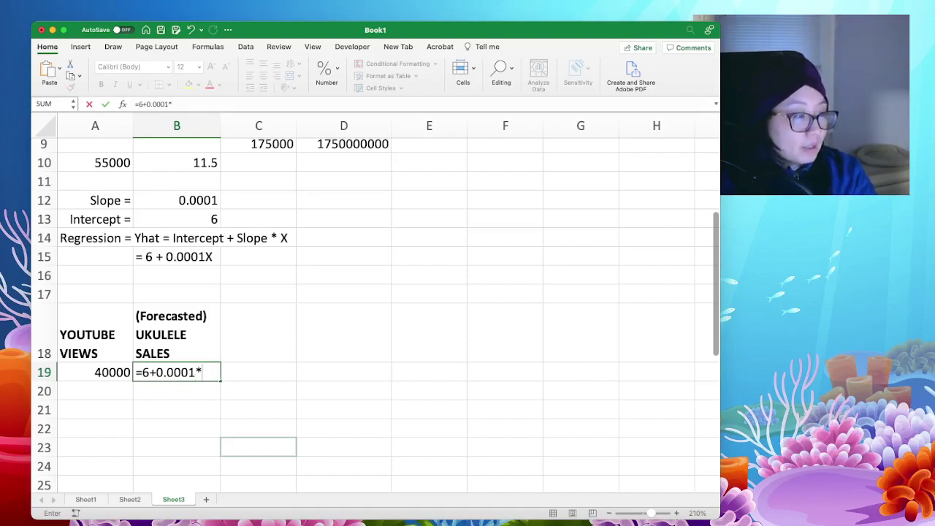
click(103, 372)
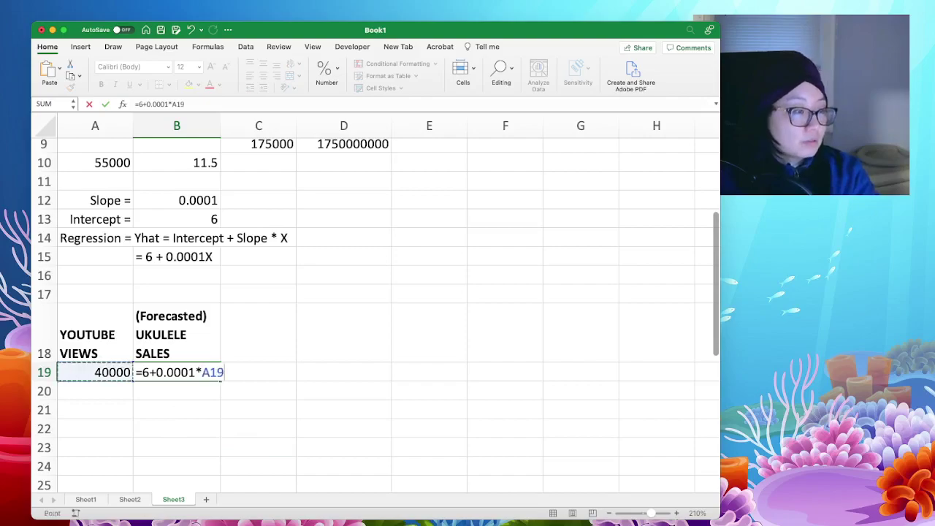
key(Return)
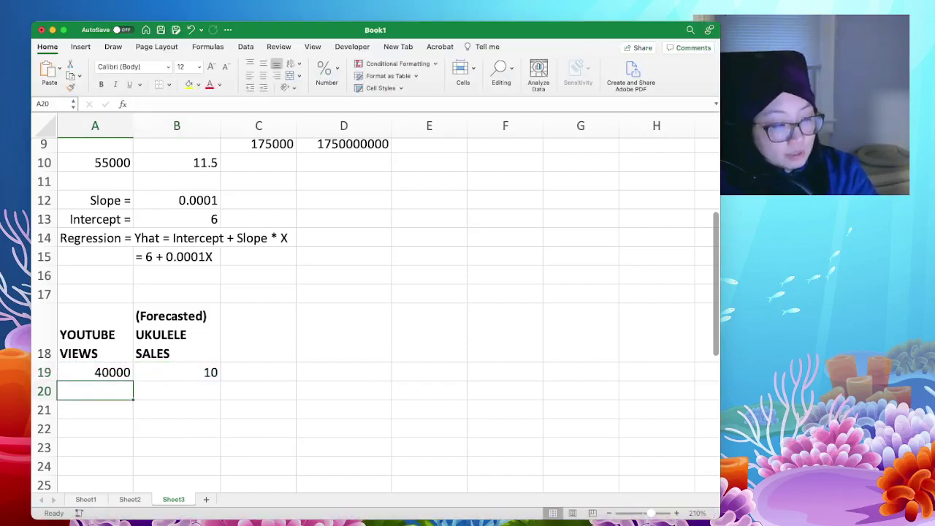
Step: Enter 10000, 150000, 20000 and 35000 as further YouTube views values in A20:A23
text(10000)
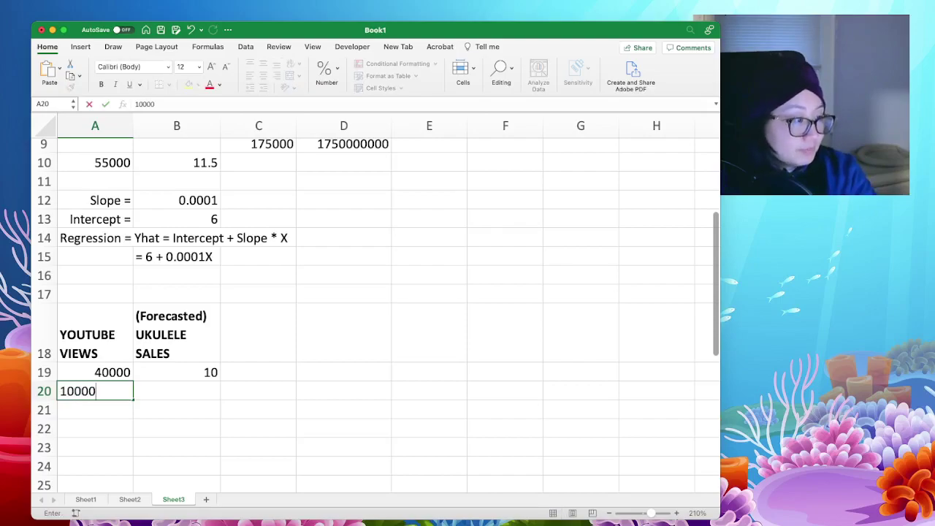
key(Return)
text(150)
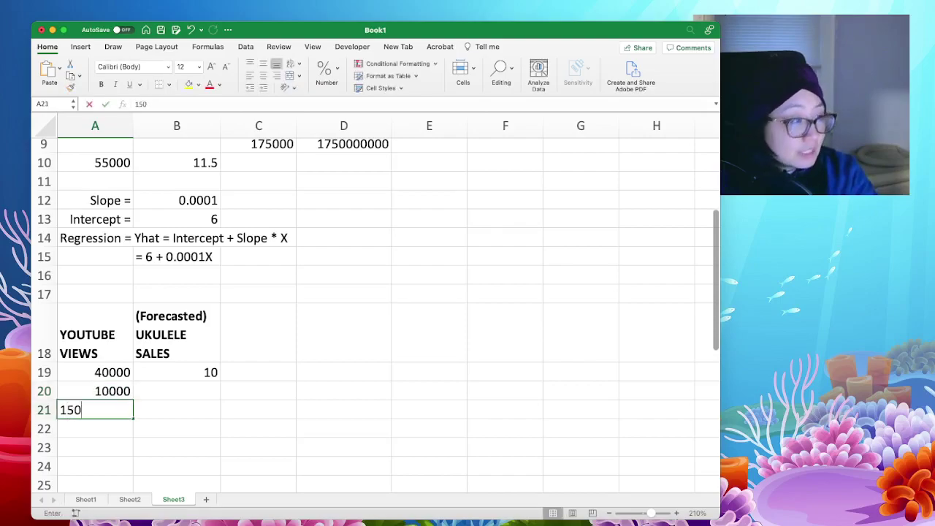
text(000)
key(Return)
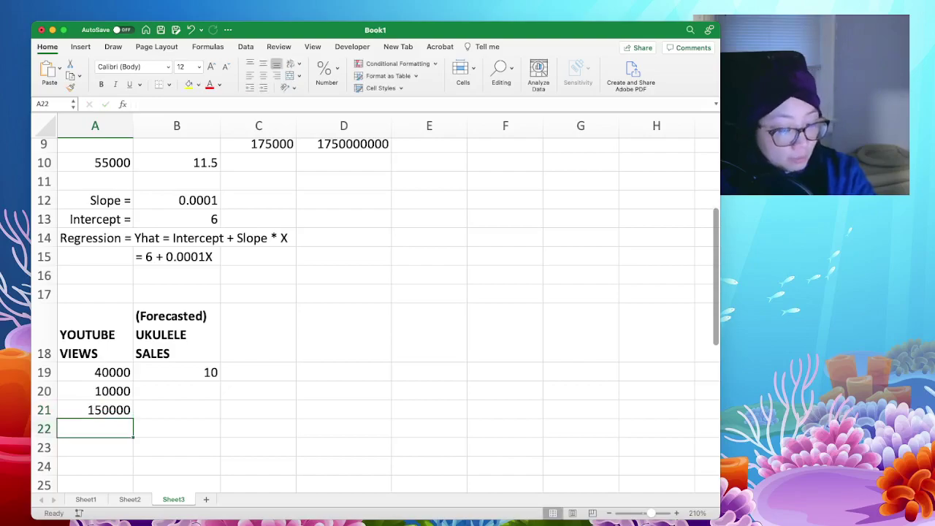
text(20000)
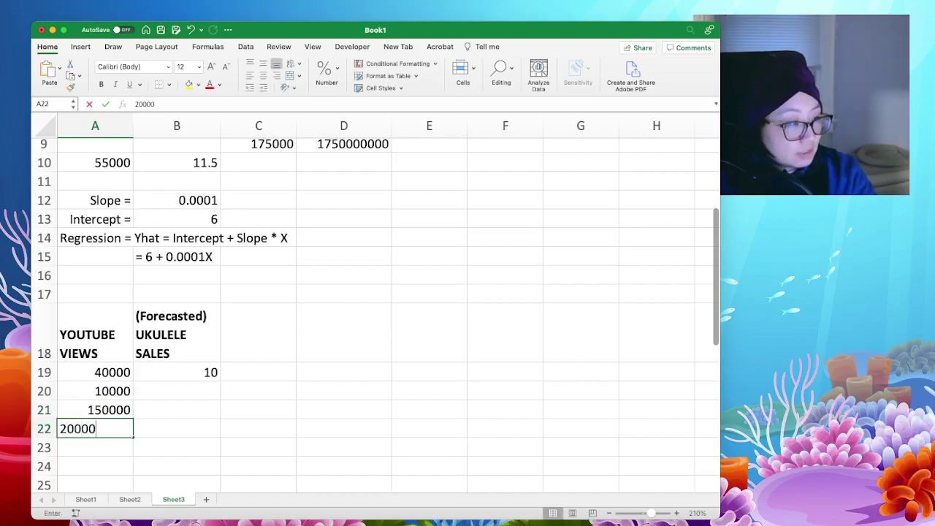
key(Return)
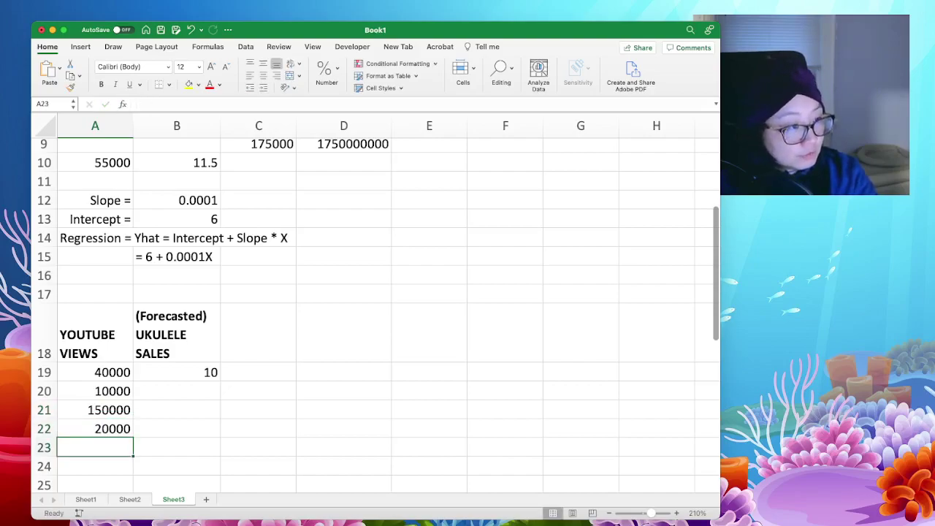
text(3)
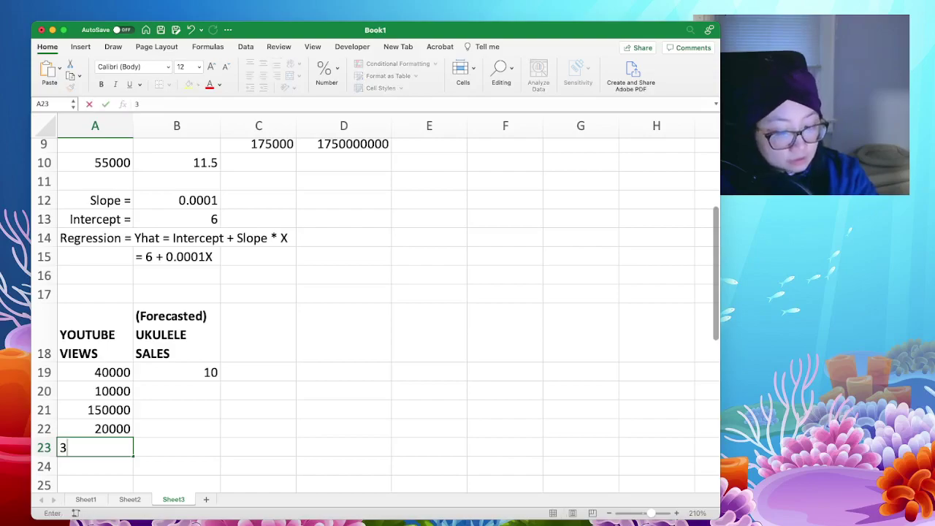
text(5000)
key(Return)
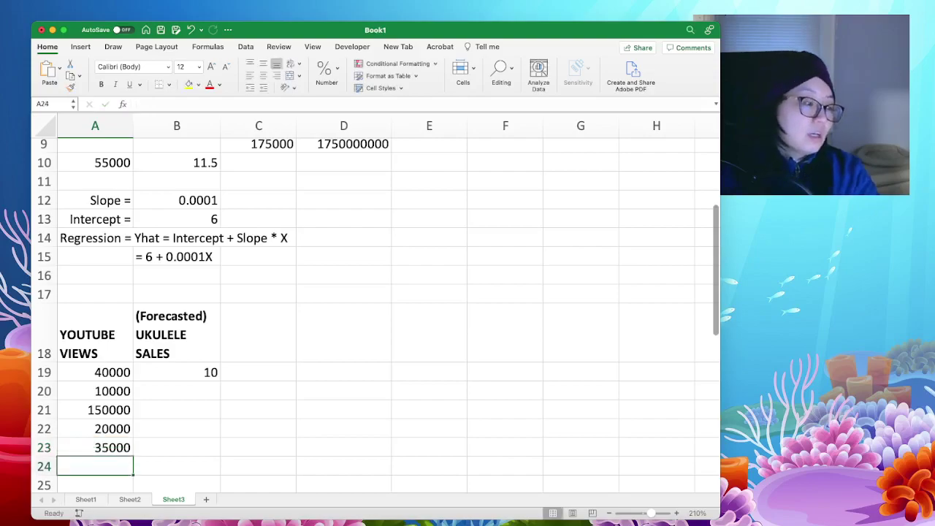
Step: Correct the YouTube views value in A21 to 15000
double_click(101, 409)
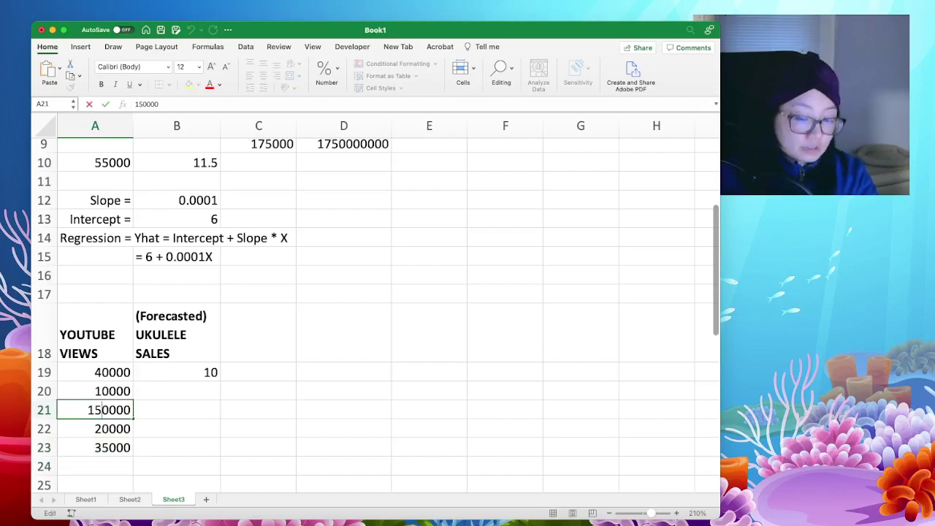
key(Delete)
key(Return)
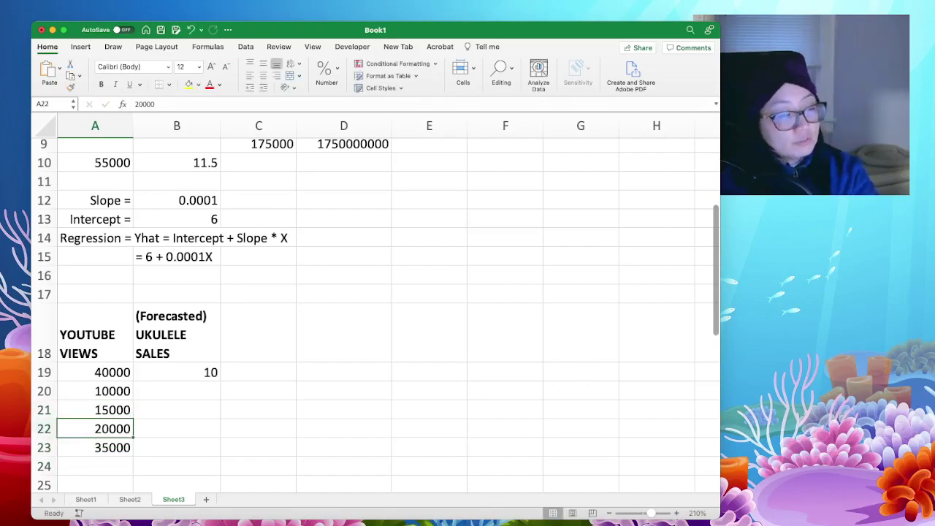
Step: Format the YouTube views in A19:A23 with thousands separators and no decimal places
drag(95, 372, 95, 447)
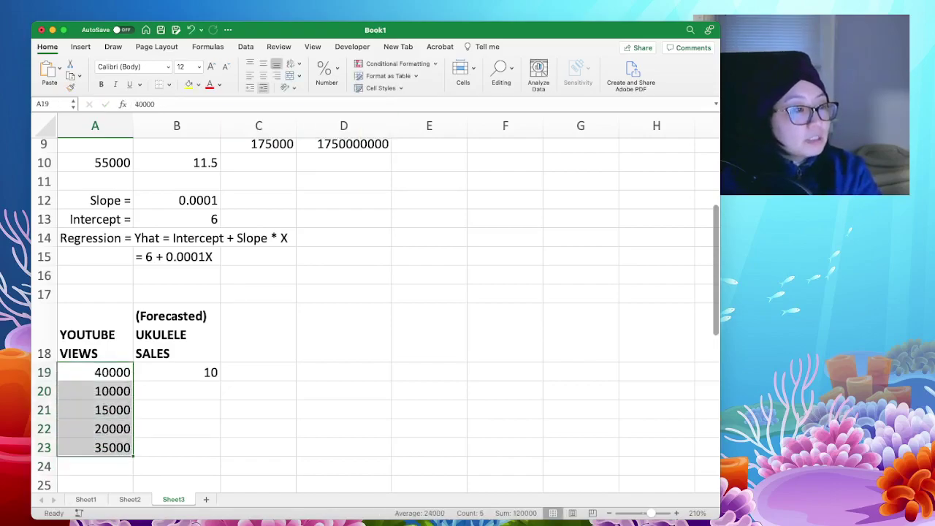
click(327, 72)
click(345, 114)
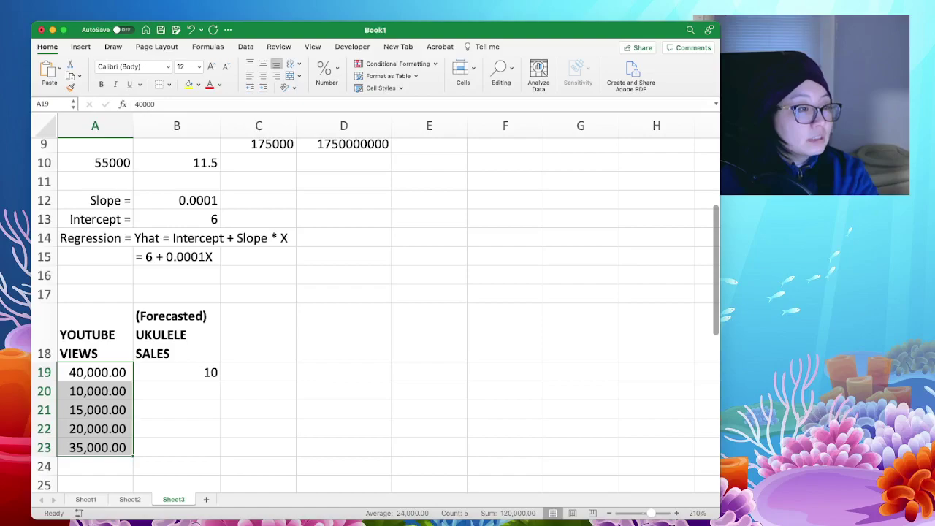
click(358, 113)
click(373, 113)
click(373, 114)
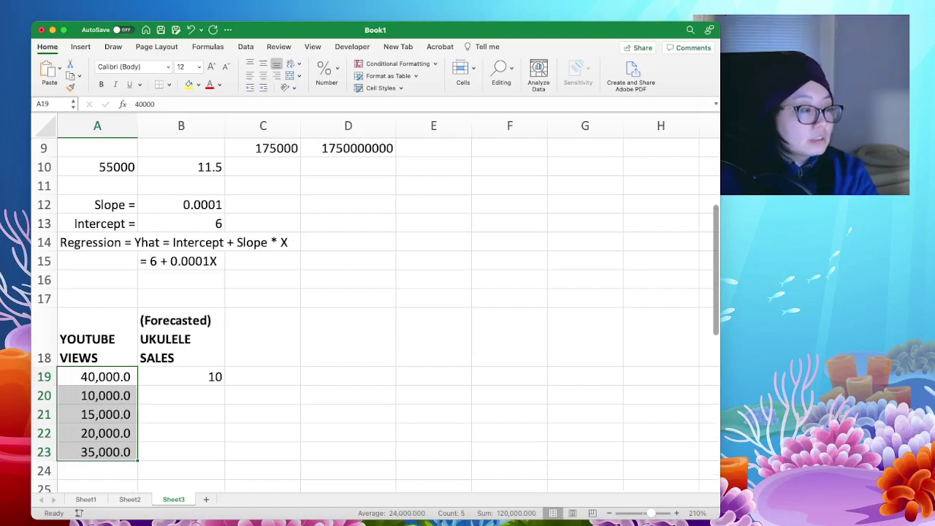
click(373, 113)
Step: Copy the forecast formula from B19 down through B23 for the other YouTube views values
click(182, 415)
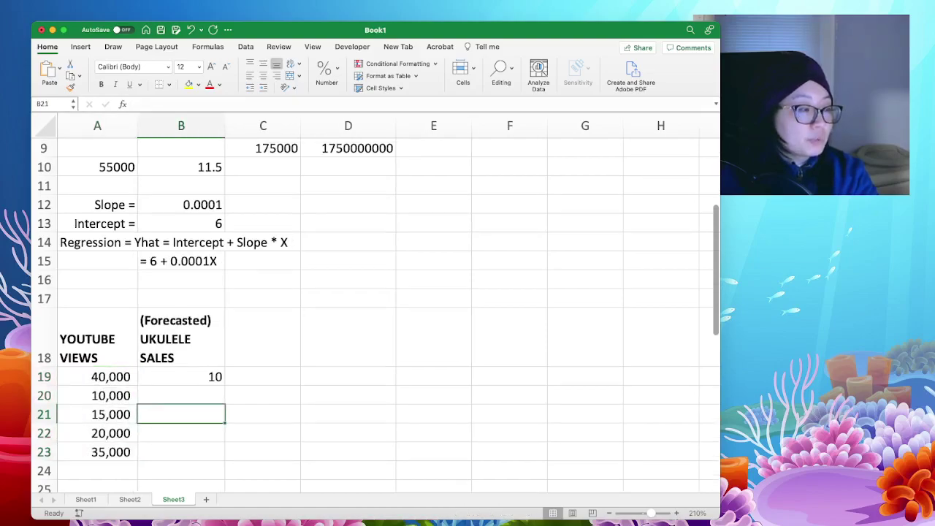
click(181, 395)
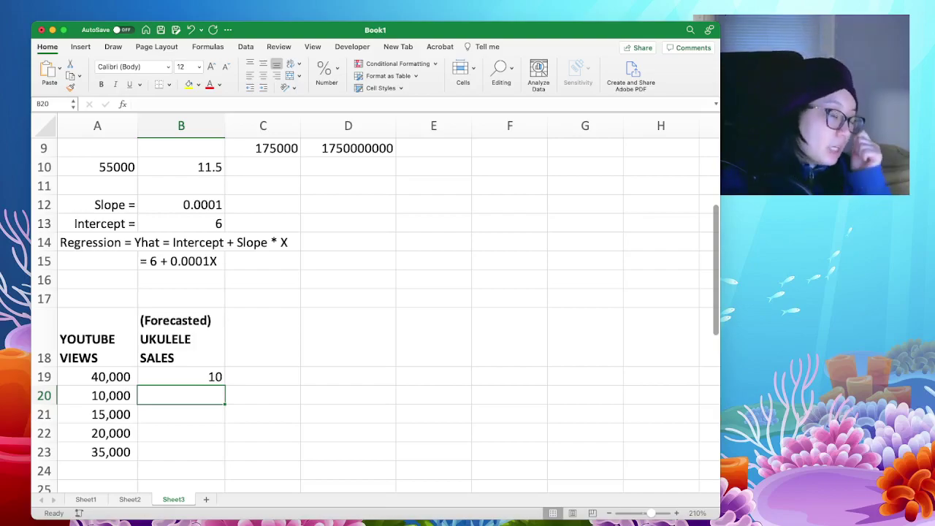
click(181, 377)
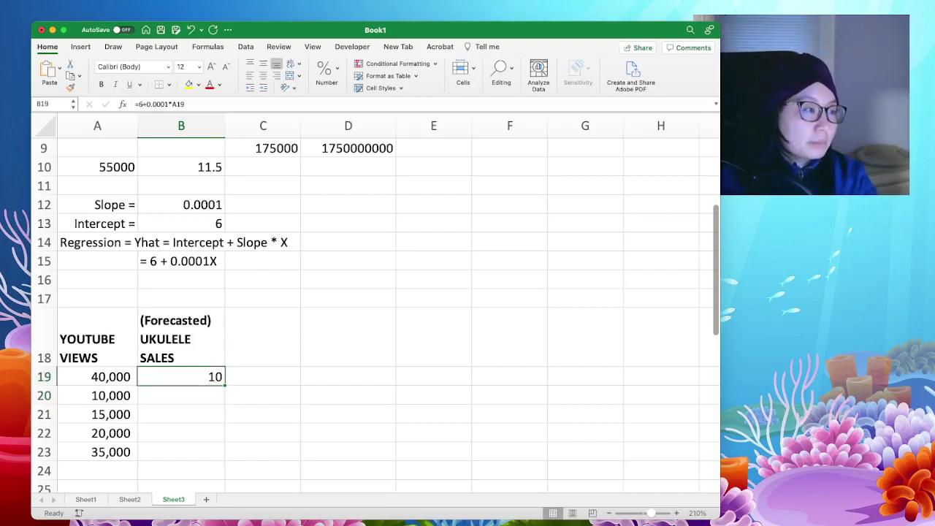
key(super+c)
key(shift+Down)
key(shift+Down)
key(shift+Down)
key(shift+Down)
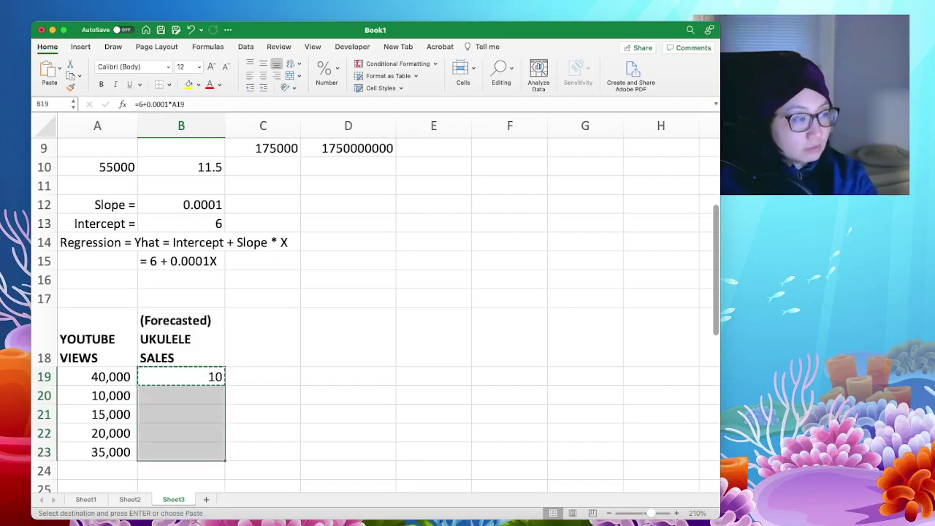
key(super+v)
key(Down)
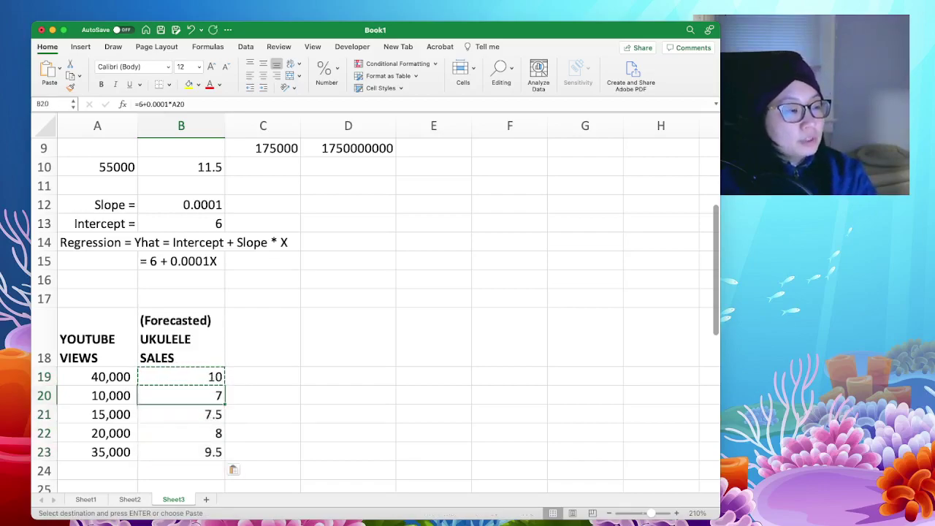
Step: Review the YouTube views and forecasted sales in A19:B23 against the regression equation above them
drag(102, 377, 102, 433)
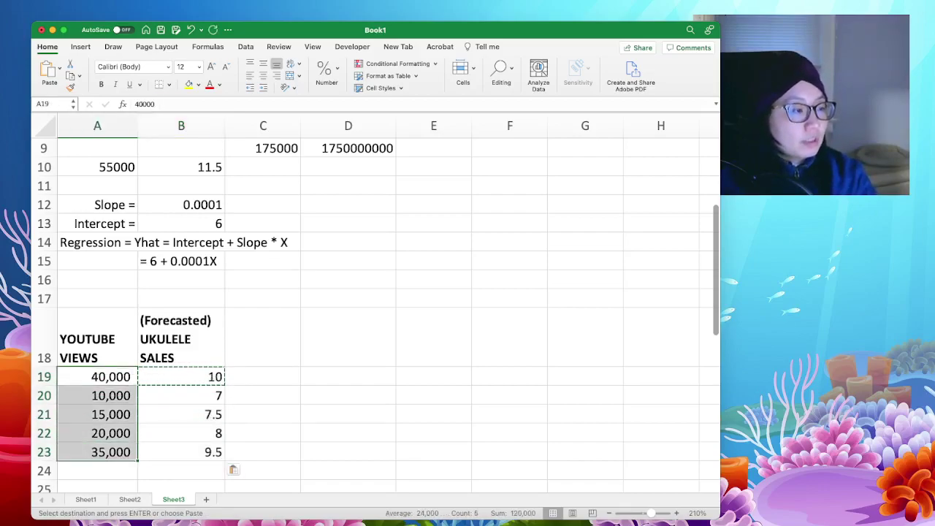
click(98, 396)
scroll(375, 307, down, 1)
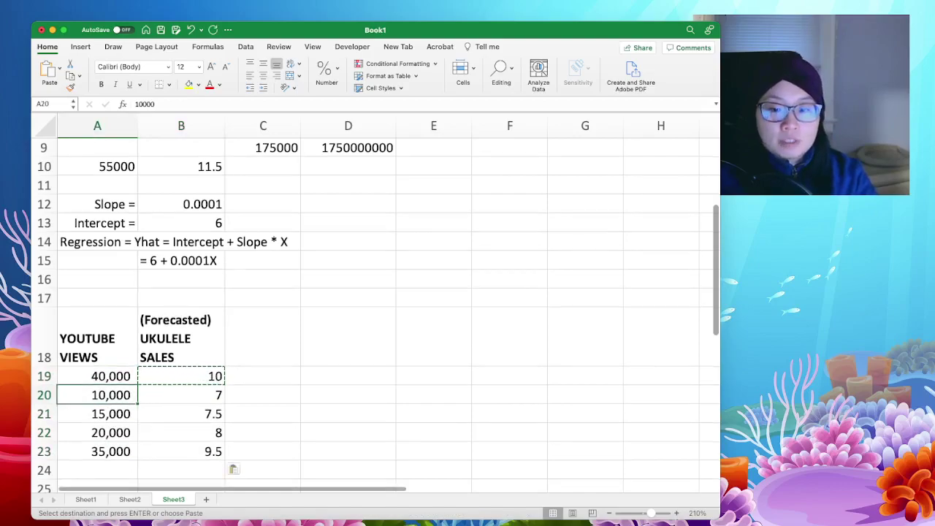
click(97, 414)
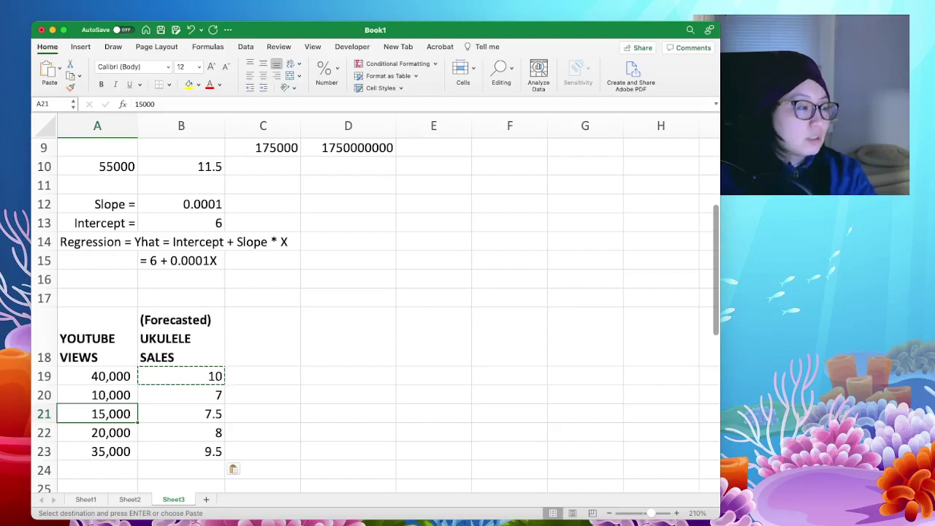
scroll(125, 420, up, 5)
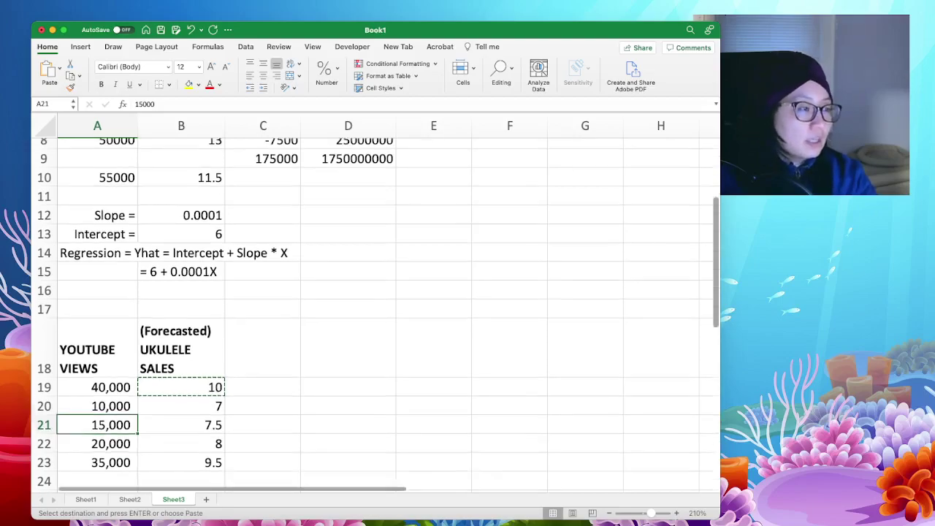
scroll(125, 419, down, 4)
scroll(232, 465, down, 1)
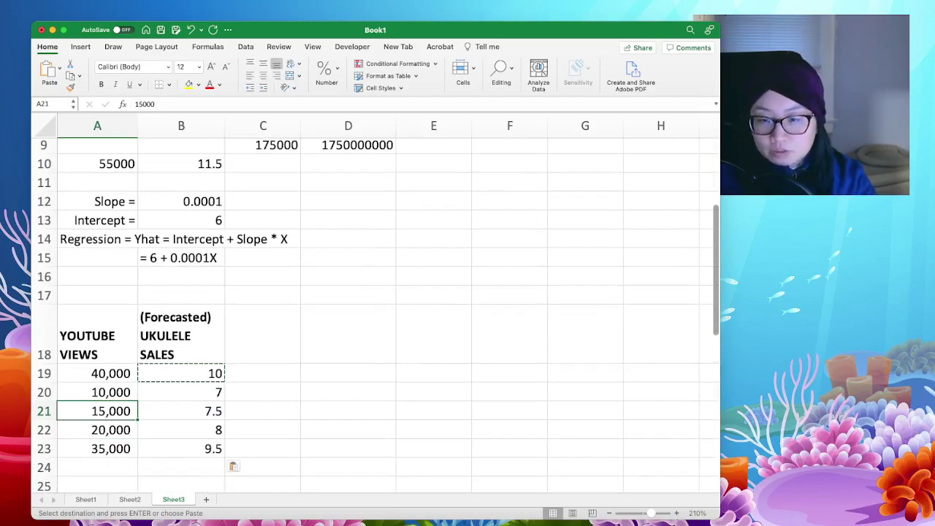
scroll(379, 314, down, 1)
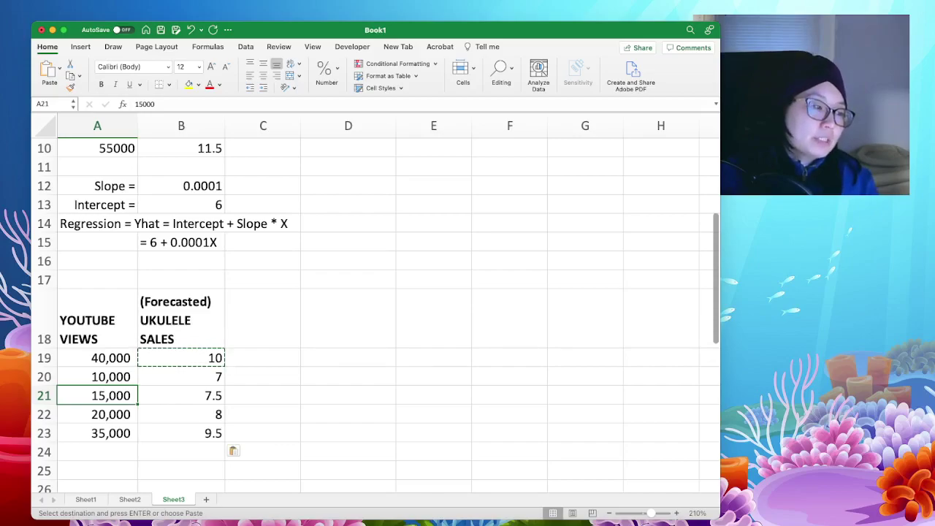
Step: Replace the forecasted sales heading in B18 with "Yhat"
double_click(182, 336)
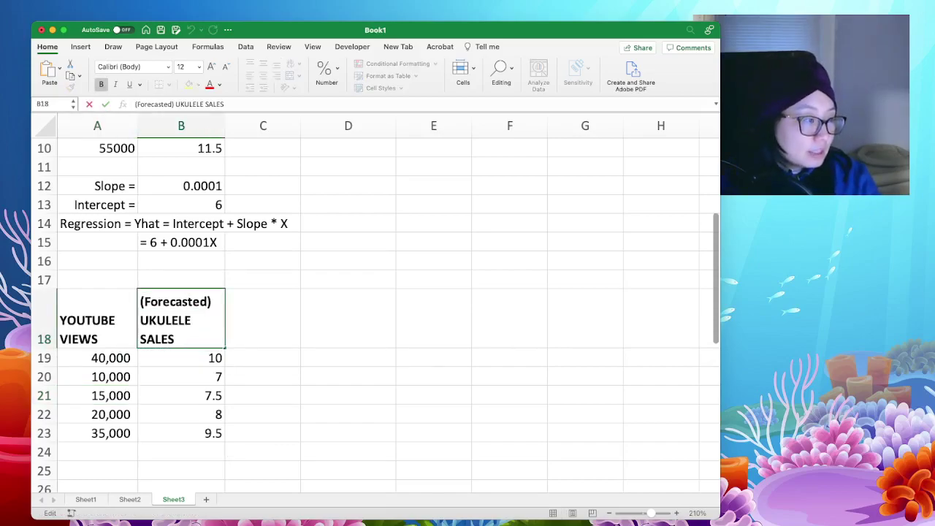
key(super+a)
text(Yhat)
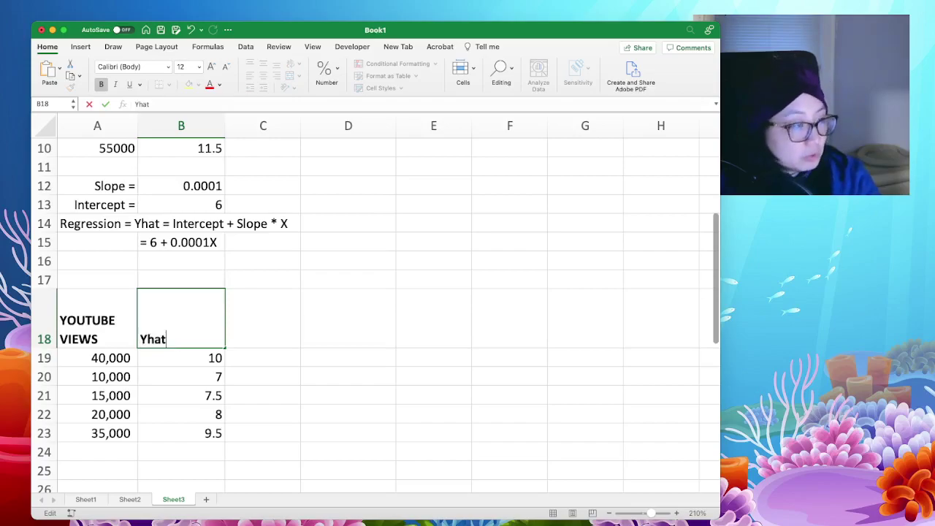
key(Tab)
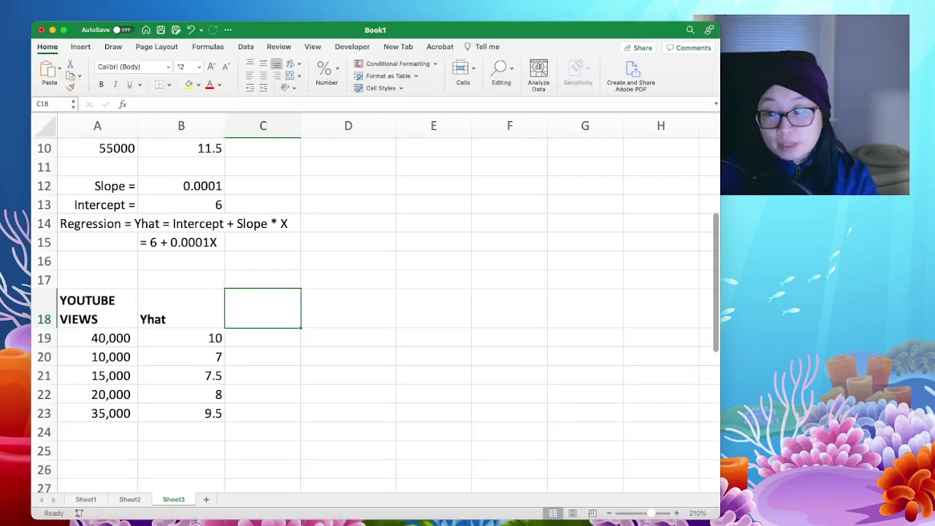
click(349, 308)
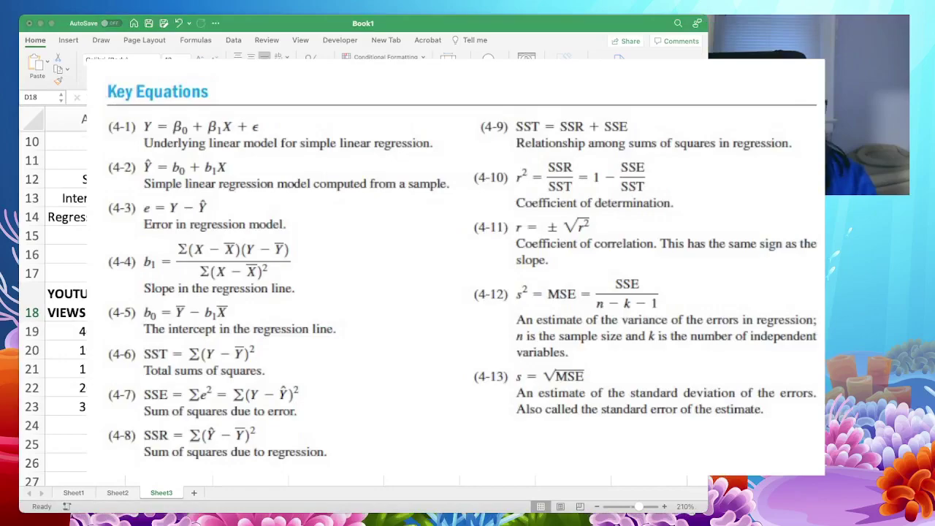
scroll(66, 292, up, 5)
scroll(65, 292, down, 5)
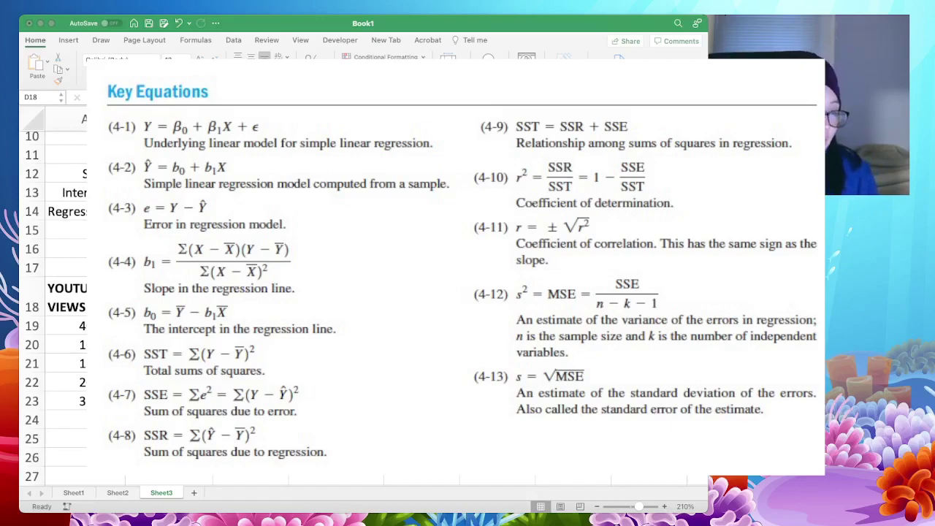
Step: Examine the Yhat values in B18:B23 together with the regression results above them
scroll(65, 293, down, 1)
scroll(65, 293, up, 3)
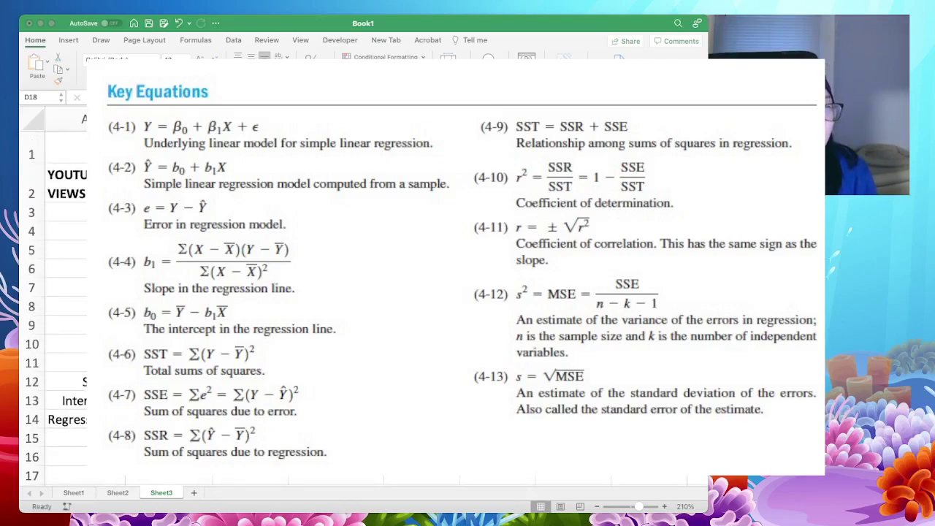
scroll(65, 292, down, 2)
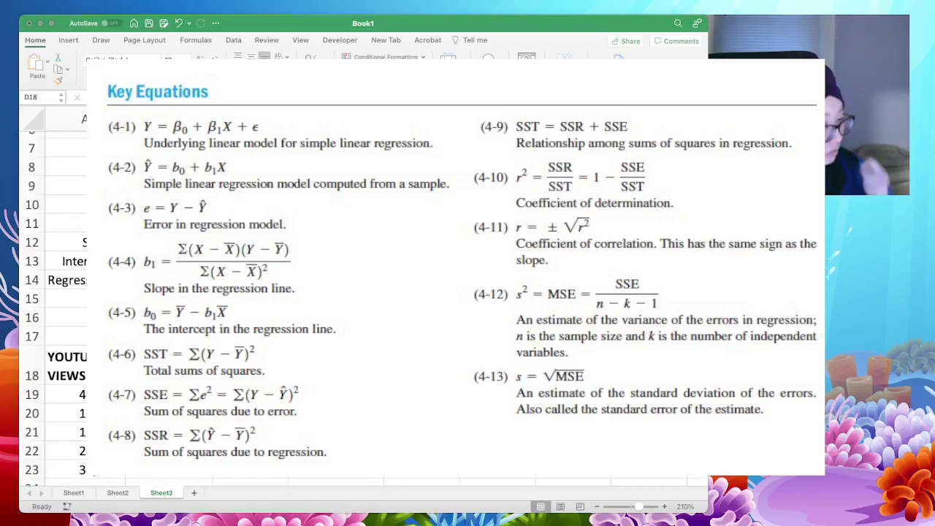
scroll(66, 292, down, 1)
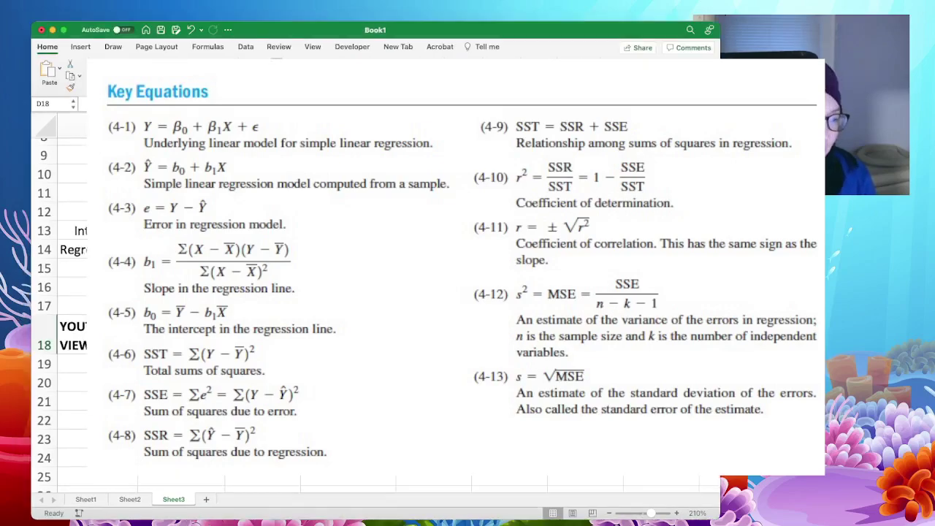
click(348, 439)
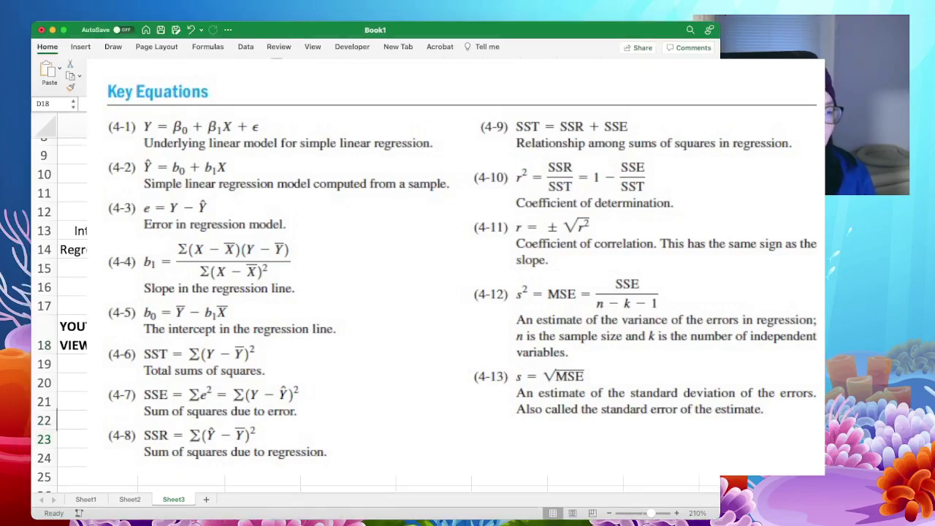
drag(181, 439, 181, 336)
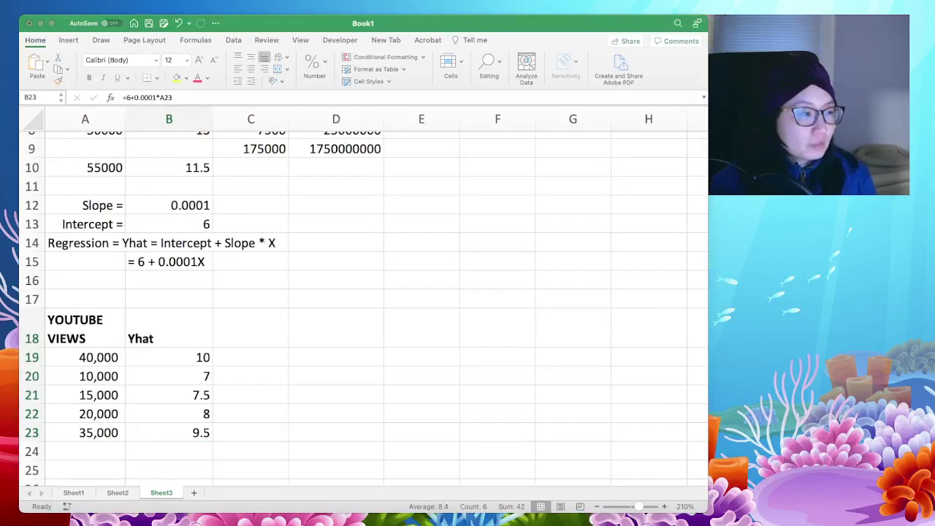
click(181, 336)
click(181, 336)
drag(182, 336, 181, 440)
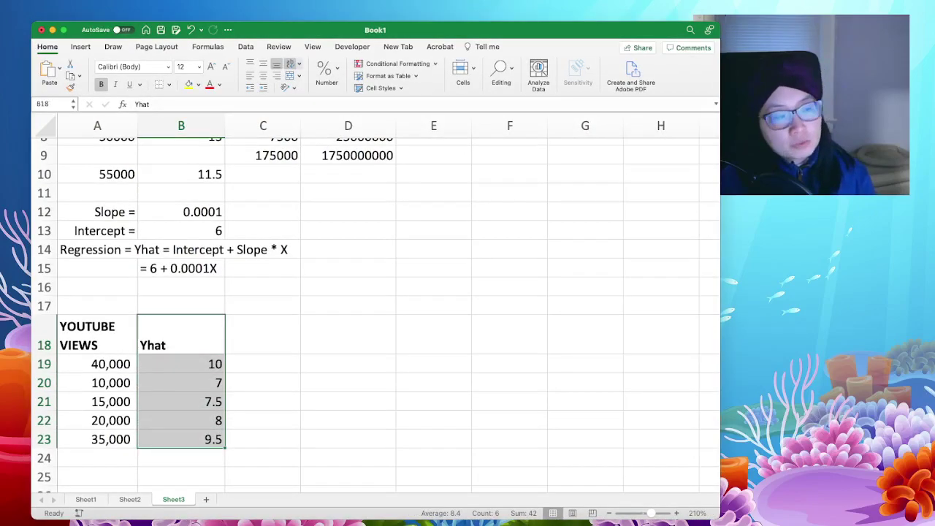
click(263, 336)
Step: Try to copy the ukulele sales from B3:B8 beside the Yhat values, starting at C19
scroll(376, 307, up, 3)
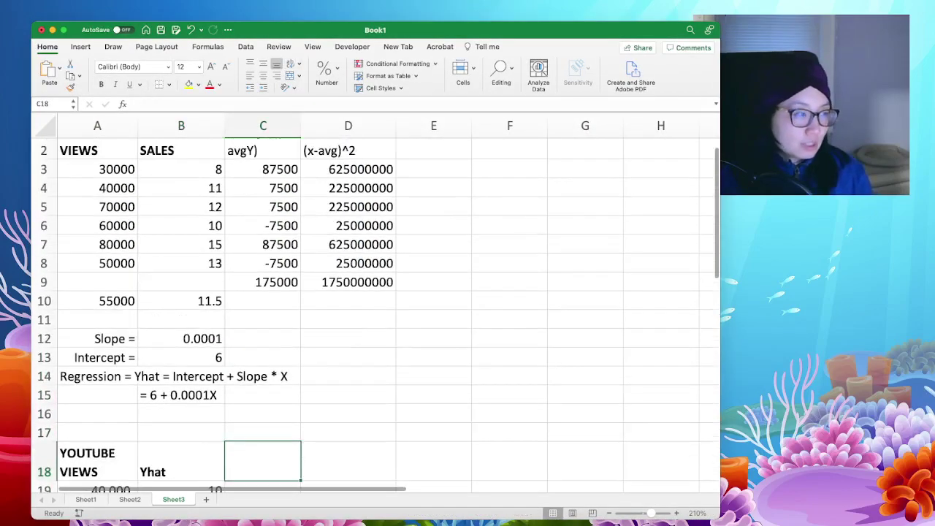
drag(181, 159, 181, 225)
drag(181, 282, 181, 187)
key(super+c)
scroll(376, 307, down, 3)
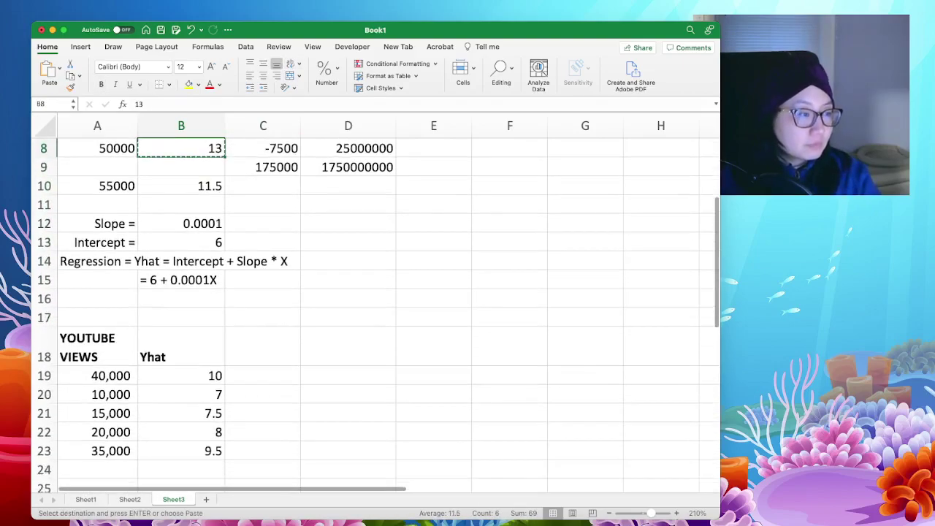
click(263, 376)
key(super+v)
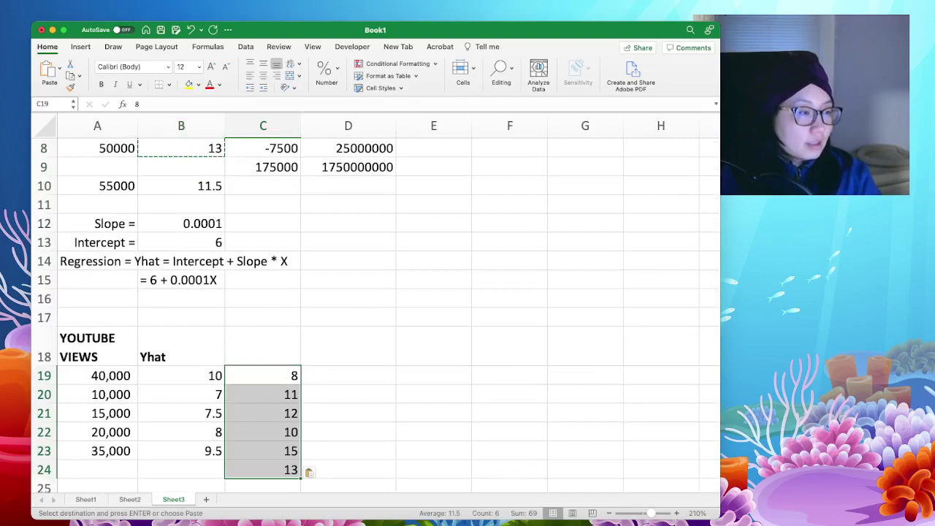
scroll(263, 375, up, 2)
scroll(376, 314, up, 2)
scroll(376, 315, down, 2)
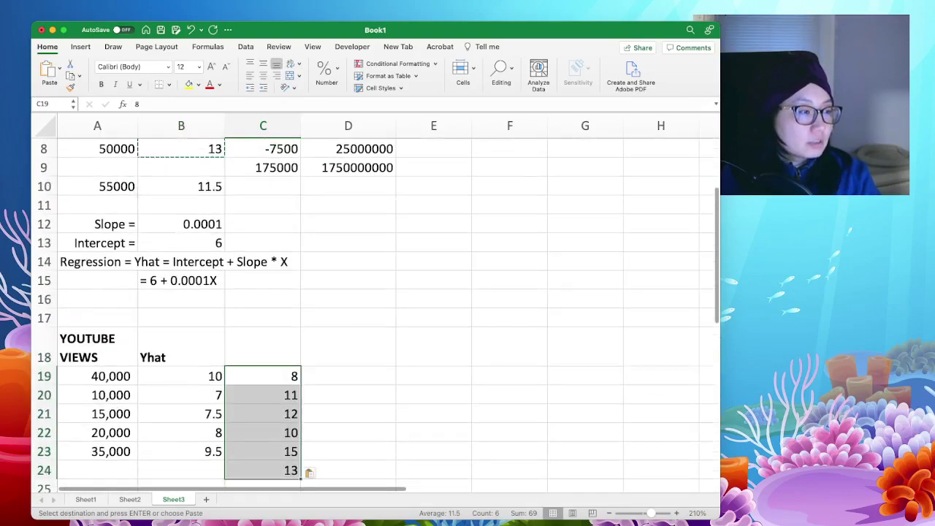
scroll(376, 314, up, 4)
key(super+z)
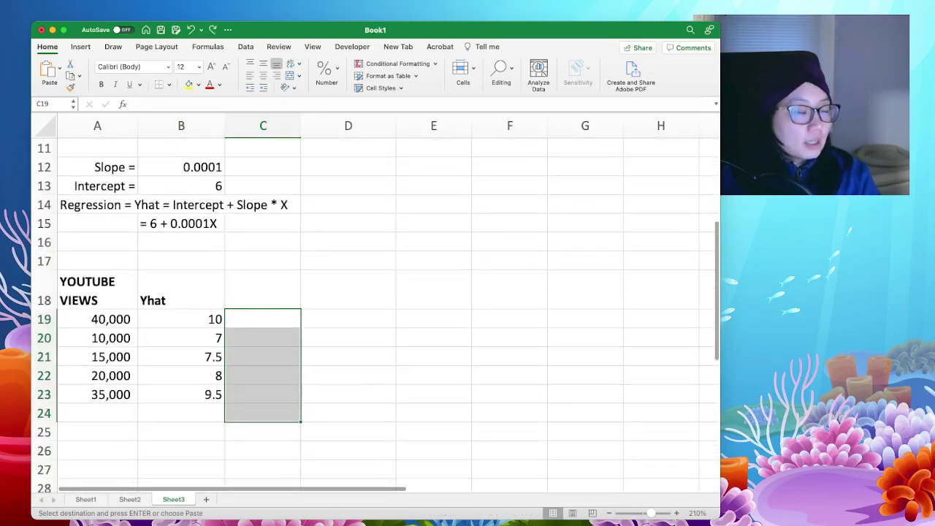
scroll(376, 314, down, 1)
scroll(377, 314, up, 5)
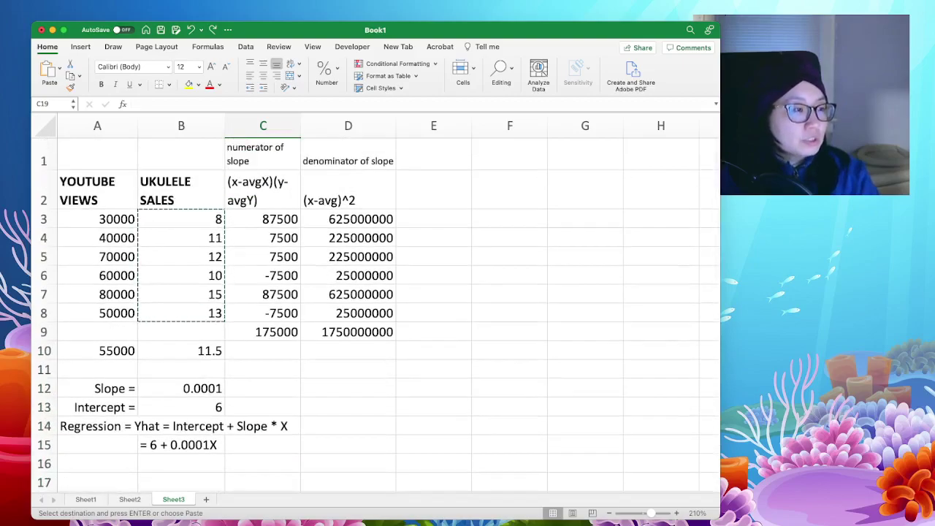
scroll(376, 315, down, 4)
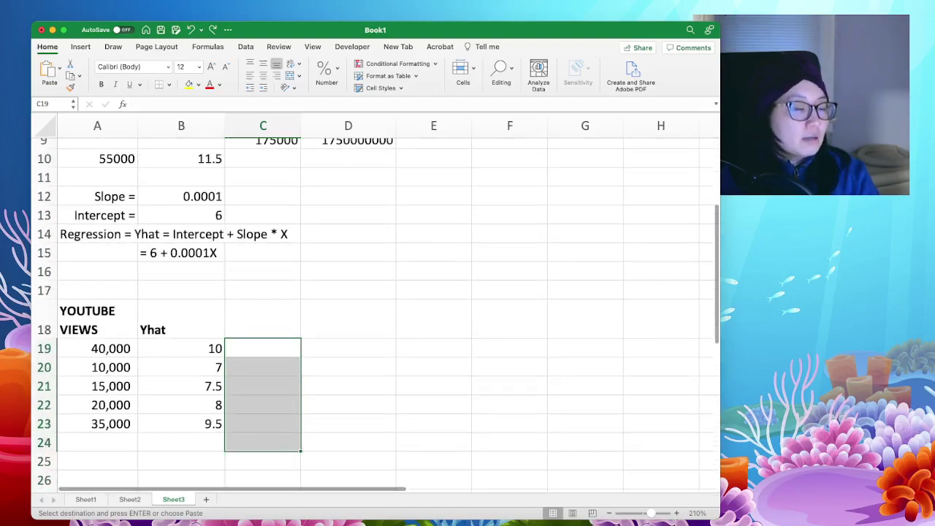
Step: Try to copy the formula text of B19 into E3 beside the slope denominator values
click(181, 348)
drag(186, 104, 135, 105)
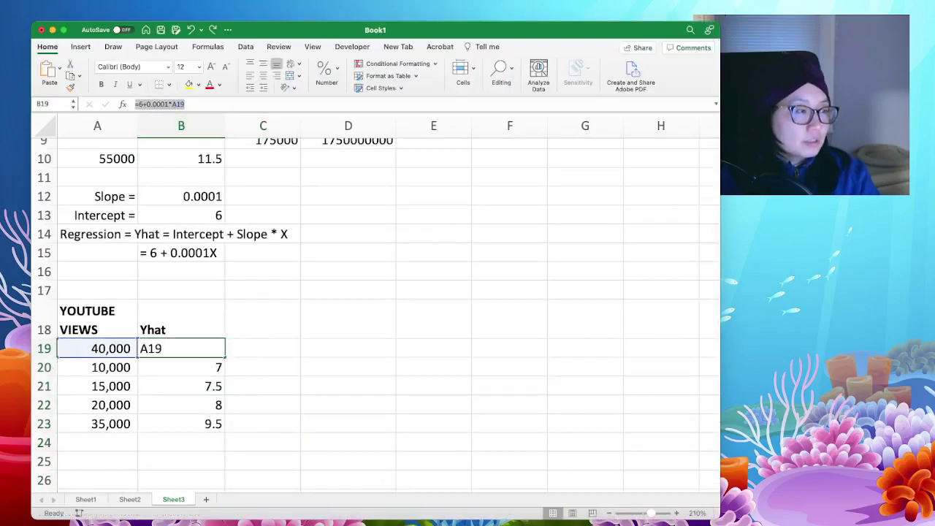
key(super+c)
scroll(431, 226, up, 5)
click(434, 218)
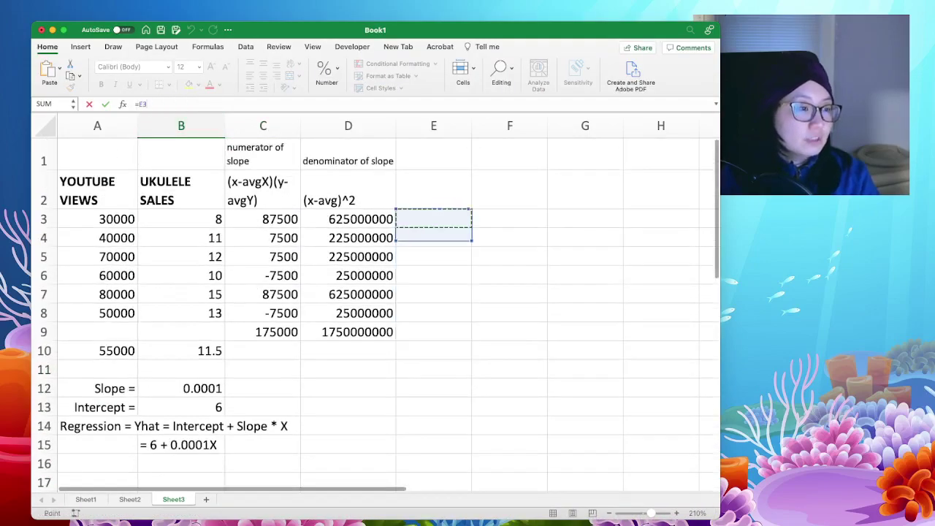
key(super+v)
click(349, 338)
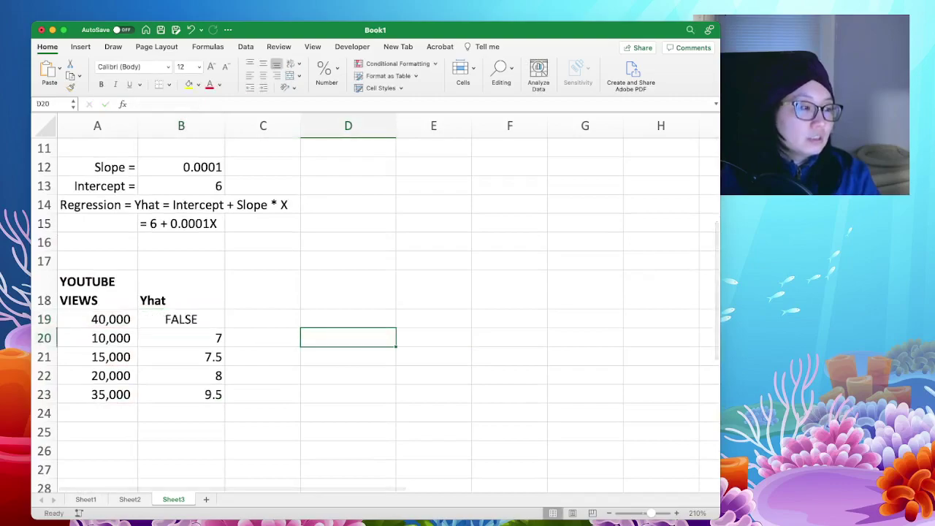
click(263, 291)
key(super+z)
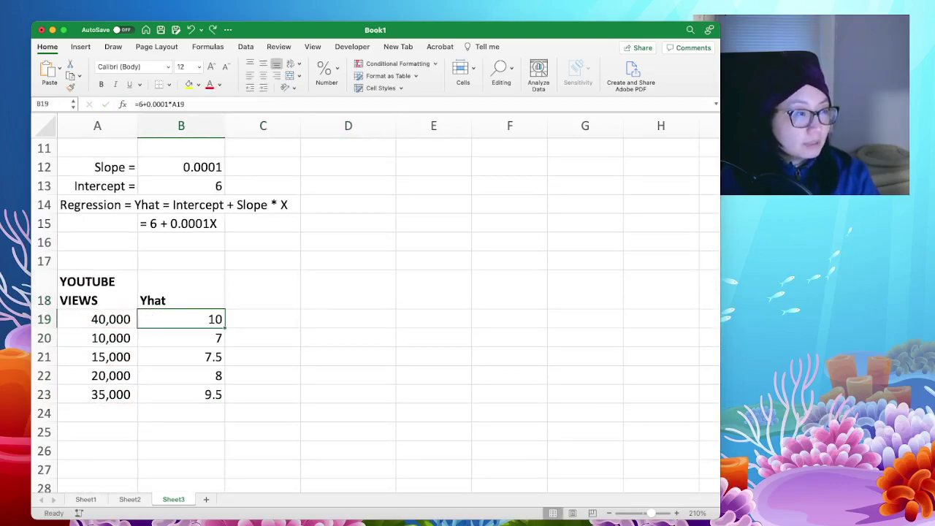
Step: Copy the forecast formula from B19 to E3 and change its reference so it reads =6+0.0001*A3
key(super+c)
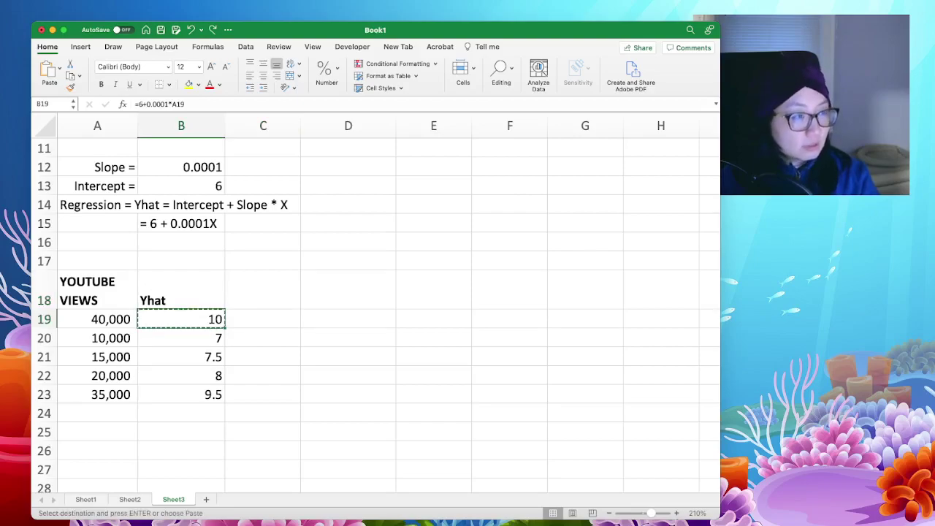
scroll(376, 314, up, 5)
click(434, 219)
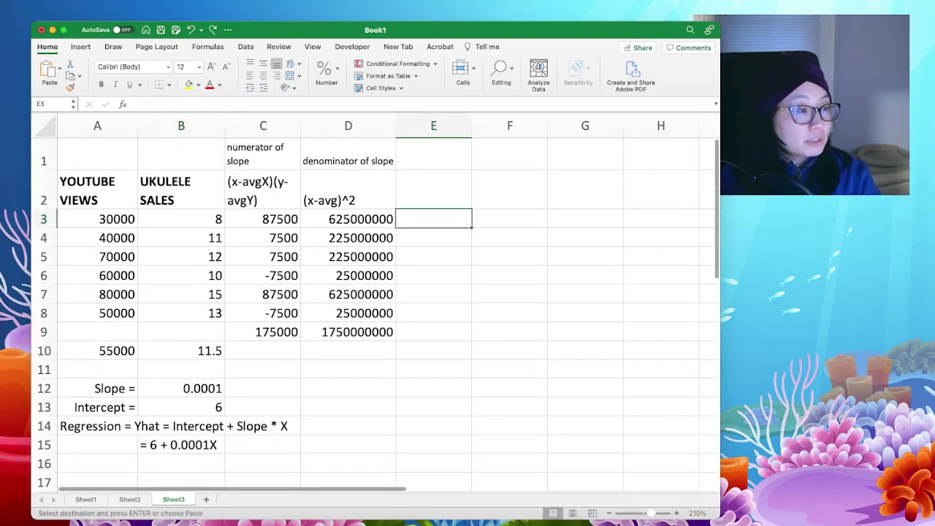
key(super+v)
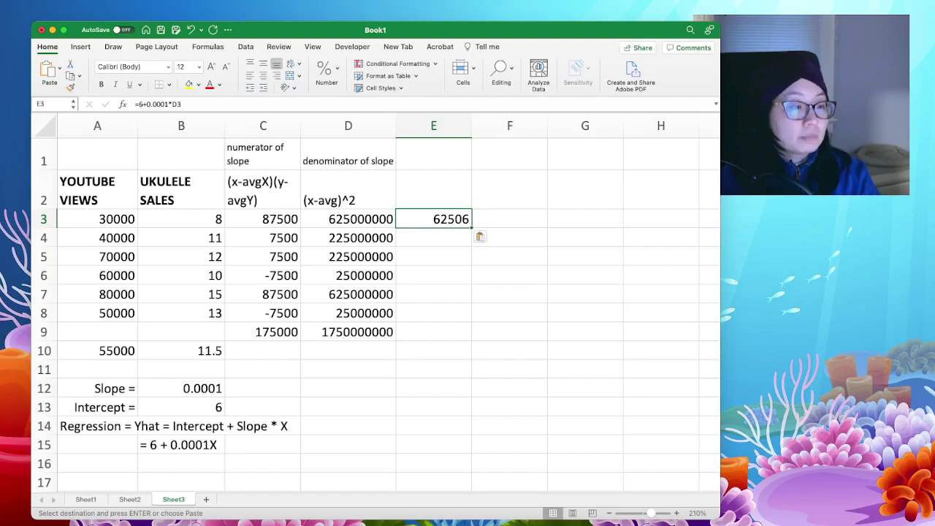
click(98, 220)
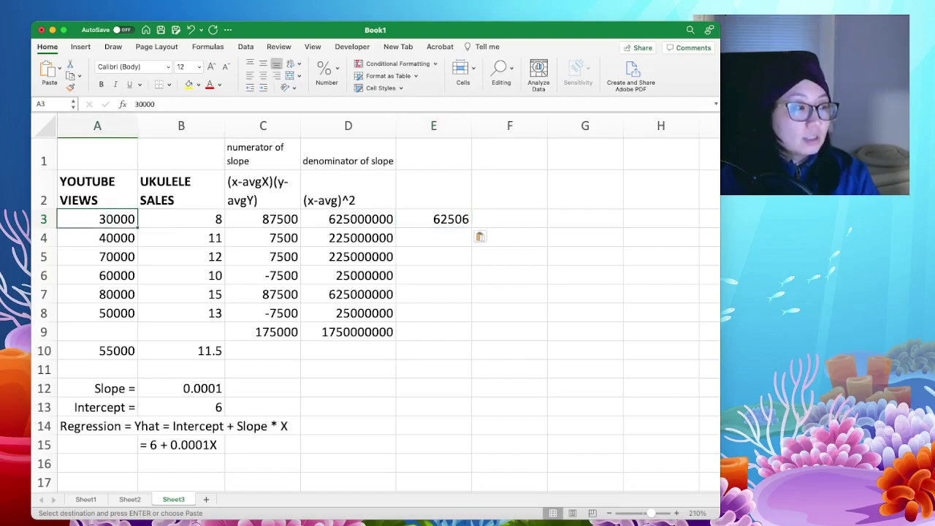
click(434, 219)
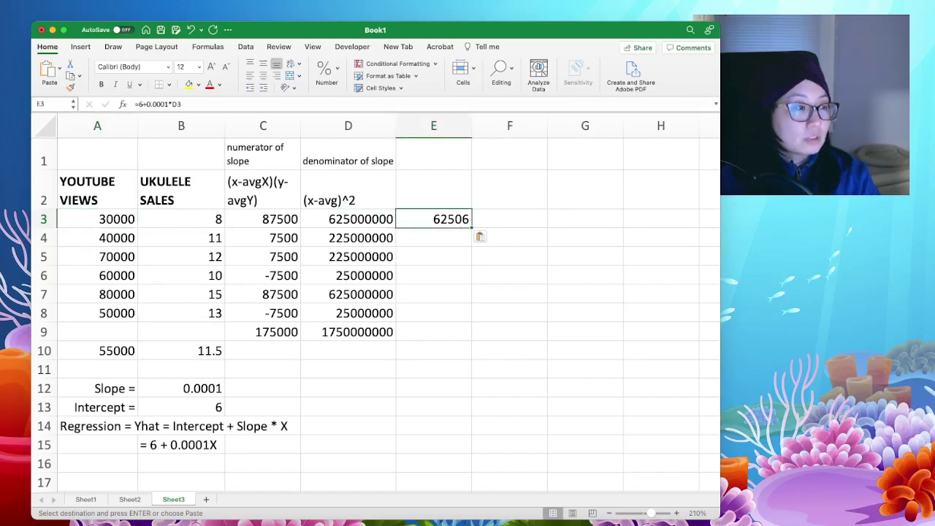
drag(172, 104, 182, 105)
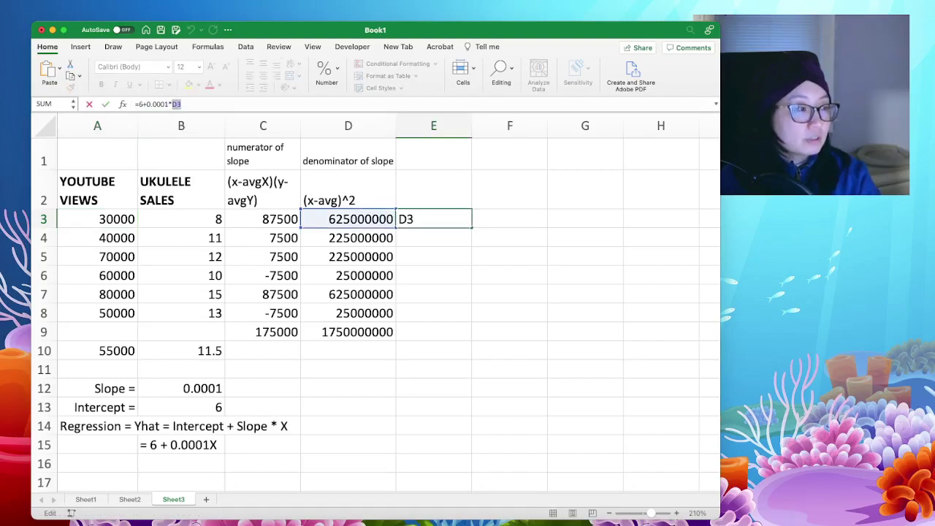
text(A3)
key(Tab)
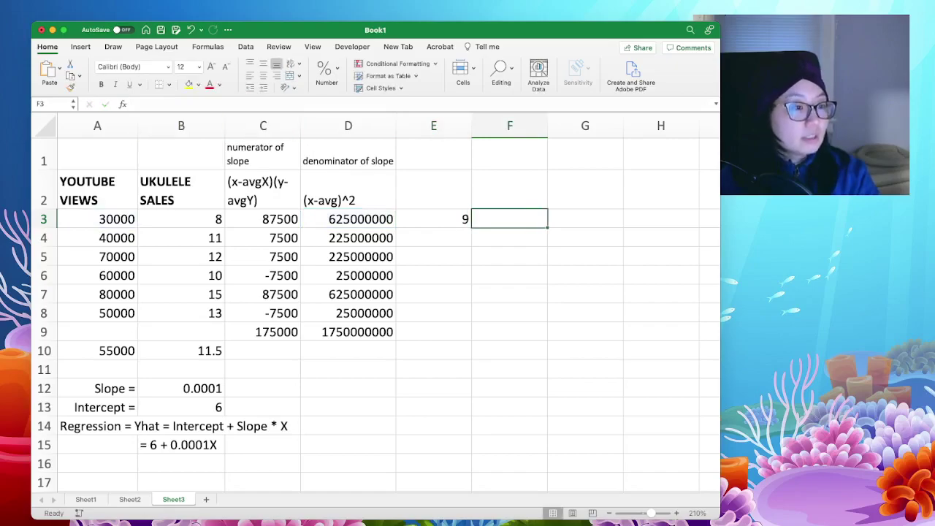
Step: Copy the forecast formula from E3 down through E9
key(Left)
key(super+c)
key(shift+Down)
key(shift+Down)
key(shift+Down)
key(shift+Down)
key(shift+Down)
key(shift+Down)
key(super+v)
Step: Copy the Yhat heading from B18 to E2 and narrow column E
scroll(365, 292, down, 2)
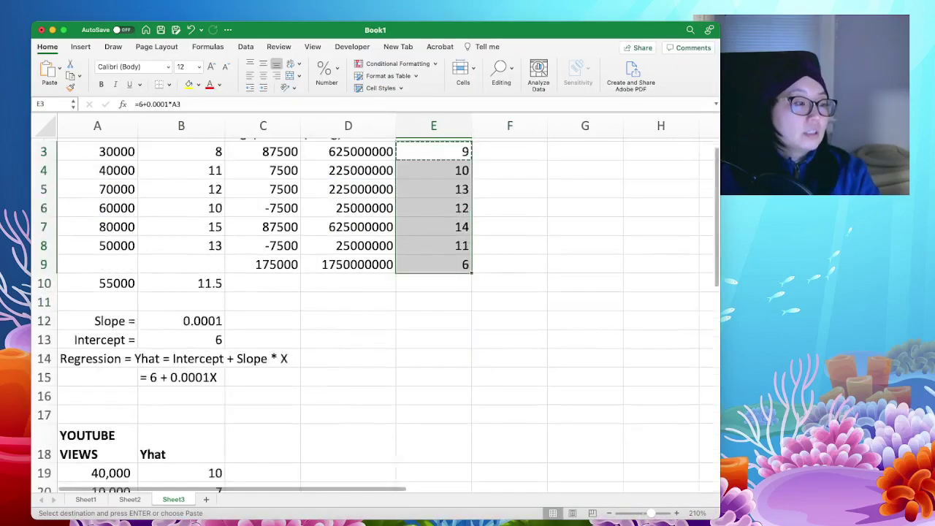
scroll(366, 292, down, 2)
click(182, 371)
key(super+c)
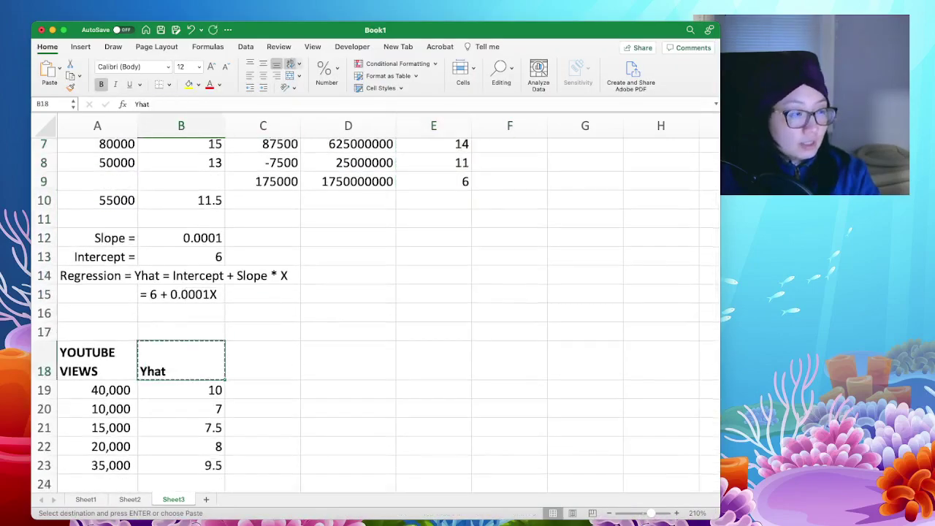
scroll(365, 292, up, 5)
click(433, 190)
key(super+v)
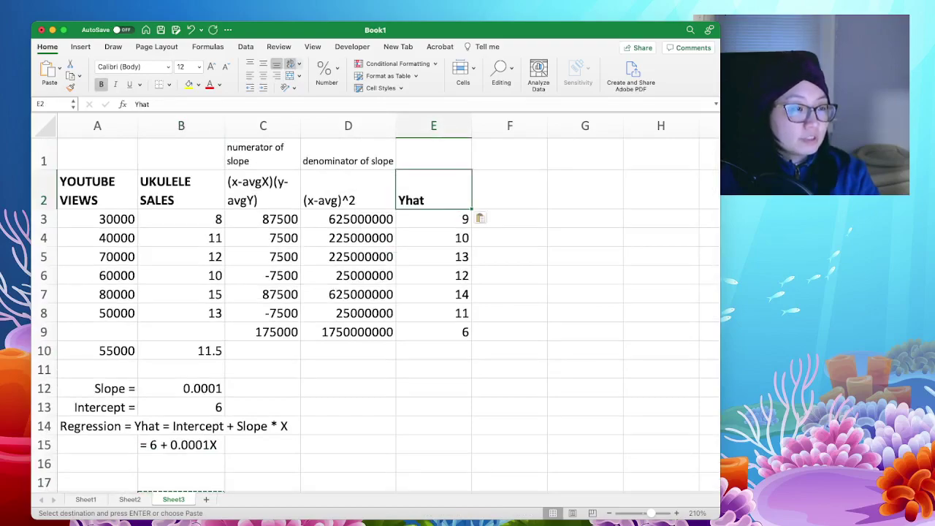
click(510, 190)
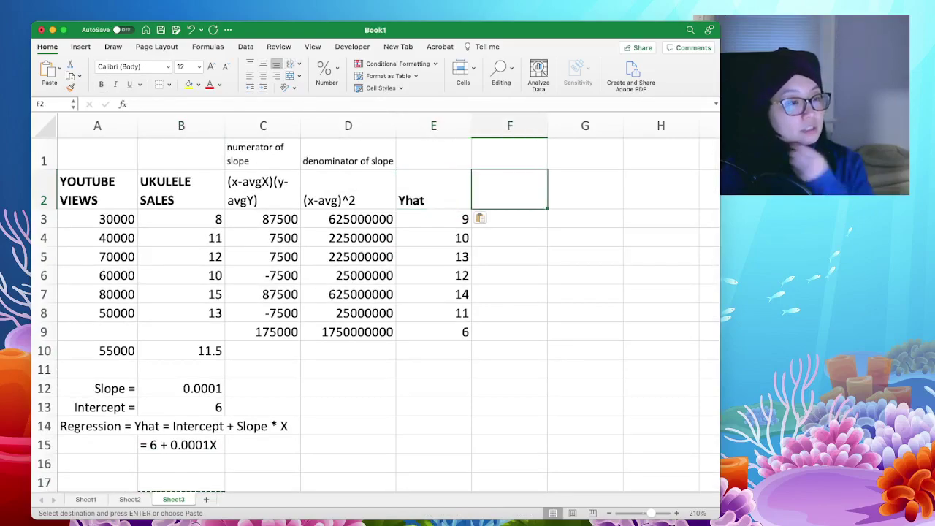
drag(472, 126, 439, 126)
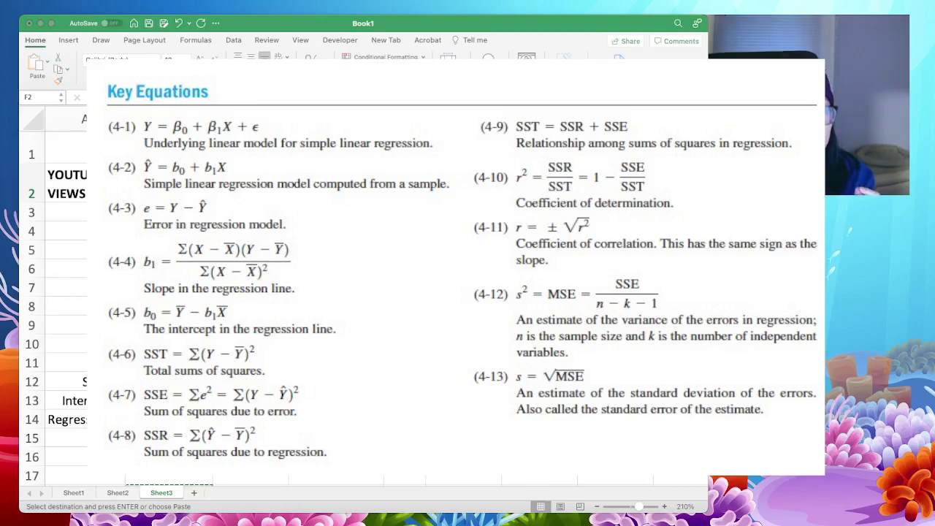
Step: Enter a bold label in F1 and a second label below it in F2
key(super+Tab)
click(476, 157)
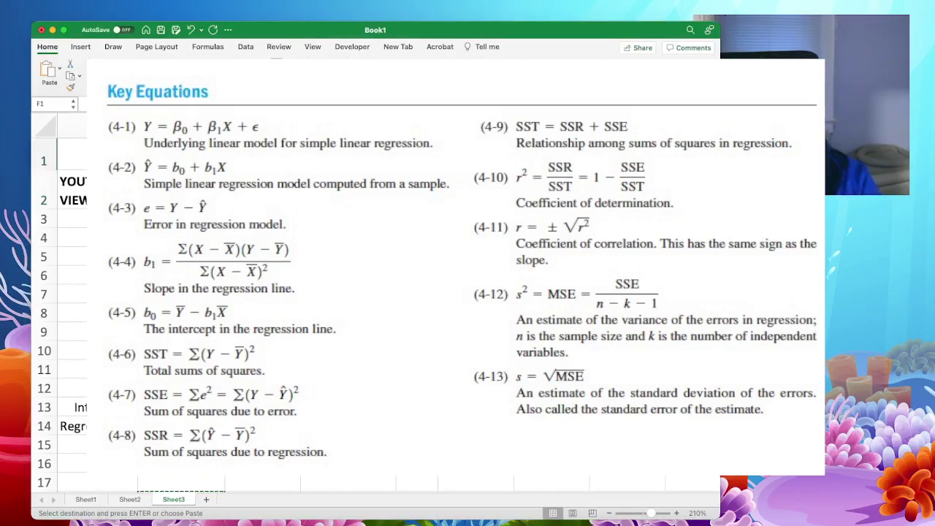
text(()
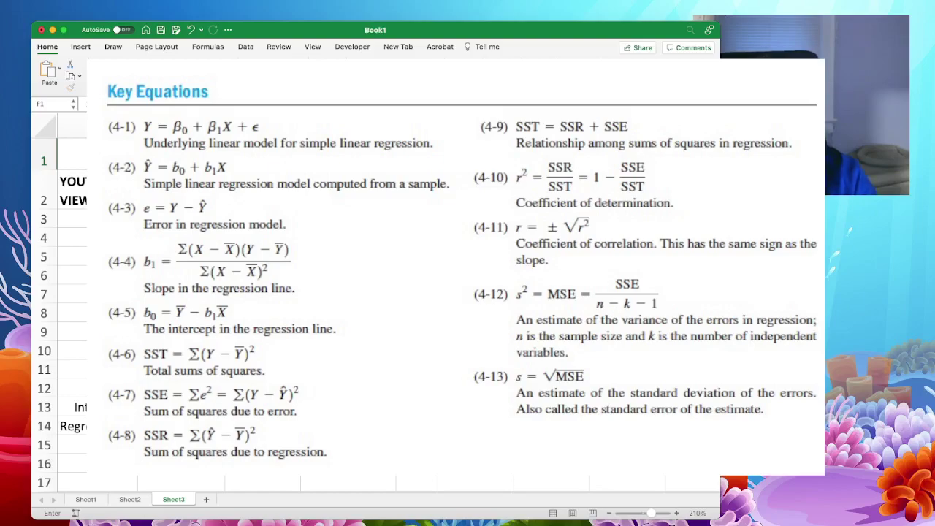
key(Return)
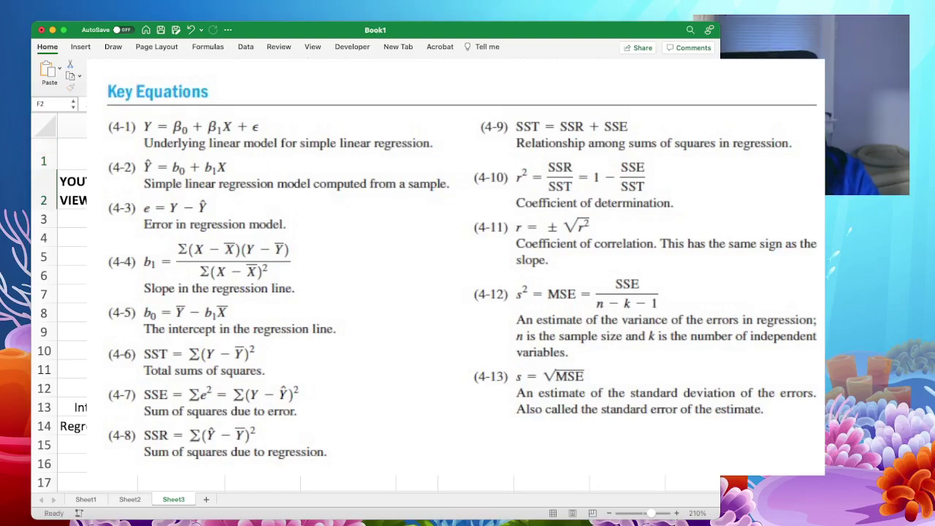
click(475, 155)
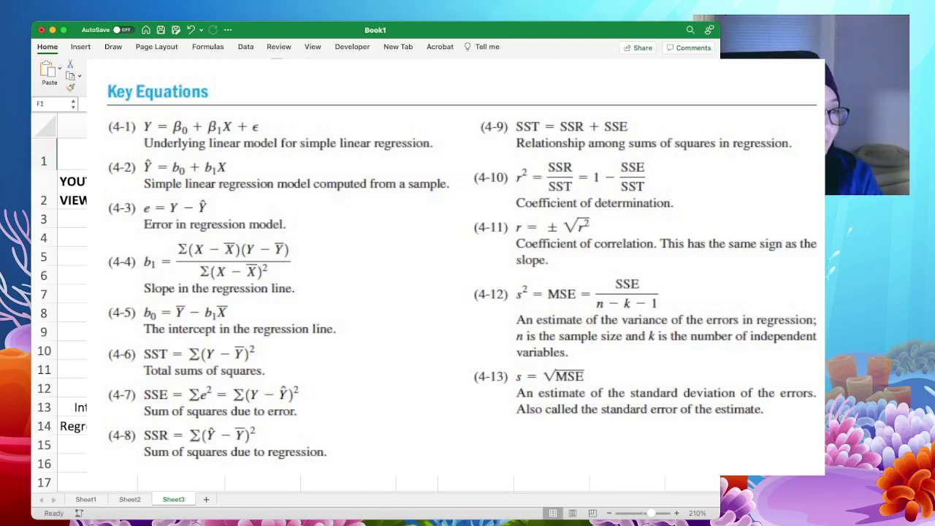
key(super+b)
click(476, 191)
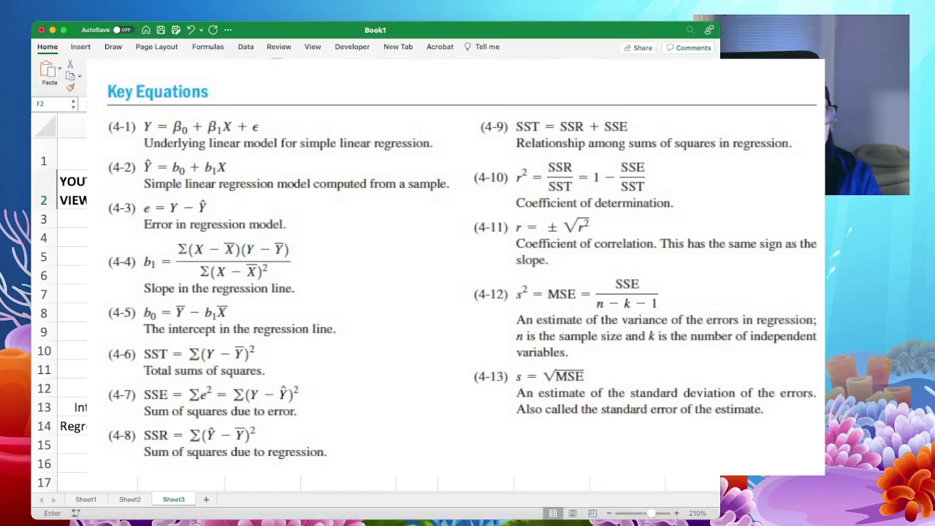
key(Return)
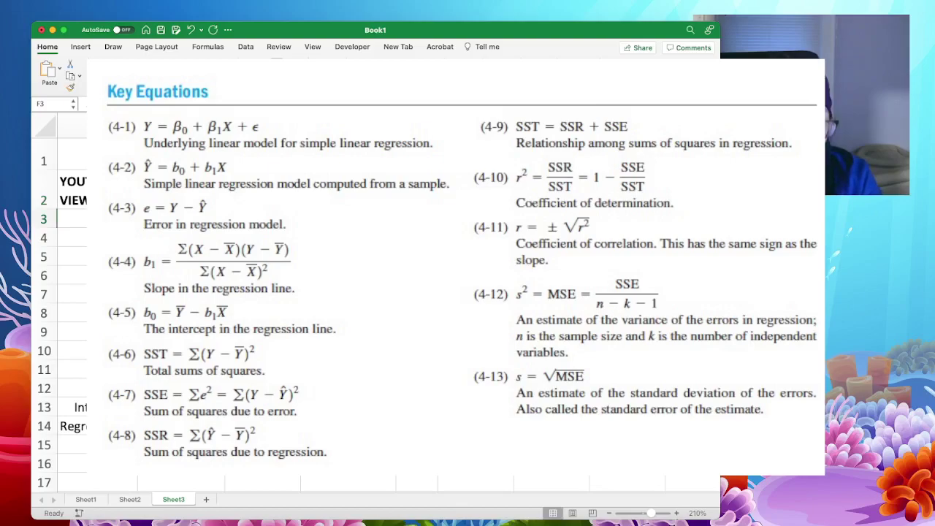
Step: Enter the heading (Y-Yhat)^2 in F2 and the label SSE ^ in F10
click(475, 191)
text(()
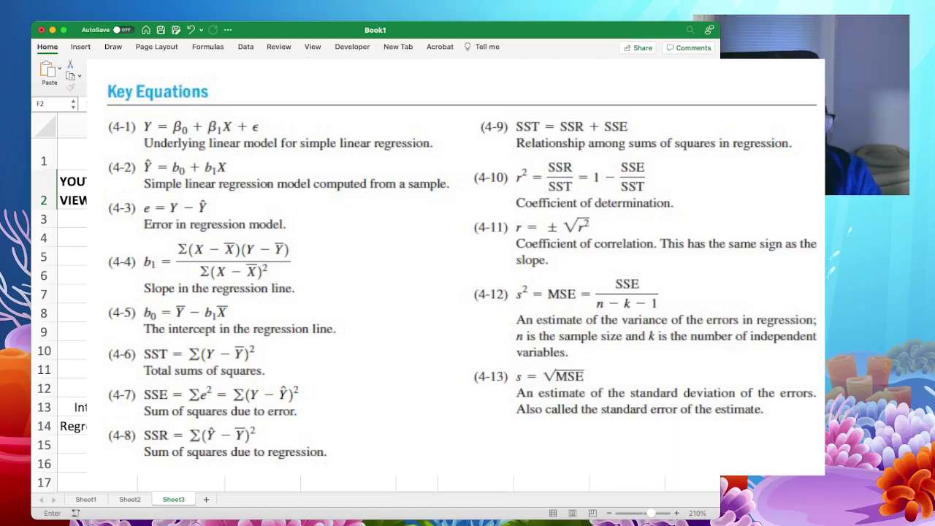
key(Down)
key(Down)
key(Down)
key(Down)
key(Down)
key(Down)
key(Down)
key(Down)
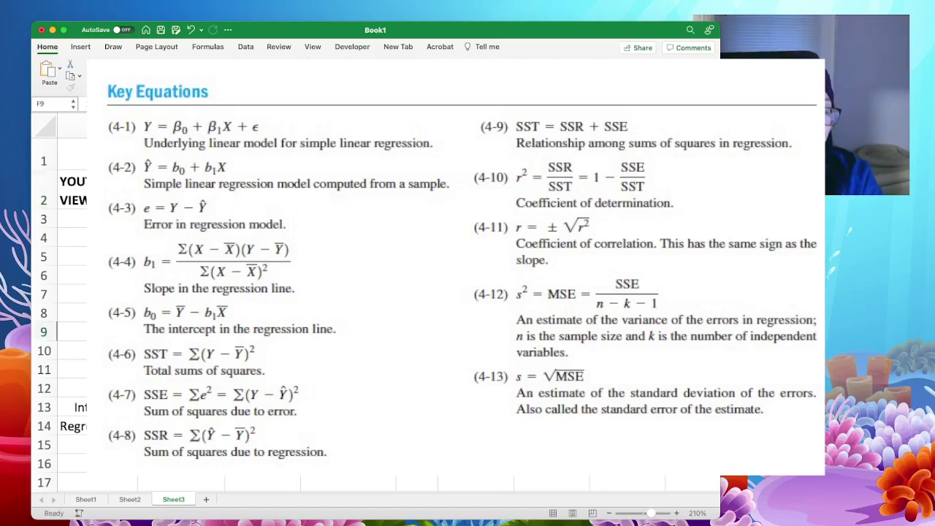
text(S)
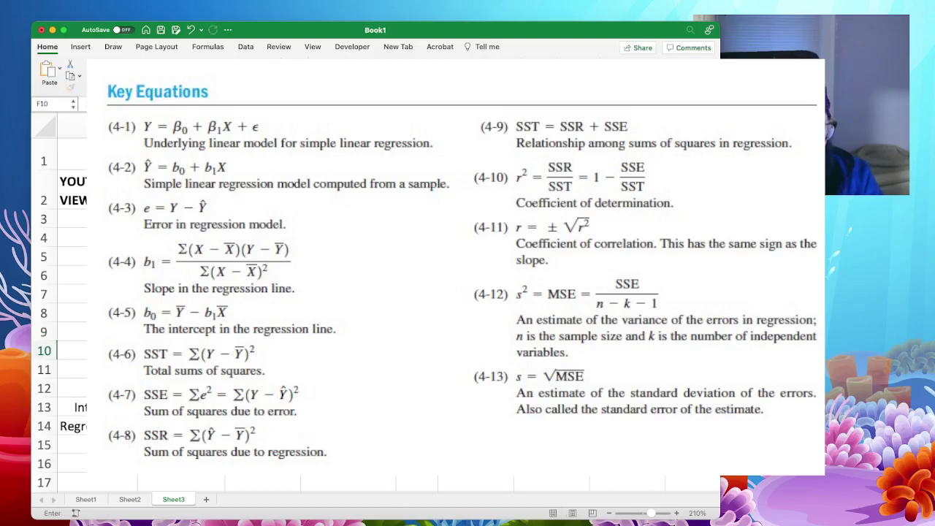
key(Up)
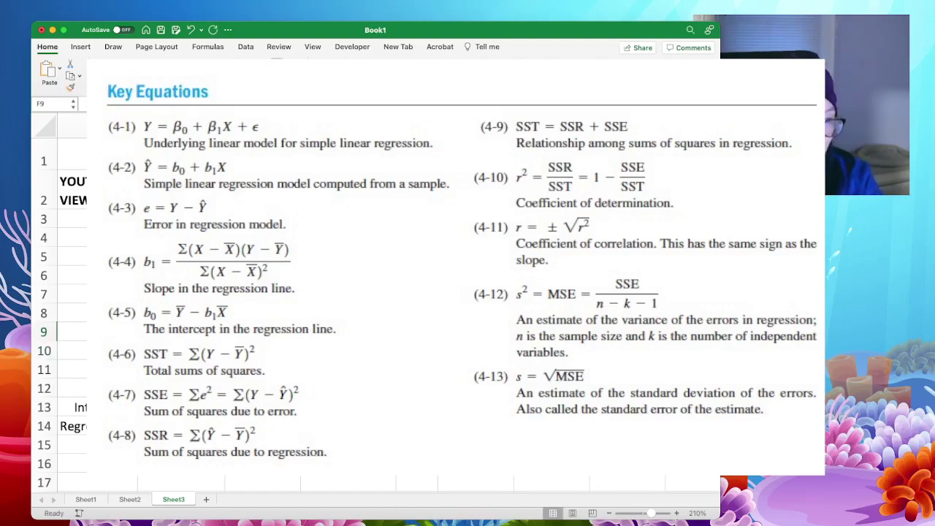
key(super+c)
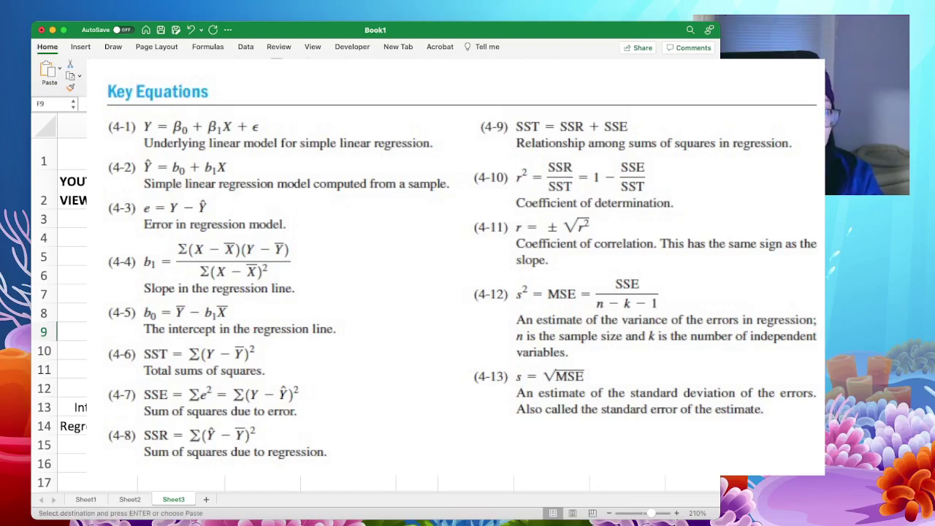
Step: Calculate the first squared error in F3 with the formula =(B3-E3)^2
click(475, 220)
text(=)
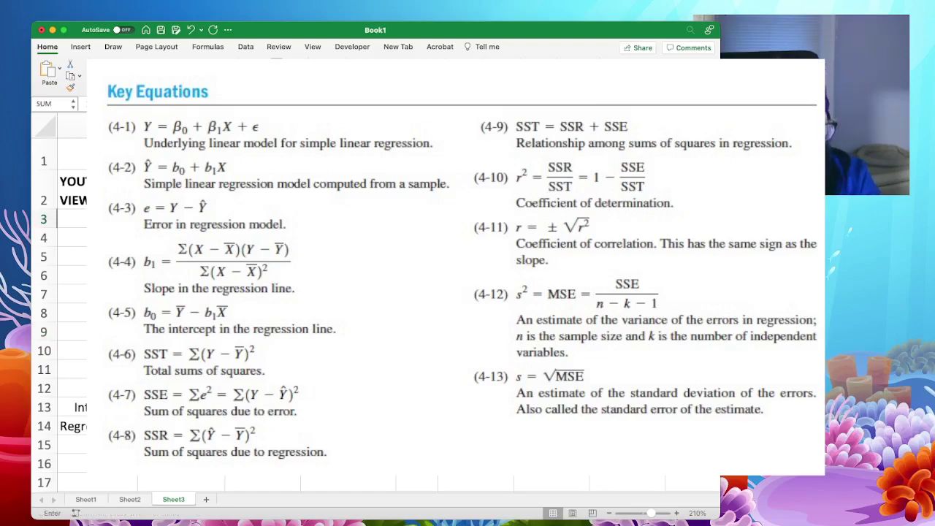
key(Left)
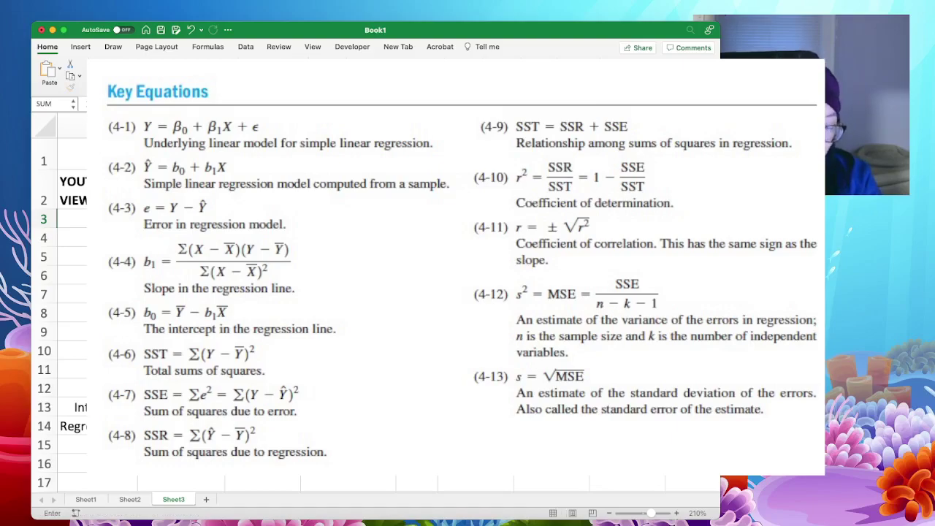
text(-)
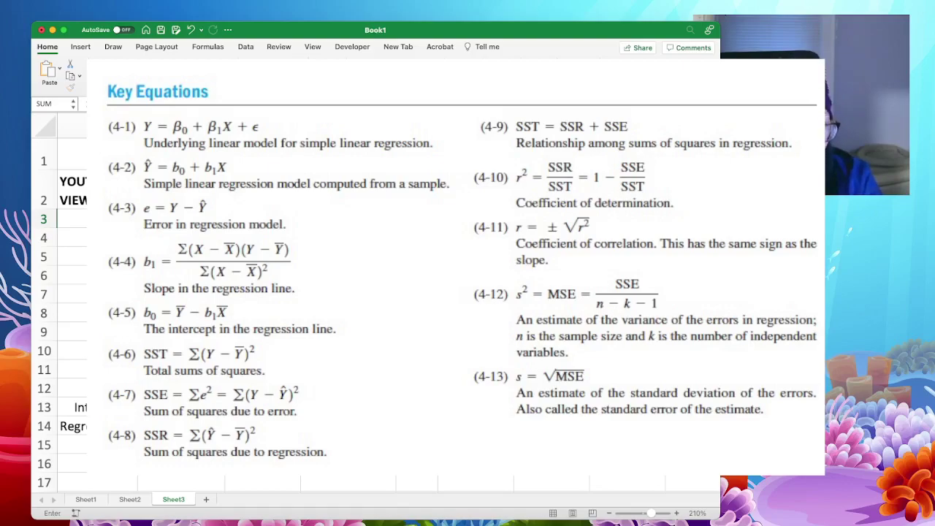
key(Return)
Step: Copy the squared error formula from F3 down through F8
click(475, 220)
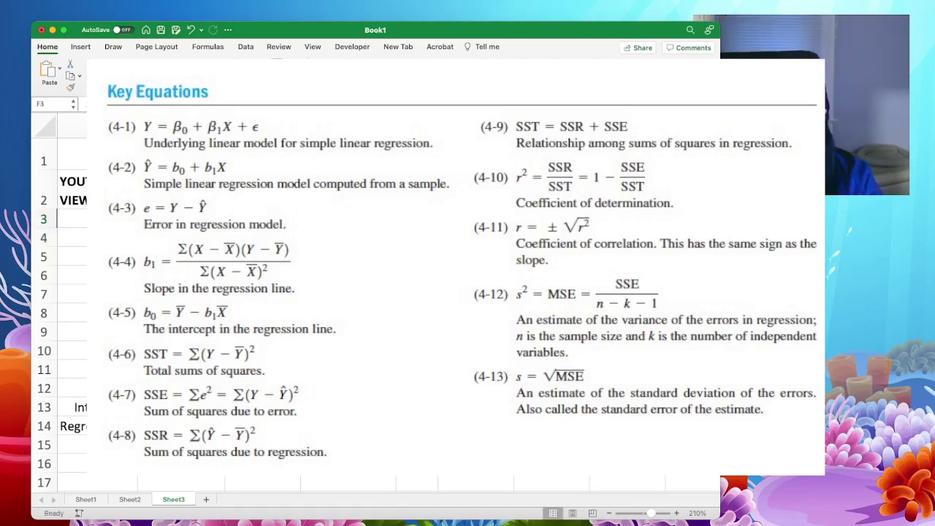
key(ctrl+c)
key(shift+Down)
key(shift+Down)
key(shift+Down)
key(shift+Down)
key(shift+Down)
key(super+v)
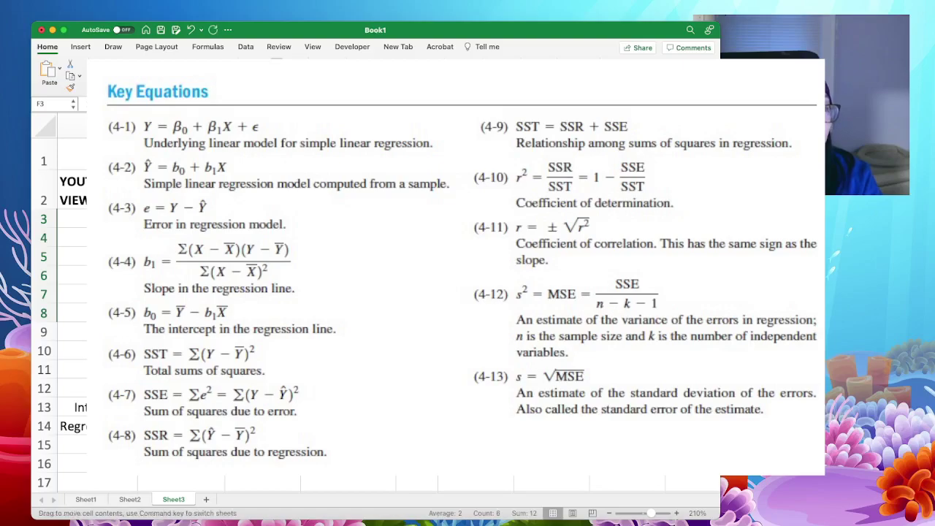
Step: Total the squared errors in F9 with =SUM(F3:F8) and centre the contents of F9 and F10
click(476, 331)
key(super+shift+t)
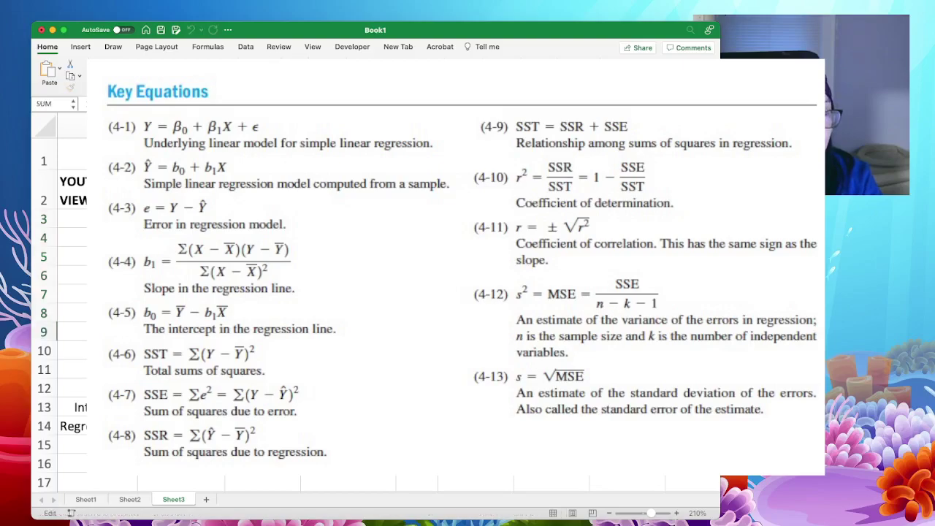
key(Return)
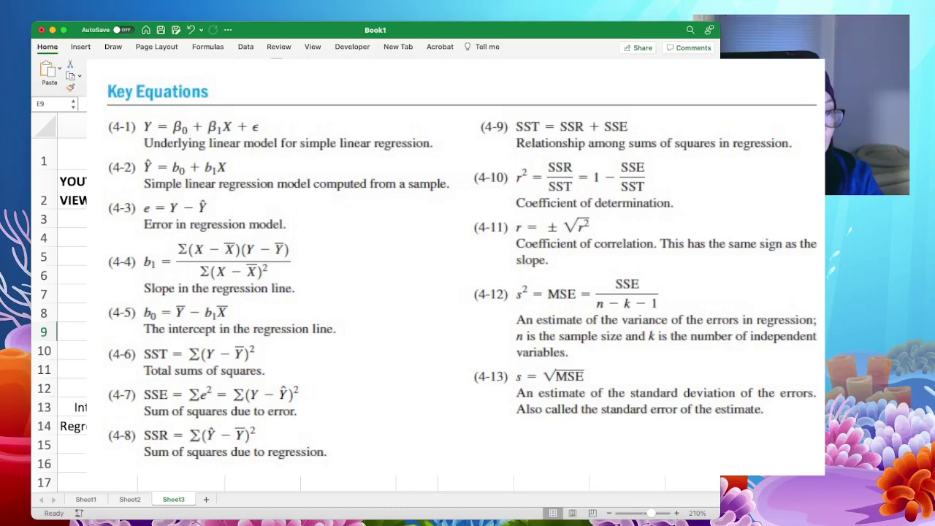
key(ctrl+z)
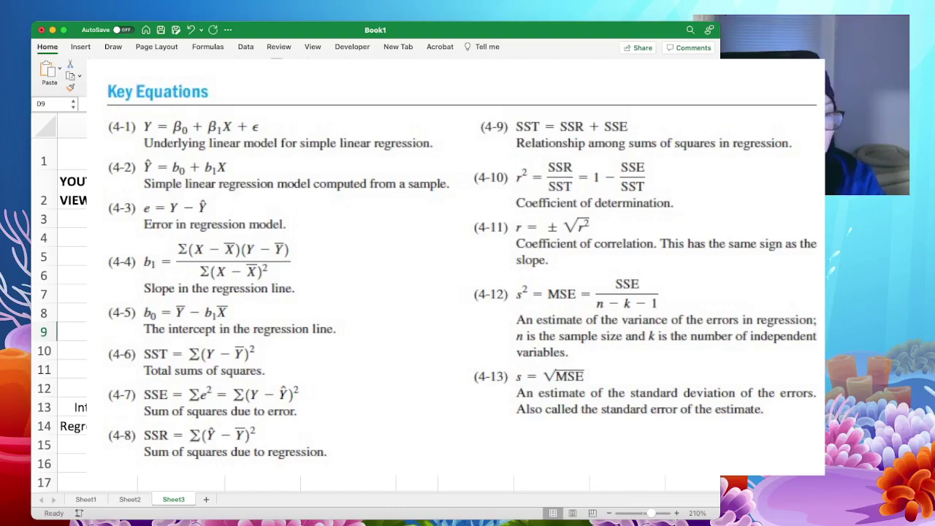
key(super+c)
click(476, 332)
double_click(476, 331)
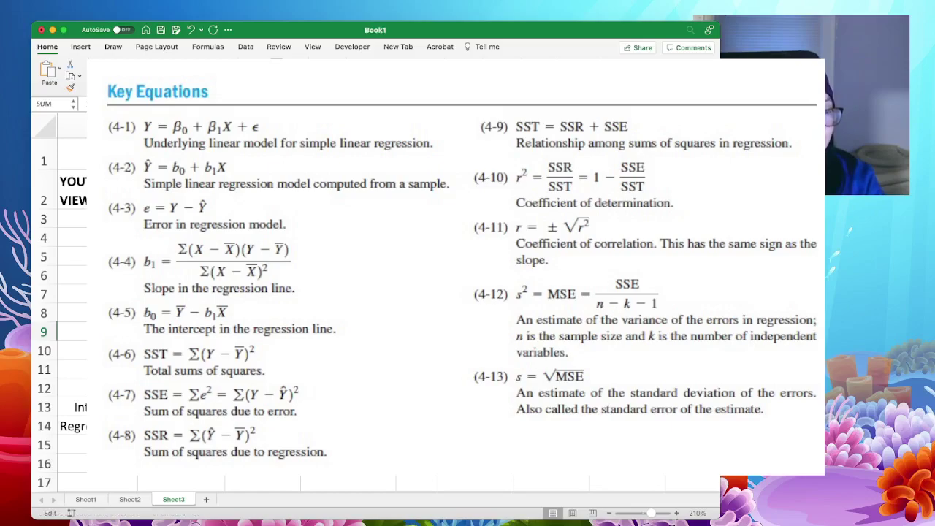
key(Escape)
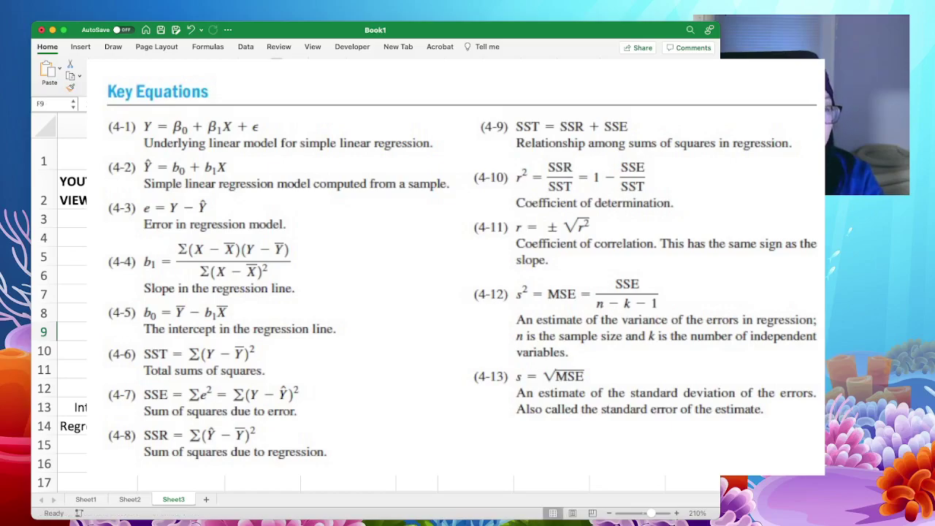
text(=)
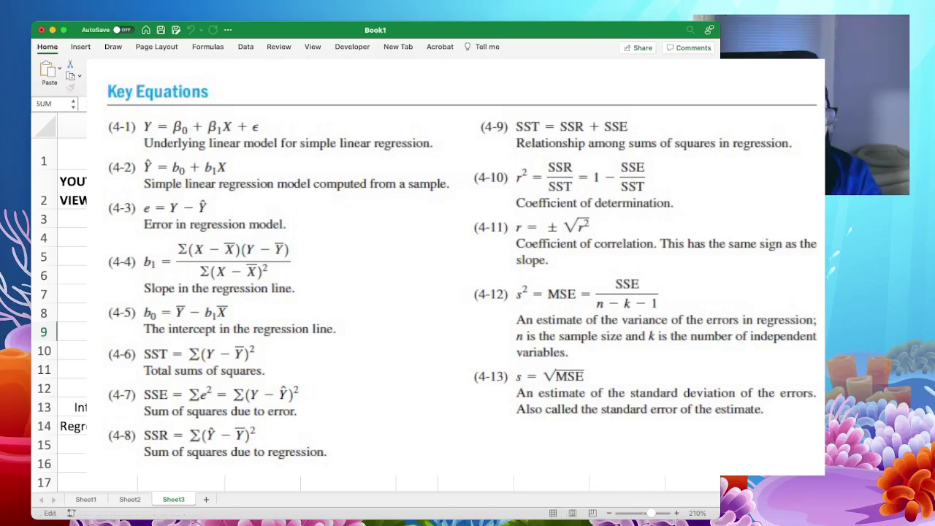
key(Return)
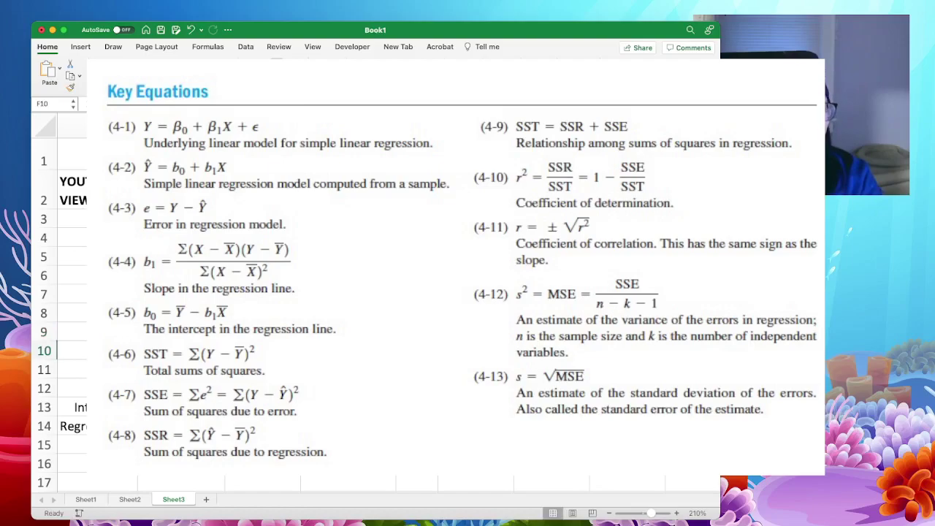
drag(476, 332, 475, 351)
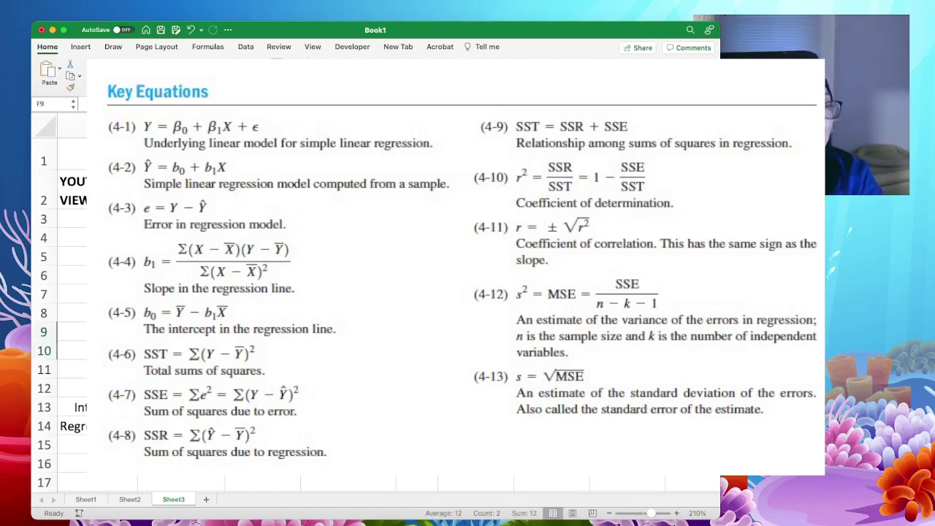
key(Right)
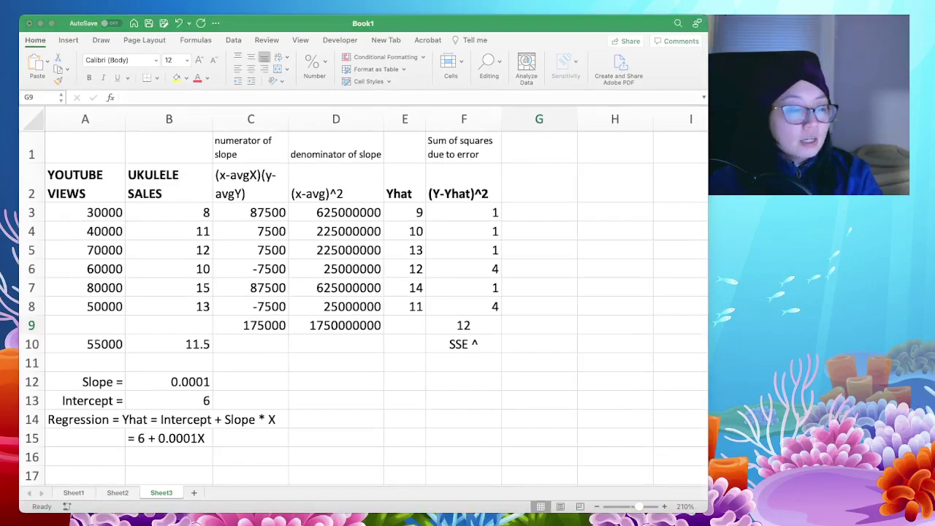
Step: Examine the squared error formula in F3 and the Yhat formula in E3 that it refers to
click(467, 187)
click(467, 186)
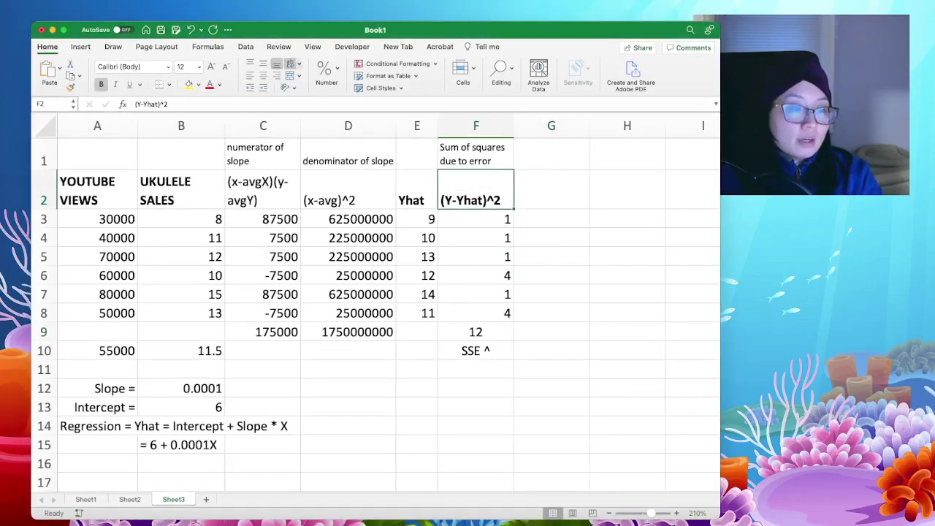
double_click(478, 219)
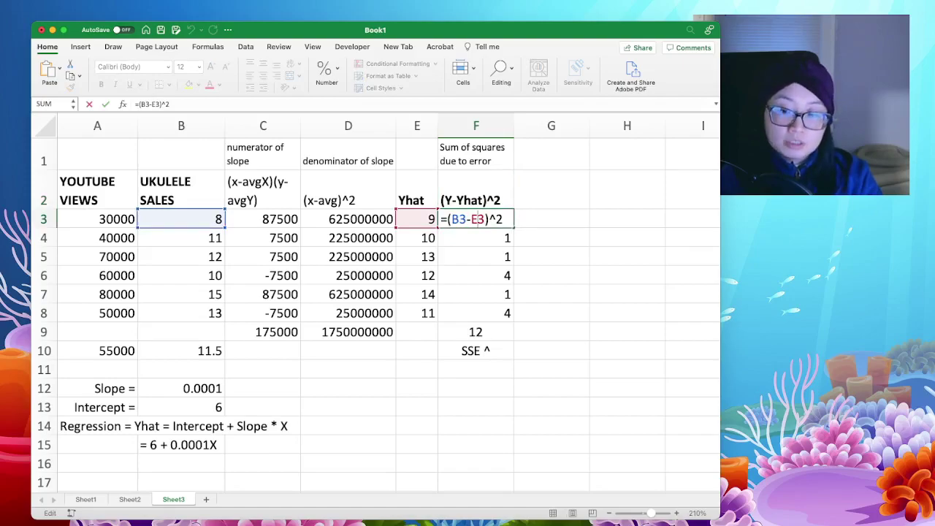
click(420, 219)
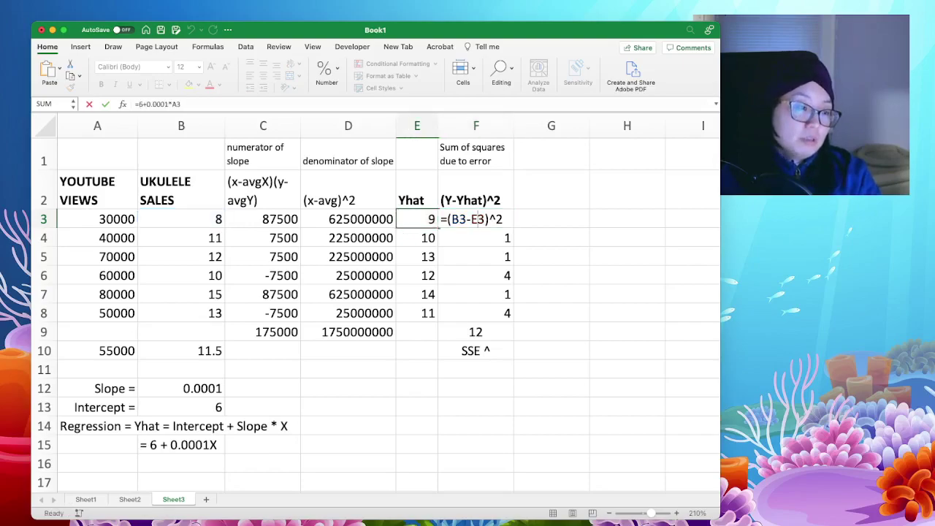
double_click(420, 219)
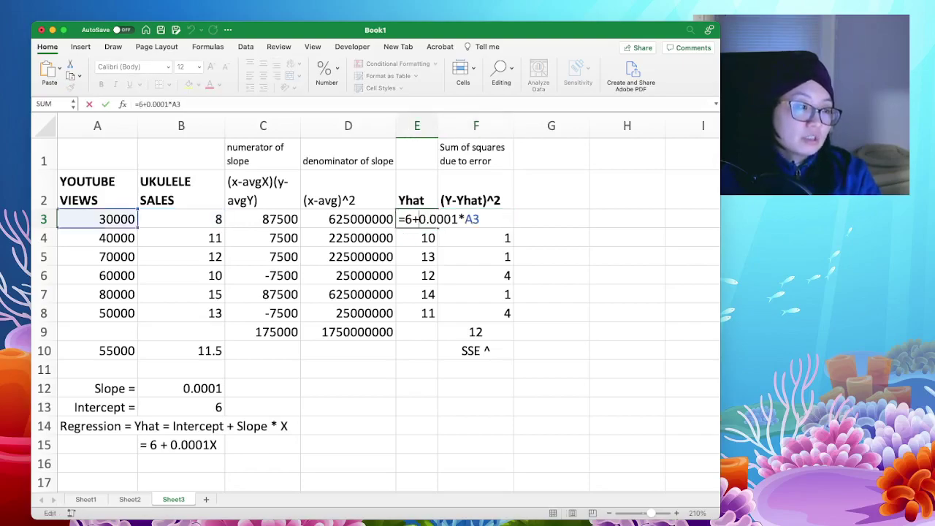
key(Escape)
double_click(476, 219)
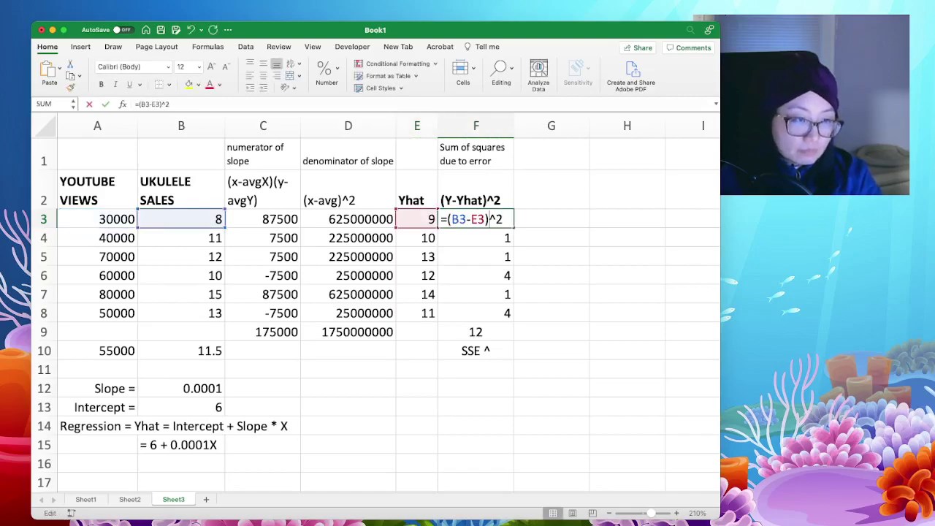
key(Escape)
Step: Check the squared error formulas in F4 through F6 and the SSE sum formula in F9
double_click(476, 238)
key(Escape)
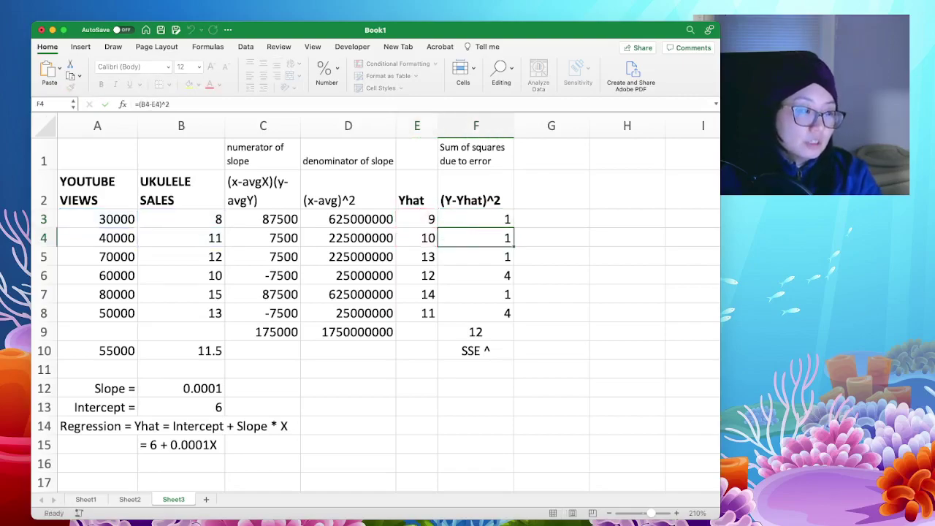
click(476, 256)
double_click(476, 257)
key(Escape)
double_click(477, 276)
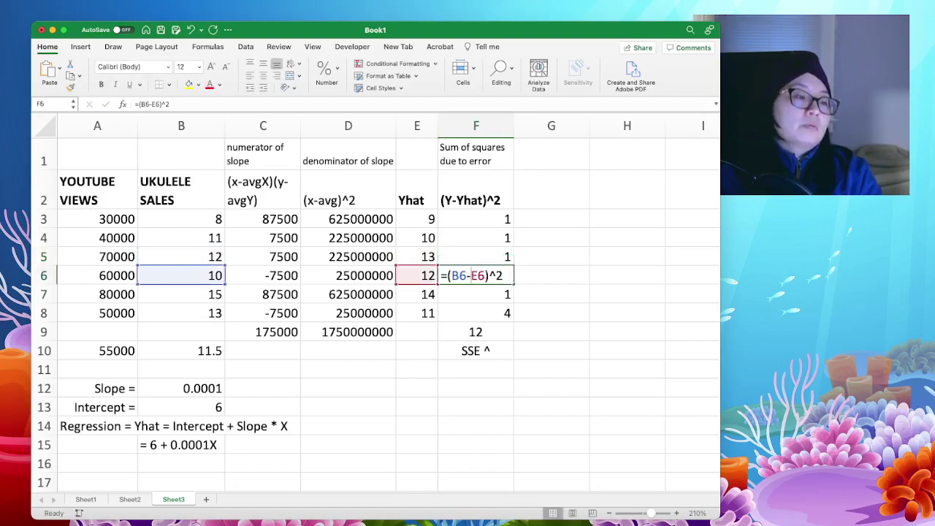
key(Escape)
click(475, 332)
double_click(476, 331)
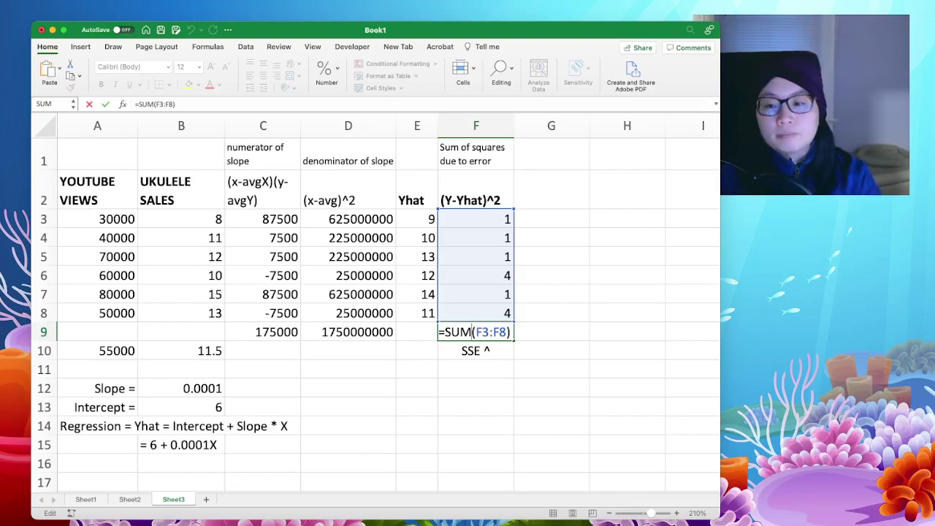
key(Escape)
key(super+Tab)
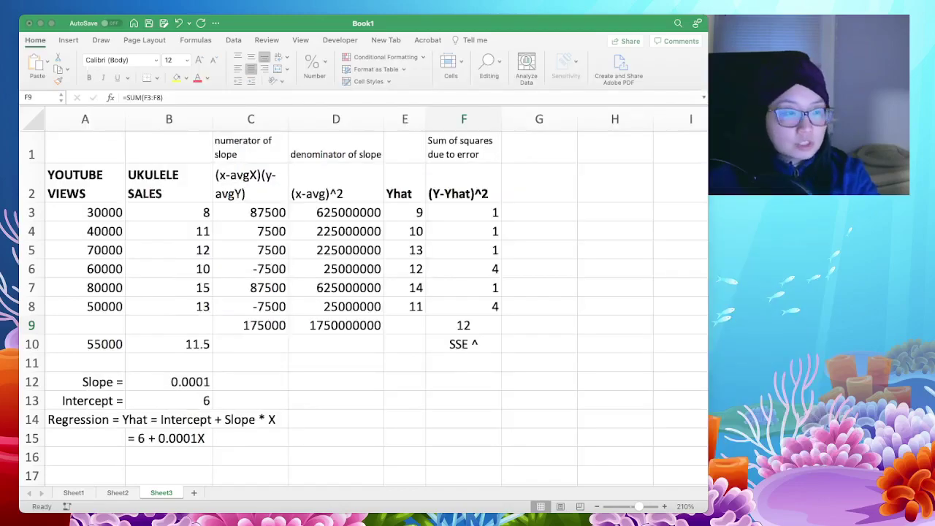
Step: Enter the header "(Y-avgY)^2" in cell G2, beside the (Y-Yhat)^2 column
click(552, 190)
text(()
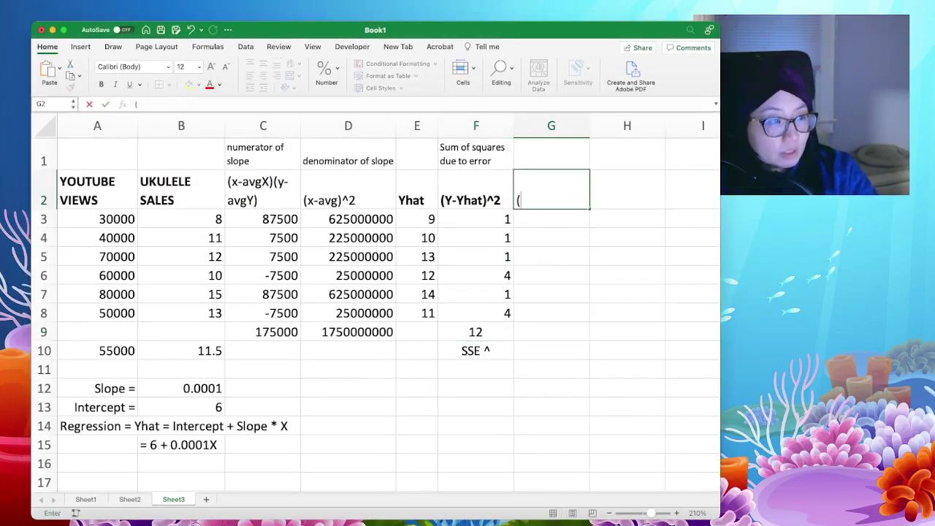
text(Y-)
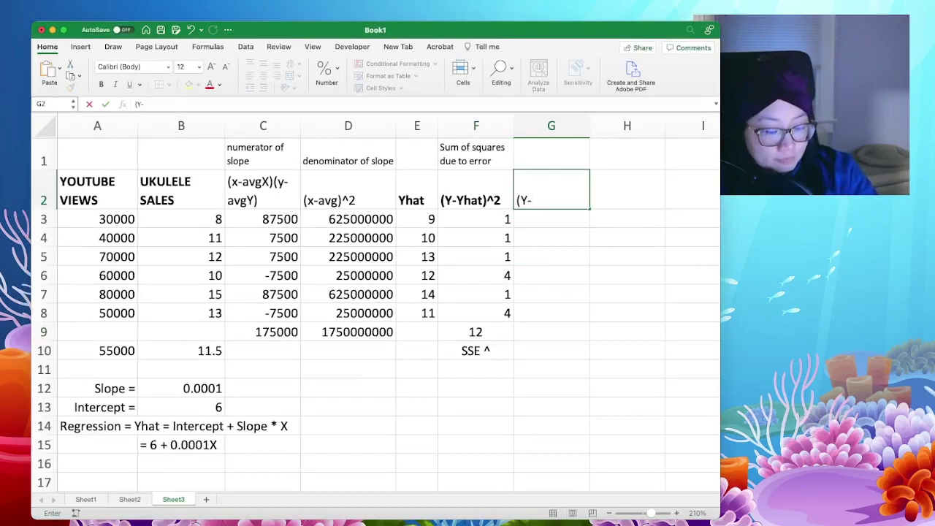
text(avgY)
text()^2)
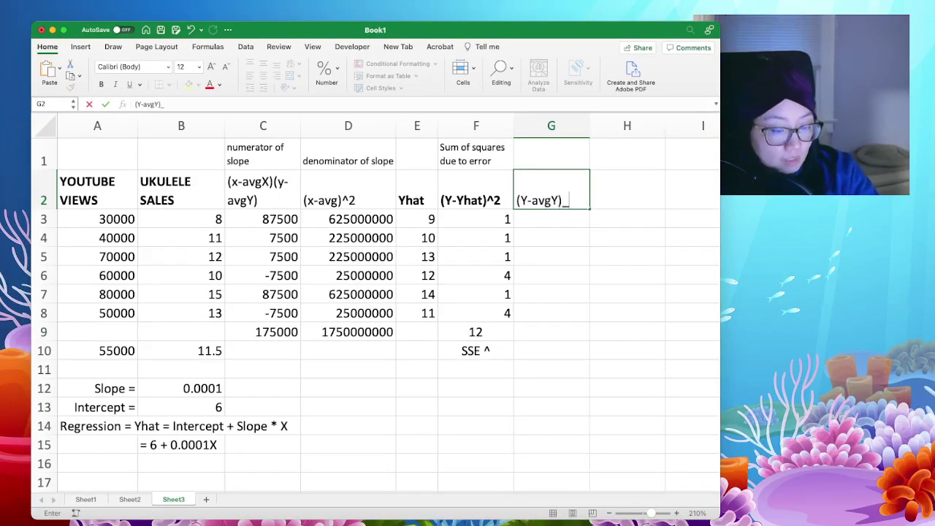
key(Return)
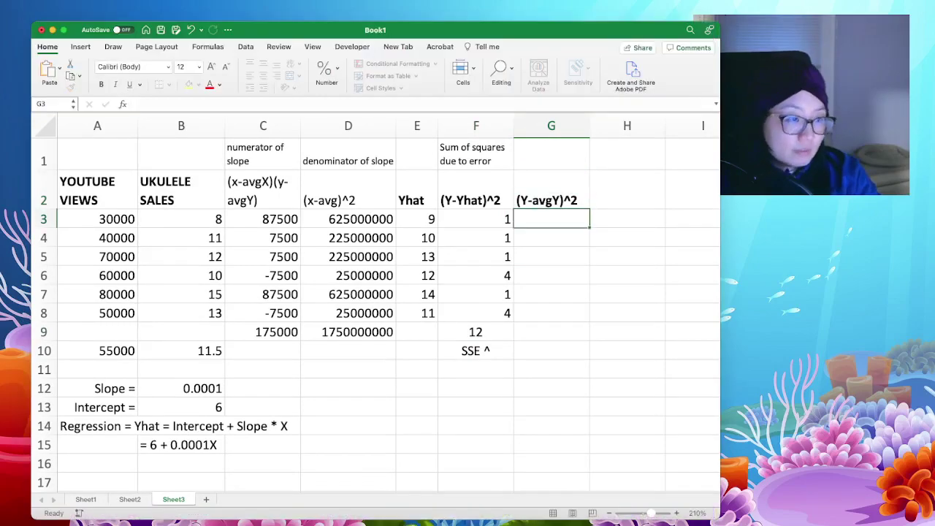
Step: Label cell G10 "SST ^" beneath the total row of the (Y-avgY)^2 column
click(552, 332)
key(Down)
text(SSE)
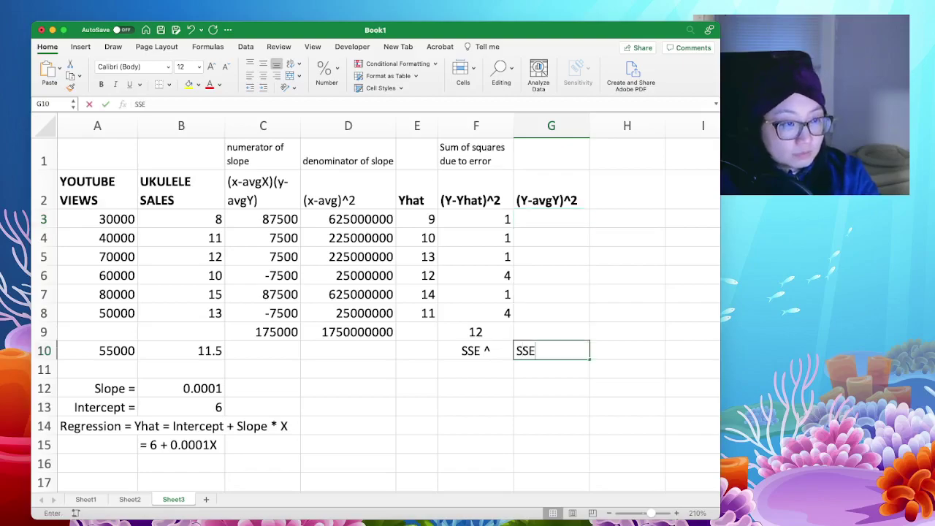
key(BackSpace)
text(T ^)
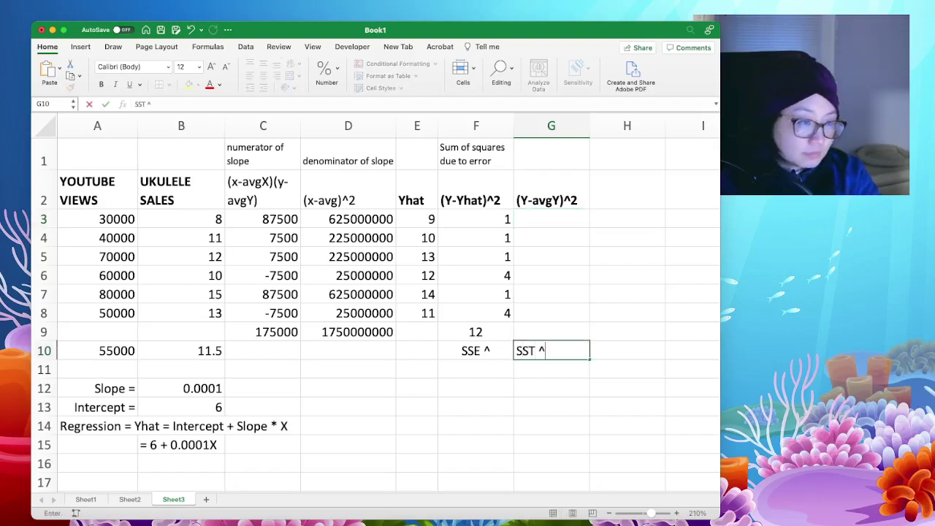
Step: Copy the sum formula from F9 into G9 to total the (Y-avgY)^2 column
key(Up)
key(Left)
key(ctrl+c)
key(Right)
key(ctrl+v)
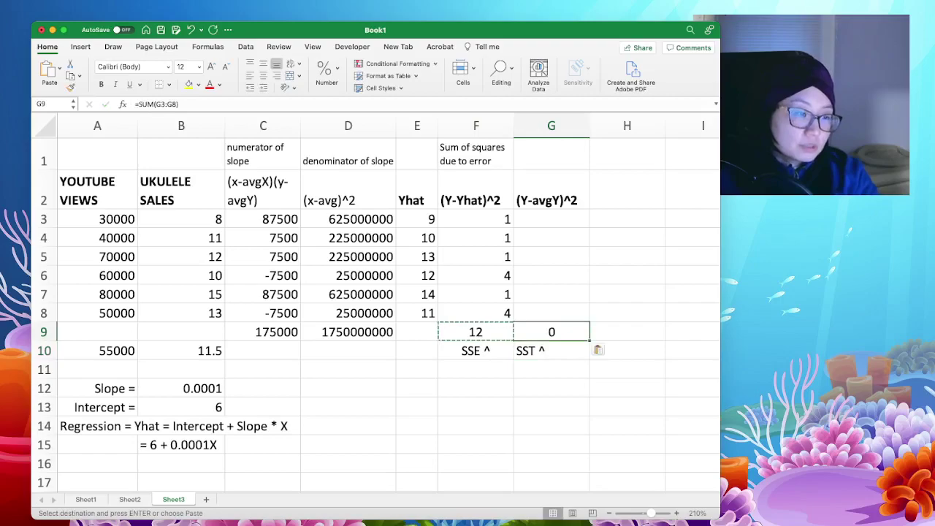
Step: Center the total and the SST label in G9:G10 horizontally
key(shift+Down)
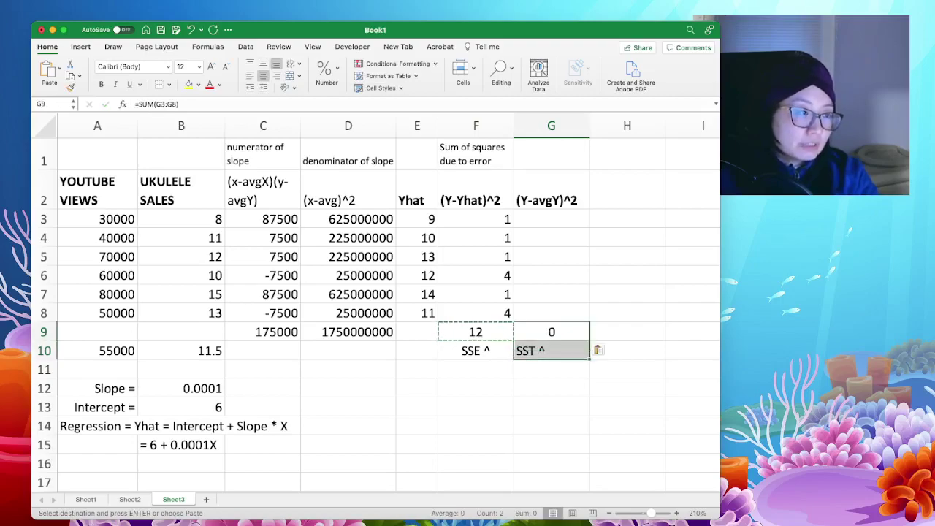
click(263, 76)
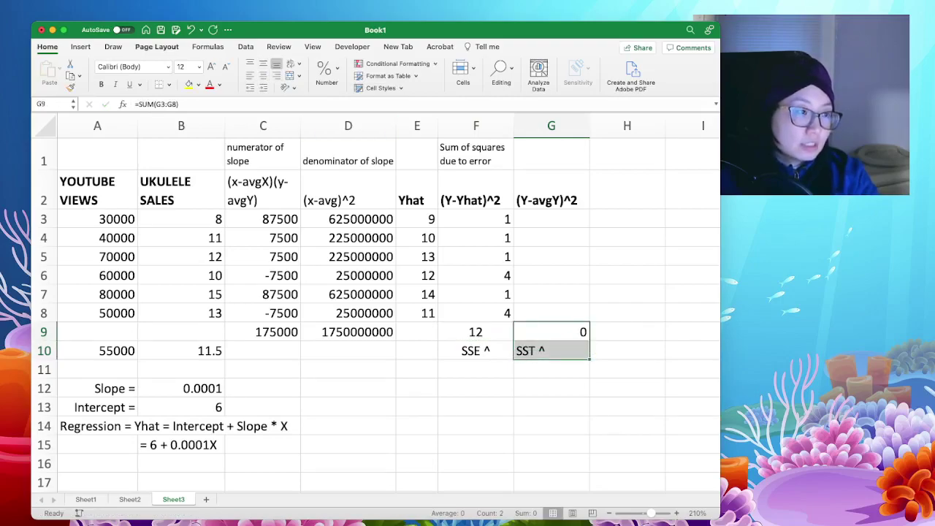
click(263, 76)
Step: Center the (Y-Yhat)^2 values in F3:F8 horizontally
click(552, 313)
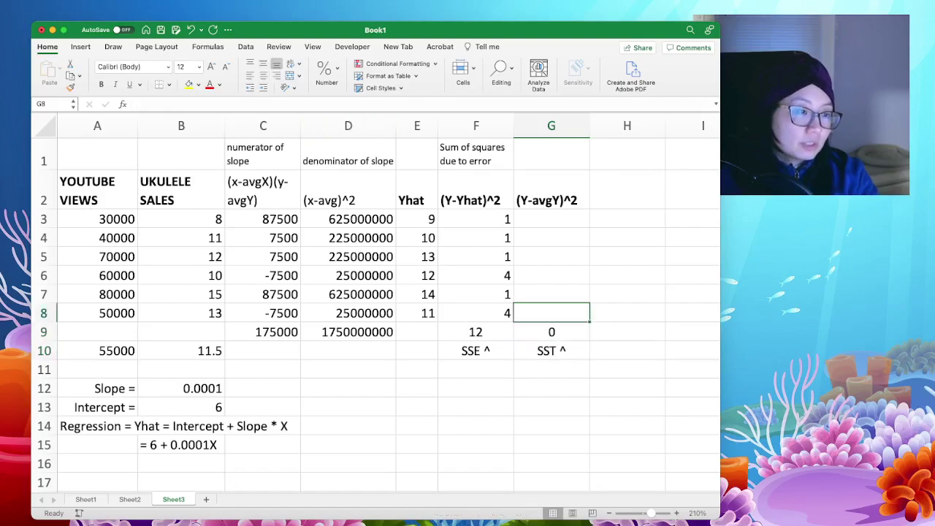
click(475, 219)
drag(476, 219, 476, 314)
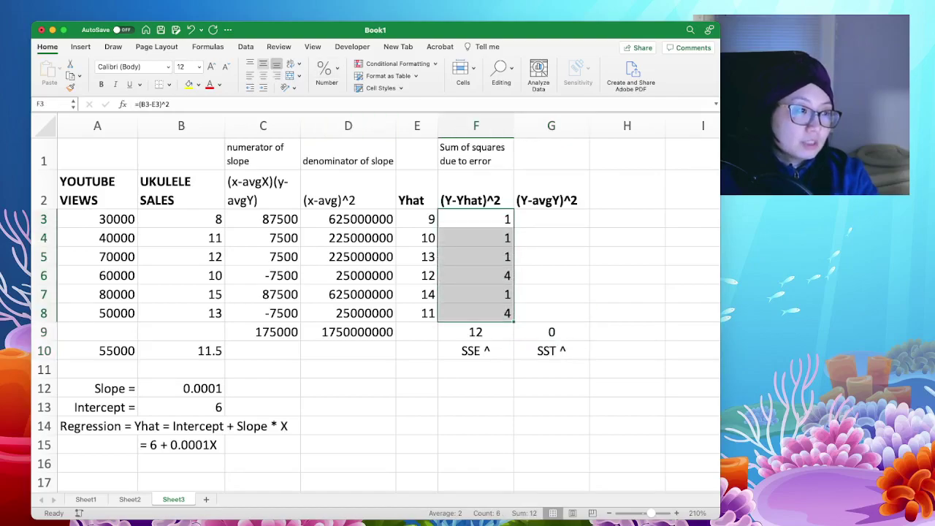
click(263, 64)
key(super+e)
Step: Apply horizontal centering to the empty cells G3:G8 under the (Y-avgY)^2 header
key(Right)
key(shift+Down)
key(shift+Down)
key(shift+Down)
key(shift+Down)
key(shift+Down)
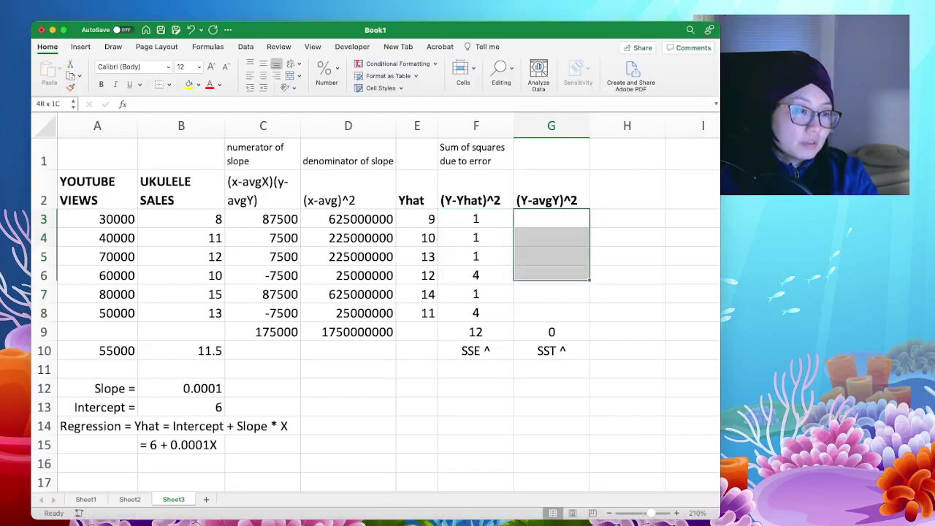
key(super+e)
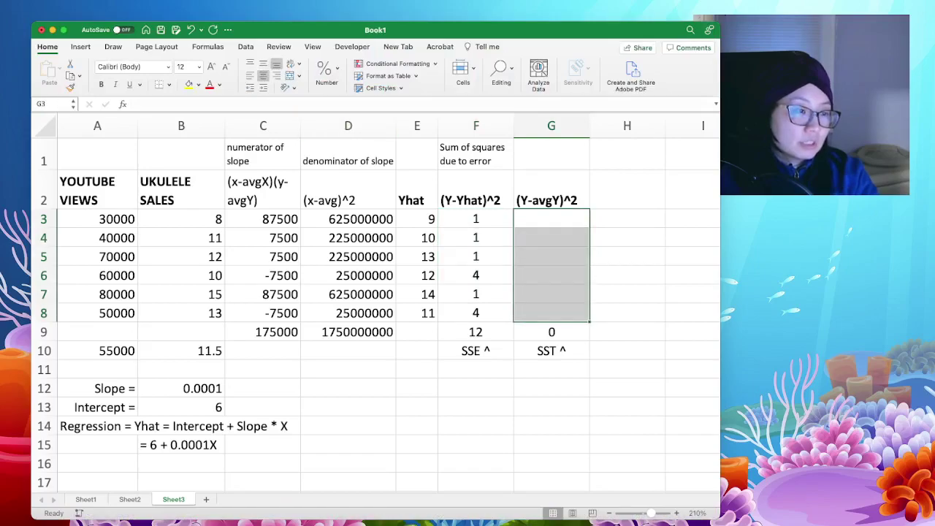
click(551, 295)
Step: Enter the formula =(B3-$B$10)^2 in G3, with the average sales cell as an absolute reference
click(552, 219)
text(=)
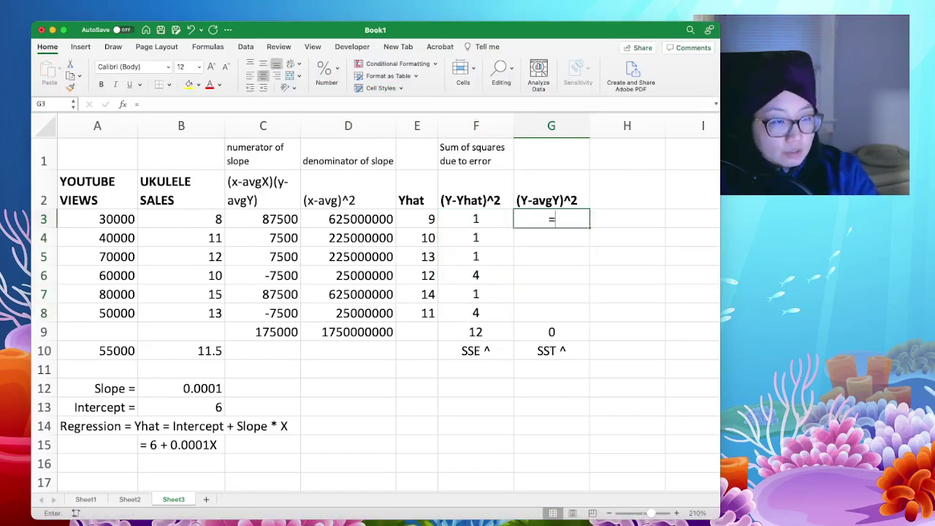
text(()
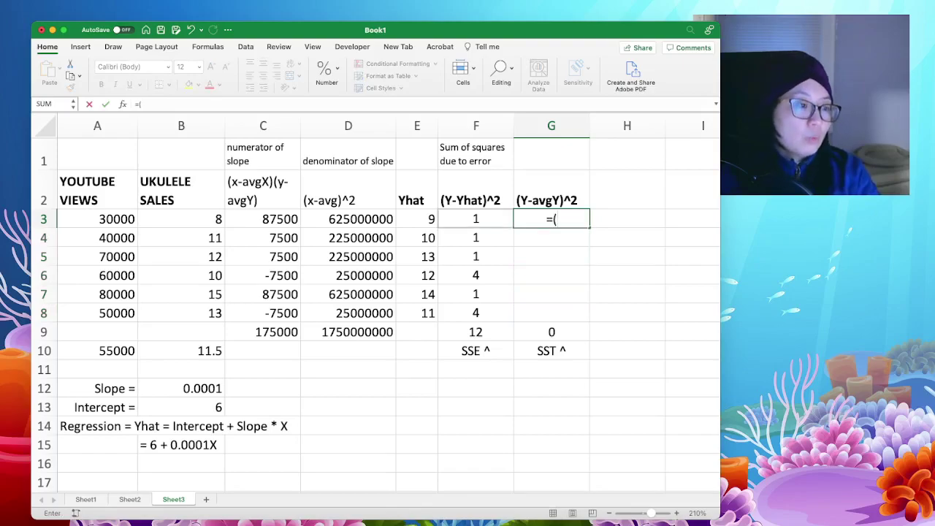
click(182, 219)
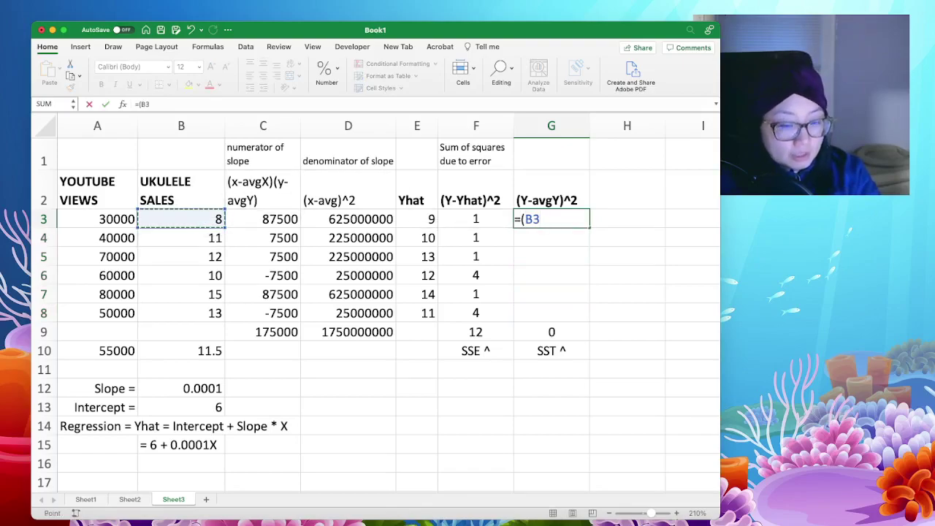
text(-)
click(181, 350)
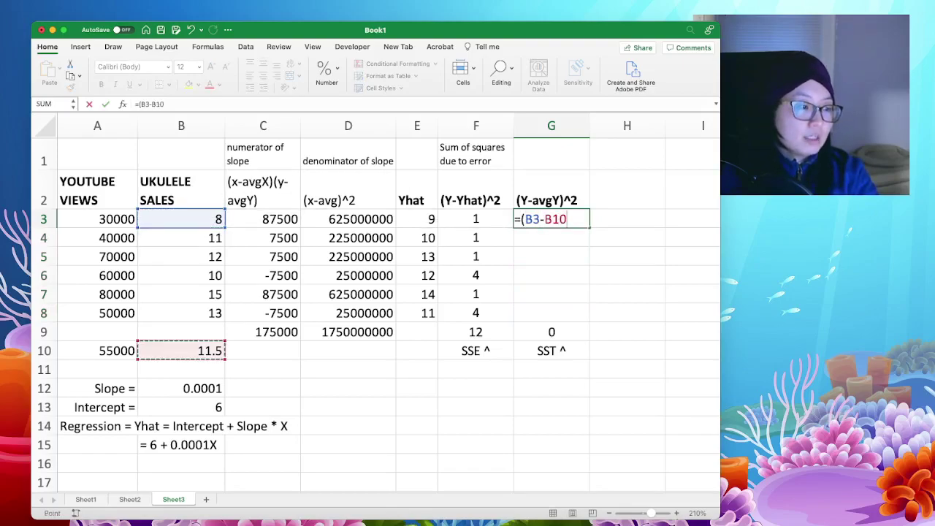
key(F4)
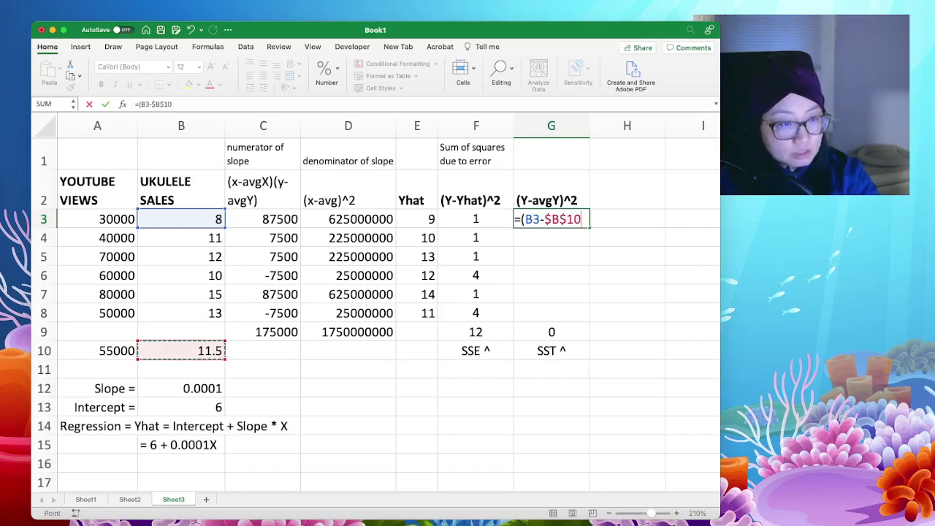
text())
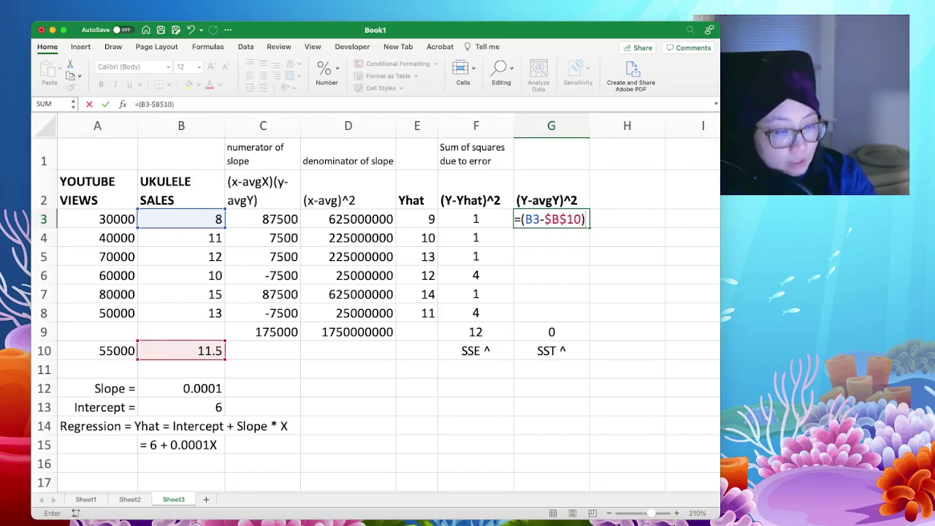
text(^)
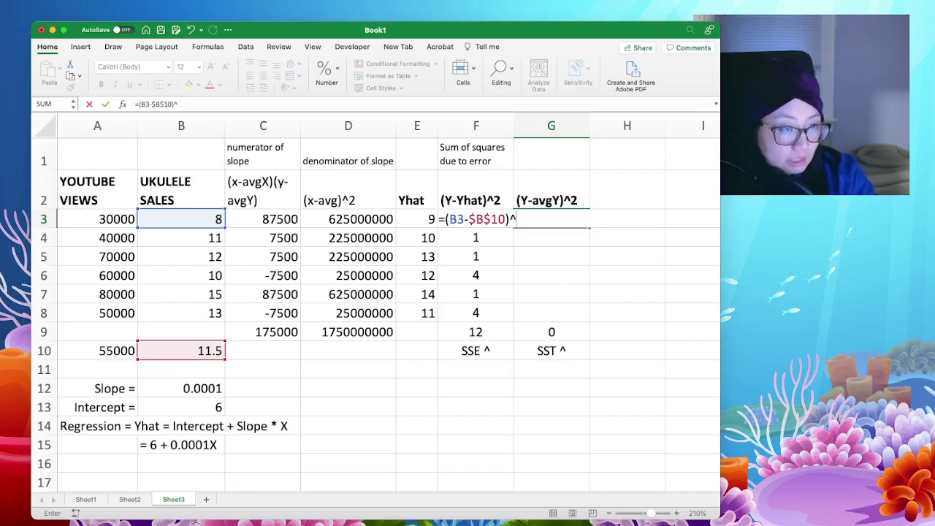
text(2)
key(Return)
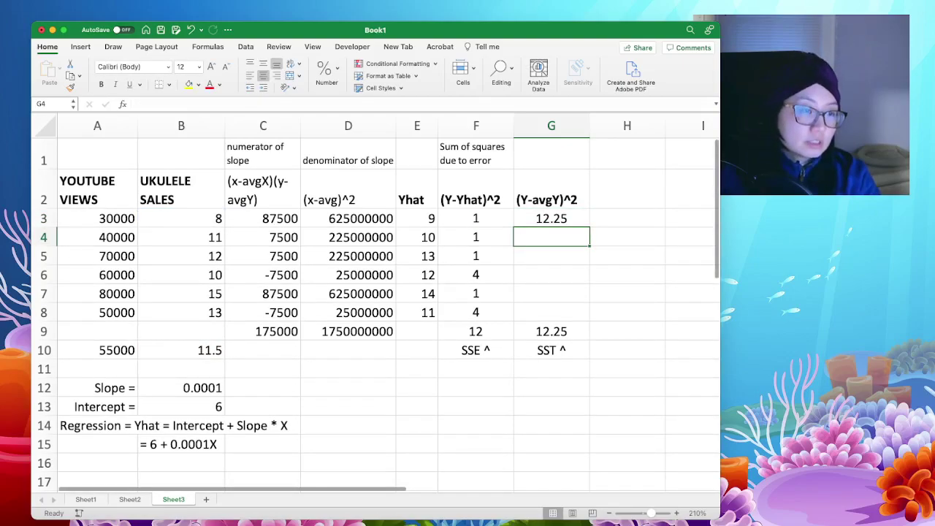
Step: Copy the squared-deviation formula from G3 down through G8
click(552, 219)
key(super+c)
key(shift+Down)
key(shift+Down)
key(shift+Down)
key(shift+Down)
key(shift+Down)
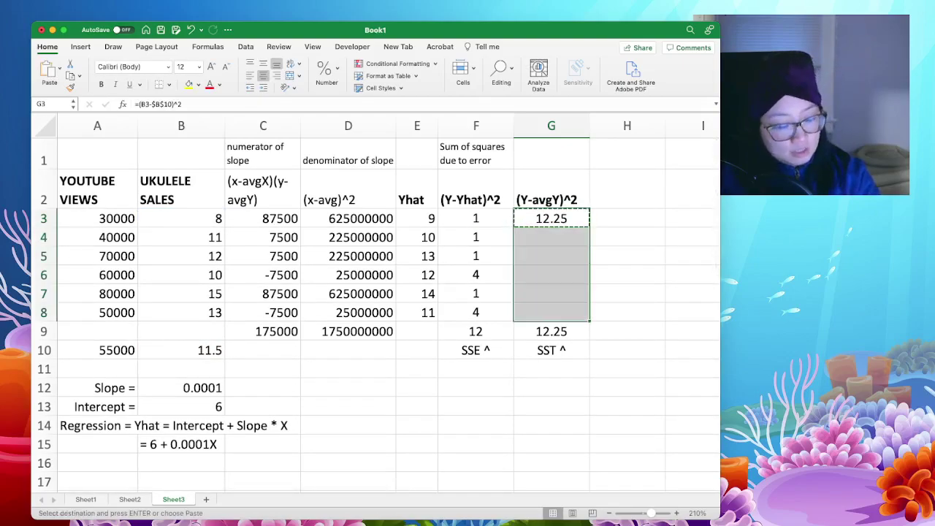
key(super+v)
key(Escape)
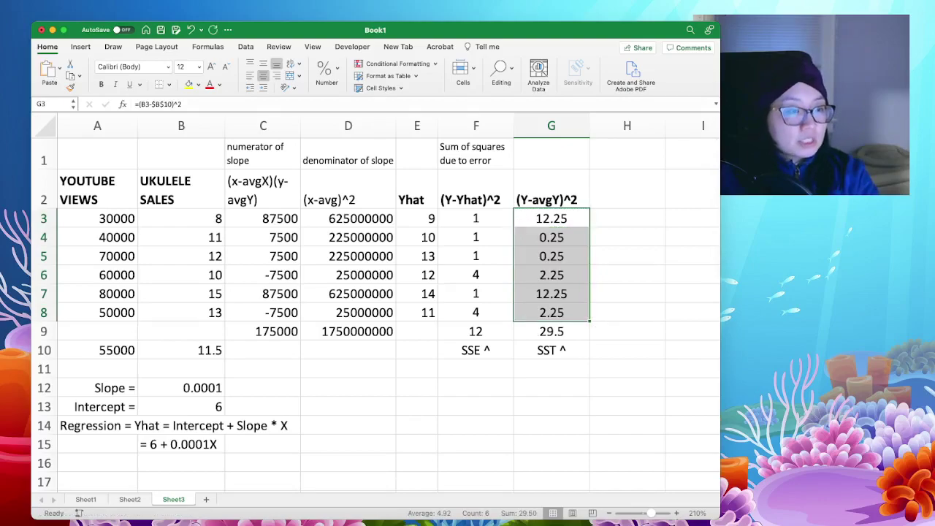
Step: Inspect the cell references in the copied formula in G5
key(Up)
double_click(552, 256)
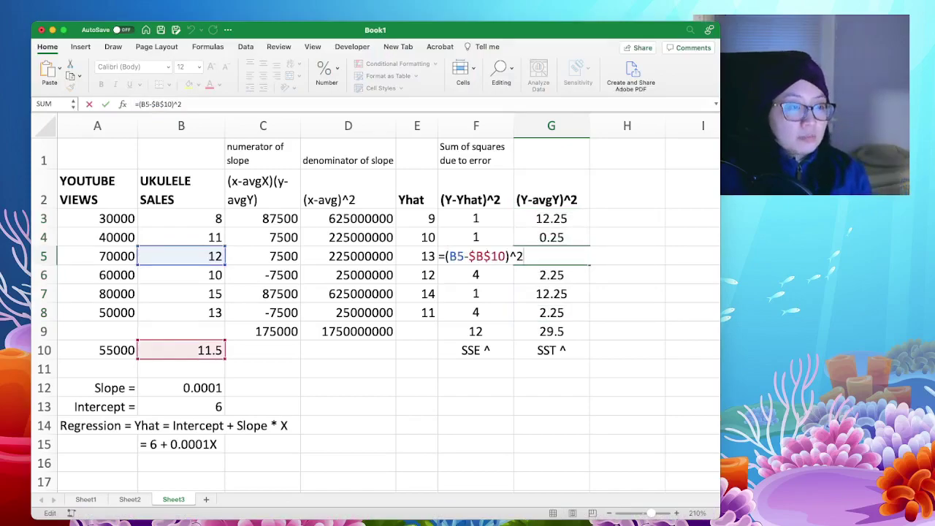
key(Escape)
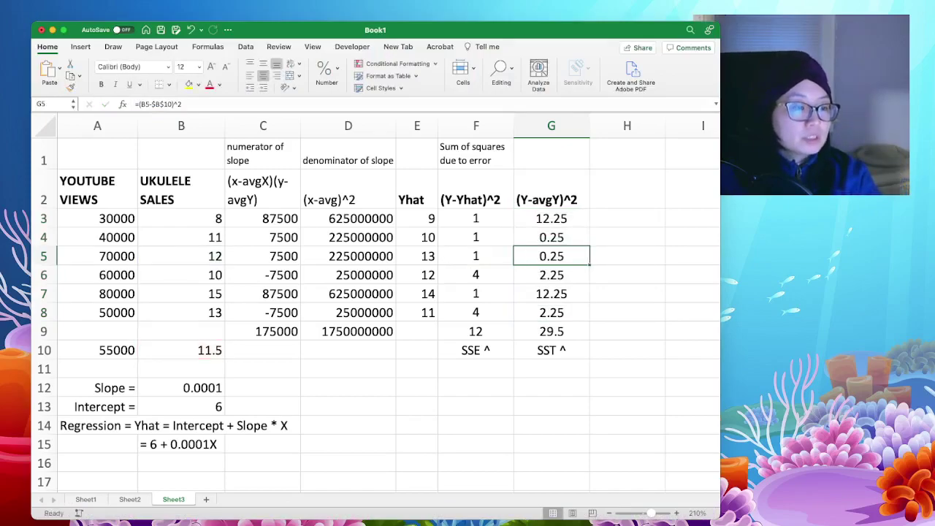
Step: Highlight the SSE and SST totals in F9:G9 with a yellow fill
drag(551, 332, 477, 332)
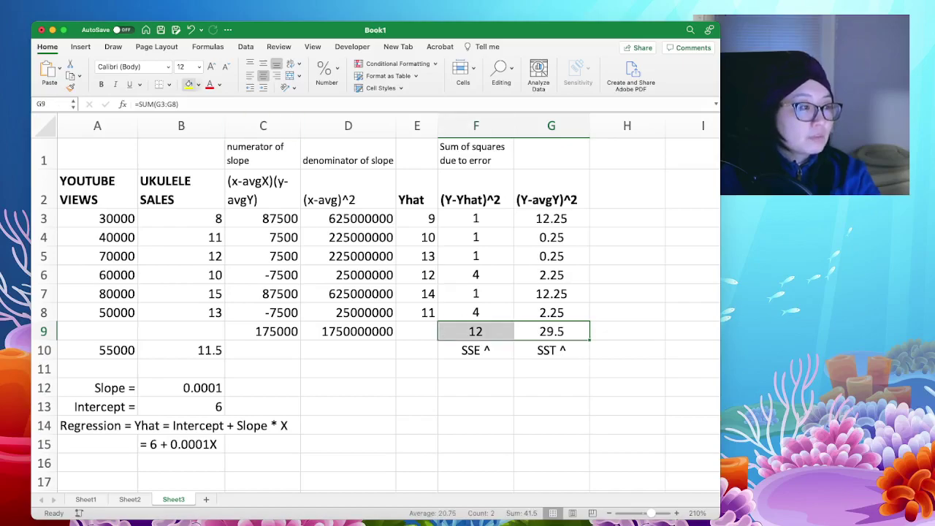
click(188, 84)
click(552, 369)
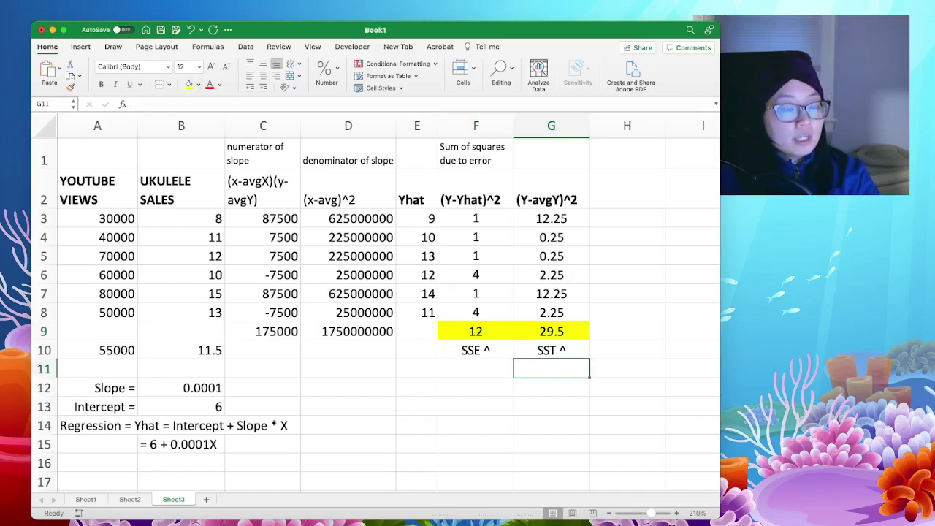
Step: Write the coefficient of determination formula as the text "r ^2 = 1- SSE / SST" in F12
click(476, 407)
click(476, 388)
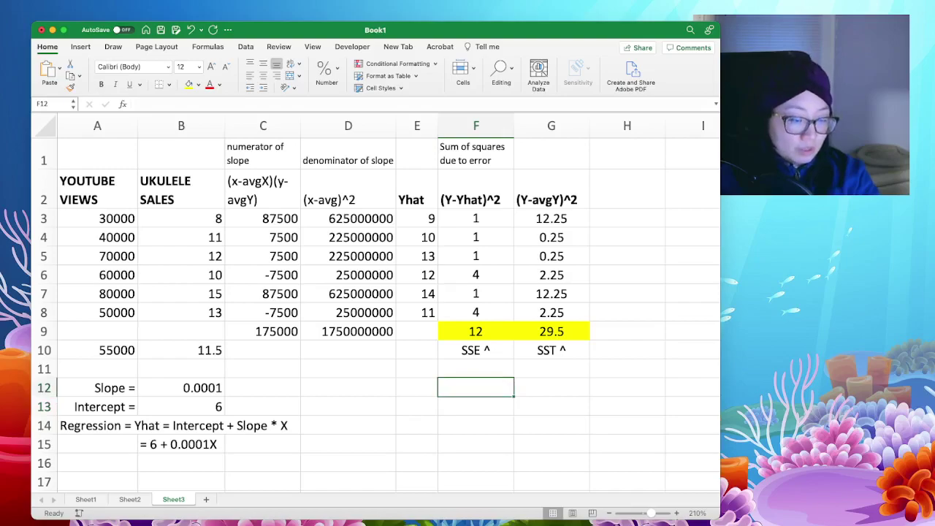
text(r)
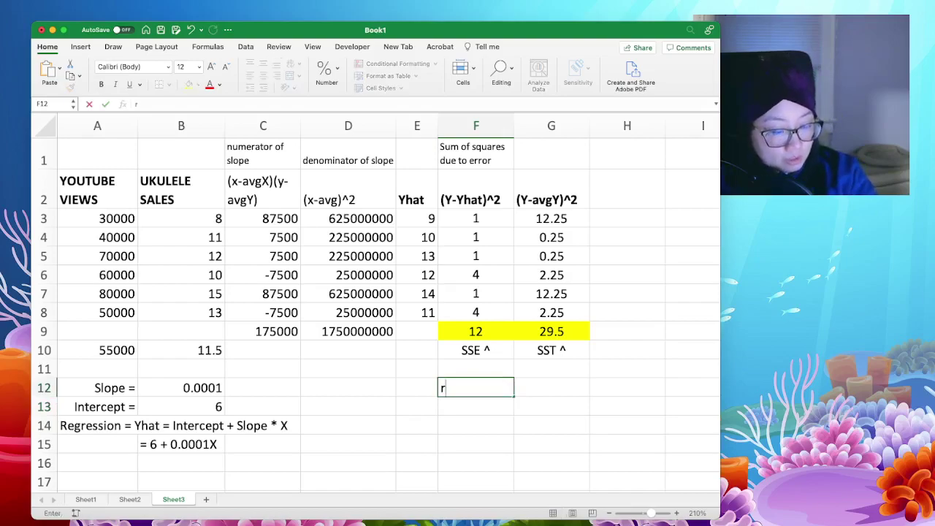
text( ^2 = 1-()
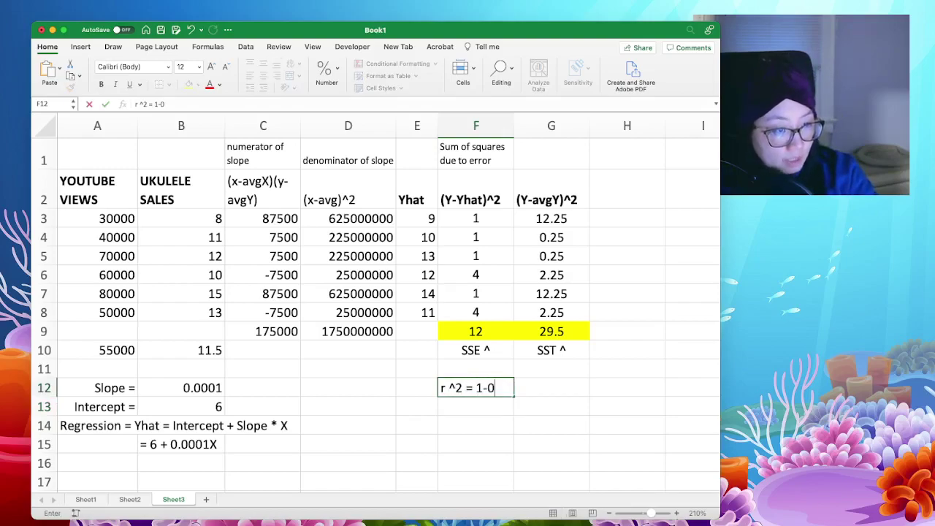
key(BackSpace)
text(SSE)
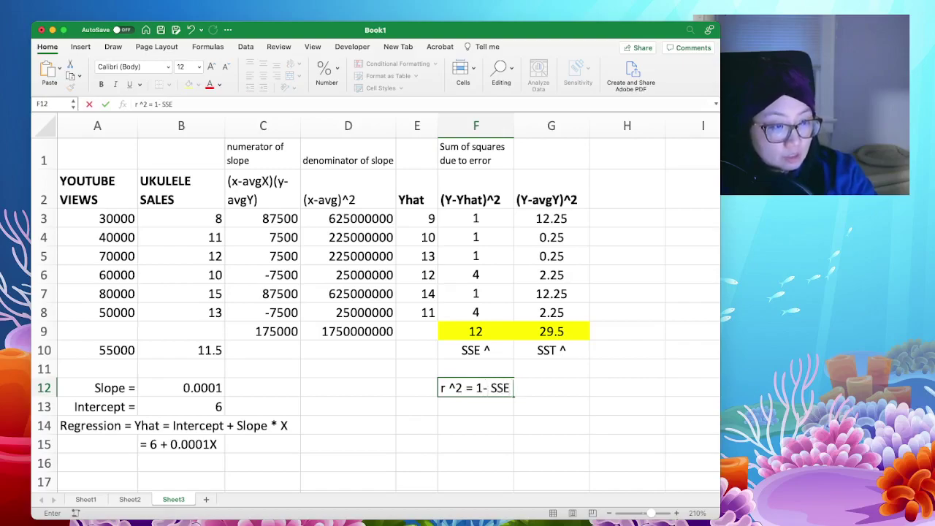
text( / SST)
key(Return)
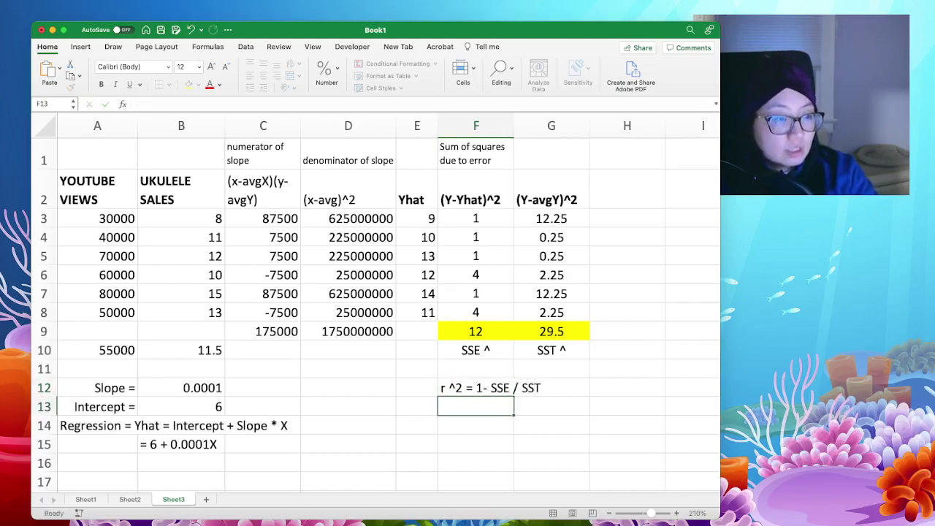
Step: Compute the coefficient of determination in F13 with the formula = 1 - (F9/G9)
text(=)
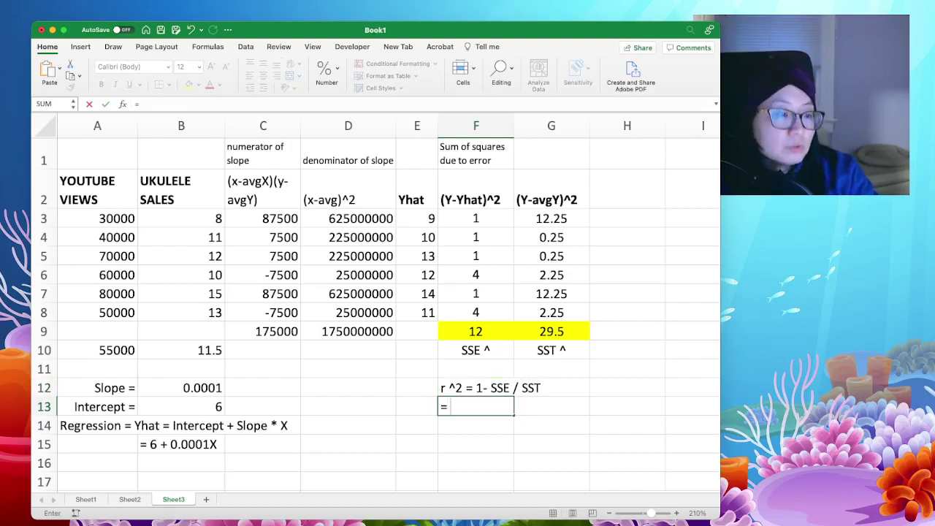
text( 1 - ()
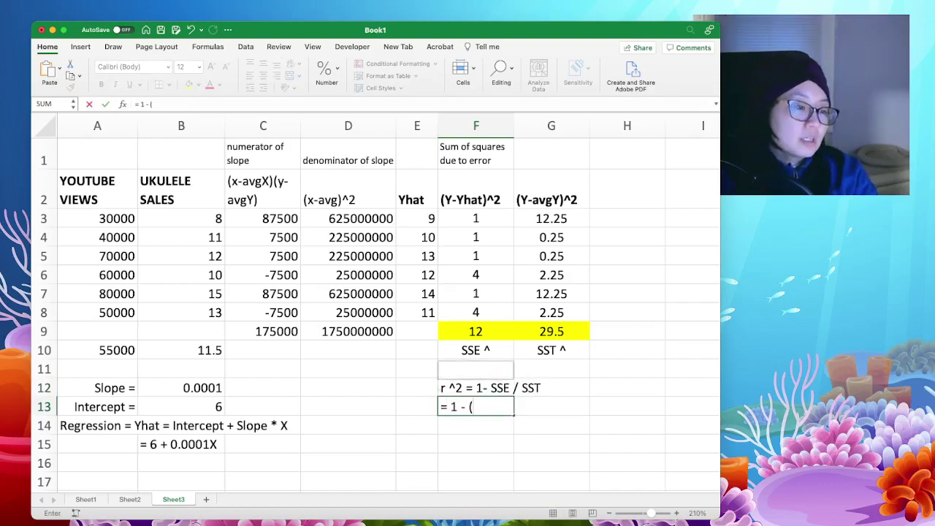
text(F9/)
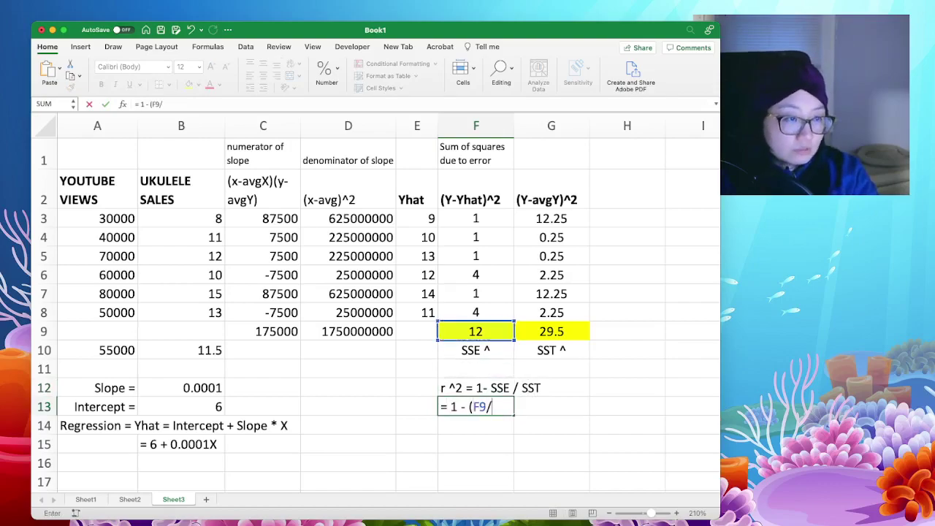
text(G9))
key(Return)
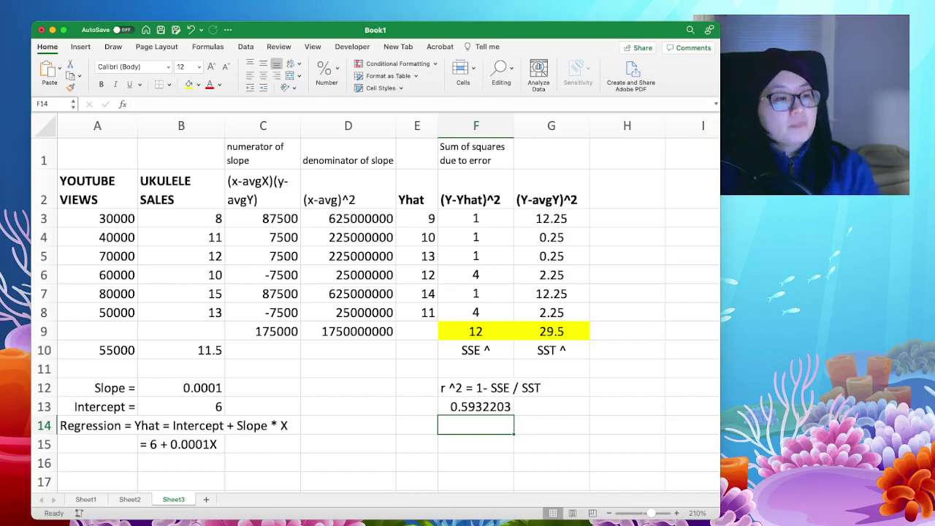
click(475, 407)
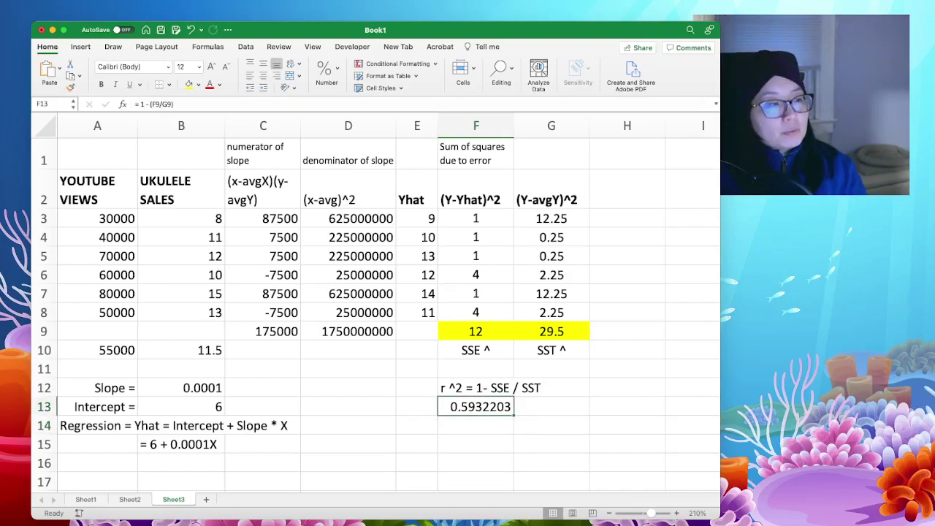
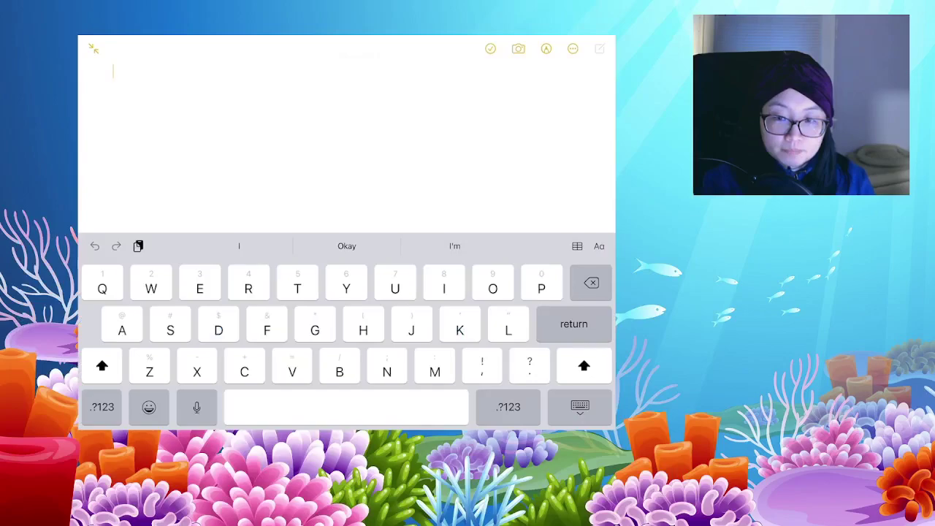
Step: Switch to the Notes app, handwrite the six X and Y data pairs as a table, and write "b1 = Slope =" beside it
click(581, 407)
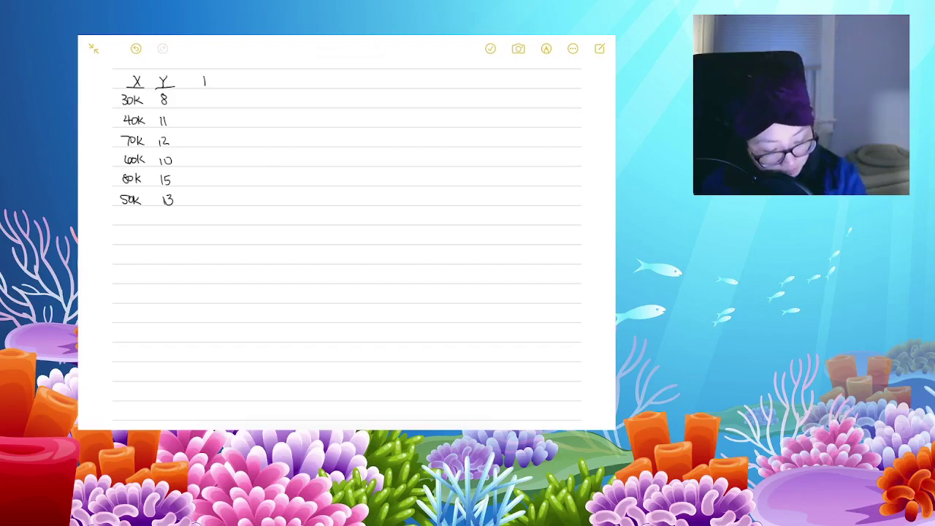
drag(205, 85, 205, 88)
mouse_move(213, 85)
mouse_down()
mouse_move(213, 92)
mouse_move(223, 84)
mouse_up()
drag(217, 87, 222, 87)
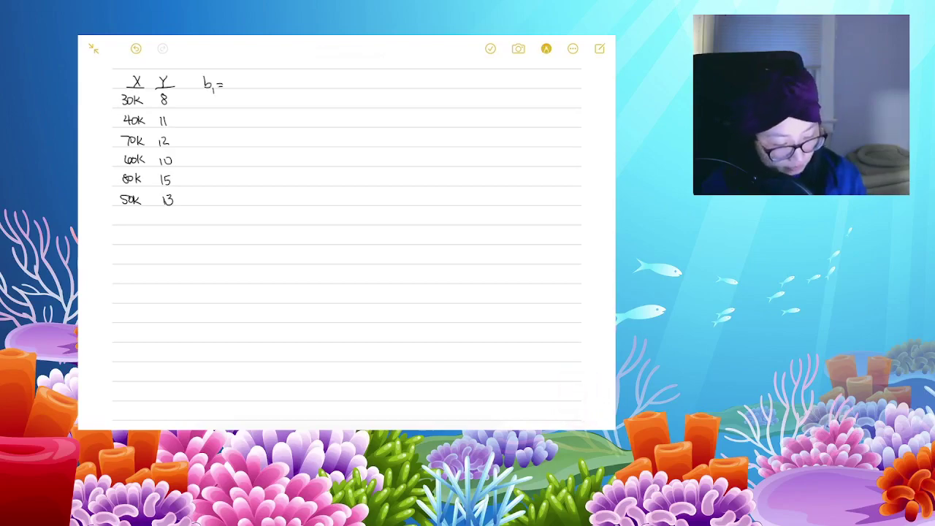
click(547, 49)
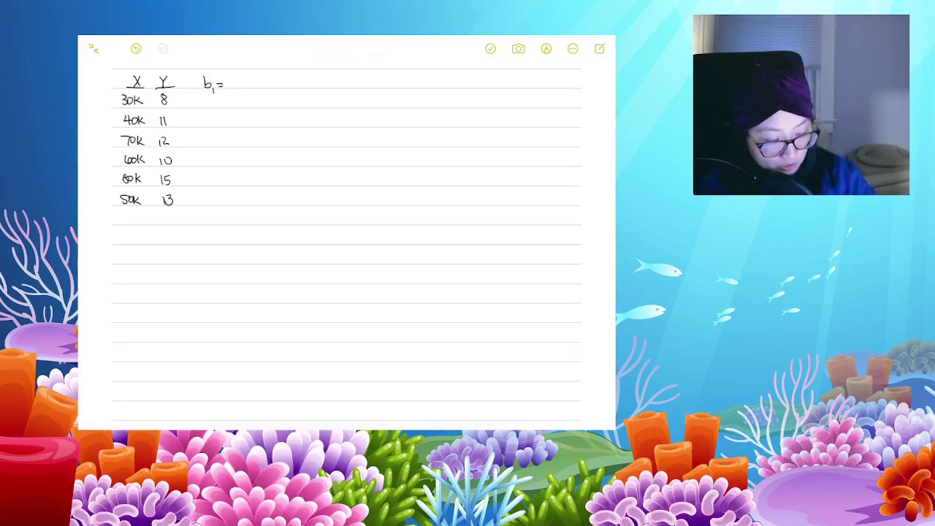
drag(232, 76, 225, 88)
drag(237, 76, 241, 85)
drag(246, 82, 247, 87)
drag(249, 86, 265, 82)
drag(258, 85, 266, 85)
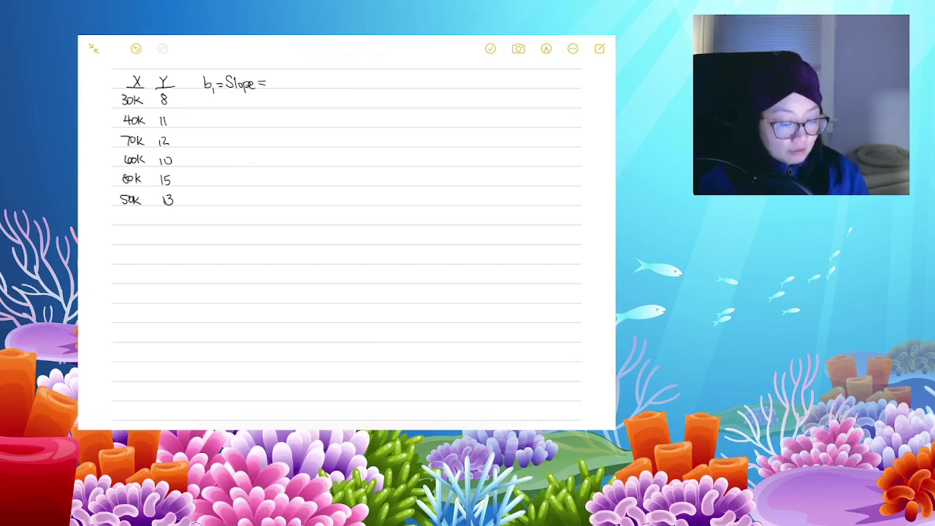
Step: Write the slope fraction as Σ(X-X̄)(Y-Ȳ), replacing the denominator n with Σ(X-X̄)²
drag(276, 74, 298, 81)
mouse_move(298, 72)
mouse_down()
mouse_move(292, 81)
mouse_move(337, 73)
mouse_up()
drag(340, 70, 341, 83)
drag(282, 88, 339, 88)
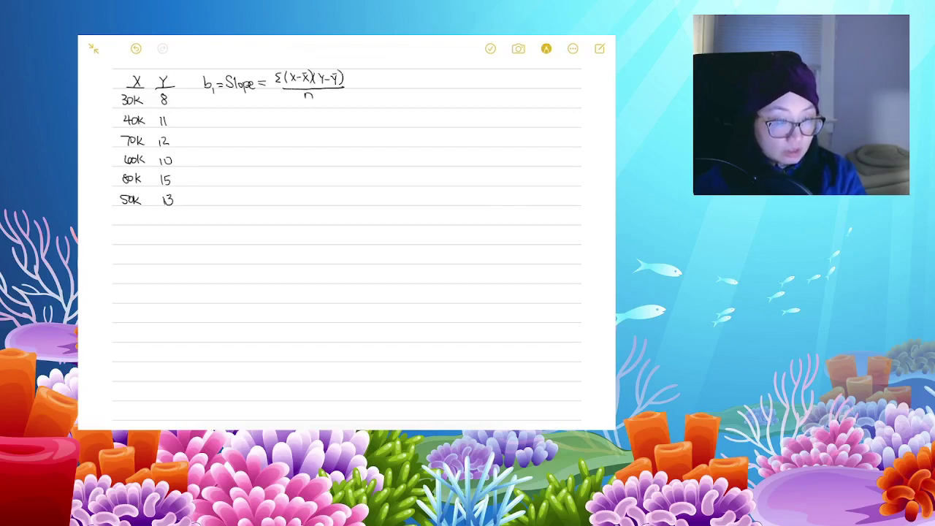
click(136, 48)
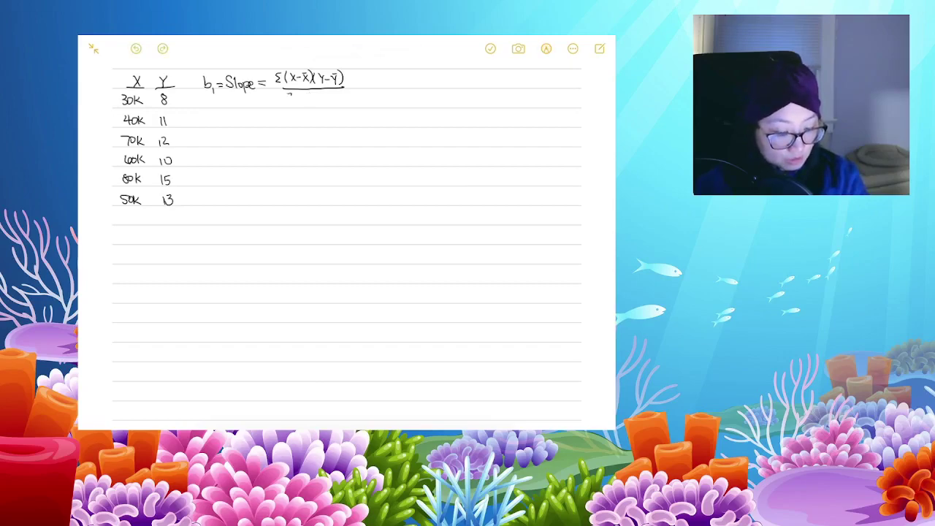
mouse_move(292, 94)
mouse_down()
mouse_move(291, 102)
mouse_move(317, 104)
mouse_up()
mouse_move(317, 97)
mouse_down()
mouse_move(310, 104)
mouse_move(325, 96)
mouse_up()
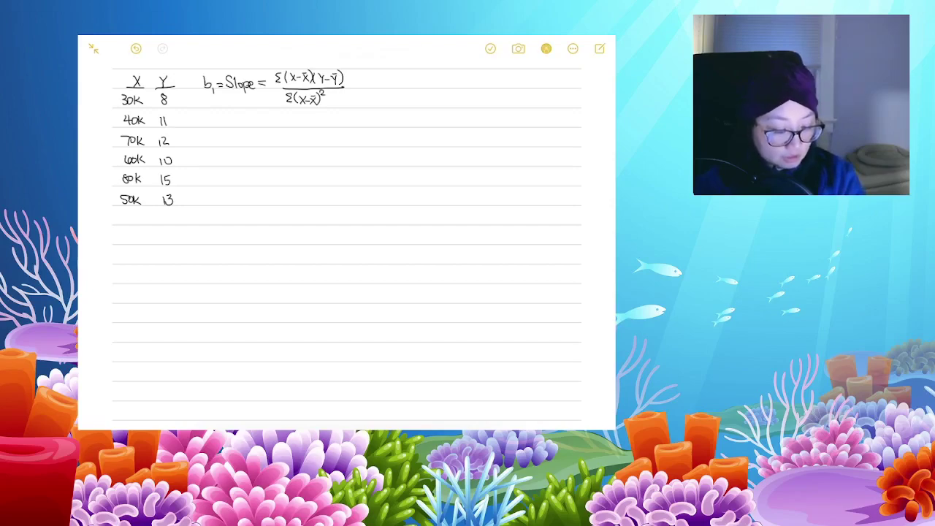
Step: Erase the slope label and rewrite it as "b1 = Slope =" level with the fraction line
click(546, 48)
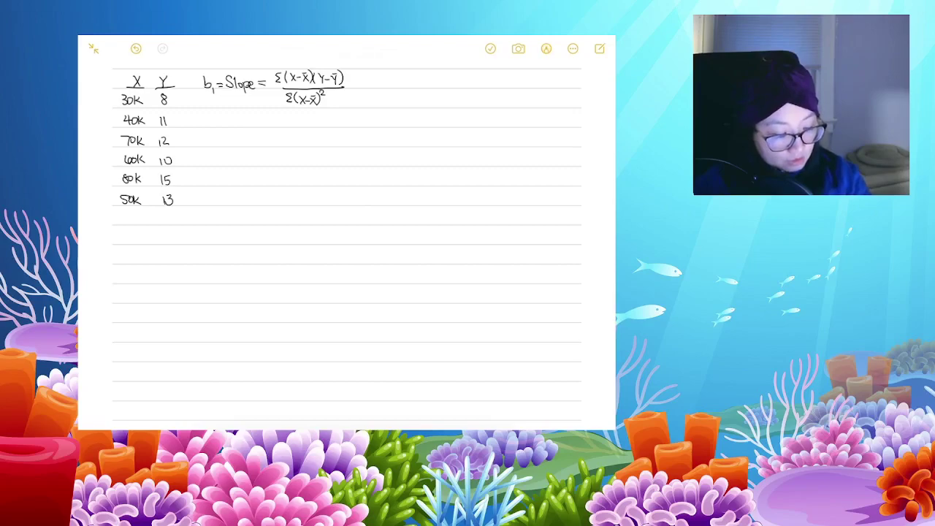
click(546, 48)
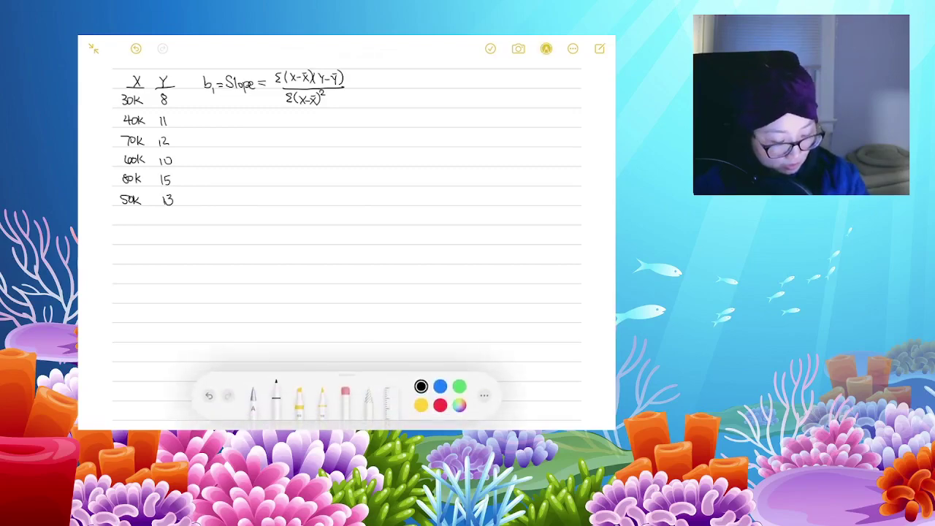
click(345, 395)
mouse_move(265, 78)
mouse_down()
mouse_move(207, 90)
mouse_move(218, 77)
mouse_move(238, 90)
mouse_move(211, 94)
mouse_move(223, 90)
mouse_up()
click(276, 400)
mouse_move(234, 84)
mouse_down()
mouse_move(228, 92)
mouse_move(242, 87)
mouse_up()
mouse_move(246, 87)
mouse_down()
mouse_move(246, 97)
mouse_move(266, 91)
mouse_up()
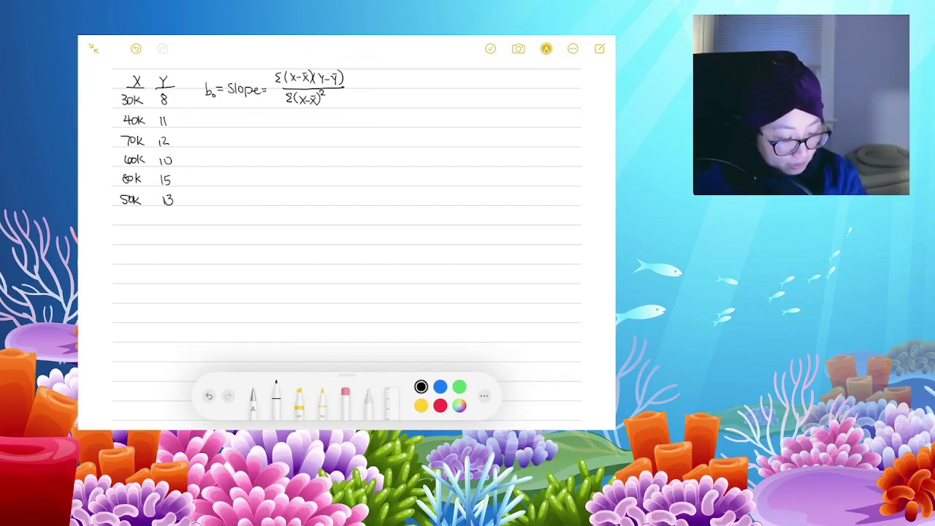
click(346, 398)
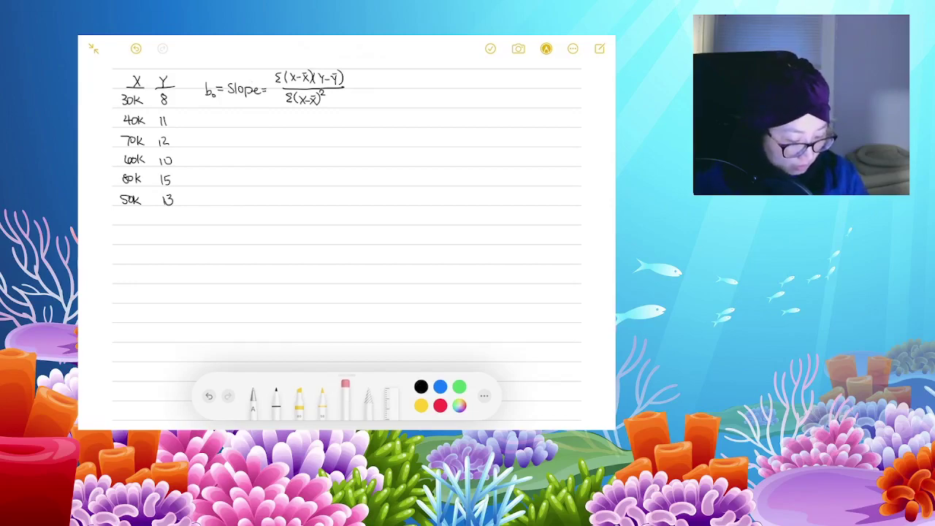
mouse_move(213, 95)
mouse_down()
mouse_move(201, 80)
mouse_move(209, 90)
mouse_up()
click(276, 399)
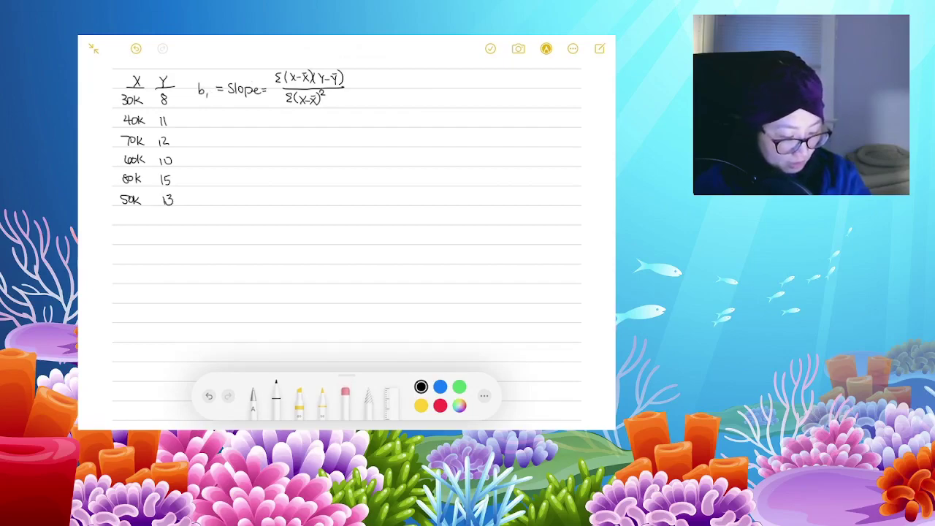
Step: Write the intercept formula "b0 = intercept = Ȳ - b1X̄" beneath the slope formula beside the data table
drag(201, 127, 210, 135)
click(346, 398)
click(276, 401)
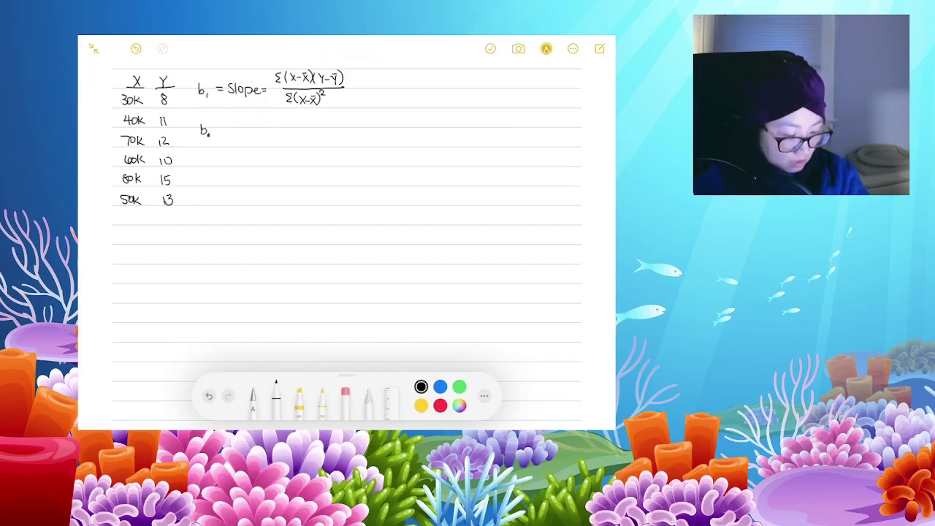
drag(224, 126, 232, 131)
drag(229, 126, 239, 130)
drag(240, 126, 265, 131)
drag(273, 128, 278, 127)
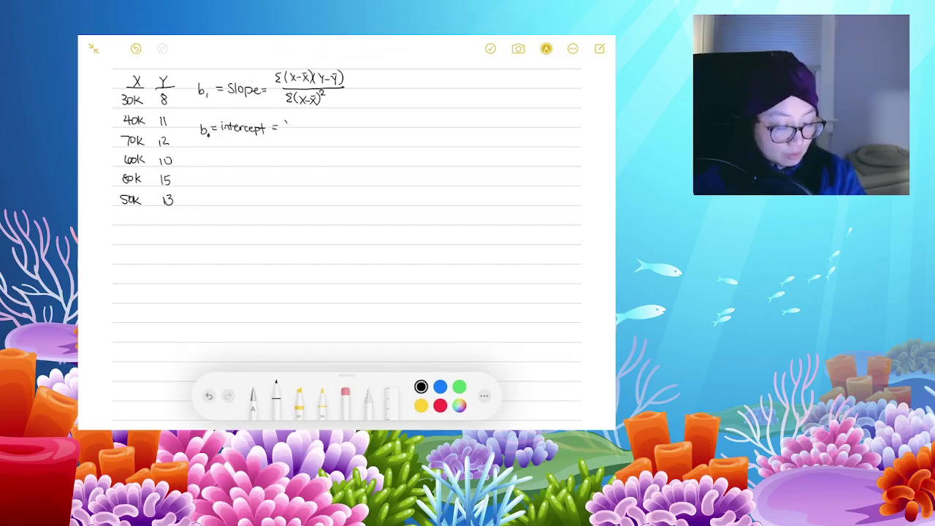
mouse_move(292, 122)
mouse_down()
mouse_move(289, 133)
mouse_move(327, 131)
mouse_up()
drag(327, 122, 320, 131)
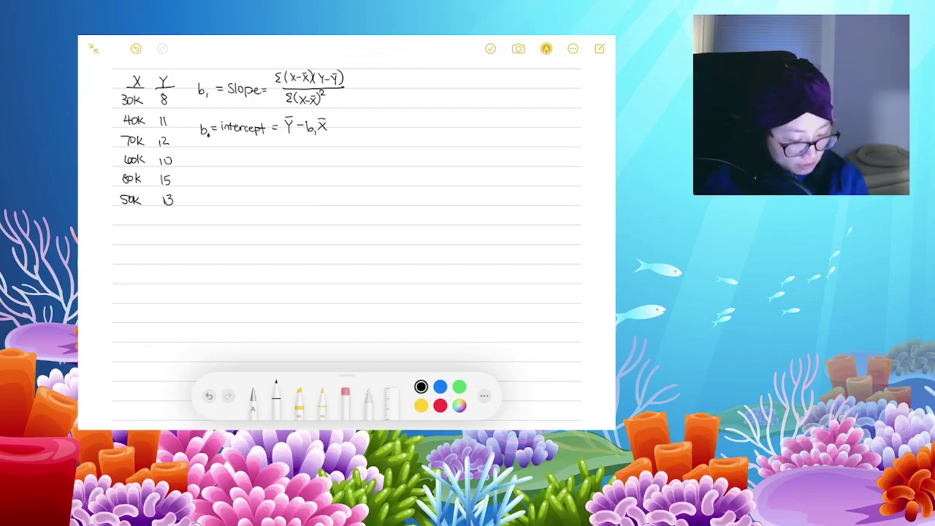
Step: Write the slope formula "b1 = slope = Σ(X-X̄)(Y-Ȳ) / Σ(X-X̄)²" below the data table
mouse_move(127, 241)
mouse_down()
mouse_move(170, 246)
mouse_move(196, 230)
mouse_up()
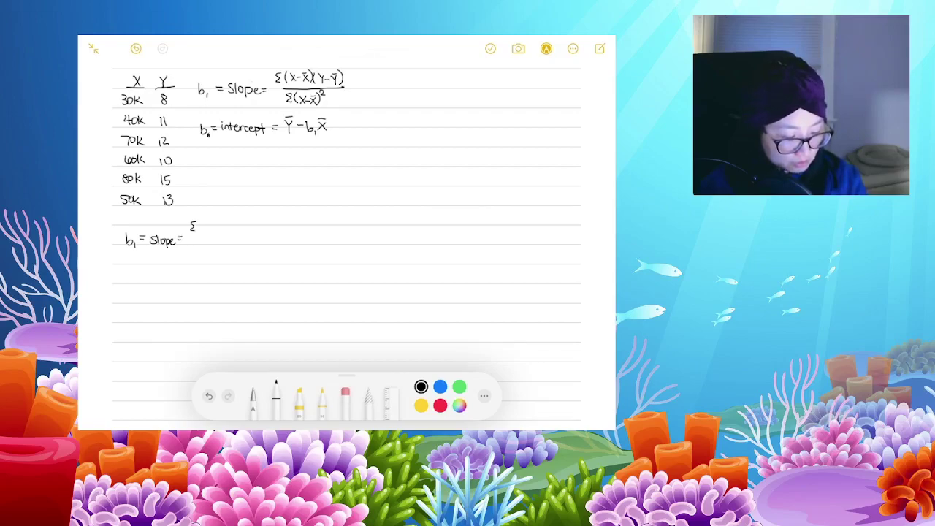
mouse_move(200, 223)
mouse_down()
mouse_move(198, 233)
mouse_move(209, 234)
mouse_up()
mouse_move(209, 226)
mouse_down()
mouse_move(202, 234)
mouse_move(222, 223)
mouse_up()
mouse_move(224, 223)
mouse_down()
mouse_move(225, 234)
mouse_move(242, 229)
mouse_up()
mouse_move(244, 226)
mouse_down()
mouse_move(241, 234)
mouse_move(256, 234)
mouse_up()
mouse_move(195, 238)
mouse_down()
mouse_move(260, 239)
mouse_move(205, 253)
mouse_move(220, 254)
mouse_up()
drag(220, 247, 216, 253)
drag(221, 251, 233, 255)
mouse_move(233, 248)
mouse_down()
mouse_move(226, 254)
mouse_move(233, 246)
mouse_up()
mouse_move(235, 244)
mouse_down()
mouse_move(236, 255)
mouse_move(244, 250)
mouse_up()
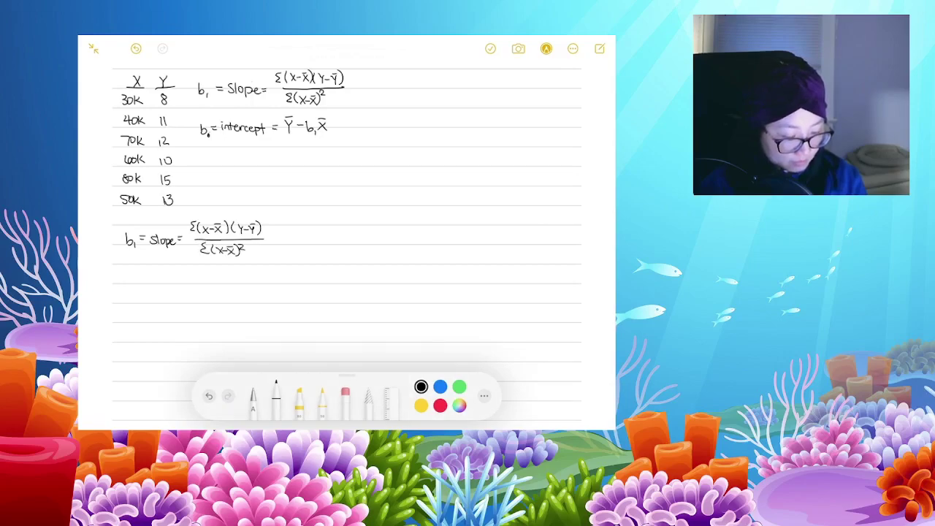
Step: Write the intercept formula "b0 = intercept = Ȳ - b1X̄" under the slope formula below the data table
mouse_move(128, 274)
mouse_down()
mouse_move(133, 285)
mouse_move(145, 279)
mouse_up()
drag(138, 283, 180, 284)
drag(177, 277, 182, 277)
drag(187, 279, 225, 284)
drag(223, 280, 233, 286)
mouse_move(236, 273)
mouse_down()
mouse_move(244, 283)
mouse_move(235, 283)
mouse_up()
drag(235, 270, 242, 271)
Step: Erase the duplicate slope and intercept formulas beside the data table
click(346, 398)
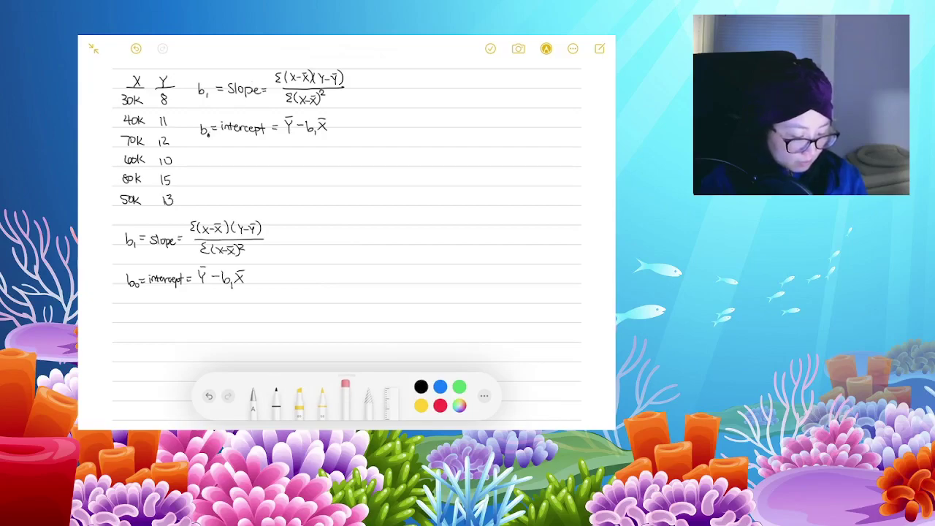
mouse_move(265, 86)
mouse_down()
mouse_move(271, 138)
mouse_move(234, 110)
mouse_move(206, 108)
mouse_move(204, 141)
mouse_move(223, 84)
mouse_move(250, 121)
mouse_move(292, 97)
mouse_move(319, 103)
mouse_move(331, 137)
mouse_move(352, 93)
mouse_up()
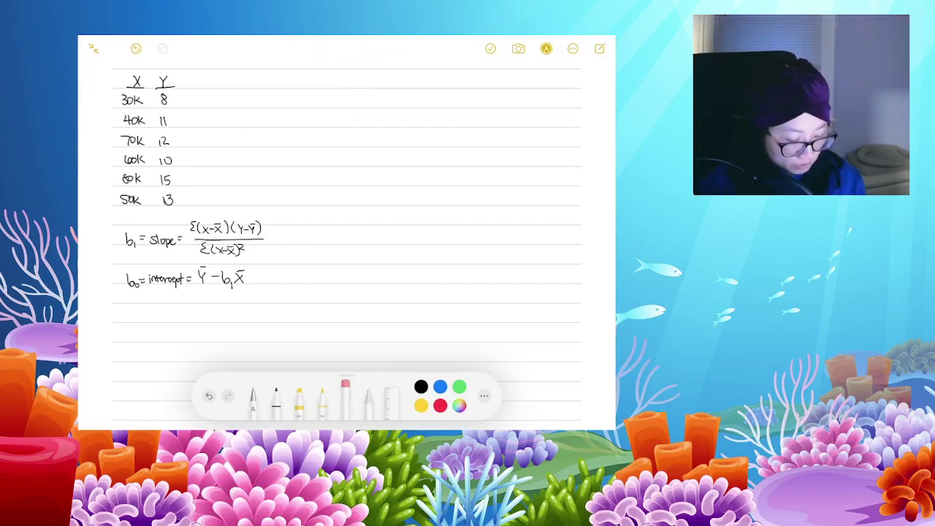
click(254, 403)
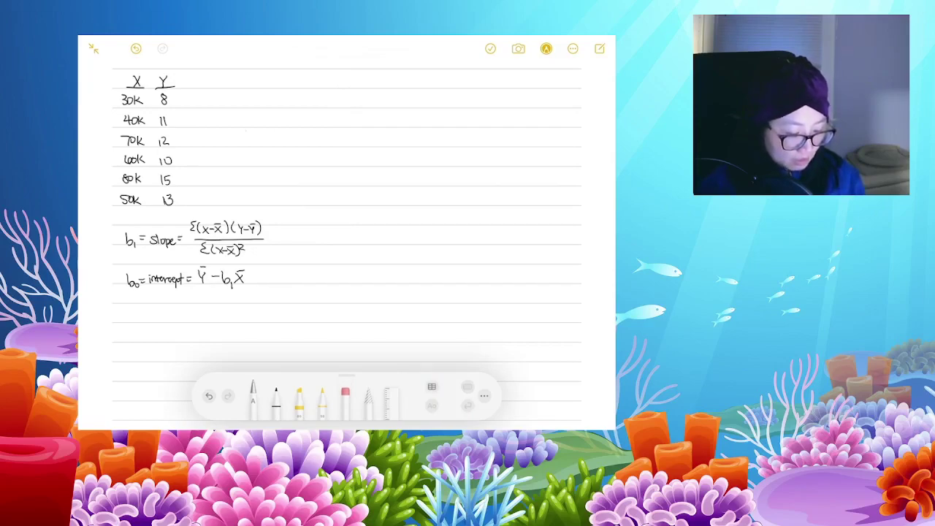
Step: Add a column headed (X-X̄)(Y-Ȳ) to the data table and write (30K-55K)(8-11.5) in its first row
click(277, 402)
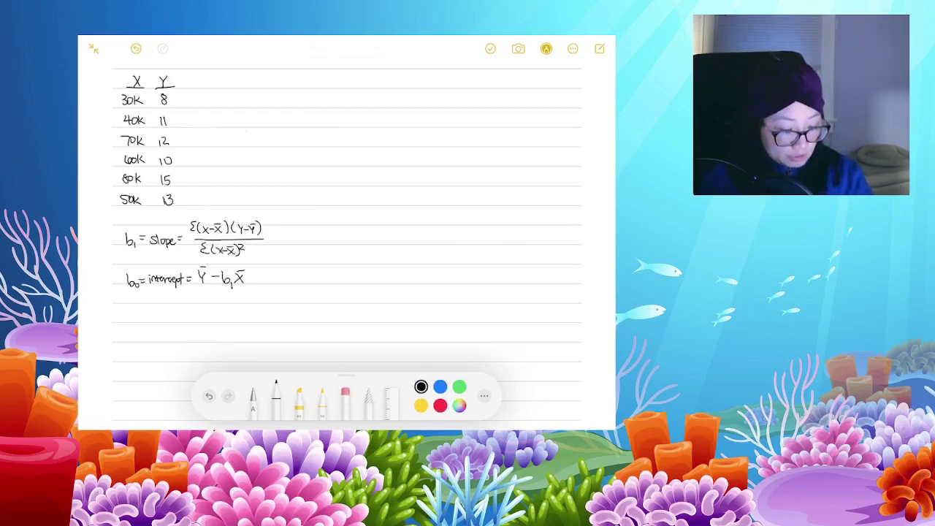
mouse_move(197, 79)
mouse_down()
mouse_move(203, 87)
mouse_move(254, 89)
mouse_up()
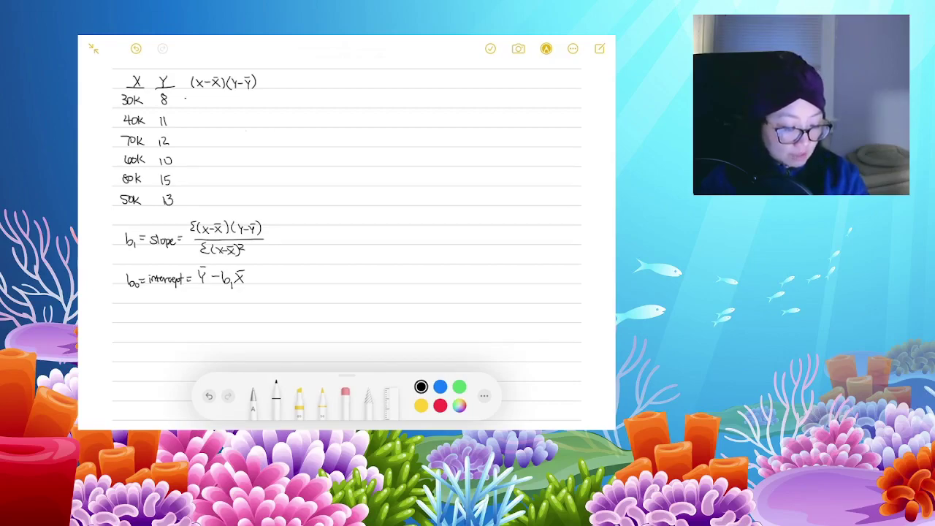
drag(196, 100, 215, 107)
mouse_move(220, 101)
mouse_down()
mouse_move(224, 107)
mouse_move(183, 108)
mouse_move(234, 107)
mouse_up()
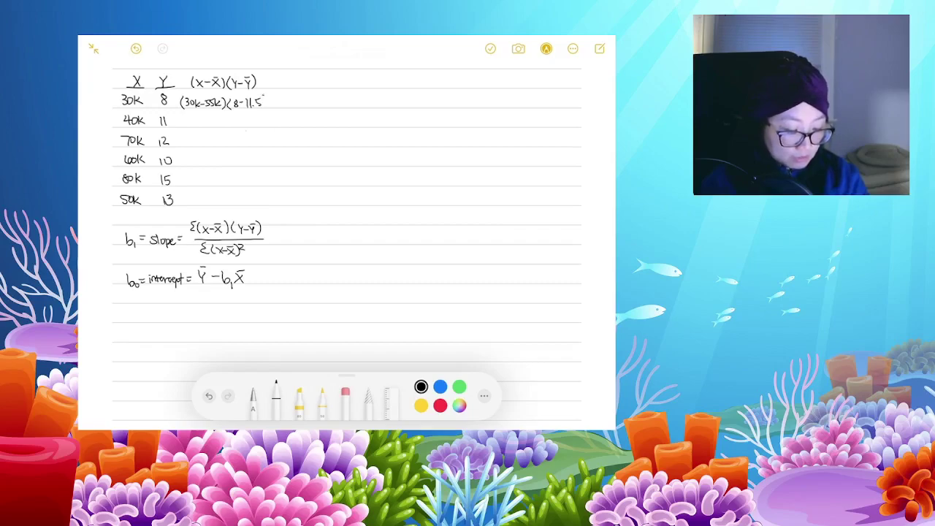
drag(263, 96, 263, 107)
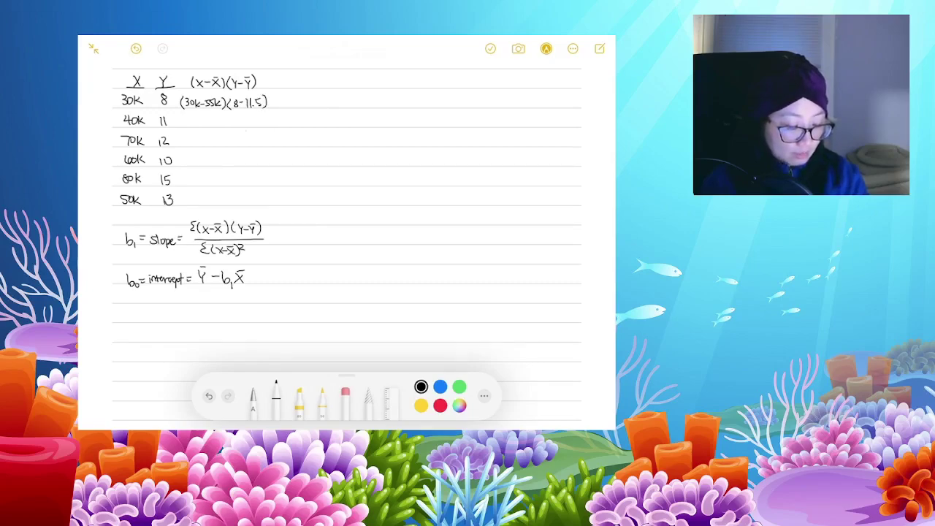
Step: Write the mean of X beside the slope formula as X̄ = (30K+40K+70K+60K+80K+50K) / 6
click(295, 220)
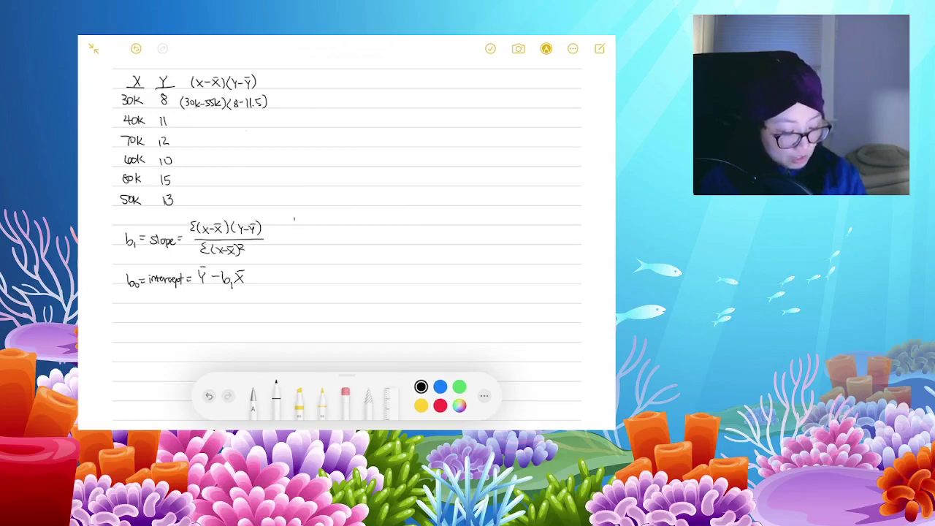
key(ctrl+z)
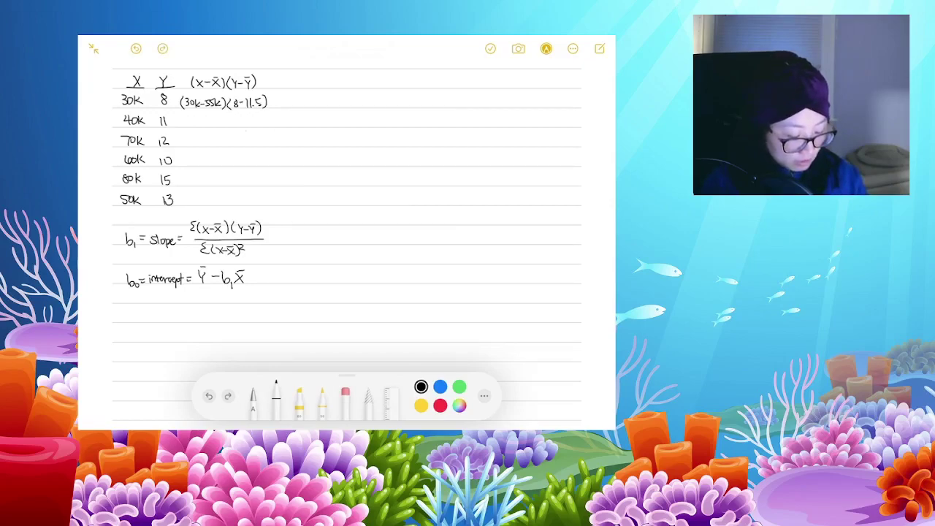
click(547, 48)
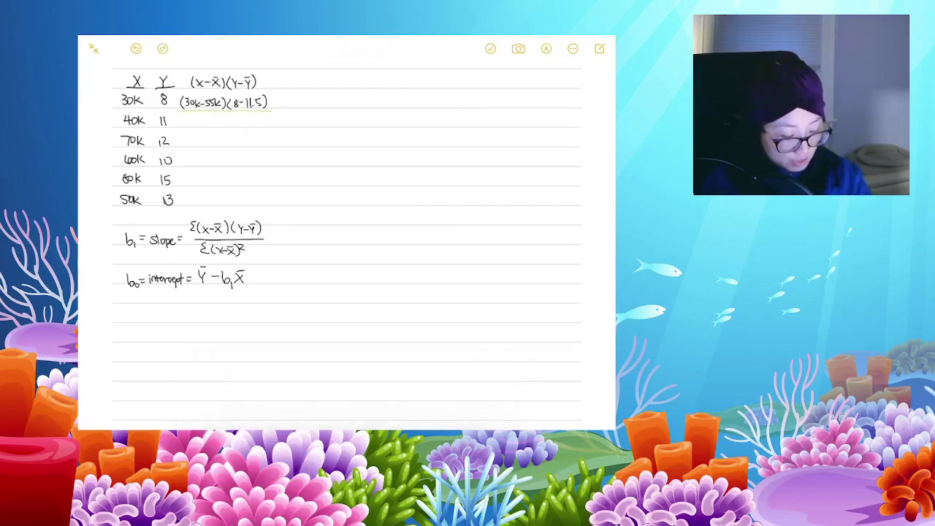
drag(293, 228, 301, 239)
mouse_move(301, 228)
mouse_down()
mouse_move(292, 241)
mouse_move(301, 225)
mouse_up()
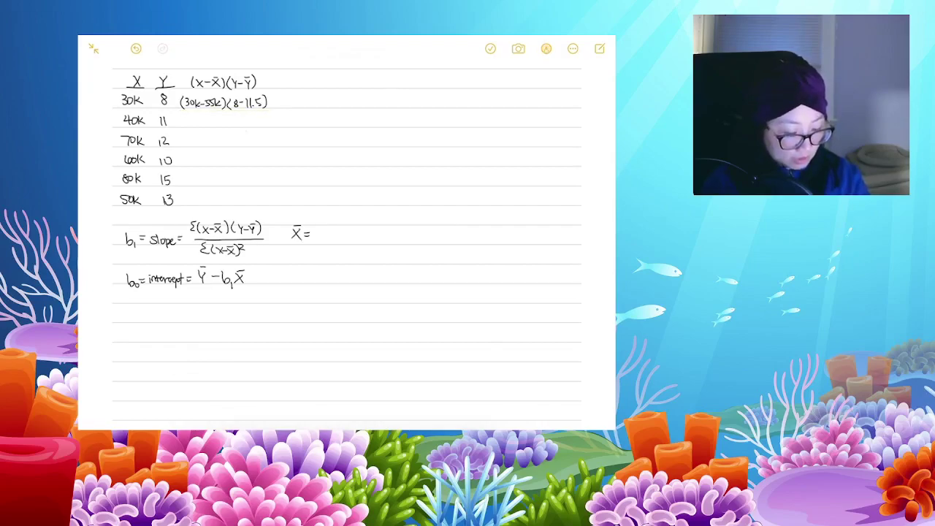
drag(314, 225, 313, 231)
drag(319, 226, 321, 232)
drag(326, 227, 336, 228)
drag(332, 225, 342, 229)
drag(340, 225, 356, 232)
drag(358, 226, 371, 234)
drag(374, 228, 379, 234)
drag(385, 226, 385, 230)
drag(392, 226, 401, 234)
drag(404, 230, 409, 229)
drag(407, 226, 420, 233)
drag(423, 228, 438, 232)
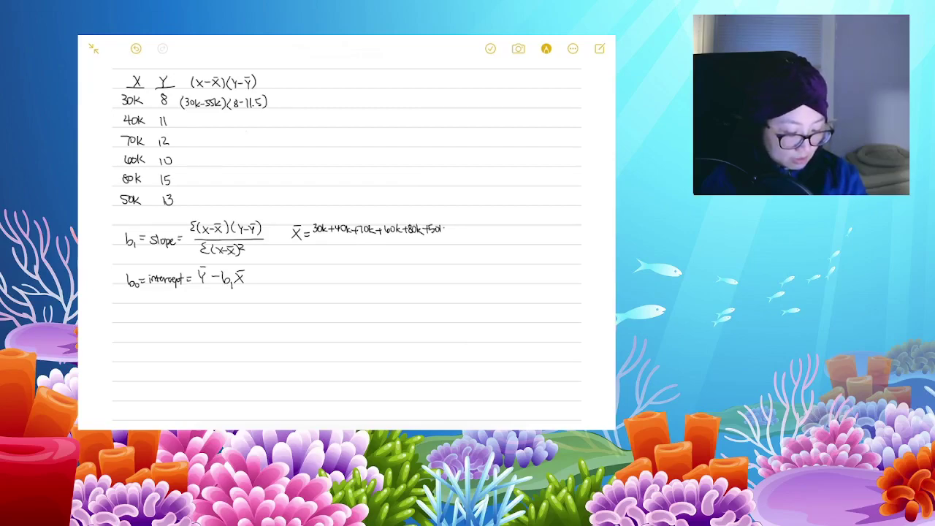
drag(314, 236, 448, 238)
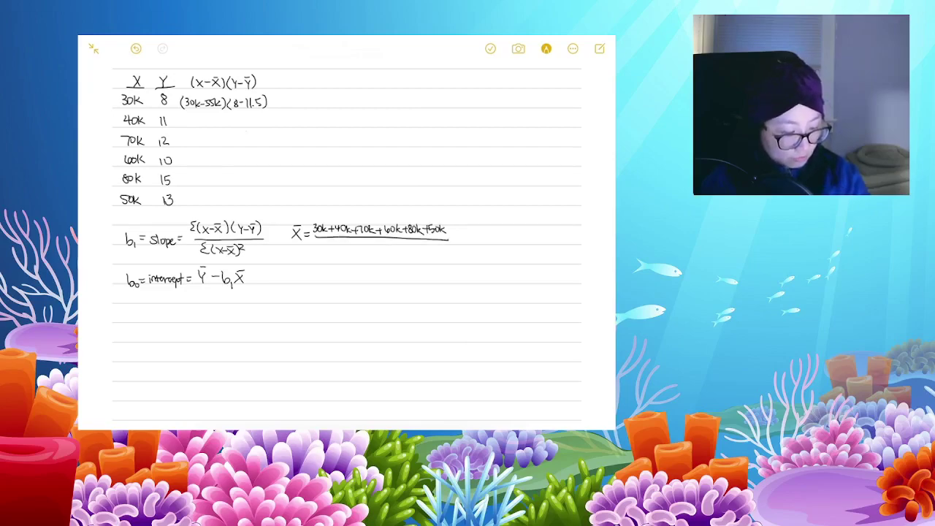
drag(368, 241, 371, 246)
click(546, 48)
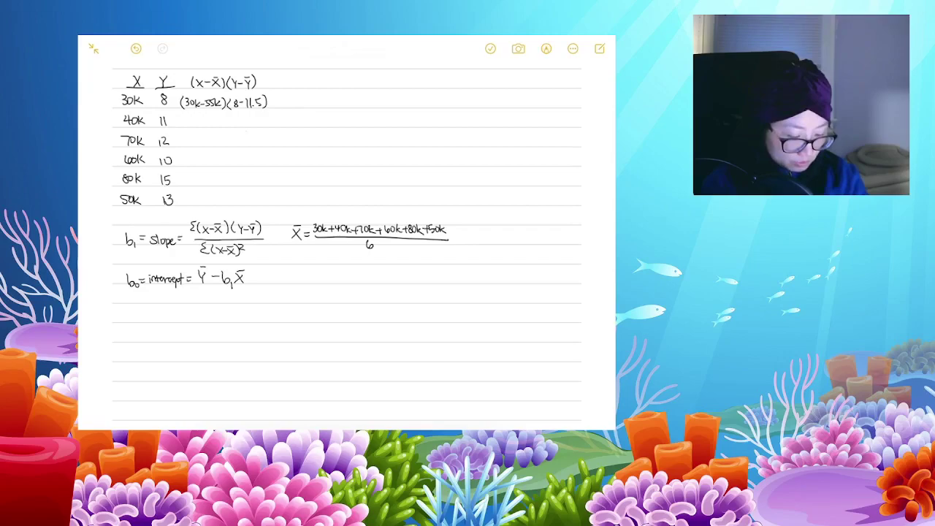
Step: Bracket the X̄ numerator's terms into partial sums of 200K and 130K, and extend the equation with = 330K/6
click(546, 48)
mouse_move(388, 222)
mouse_down()
mouse_move(316, 225)
mouse_move(350, 214)
mouse_up()
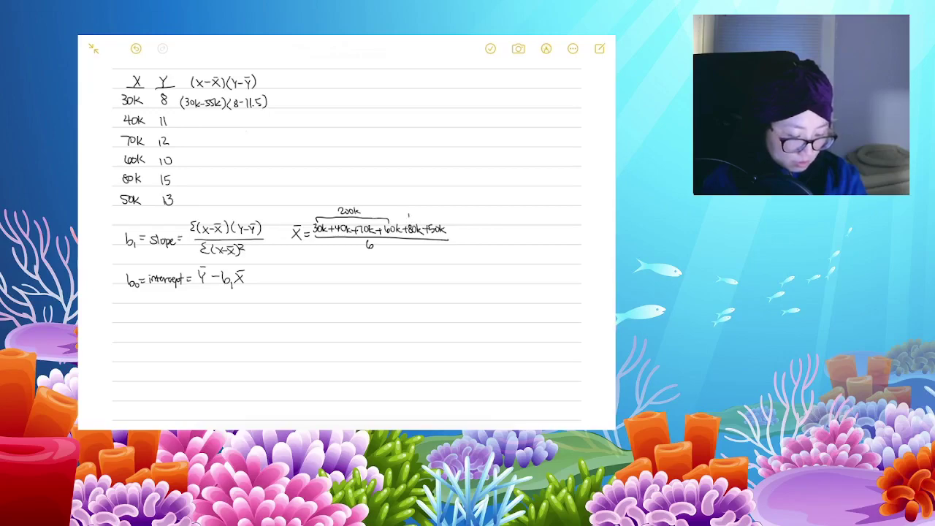
mouse_move(409, 218)
mouse_down()
mouse_move(431, 218)
mouse_move(411, 208)
mouse_up()
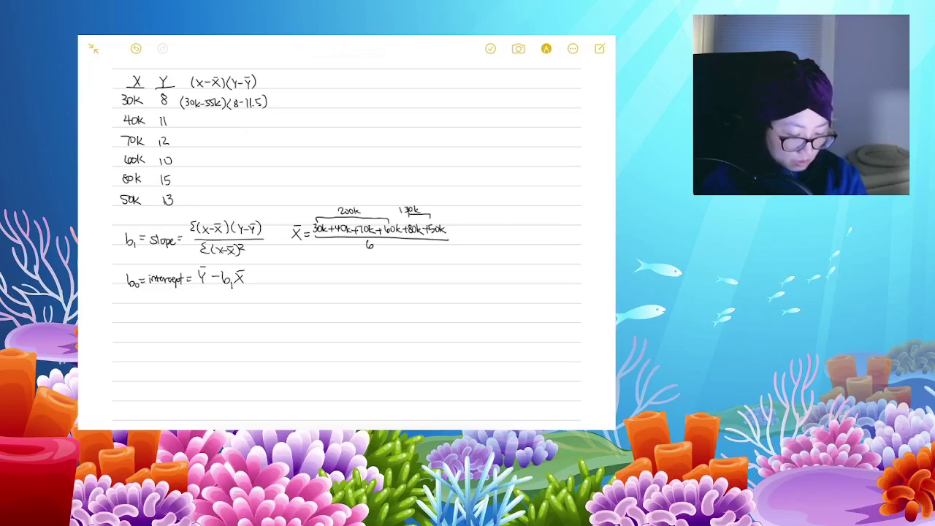
mouse_move(451, 236)
mouse_down()
mouse_move(491, 240)
mouse_move(476, 248)
mouse_up()
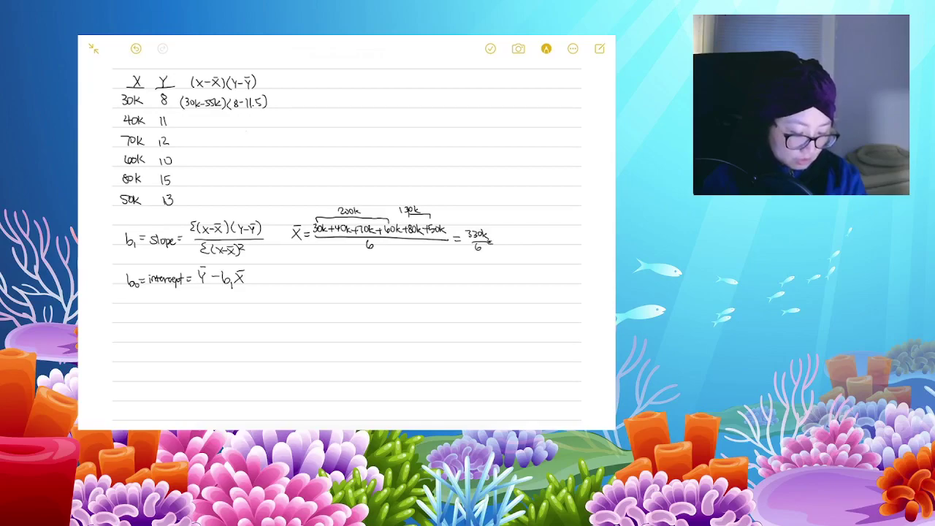
Step: Write the mean of Y beside the intercept formula as Ȳ = (8+11+12+10+15+13) / 6
click(547, 49)
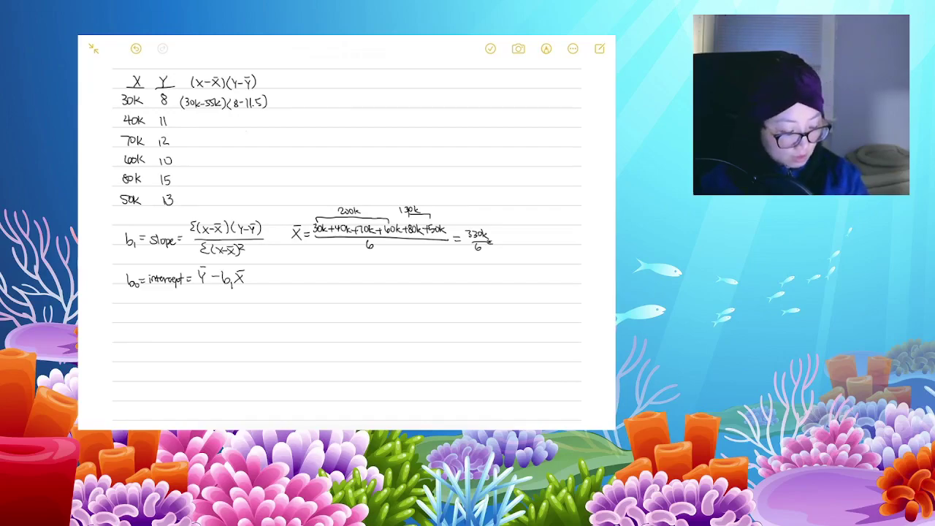
drag(295, 273, 297, 282)
drag(294, 268, 301, 268)
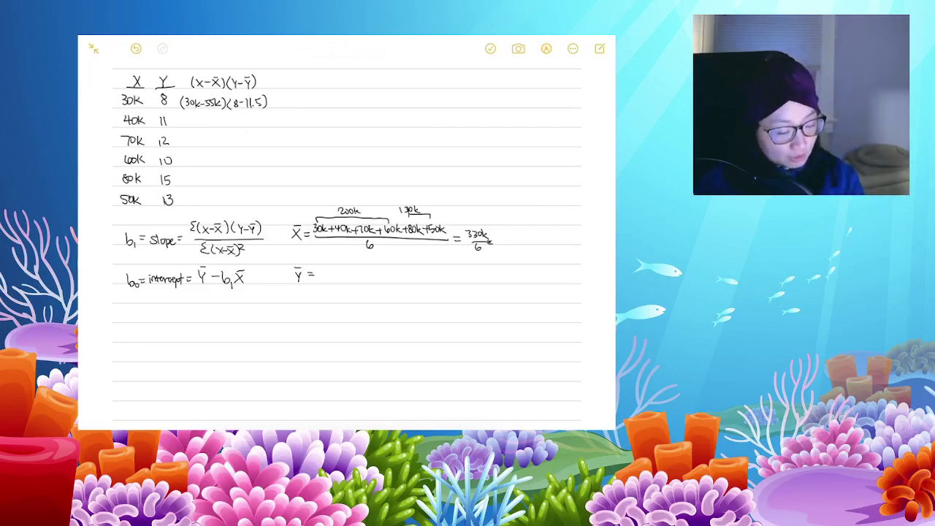
drag(323, 263, 331, 268)
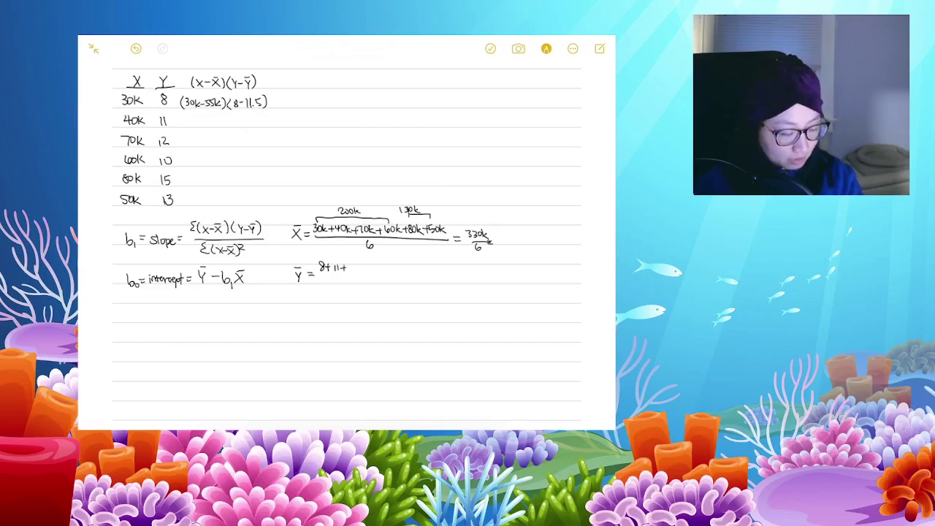
drag(354, 265, 354, 272)
drag(356, 266, 373, 266)
drag(378, 267, 404, 270)
drag(401, 266, 400, 274)
drag(318, 273, 420, 276)
drag(355, 281, 357, 283)
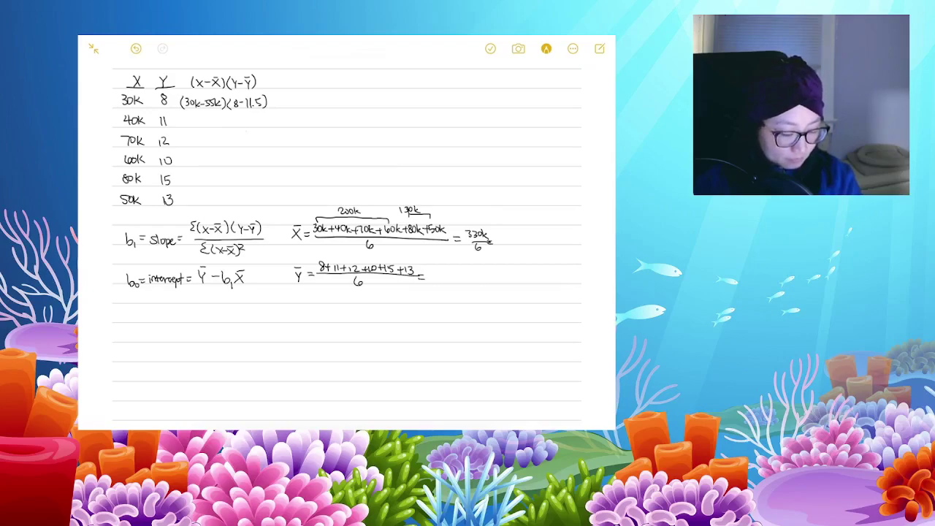
click(546, 49)
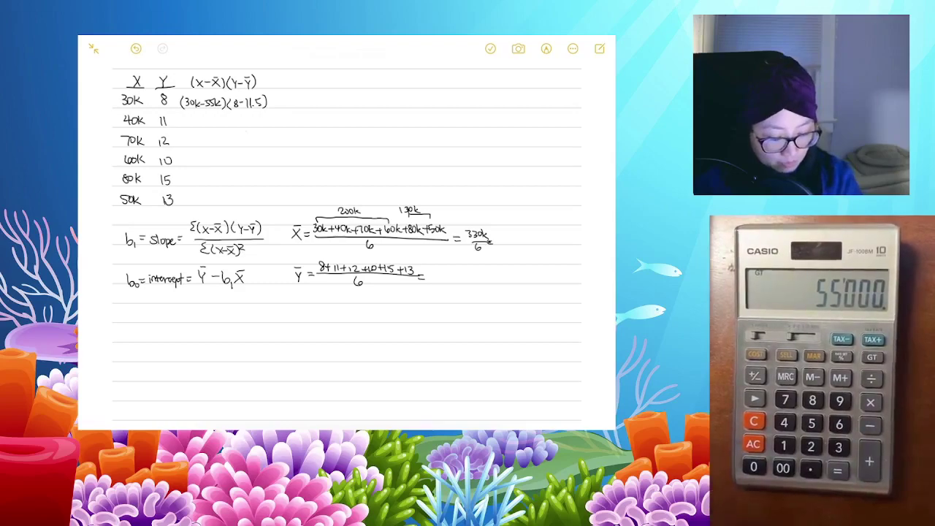
Step: Complete the two mean equations with 55K for X̄ and 69/6 = 11.5 for Ȳ
drag(500, 235, 516, 243)
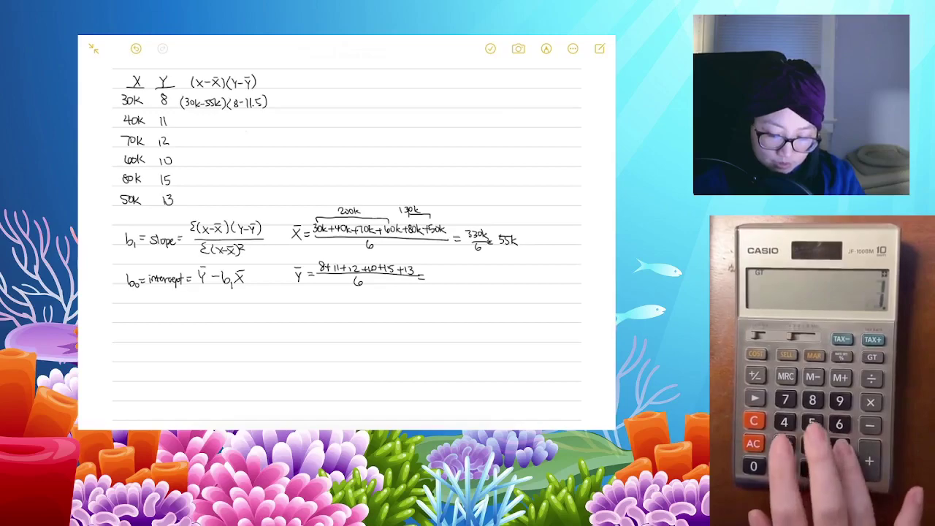
drag(434, 266, 436, 279)
drag(442, 277, 441, 282)
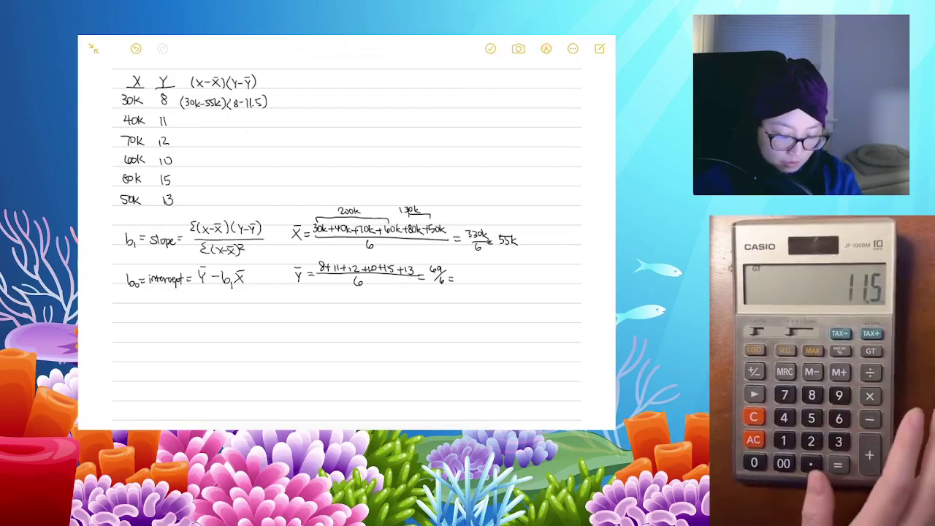
drag(457, 270, 461, 280)
click(464, 279)
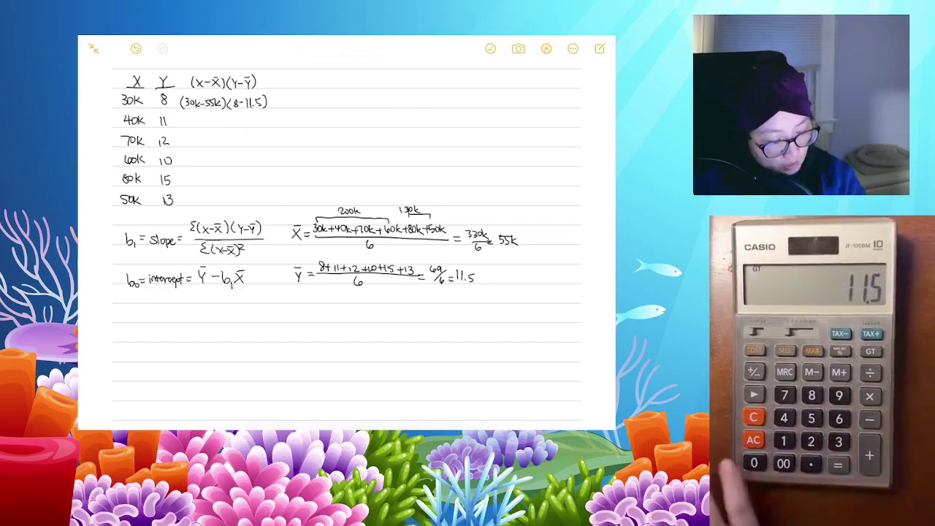
Step: Underline 55K and 11.5 in the first row of the product column, and highlight both calculated means in green
drag(208, 110, 260, 109)
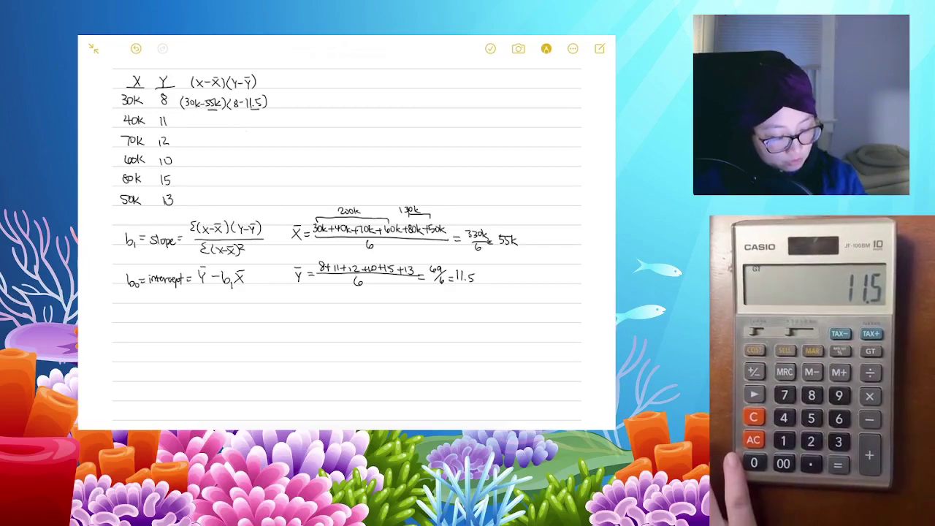
click(546, 48)
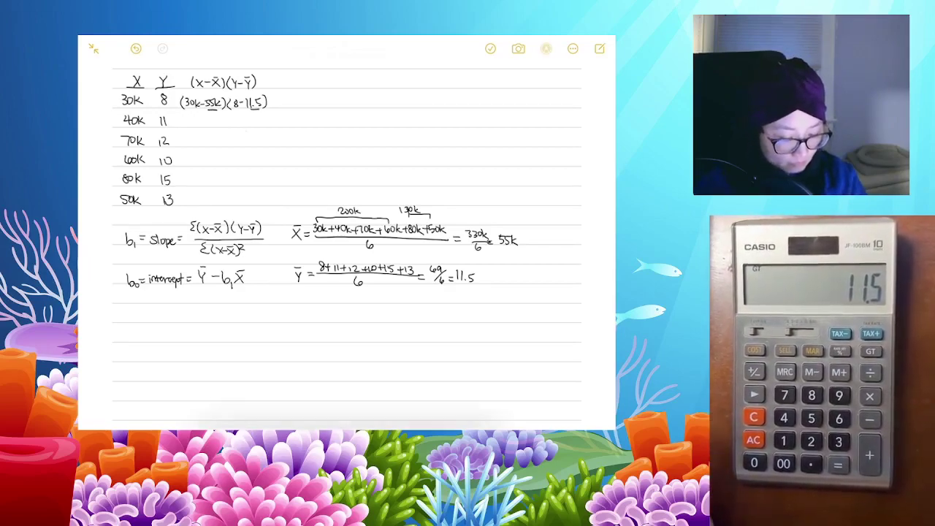
click(298, 404)
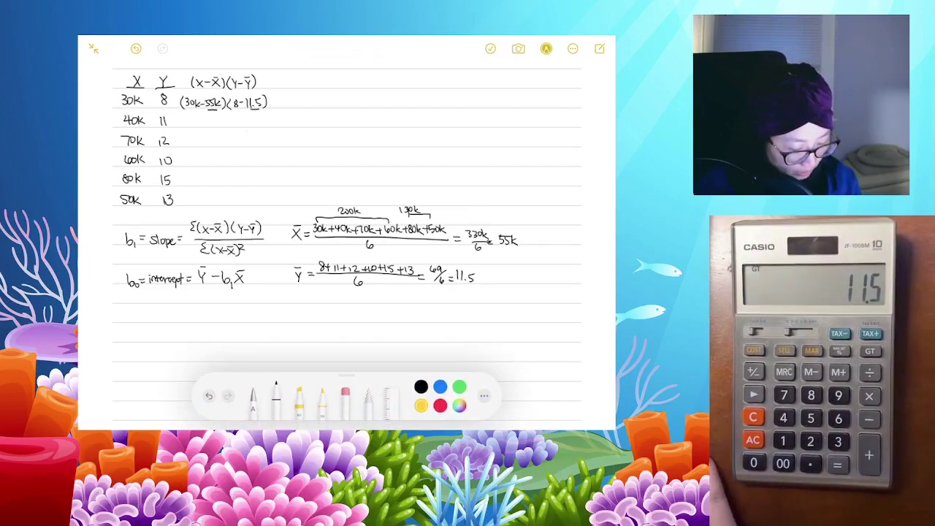
click(458, 387)
drag(455, 284, 476, 277)
key(ctrl+z)
drag(497, 241, 522, 241)
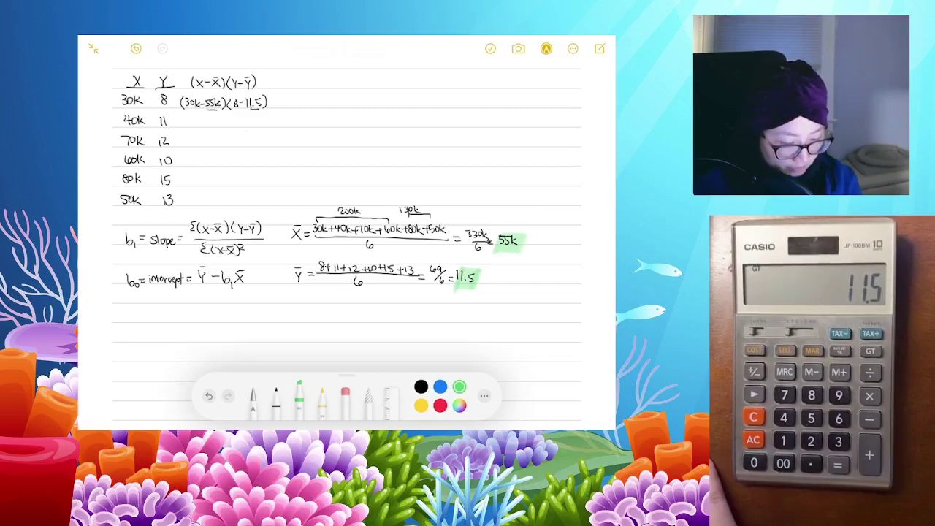
Step: Replace the green highlight on the calculated X̄ value 55K with a blue highlight
click(276, 401)
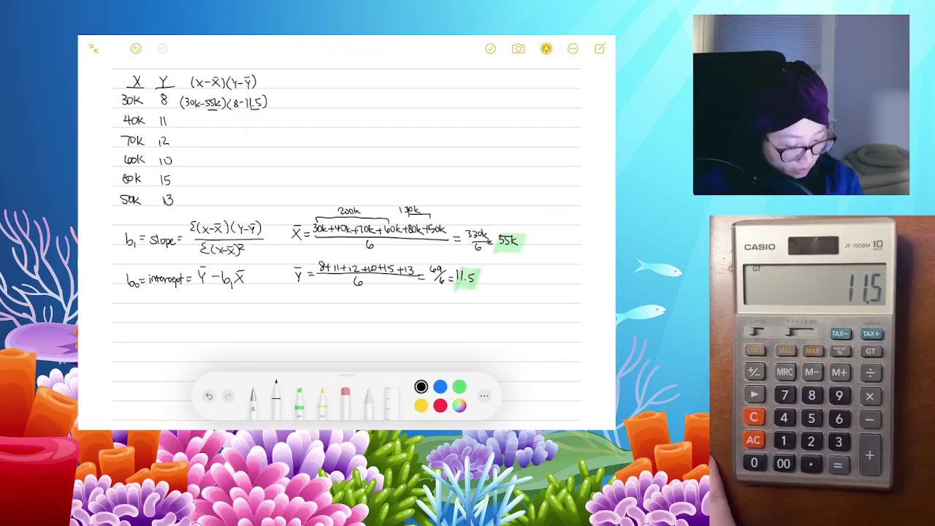
drag(209, 396, 137, 299)
click(102, 106)
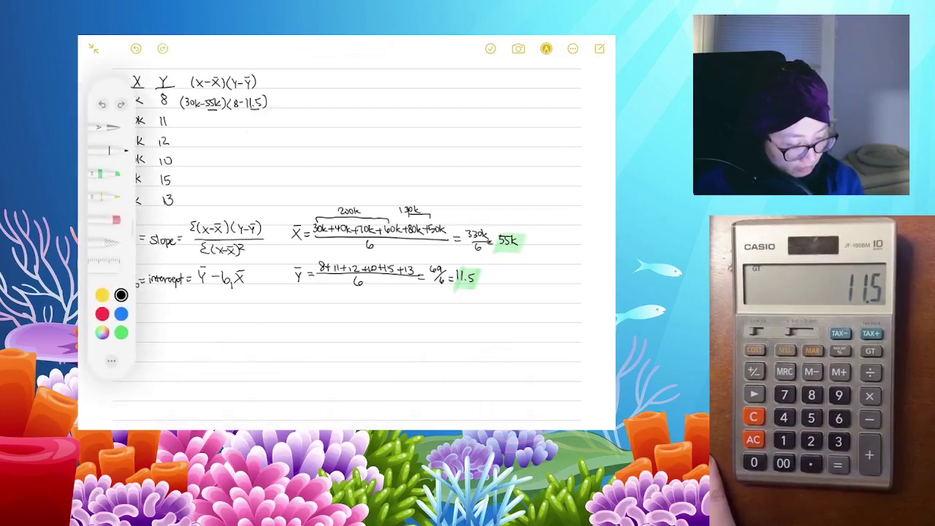
click(121, 314)
drag(493, 245, 519, 251)
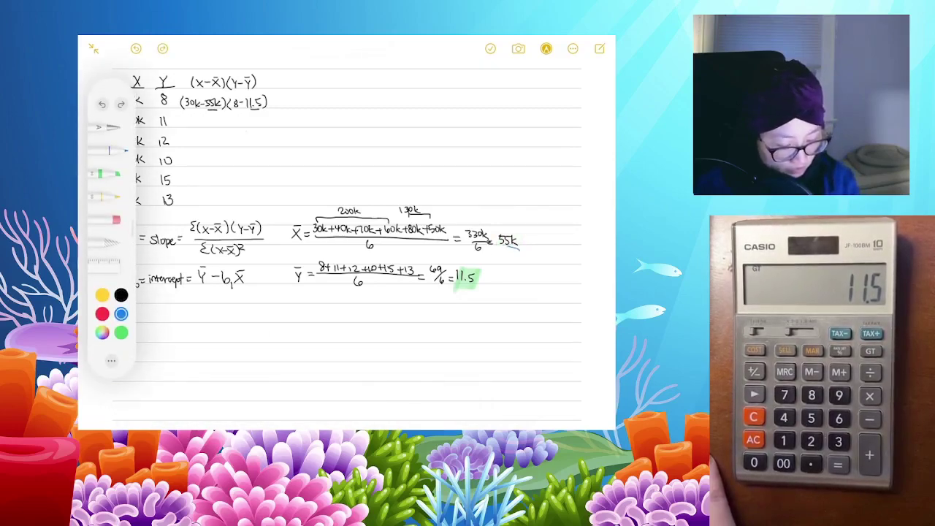
key(ctrl+z)
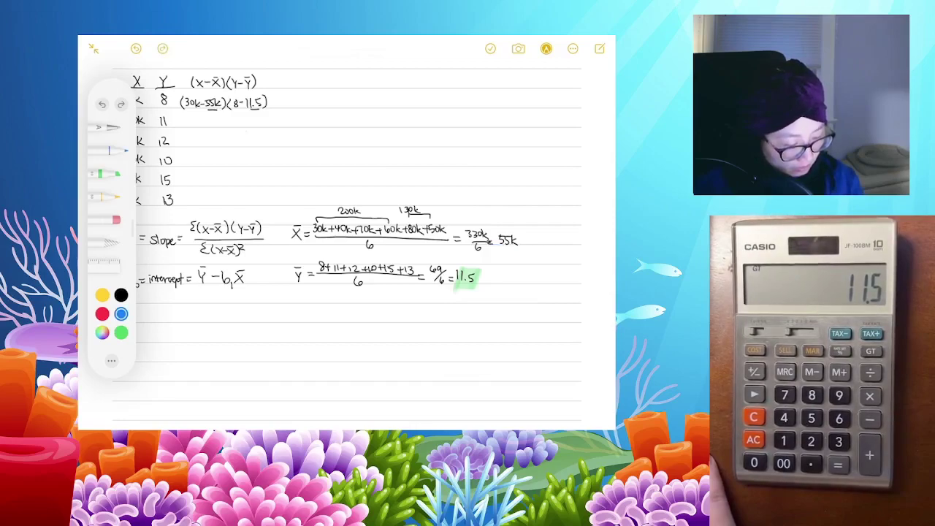
click(110, 197)
click(110, 175)
drag(498, 251, 518, 250)
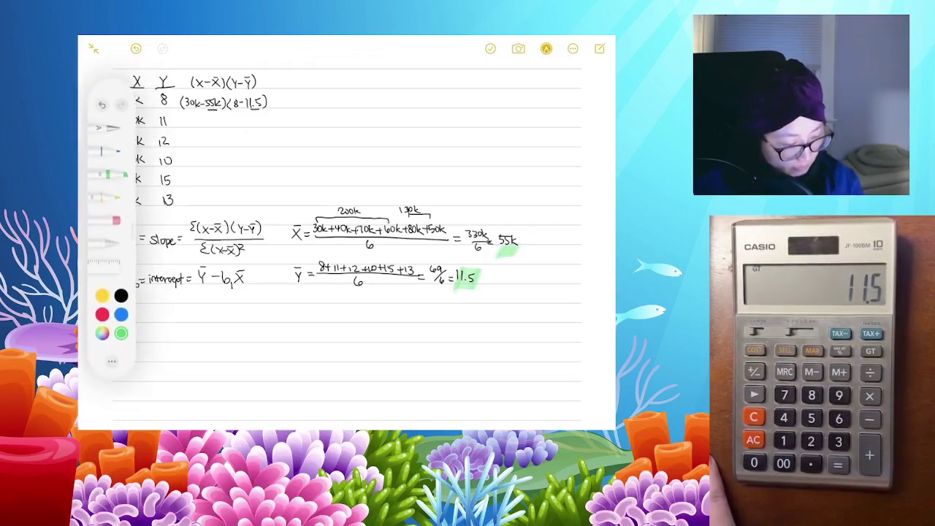
click(102, 104)
click(121, 314)
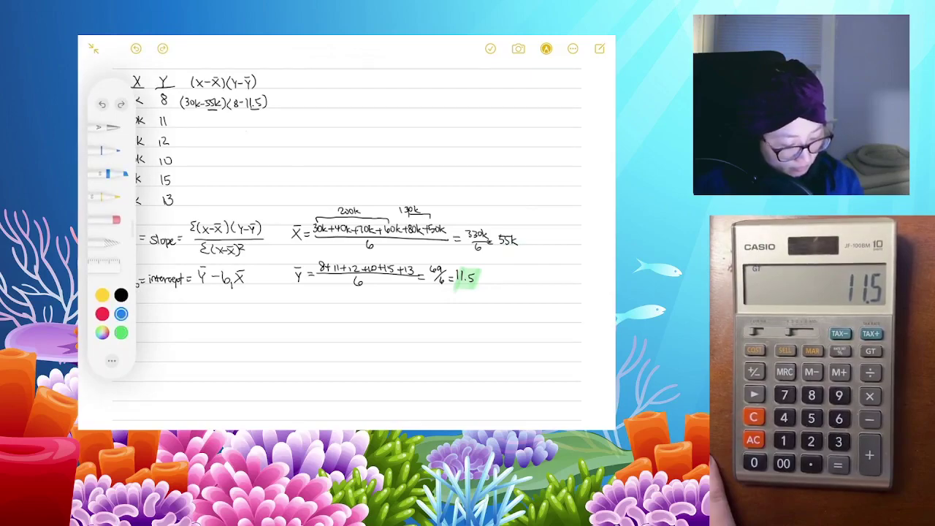
drag(518, 246, 494, 240)
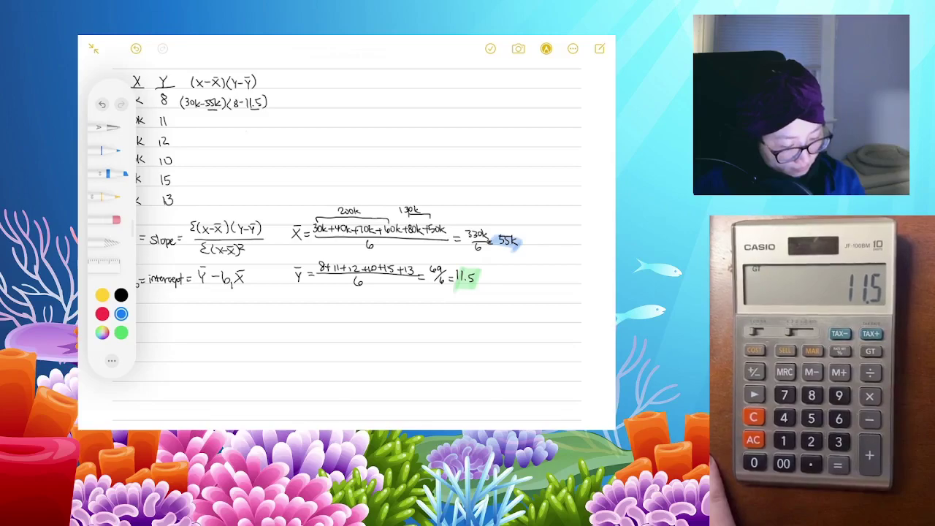
Step: Highlight 55K in the product column's first row in blue with the thinnest highlighter, and switch back to the black pen
drag(207, 108, 219, 107)
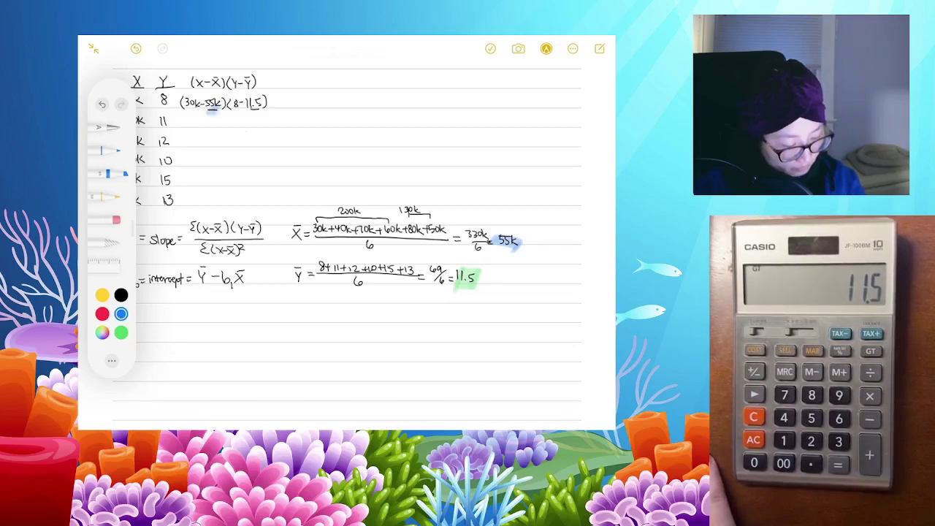
click(110, 174)
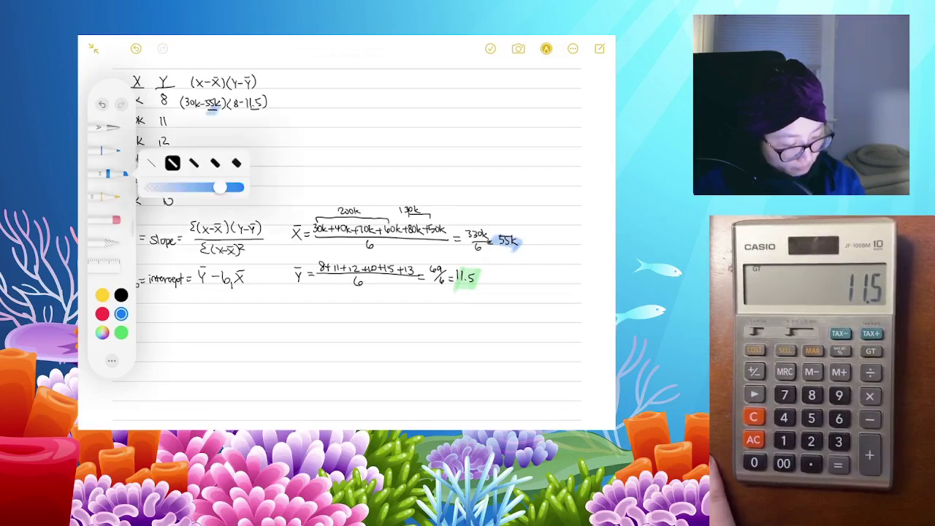
mouse_move(220, 188)
mouse_down()
mouse_move(203, 188)
mouse_move(219, 188)
mouse_up()
click(151, 163)
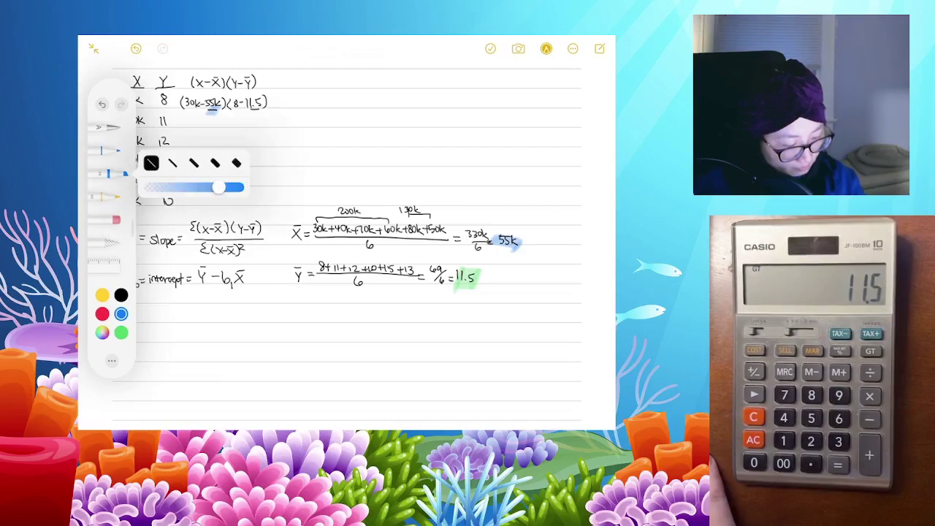
click(300, 149)
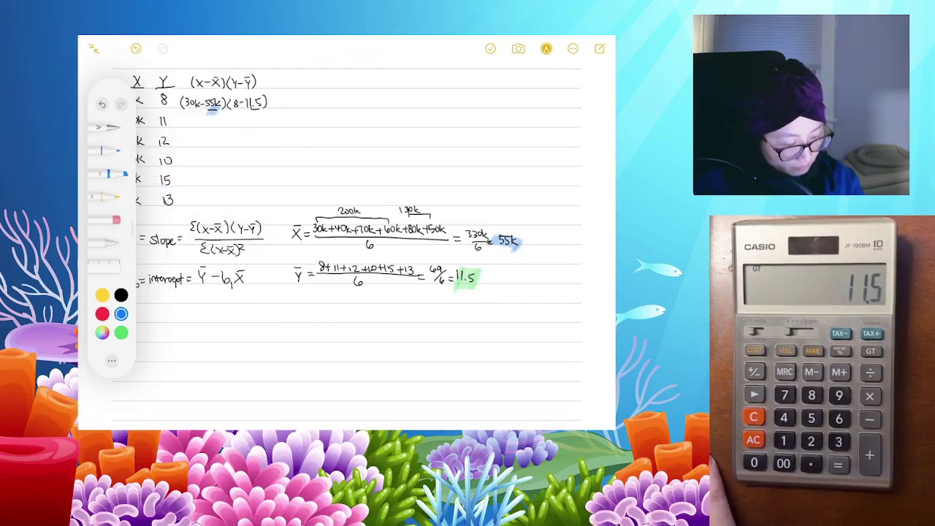
click(103, 105)
drag(202, 109, 219, 111)
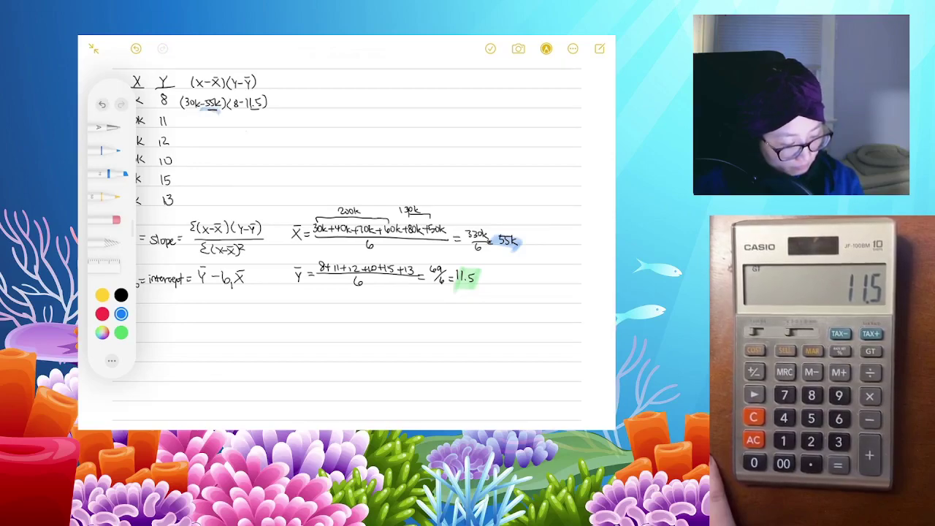
click(109, 150)
click(121, 295)
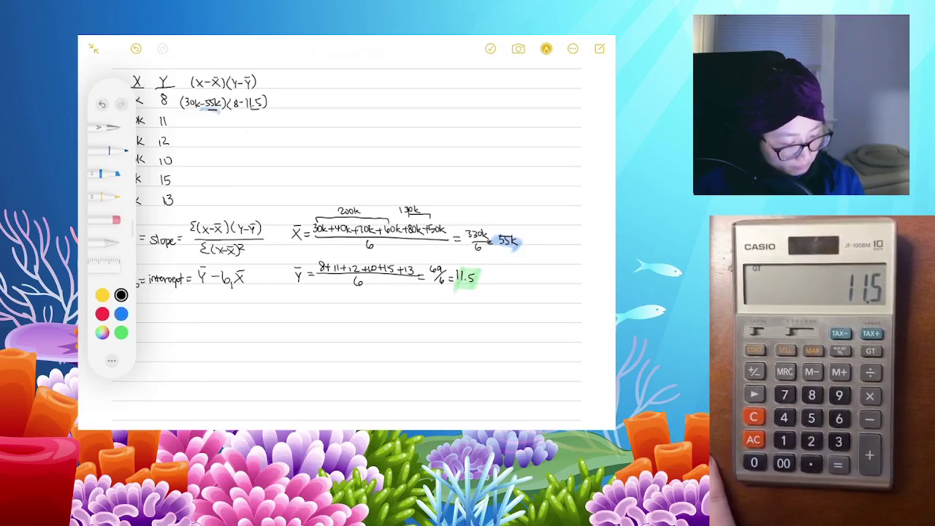
Step: Dock the drawing tools clear of the data and write (40K-55K)(8-11) as the product for the second row
drag(184, 115, 183, 127)
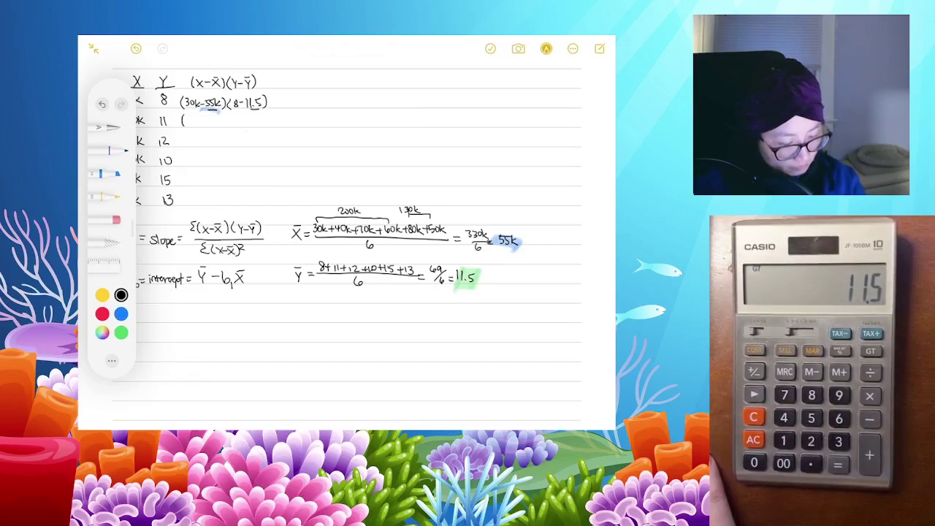
drag(133, 228, 351, 392)
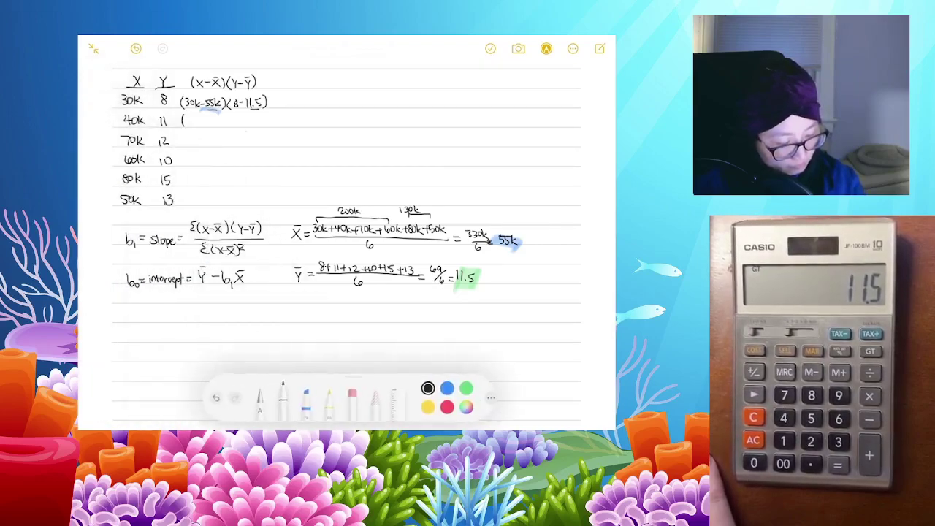
drag(185, 116, 205, 125)
drag(211, 121, 248, 129)
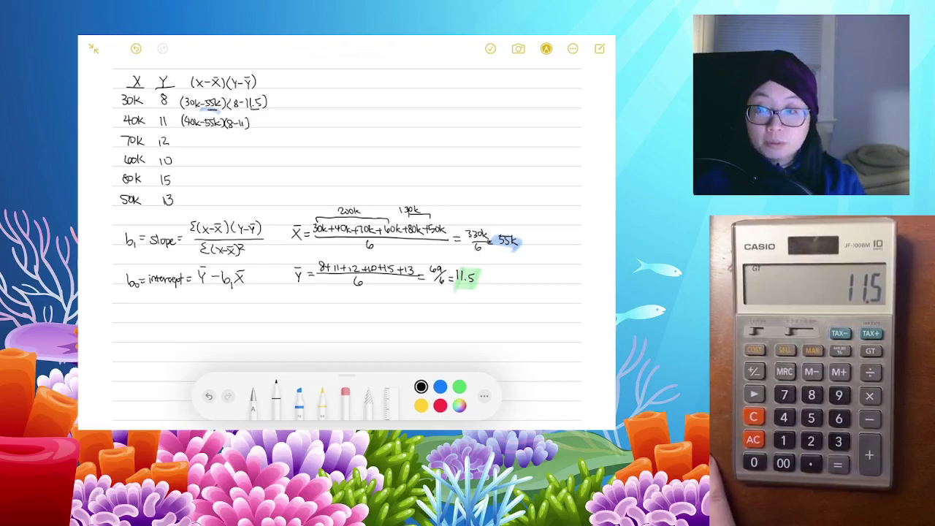
Step: Write (70K-55K)(12-11) in the third row and (60K-55K)(10-11) in the fourth row of the product column
mouse_move(183, 135)
mouse_down()
mouse_move(181, 146)
mouse_move(242, 147)
mouse_up()
drag(242, 143, 246, 146)
drag(250, 138, 249, 146)
drag(252, 136, 252, 149)
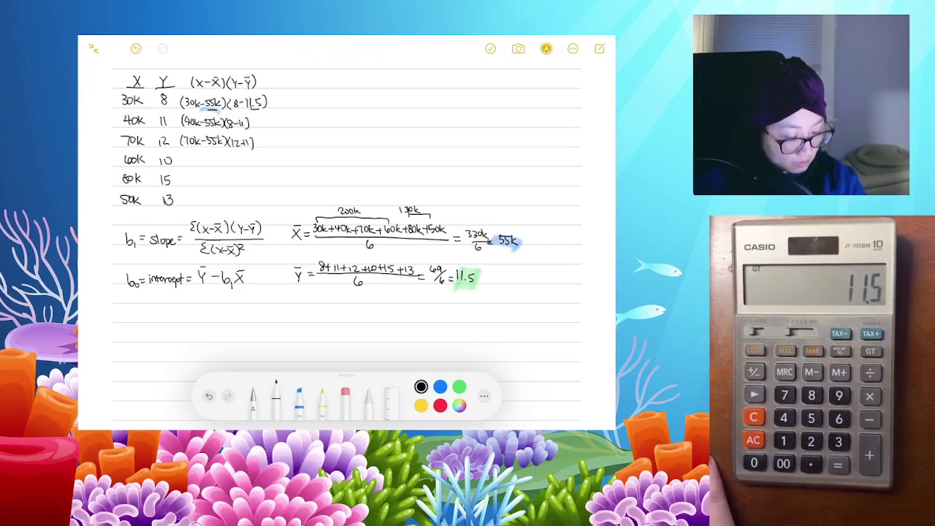
mouse_move(183, 156)
mouse_down()
mouse_move(182, 167)
mouse_move(191, 158)
mouse_up()
drag(193, 155, 199, 164)
drag(199, 160, 226, 165)
mouse_move(230, 156)
mouse_down()
mouse_move(228, 165)
mouse_move(249, 167)
mouse_up()
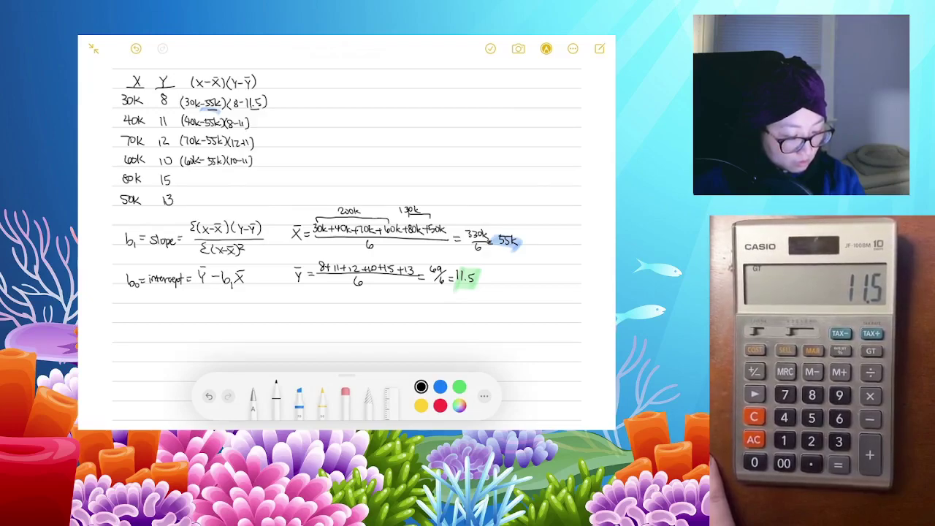
Step: Erase the closing parentheses of product rows two to four and extend their 11 to 11.5 in black pen
click(345, 389)
drag(241, 116, 251, 167)
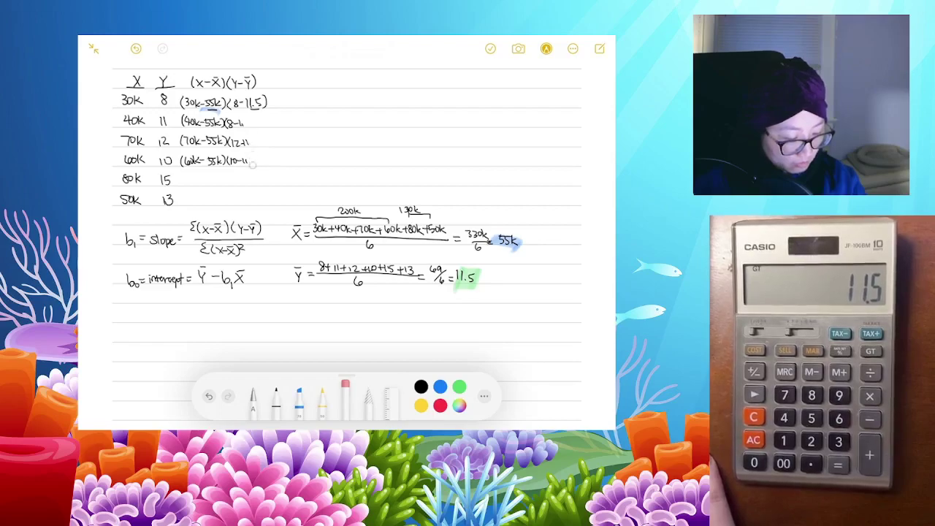
click(276, 391)
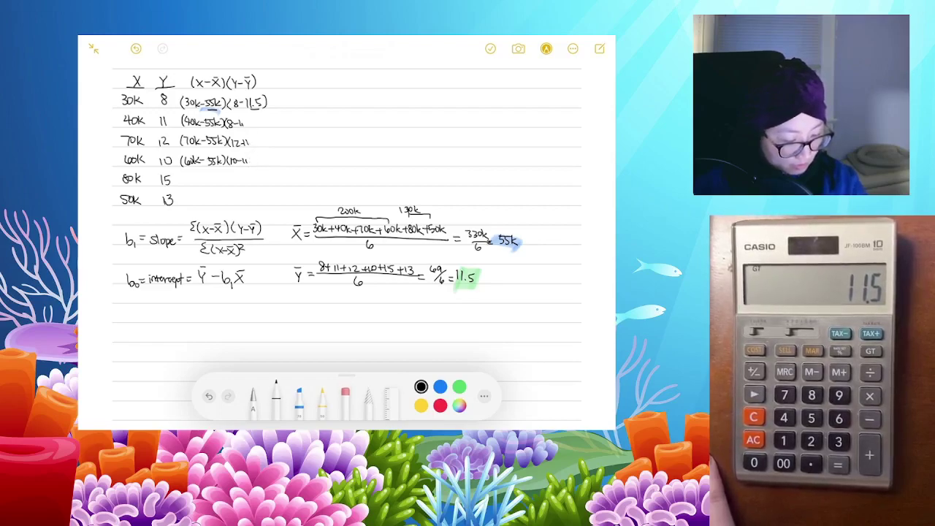
drag(256, 117, 259, 157)
drag(260, 153, 261, 166)
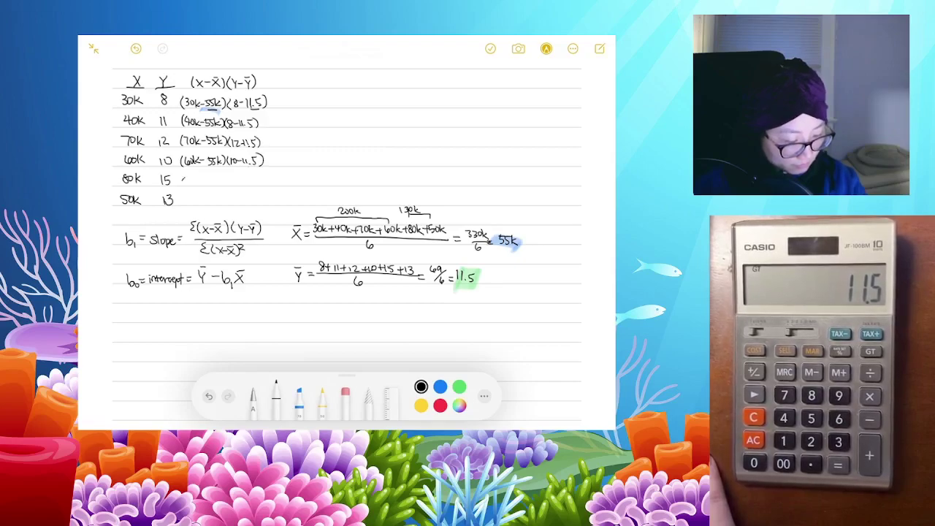
Step: Write (80K-55K)(15-11.5) in the fifth row and (50K-55K)(13-11.5) in the sixth row of the product column
drag(187, 178, 261, 184)
click(258, 185)
drag(266, 173, 267, 188)
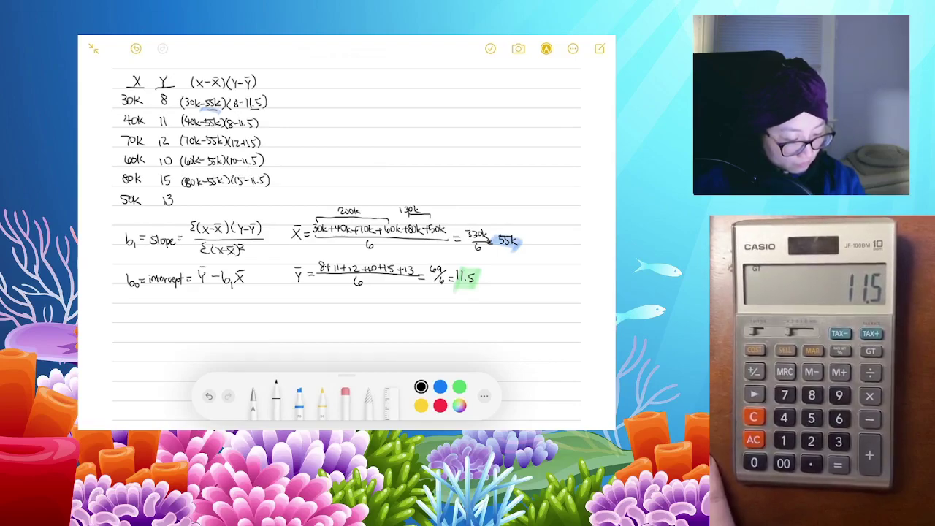
drag(194, 196, 189, 204)
drag(197, 197, 200, 204)
drag(204, 198, 212, 204)
drag(214, 195, 235, 204)
drag(238, 196, 246, 200)
drag(249, 196, 259, 204)
drag(263, 195, 264, 205)
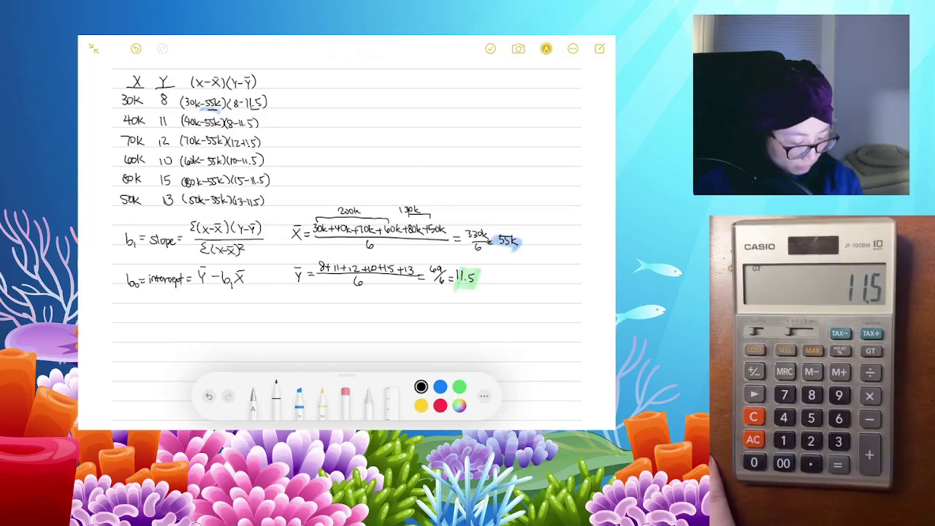
Step: Highlight 55K in blue in product rows two to six, and switch the highlighter to green
click(299, 395)
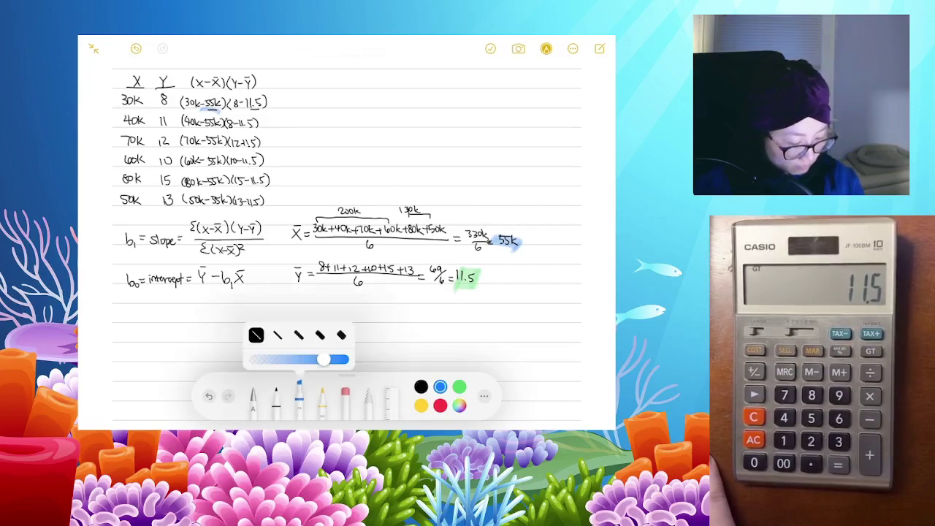
click(299, 394)
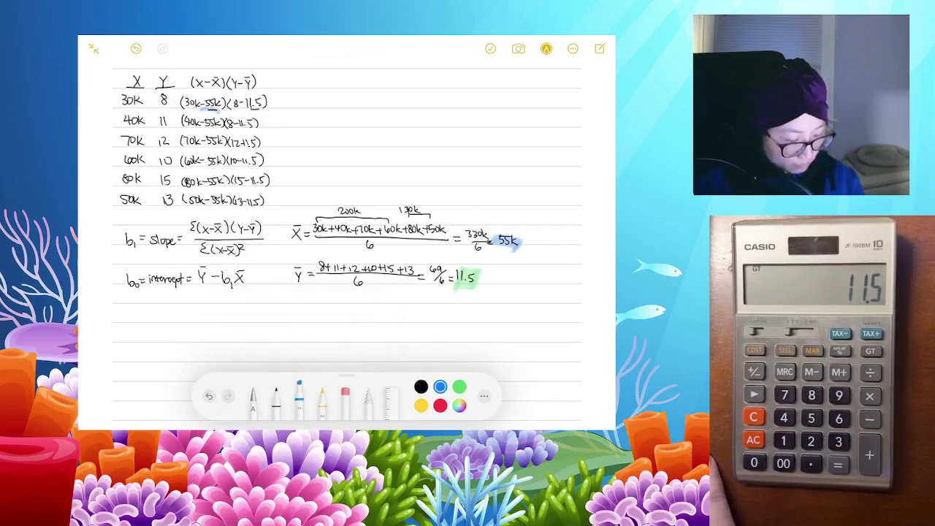
mouse_move(202, 128)
mouse_down()
mouse_move(223, 128)
mouse_move(226, 203)
mouse_up()
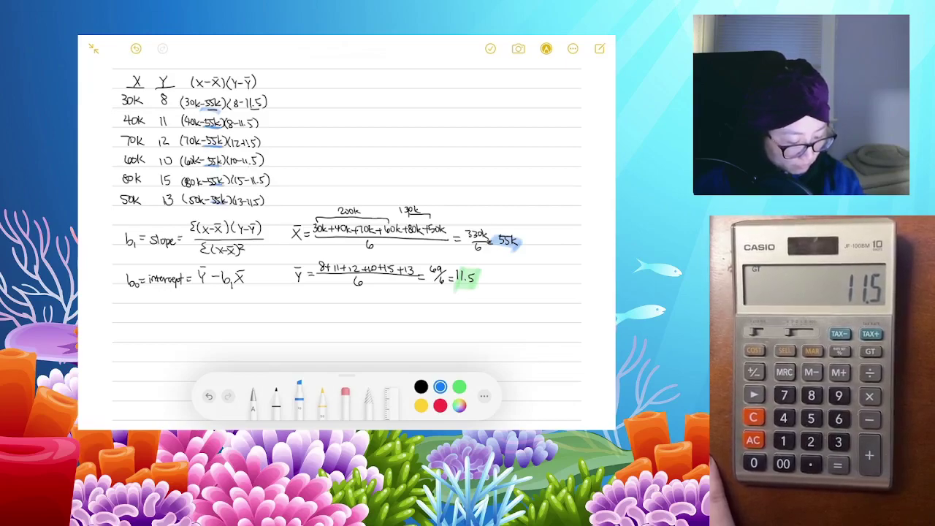
click(459, 387)
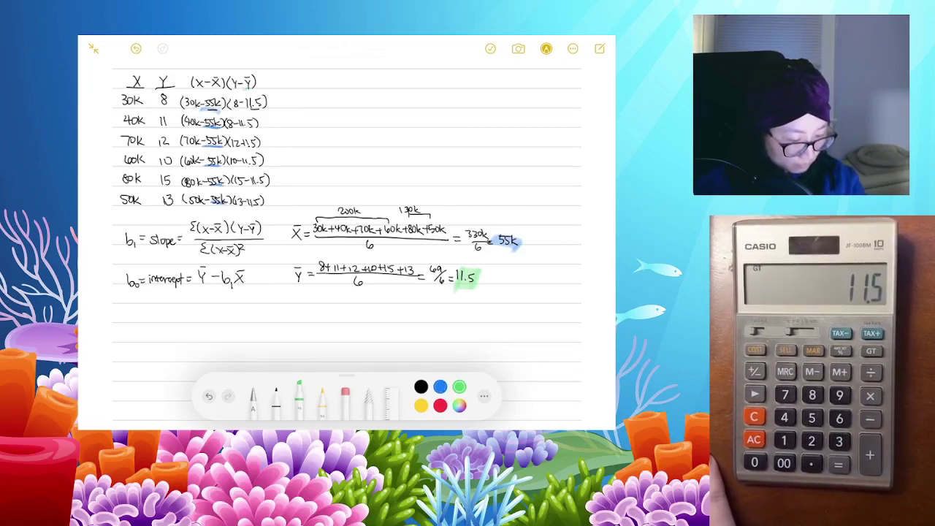
click(490, 48)
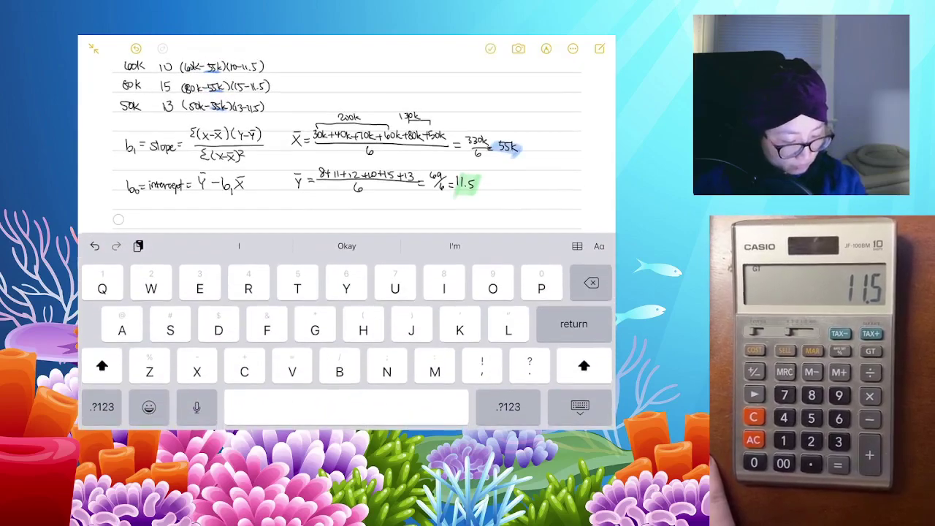
click(580, 407)
click(127, 263)
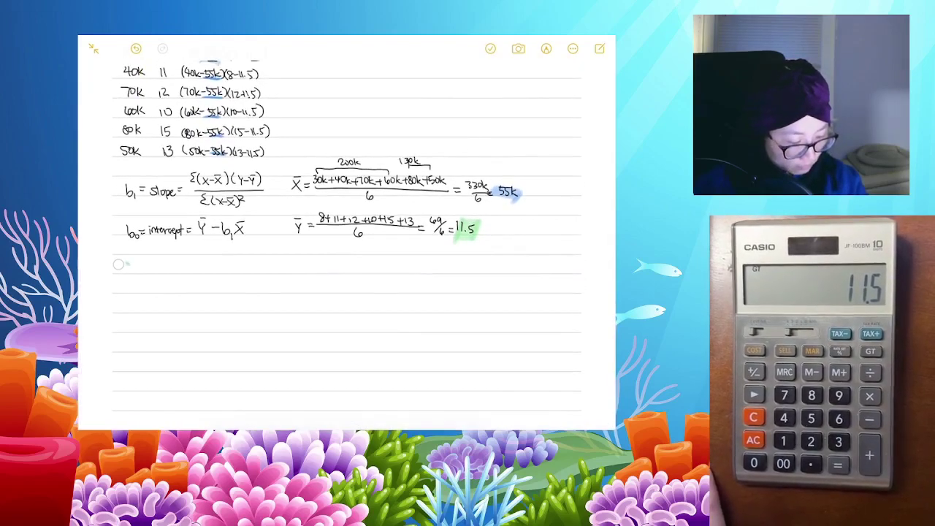
click(136, 48)
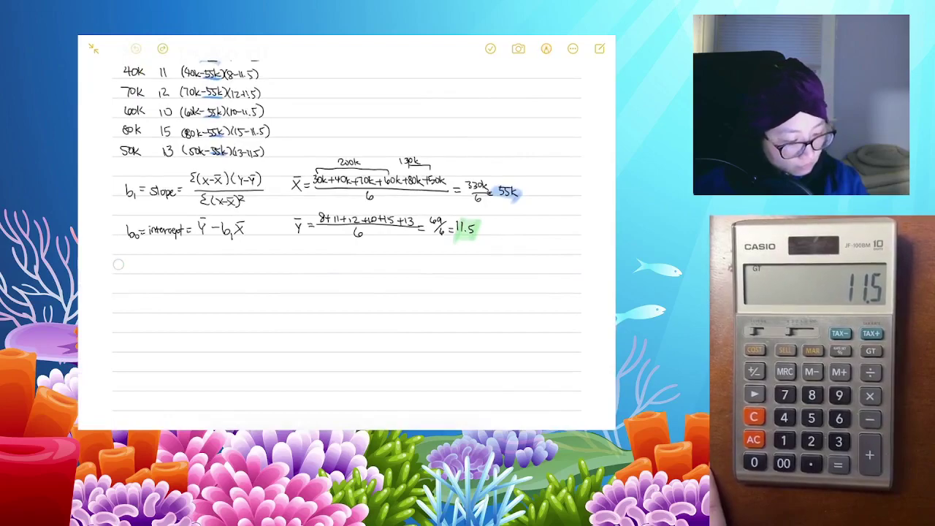
click(136, 48)
Step: Underline 11.5 in green in product rows two to six, and add a black equals sign after the second row's product
click(545, 48)
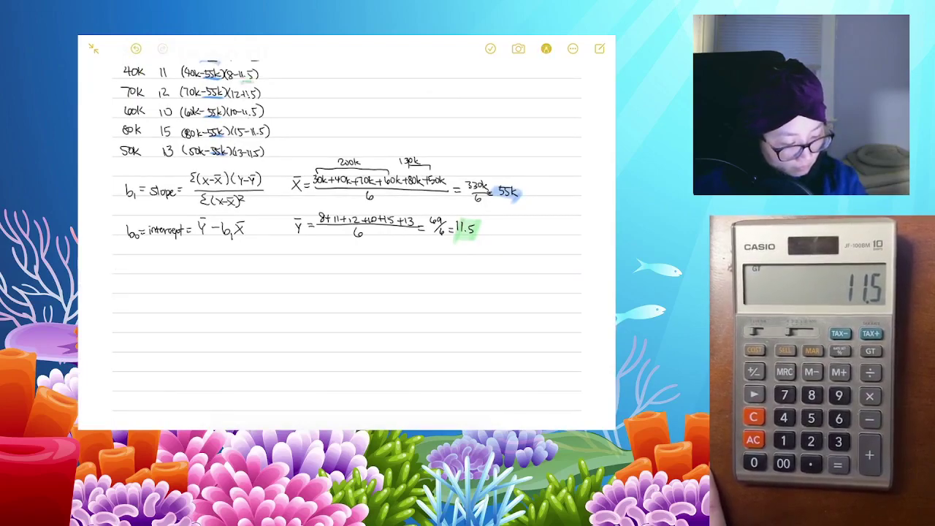
mouse_move(243, 100)
mouse_down()
mouse_move(261, 100)
mouse_move(263, 157)
mouse_up()
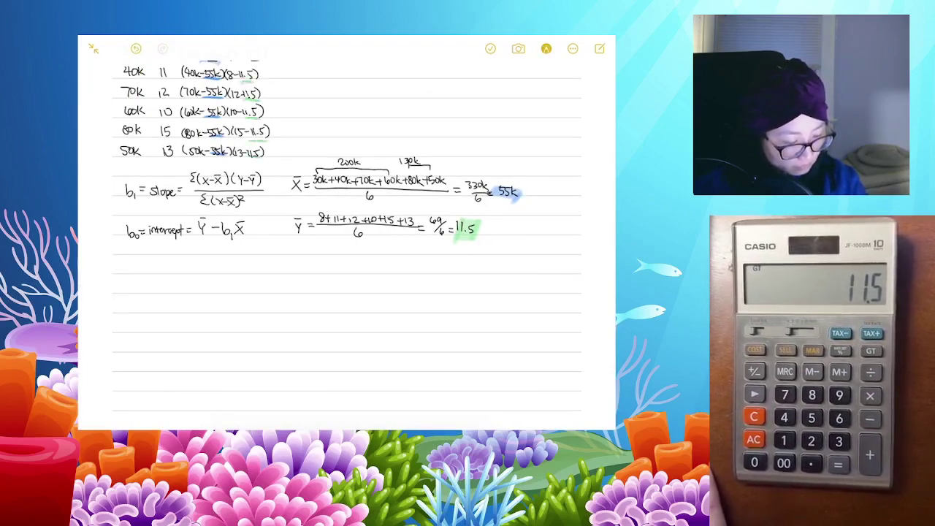
click(546, 48)
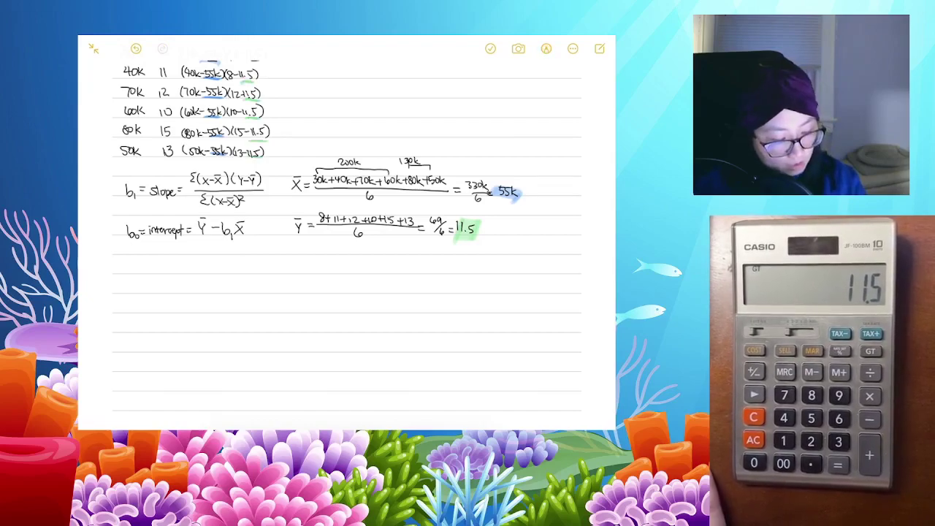
click(546, 49)
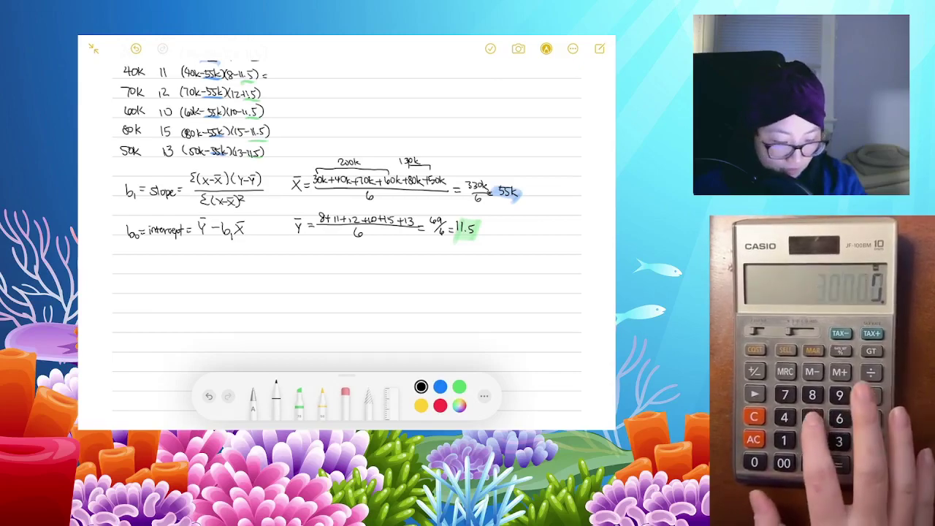
drag(590, 285, 593, 341)
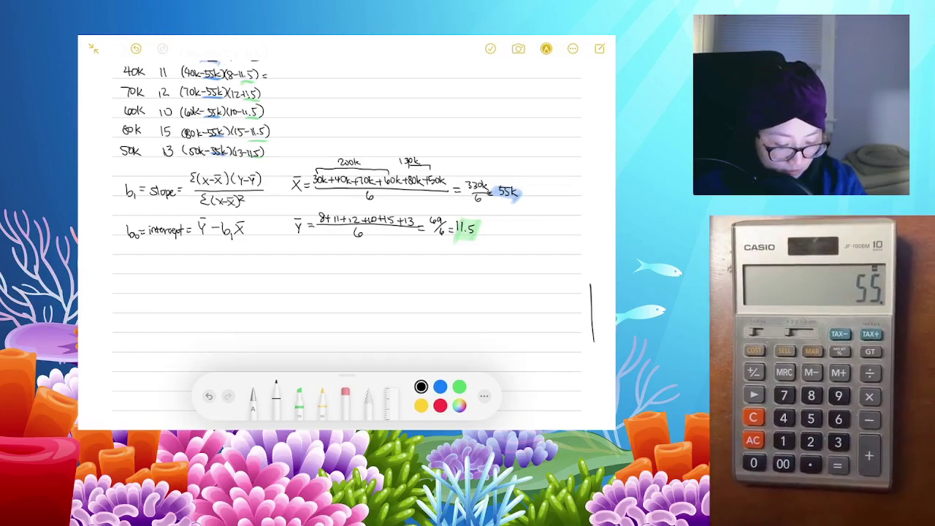
key(ctrl+z)
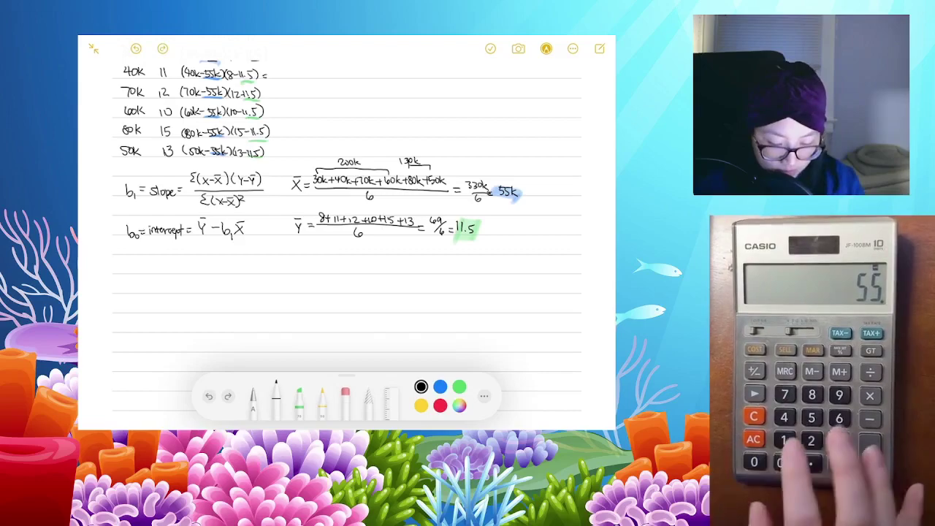
click(546, 49)
scroll(347, 220, up, 1)
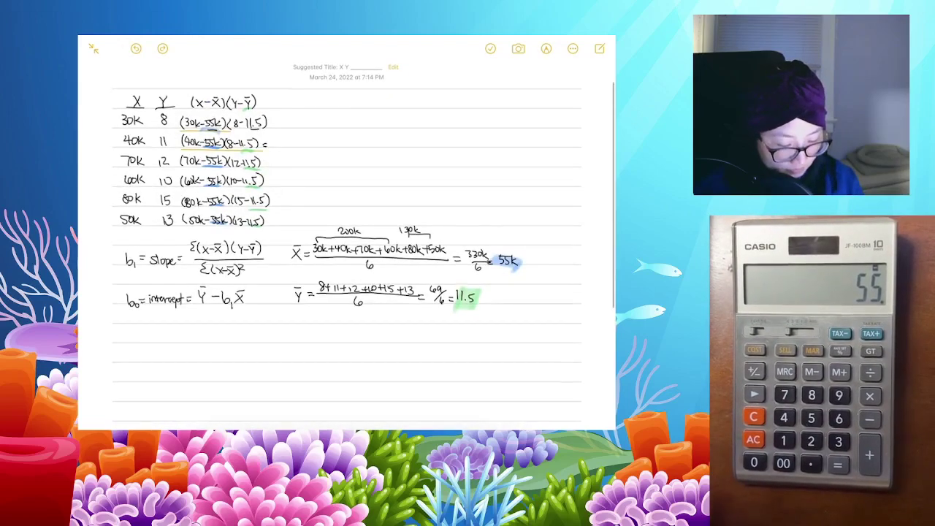
click(547, 48)
drag(597, 231, 601, 220)
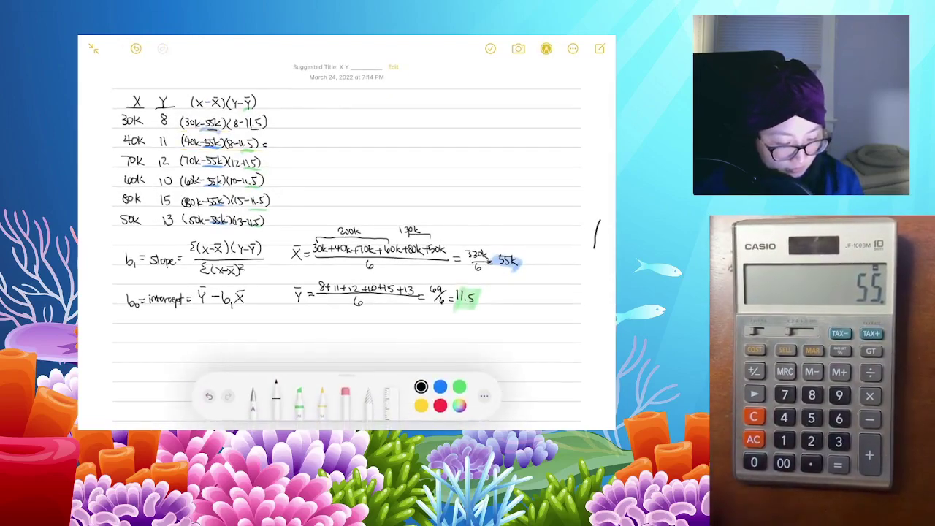
click(136, 49)
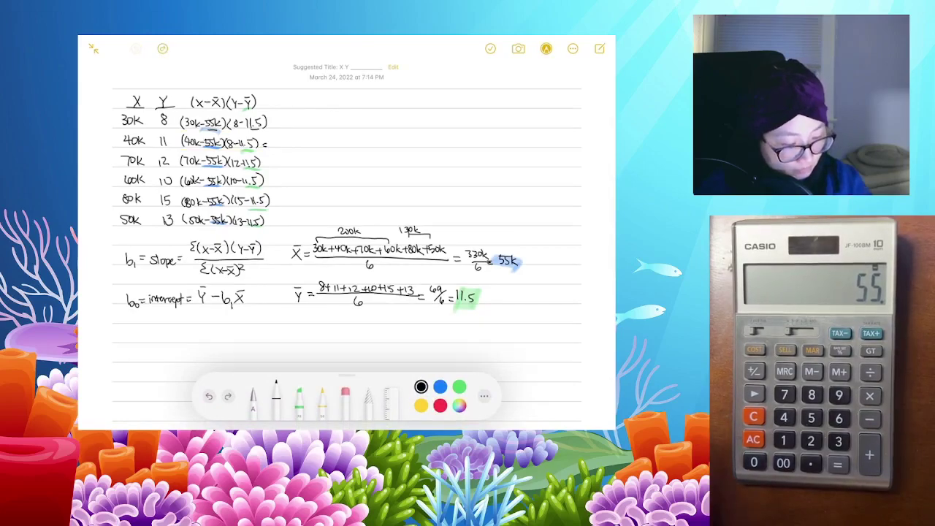
click(546, 49)
scroll(347, 219, down, 1)
scroll(347, 219, down, 1)
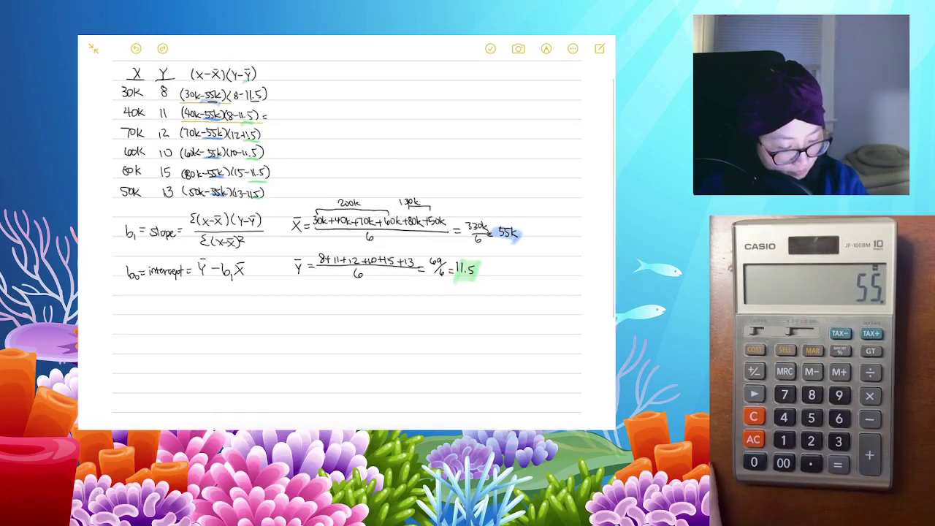
Step: Write = (-25K)(-3.5) after the first row's product, evaluating the two differences
click(547, 48)
drag(270, 93, 275, 92)
drag(270, 96, 275, 96)
drag(279, 90, 277, 99)
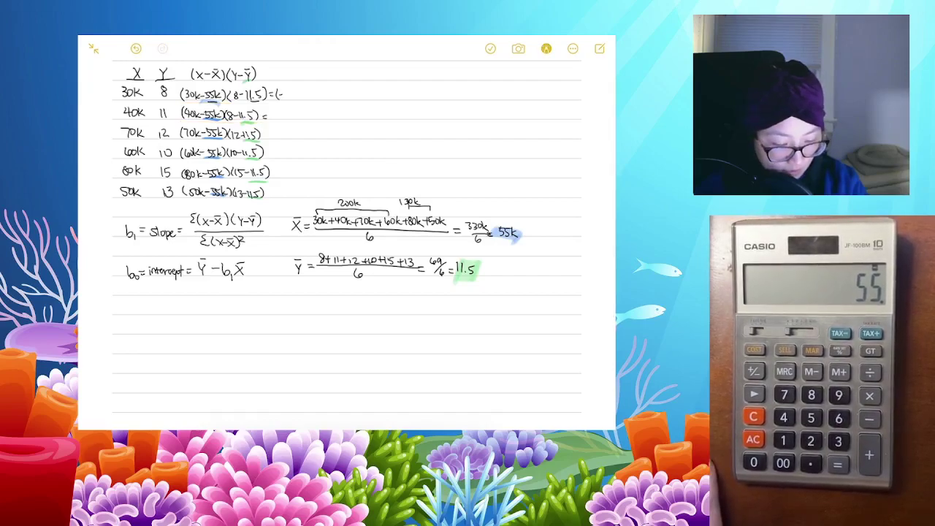
click(547, 48)
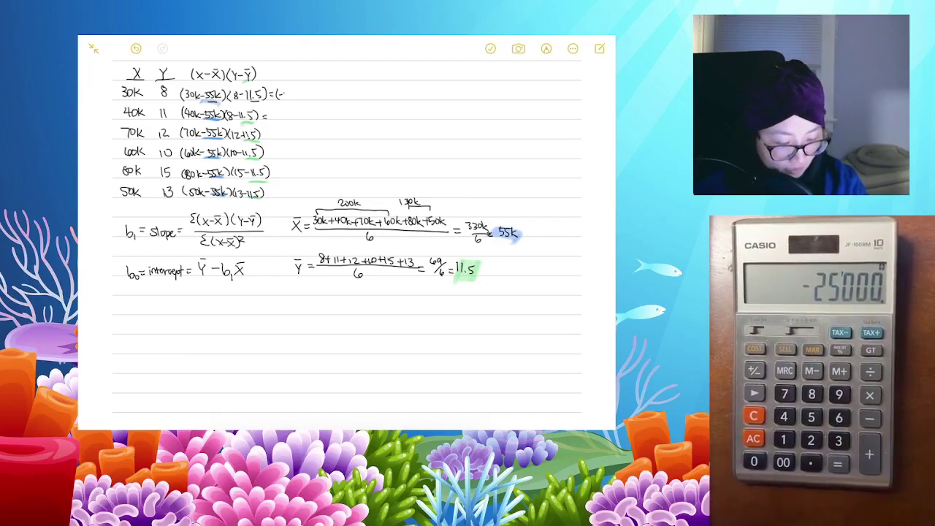
click(546, 48)
drag(284, 92, 305, 100)
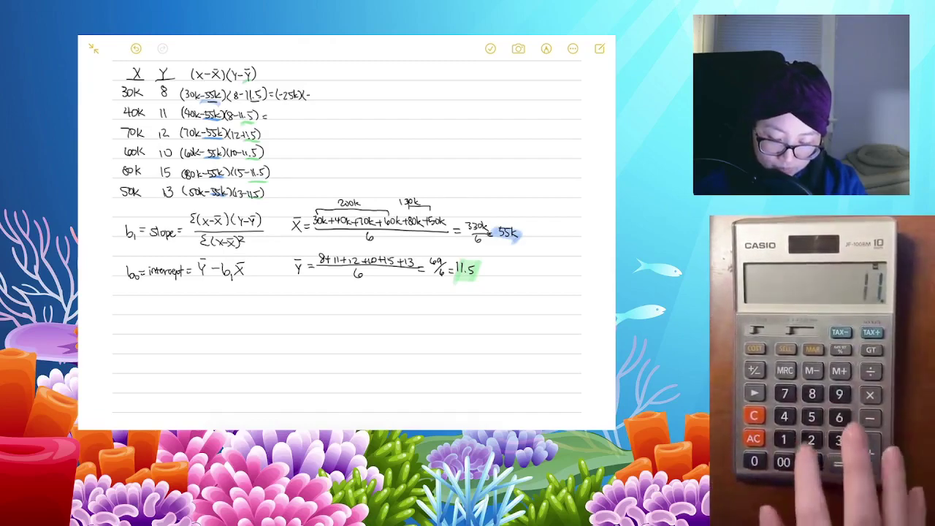
drag(311, 91, 323, 100)
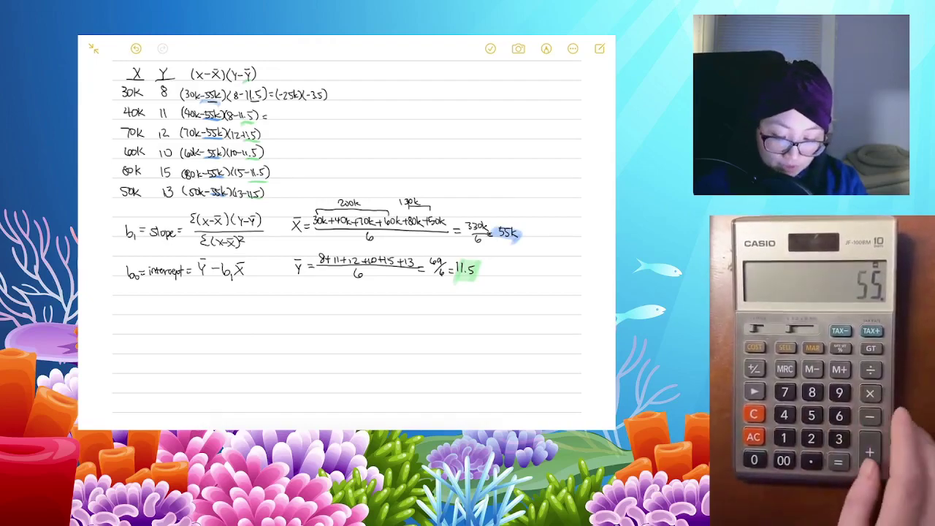
drag(271, 112, 277, 117)
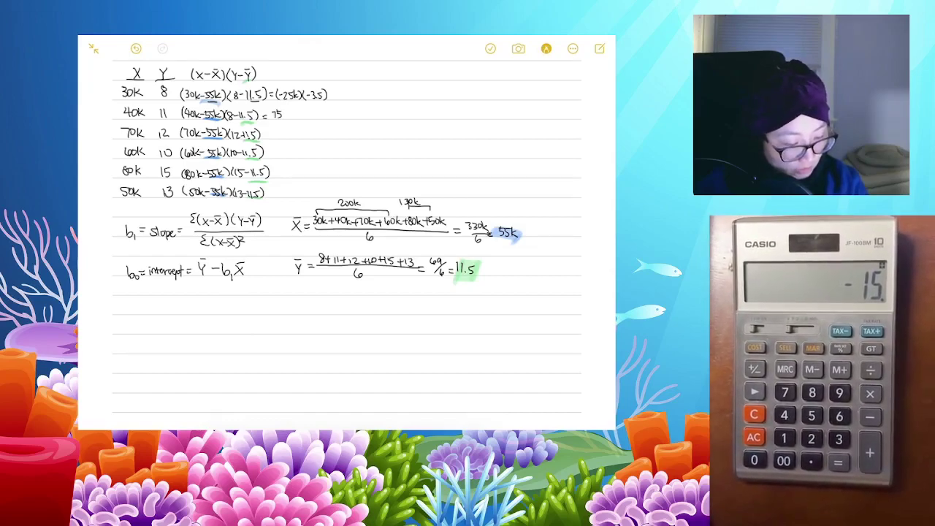
click(136, 48)
key(ctrl+z)
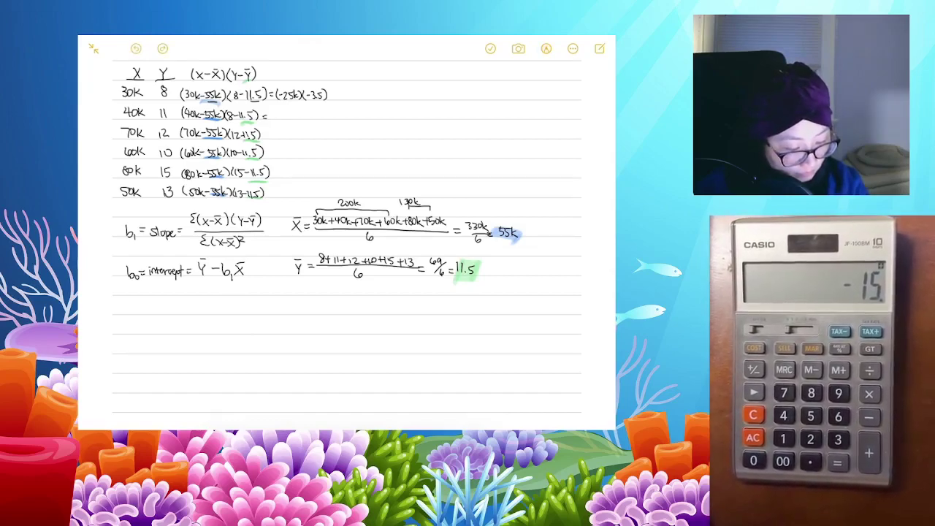
Step: Write (-15K)( after the second row's equals sign, and correct that row's product so its Y value is 11
mouse_move(279, 111)
mouse_down()
mouse_move(271, 117)
mouse_move(295, 117)
mouse_up()
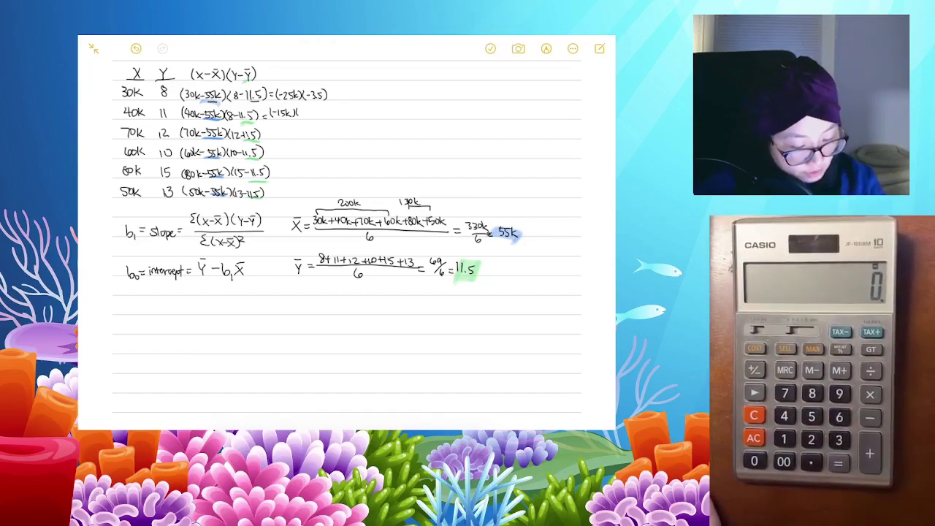
click(547, 48)
click(346, 401)
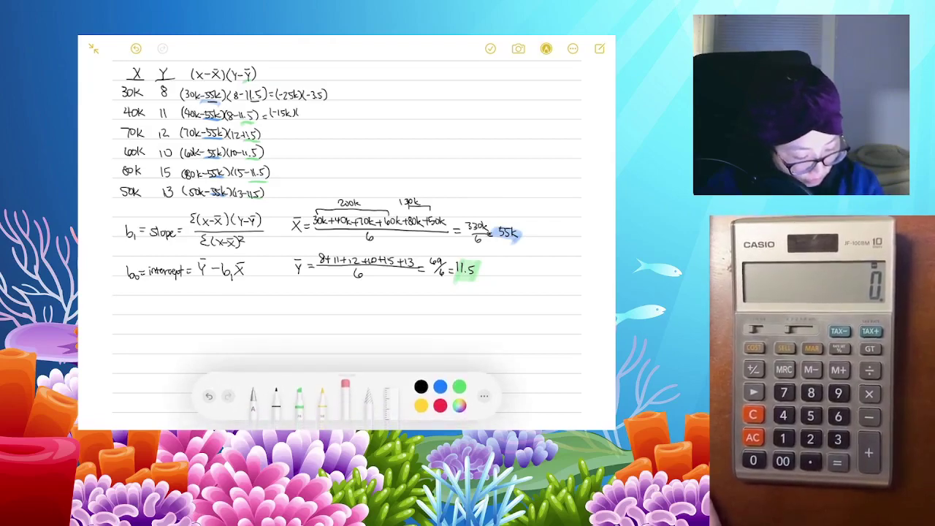
mouse_move(243, 113)
mouse_down()
mouse_move(232, 115)
mouse_move(247, 116)
mouse_up()
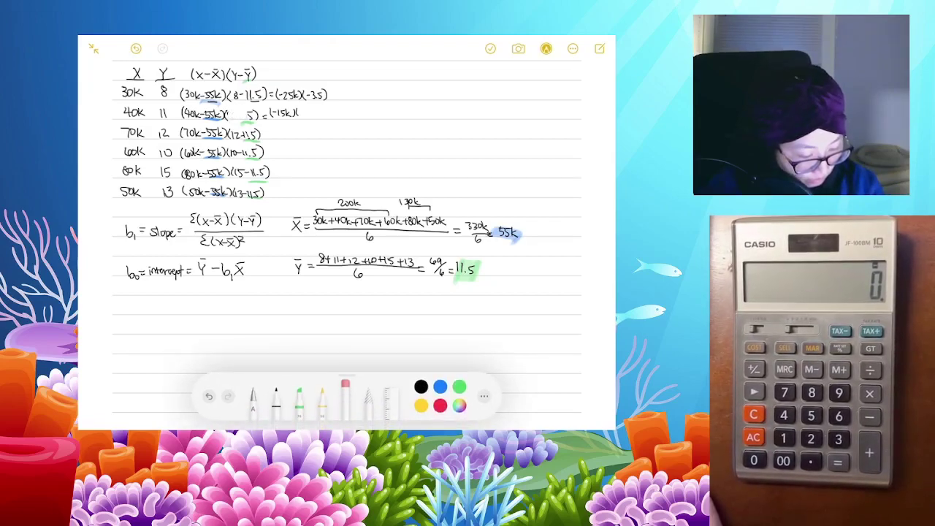
click(276, 402)
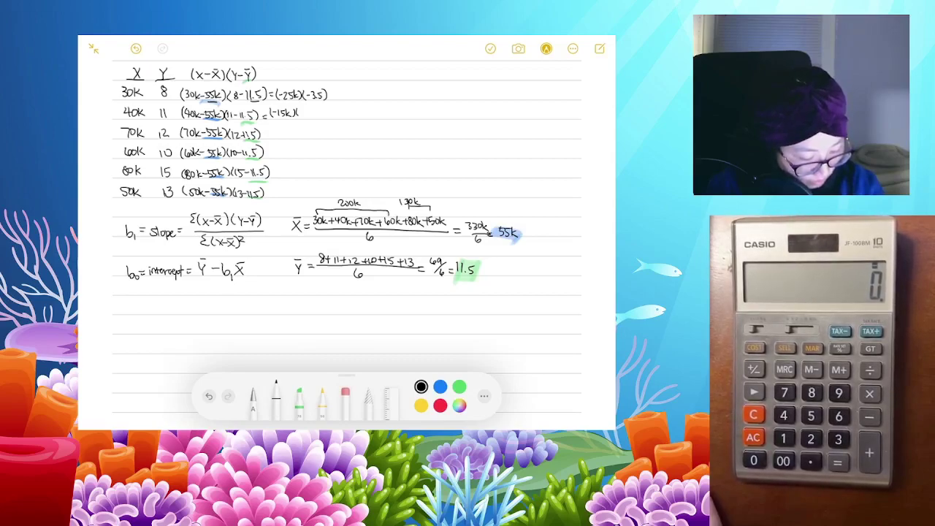
Step: Complete the second row's evaluated product with (-0.5), and add an equals sign after the third row's product
click(546, 48)
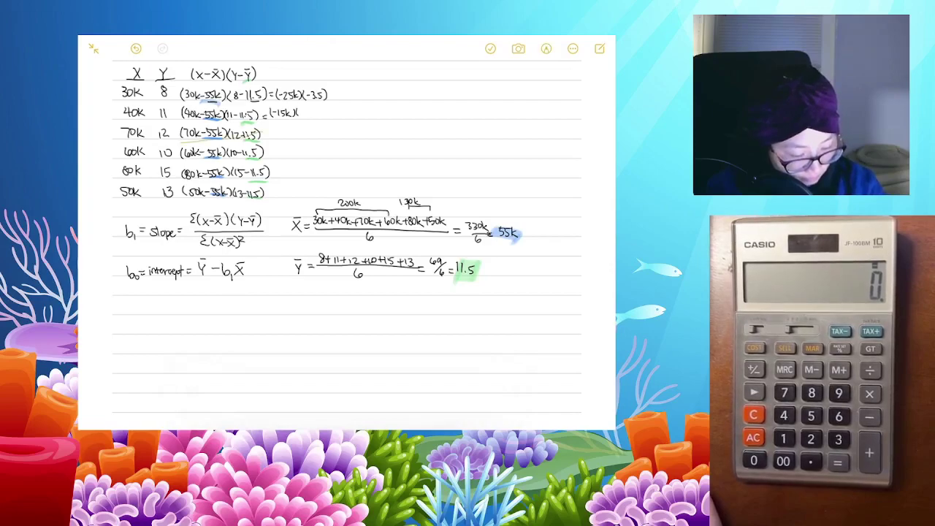
click(547, 48)
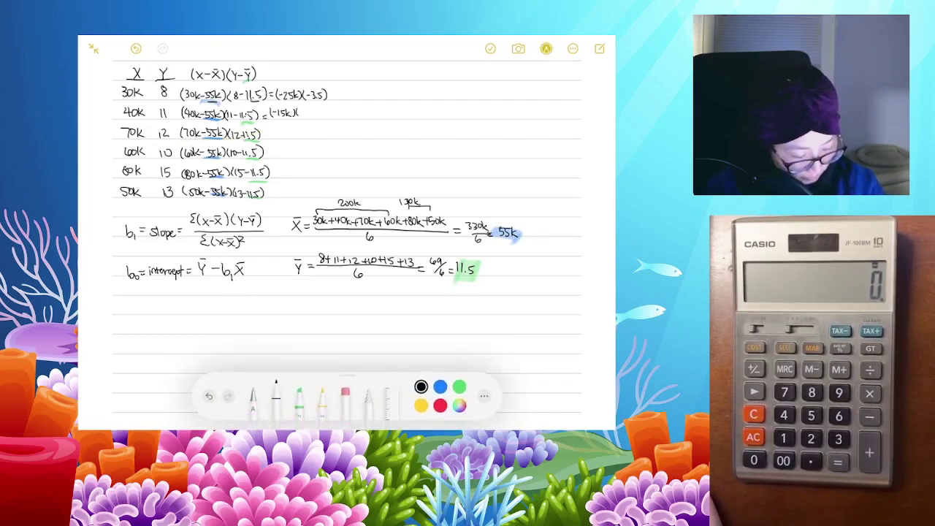
click(547, 49)
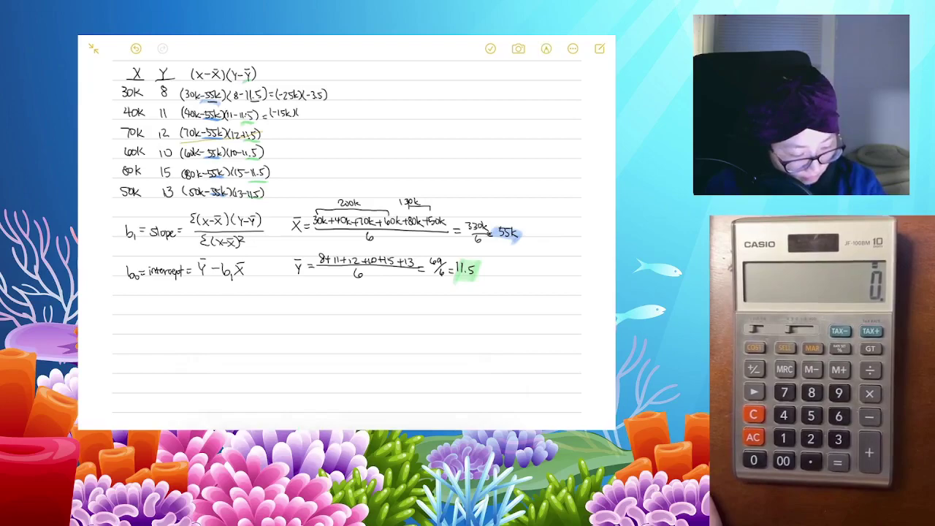
drag(299, 113, 320, 118)
click(312, 115)
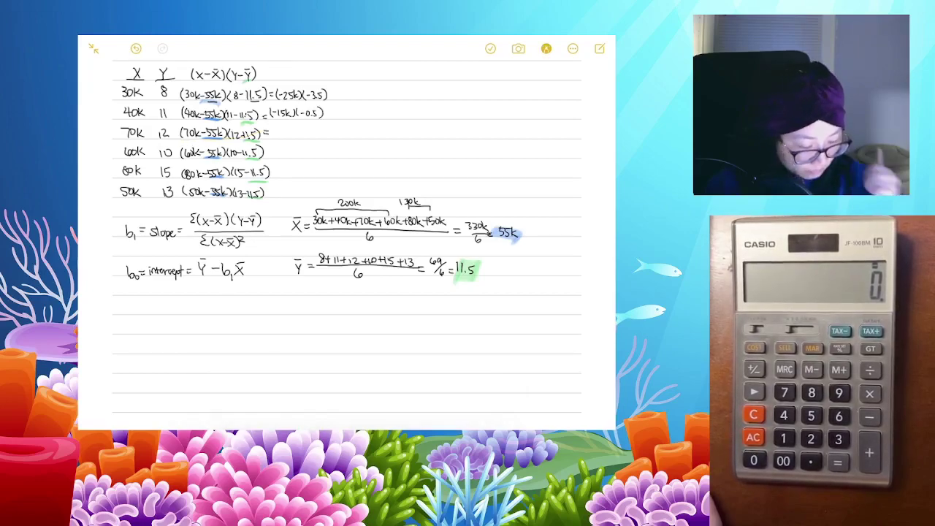
Step: Write (15K)(.5) after the third row's equals sign, and start the fourth row's evaluation with = (-5K
click(546, 48)
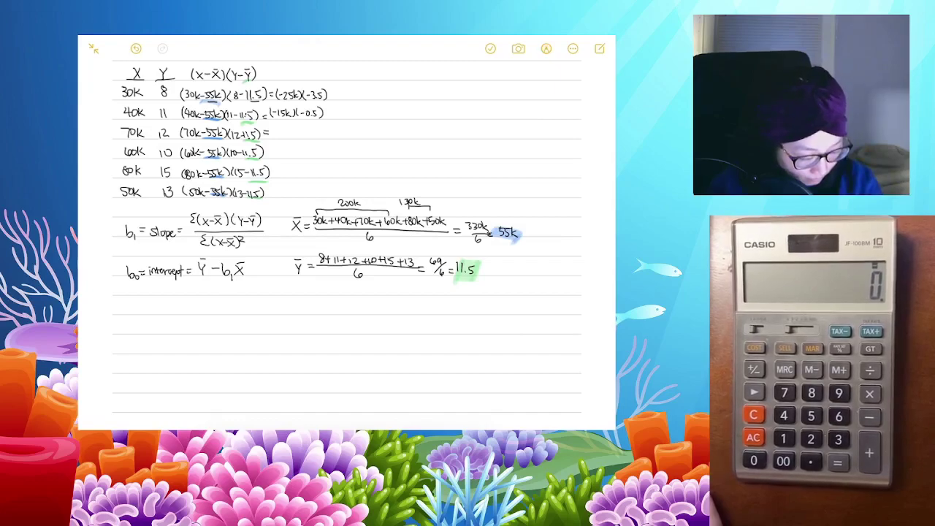
click(547, 49)
drag(276, 128, 275, 138)
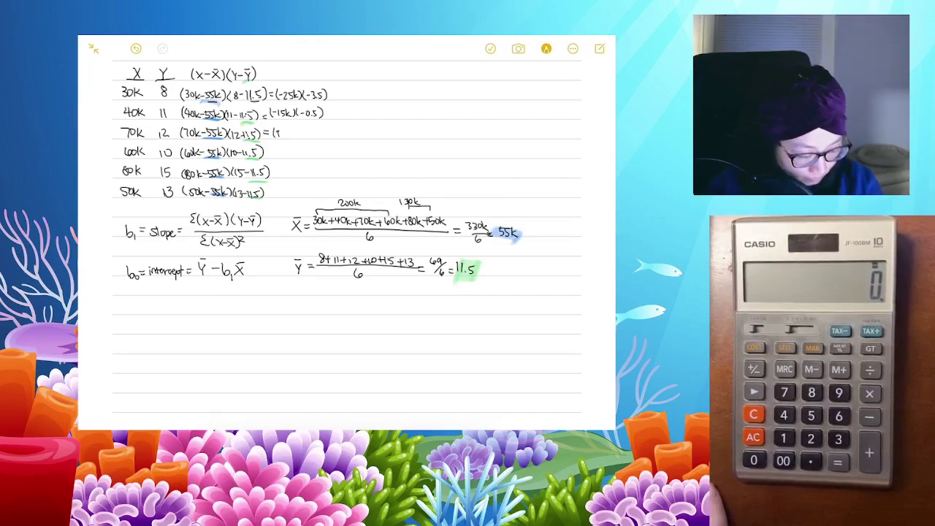
click(136, 49)
click(546, 48)
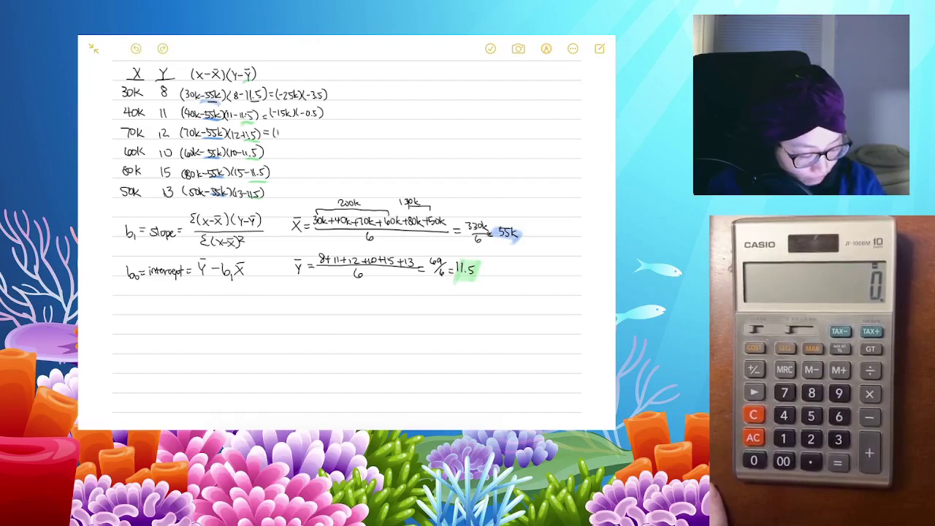
drag(277, 131, 277, 136)
drag(284, 131, 297, 139)
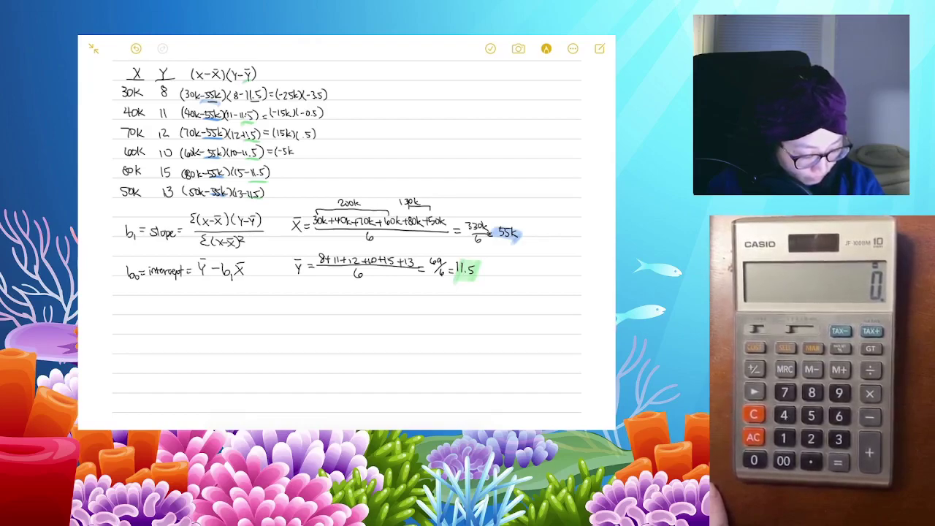
Step: Finish the fourth row with (-1.5), and write (25K)(3.5) and (-5K)(1.5) as the evaluated fifth and sixth rows
drag(301, 148, 302, 157)
mouse_move(304, 152)
mouse_down()
mouse_move(323, 157)
mouse_move(291, 174)
mouse_up()
click(313, 155)
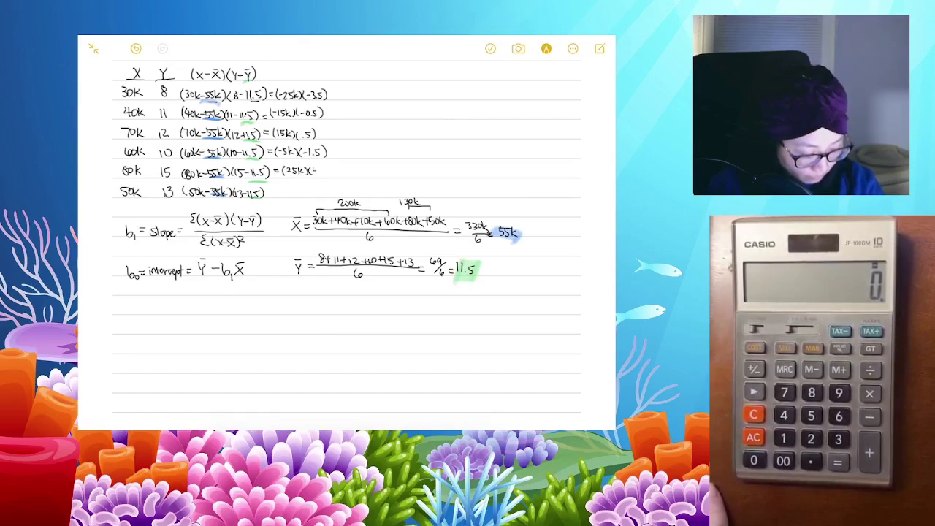
mouse_move(326, 166)
mouse_down()
mouse_move(327, 176)
mouse_move(284, 195)
mouse_move(304, 196)
mouse_up()
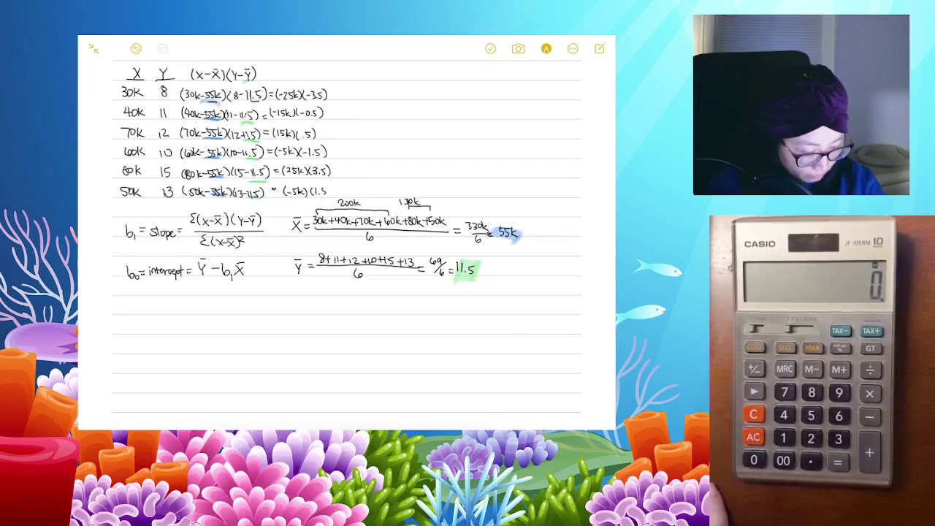
drag(328, 185, 329, 196)
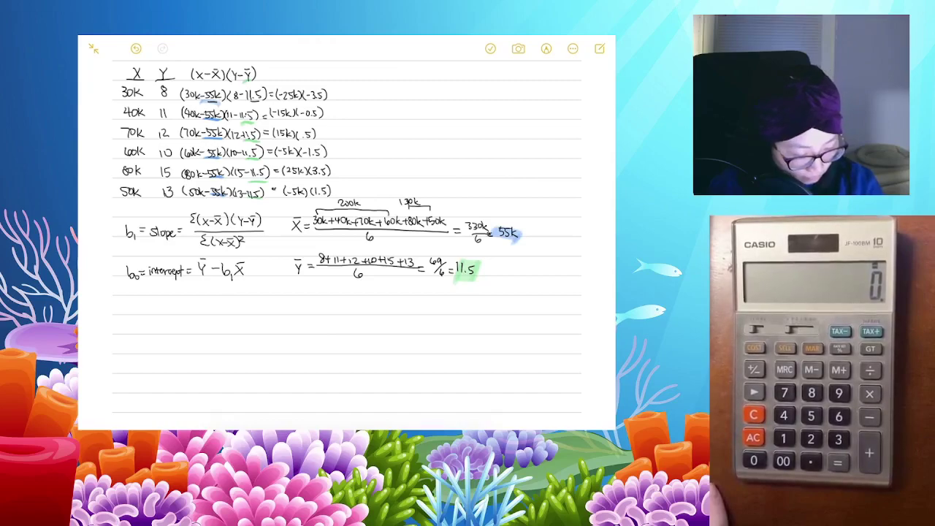
Step: Erase the minus sign before 5K in the fourth row so its evaluated product reads (5K)(-1.5)
click(547, 49)
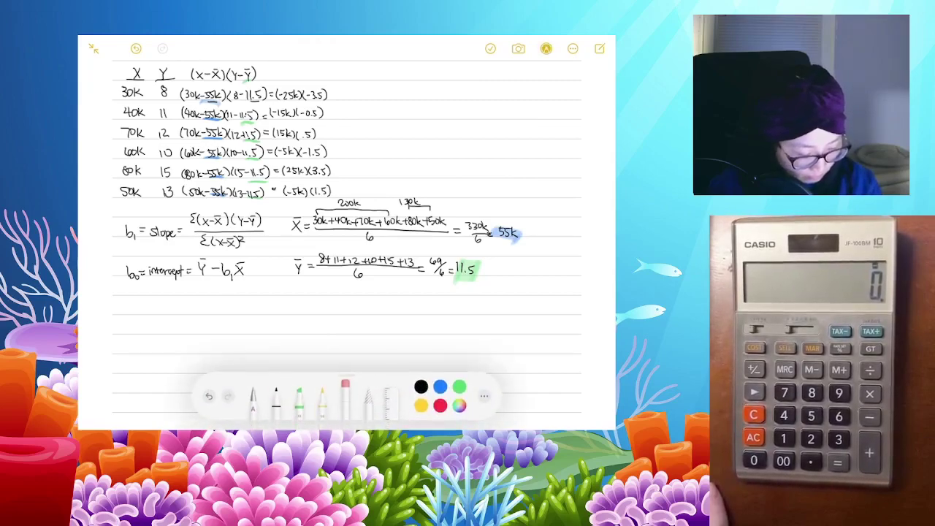
drag(279, 152, 281, 156)
click(276, 399)
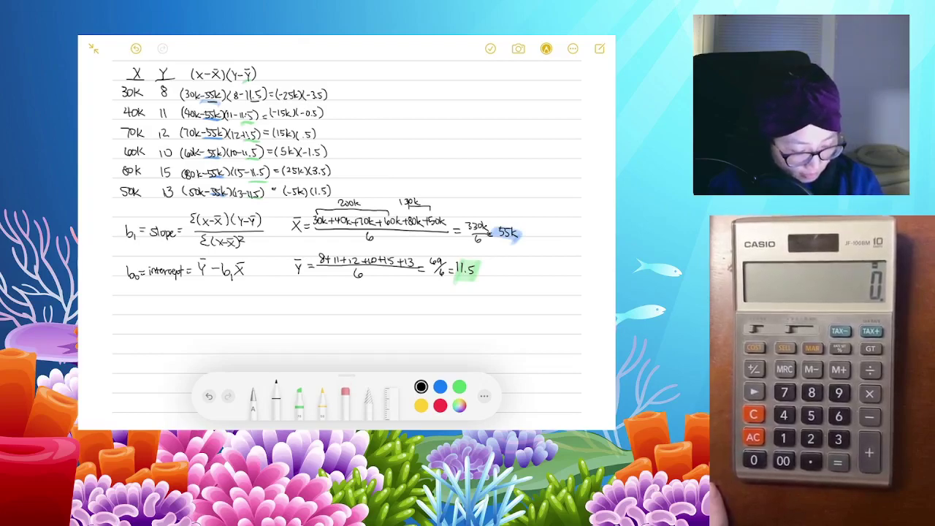
click(547, 49)
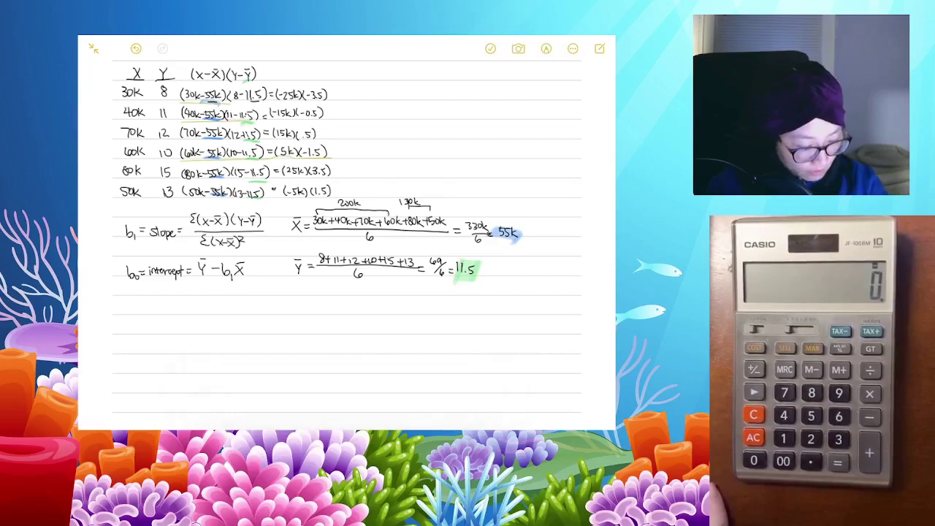
Step: Write the product results = 87500, = 7500 and = 7500 at the end of the first, second and third rows
drag(328, 93, 333, 95)
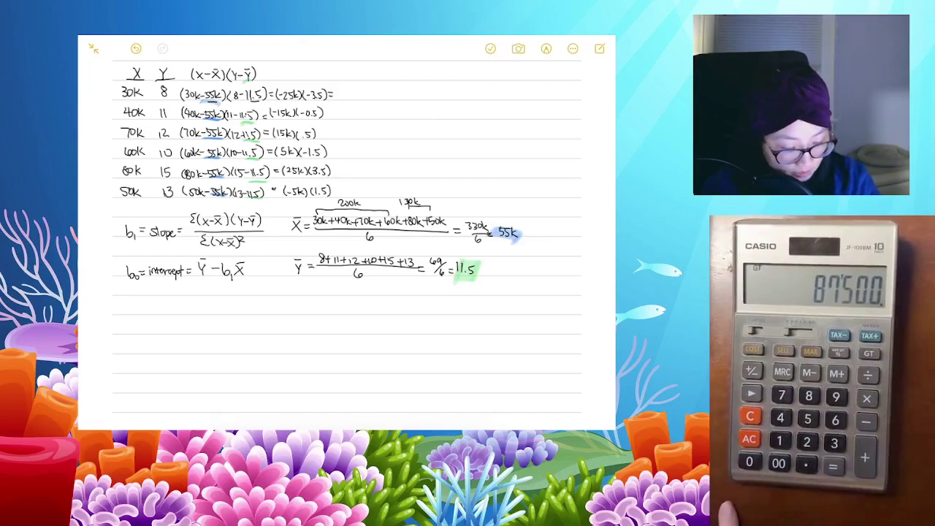
mouse_move(340, 88)
mouse_down()
mouse_move(339, 97)
mouse_move(362, 93)
mouse_up()
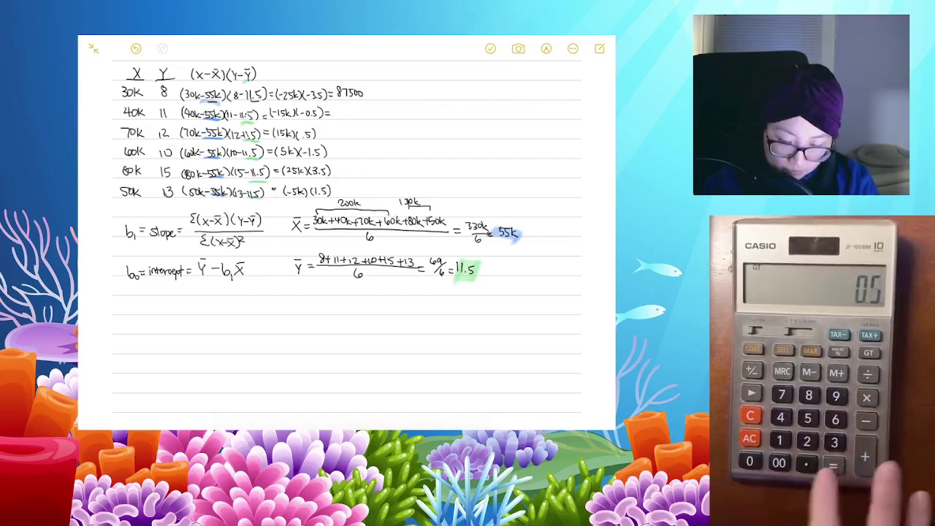
mouse_move(333, 111)
mouse_down()
mouse_move(351, 111)
mouse_move(332, 135)
mouse_move(351, 138)
mouse_up()
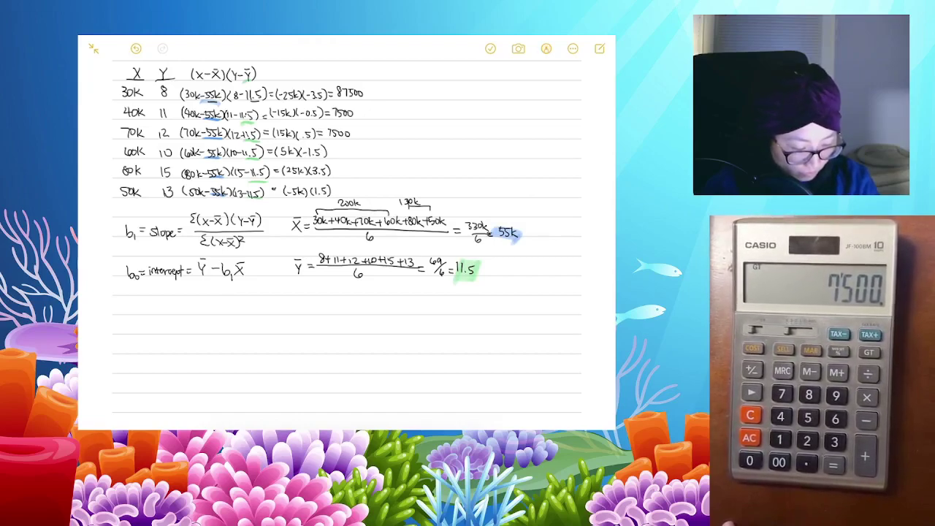
Step: Write = -7500 as the fourth row's result, and add an equals sign after the fifth row's product
drag(328, 152, 335, 154)
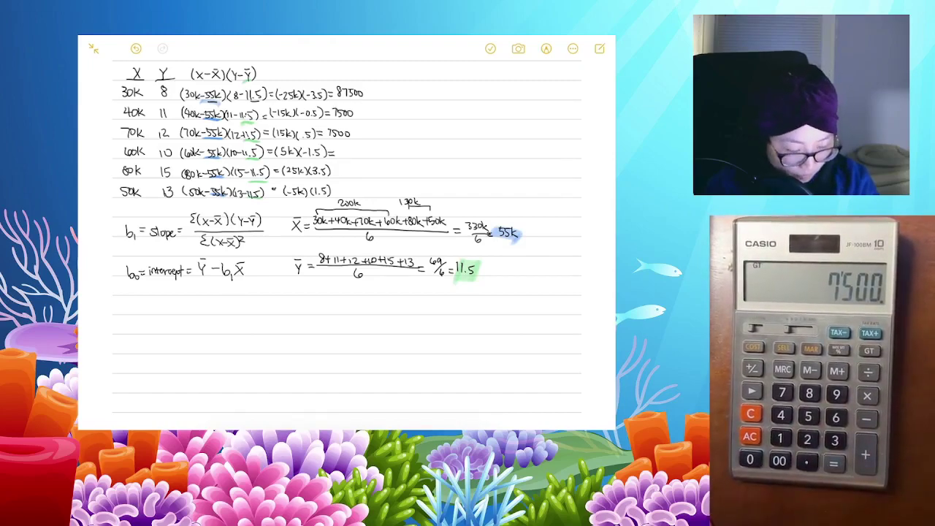
drag(336, 151, 350, 150)
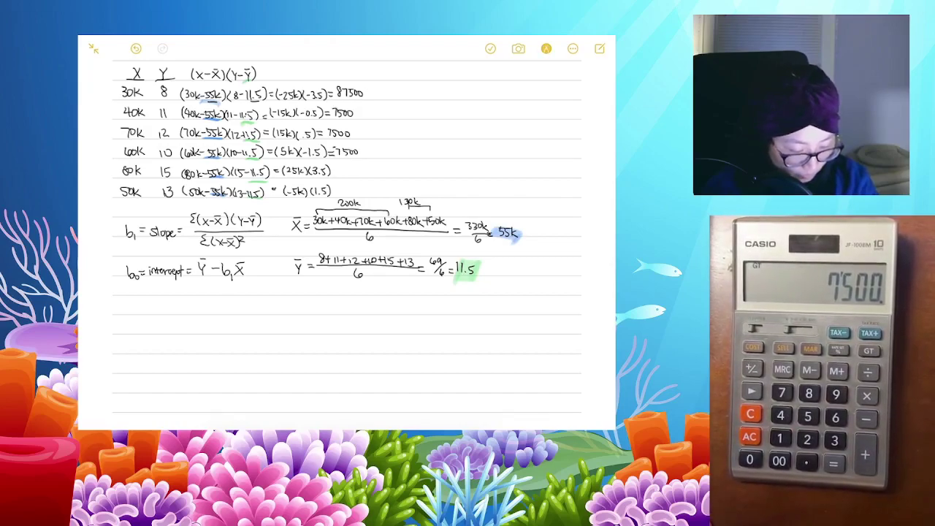
drag(332, 169, 336, 172)
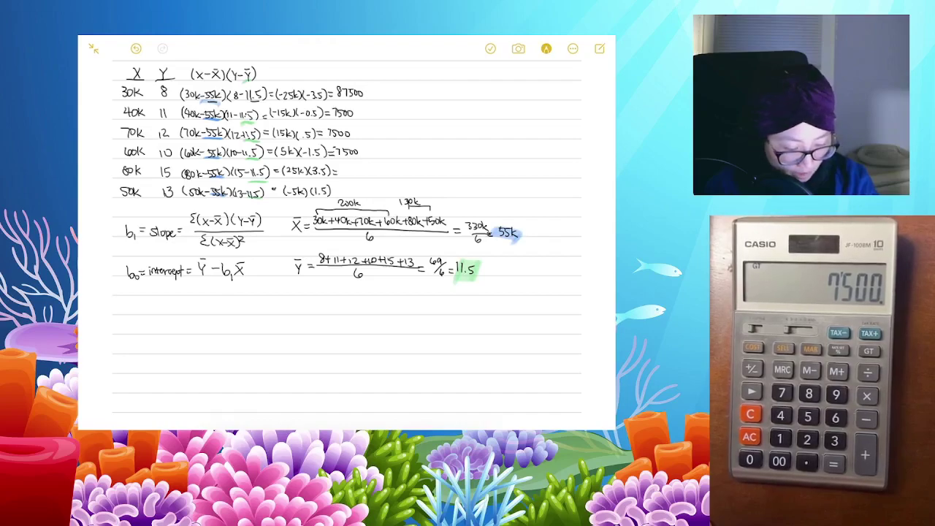
Step: Mark the cancelling results 7500 in the third row and -7500 in the fourth row in blue
click(545, 49)
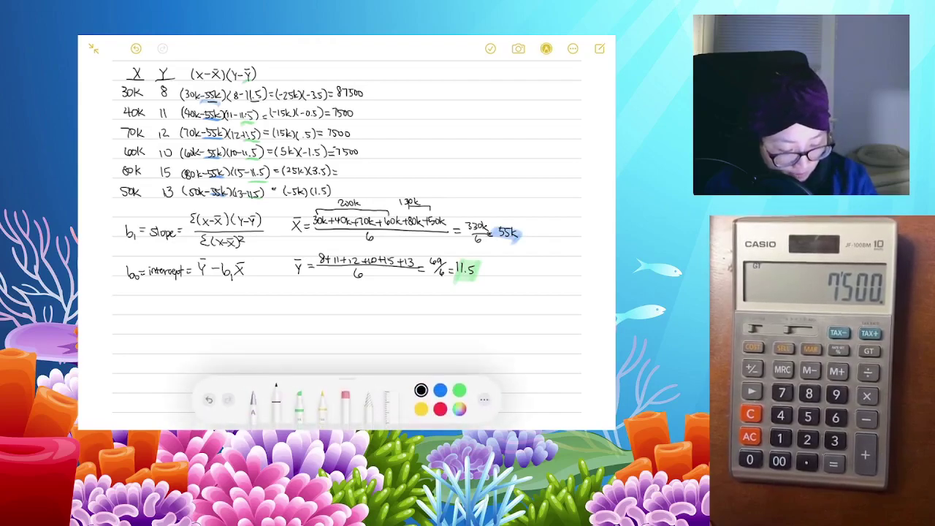
click(322, 404)
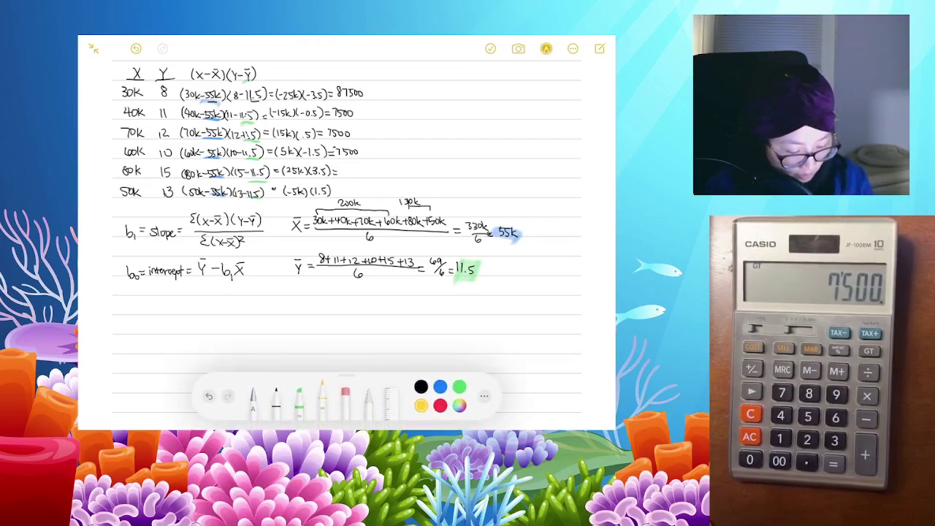
click(439, 387)
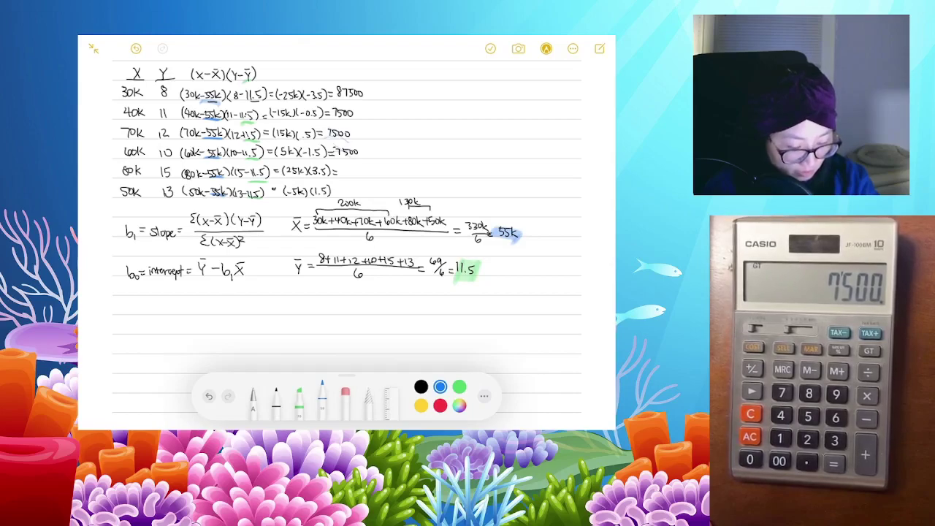
Step: Write 87500 as the fifth row's result and = -7,500 as the sixth row's result with the black pen
click(421, 387)
click(276, 395)
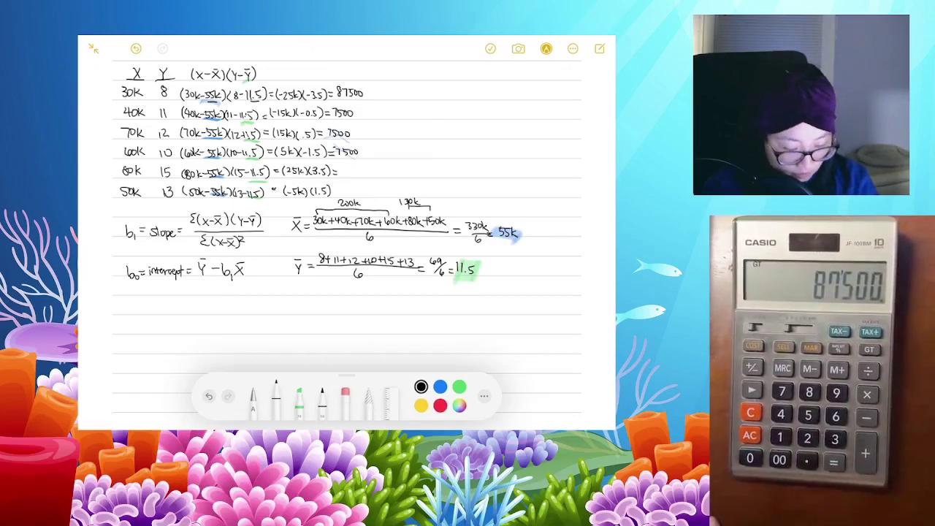
drag(342, 168, 343, 168)
drag(344, 169, 363, 169)
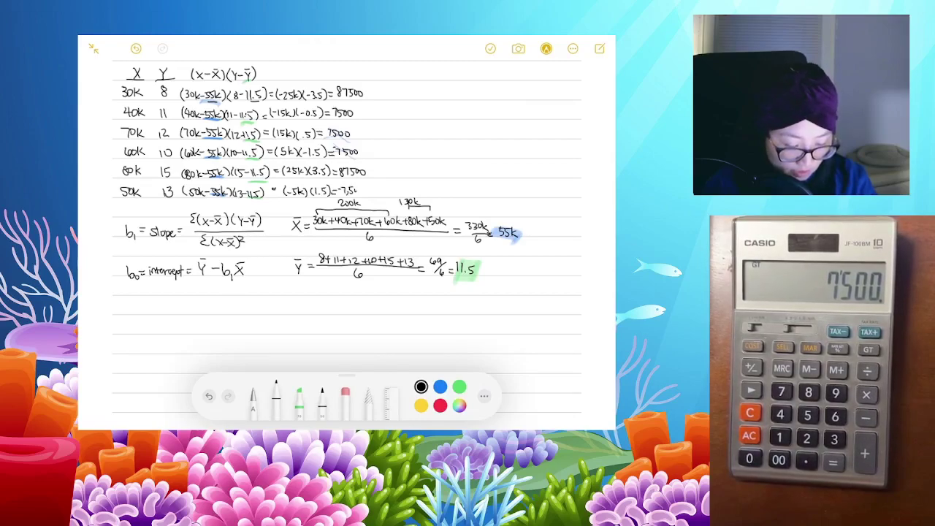
Step: Mark 7500 in the second row and -7,500 in the sixth row in blue, and undo the stray blue letter below
click(321, 395)
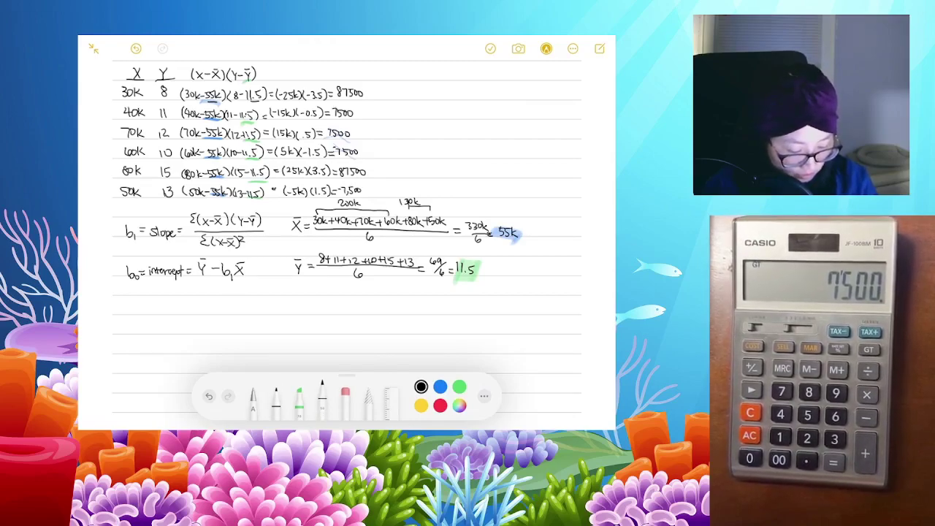
click(440, 386)
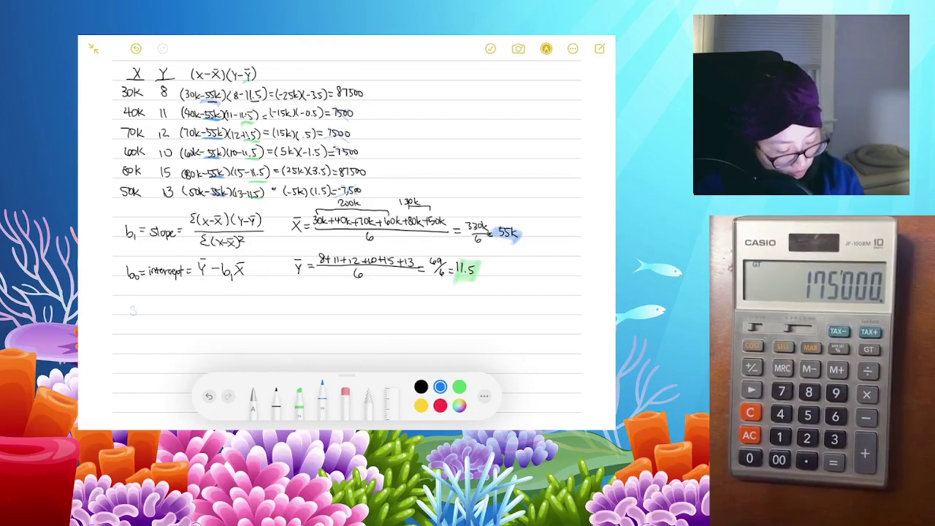
click(136, 49)
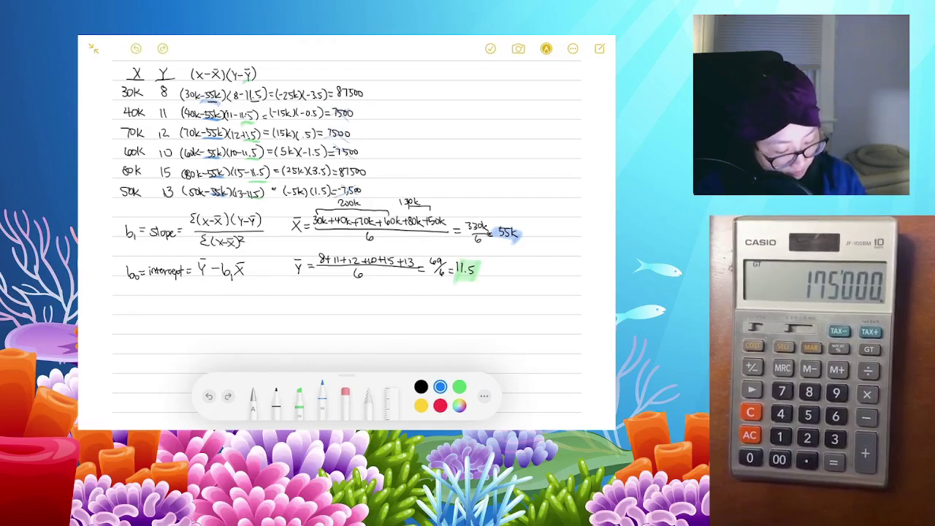
Step: Write Slope = with 175,000 above a fraction line in black below the formulas, and bracket the six product results
click(421, 387)
click(276, 395)
mouse_move(137, 307)
mouse_down()
mouse_move(133, 314)
mouse_move(146, 311)
mouse_up()
drag(150, 311, 150, 315)
drag(155, 313, 159, 315)
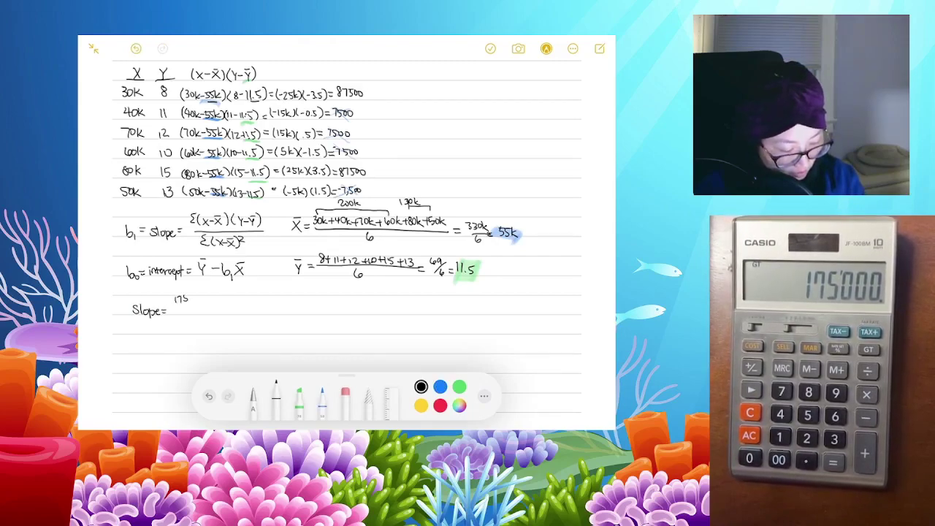
drag(195, 293, 202, 294)
drag(209, 293, 216, 304)
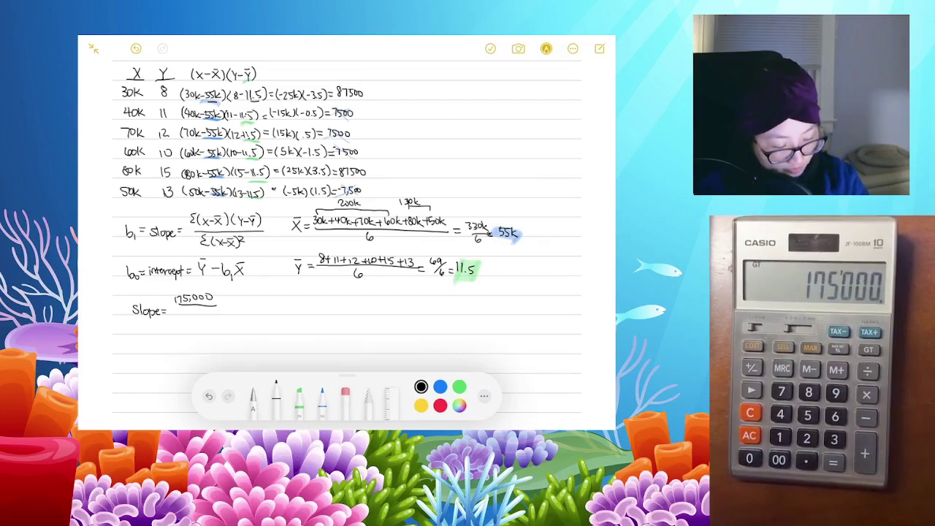
drag(364, 88, 365, 193)
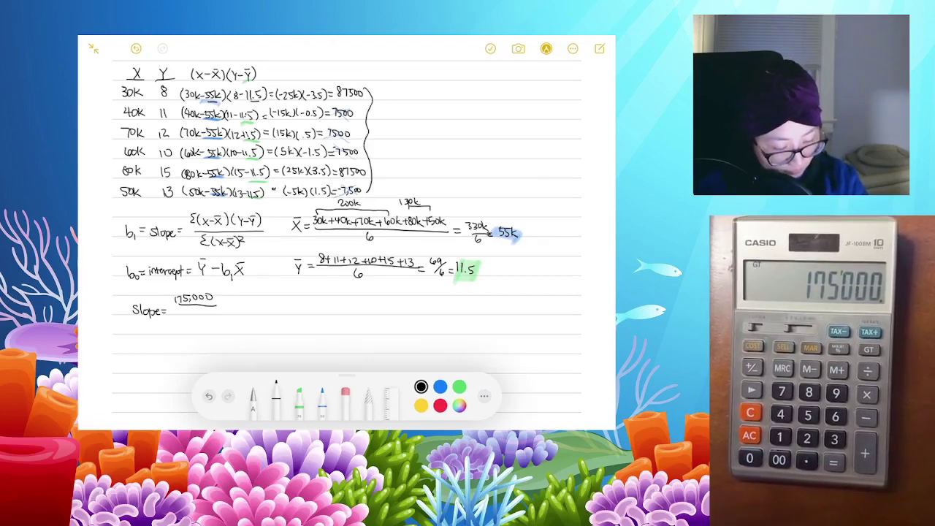
Step: Write the sum 175k in black beside the bracket around the six product results
drag(368, 138, 384, 143)
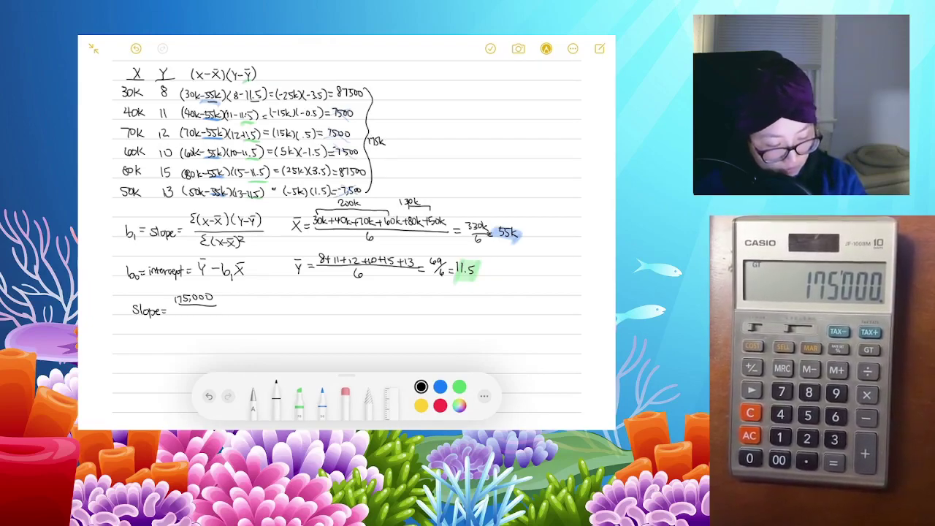
drag(324, 71, 353, 70)
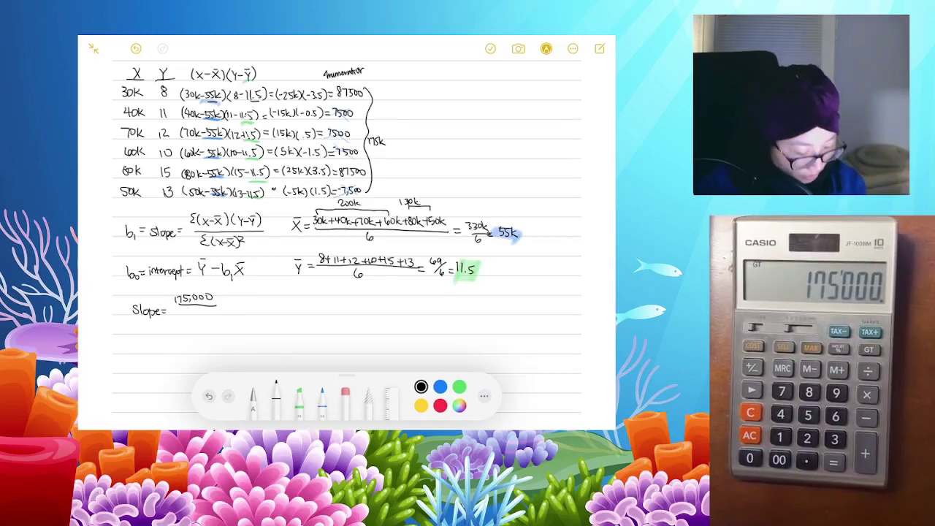
click(345, 397)
drag(326, 80, 362, 69)
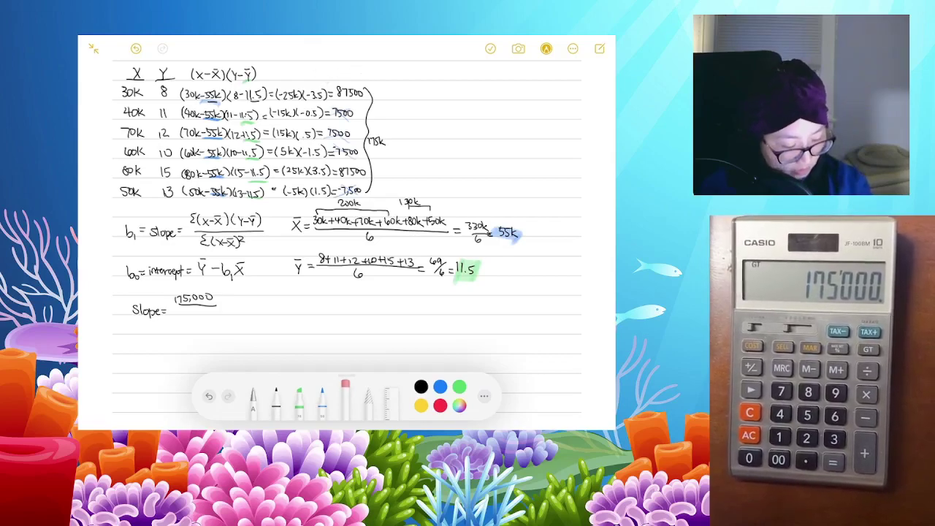
Step: Label the product calculations with "numerator of slope" in black pen, beside the (x-x̄)(y-ȳ) heading
click(277, 402)
click(276, 394)
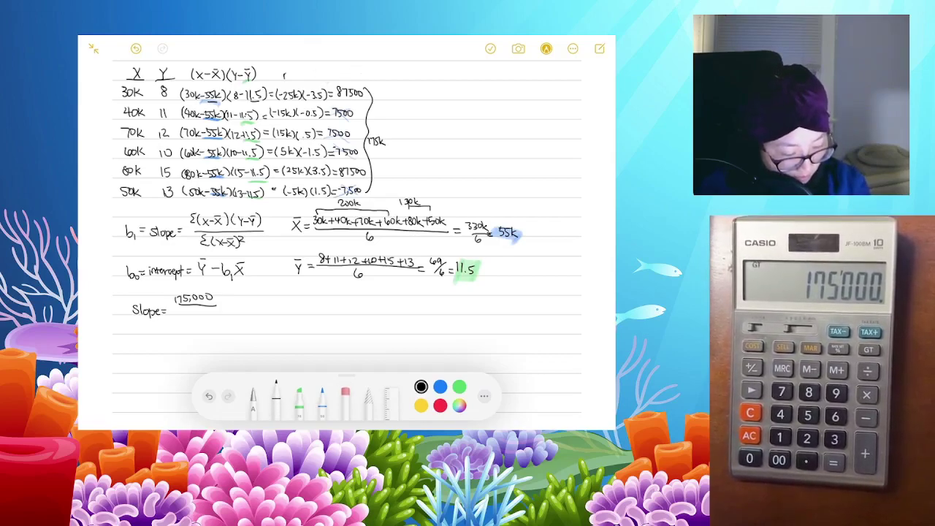
drag(292, 76, 346, 64)
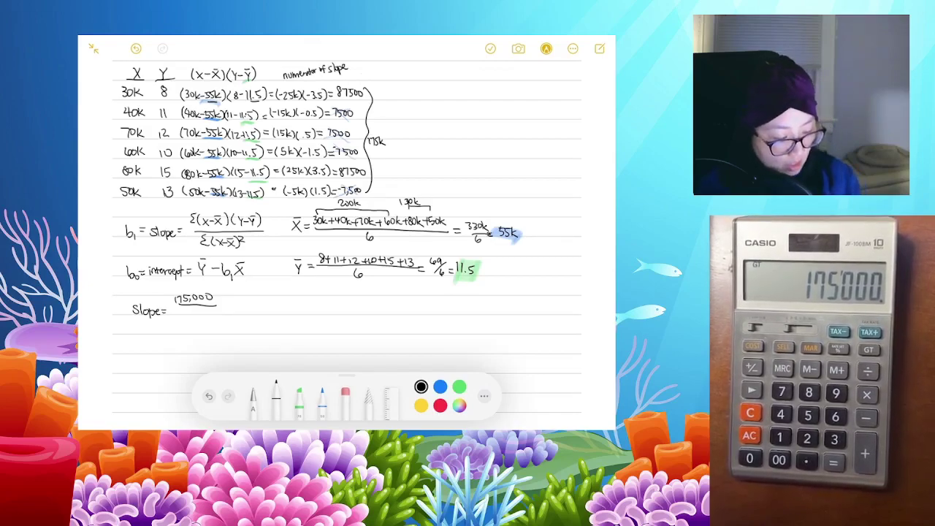
Step: Write the column heading (x-x̄)² in black beyond the numerator calculations, level with the other headings
mouse_move(407, 67)
mouse_down()
mouse_move(404, 80)
mouse_move(417, 78)
mouse_up()
mouse_move(417, 70)
mouse_down()
mouse_move(412, 79)
mouse_move(423, 75)
mouse_up()
drag(427, 71, 427, 79)
mouse_move(427, 68)
mouse_down()
mouse_move(437, 82)
mouse_move(446, 68)
mouse_up()
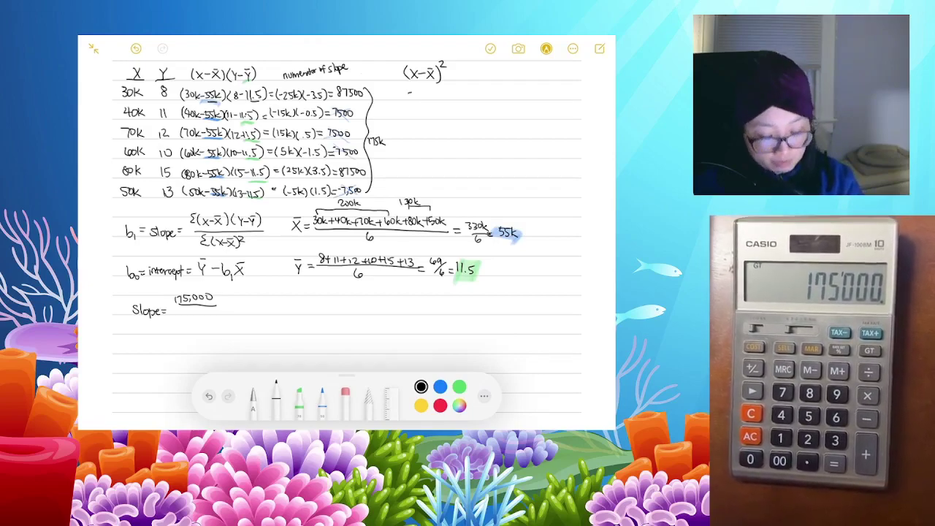
Step: Write -25k², -15k², 15k², 5k², 25k² and -5k² under the (x-x̄)² heading, and bracket them with the sum 1,750,000,000
drag(413, 92, 418, 98)
mouse_move(423, 92)
mouse_down()
mouse_move(434, 92)
mouse_move(421, 119)
mouse_move(436, 113)
mouse_move(413, 139)
mouse_up()
mouse_move(421, 131)
mouse_down()
mouse_move(417, 139)
mouse_move(432, 131)
mouse_move(414, 157)
mouse_move(421, 148)
mouse_up()
drag(420, 148, 418, 176)
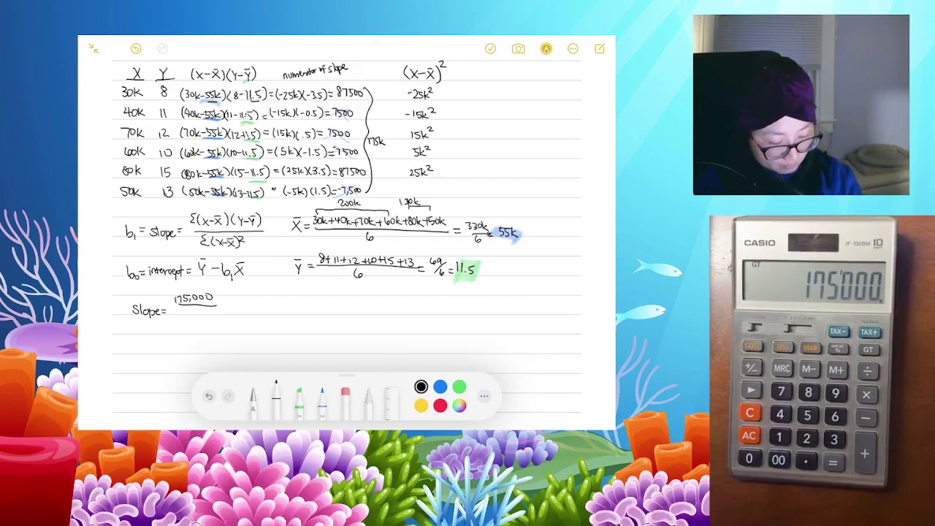
drag(419, 184, 429, 188)
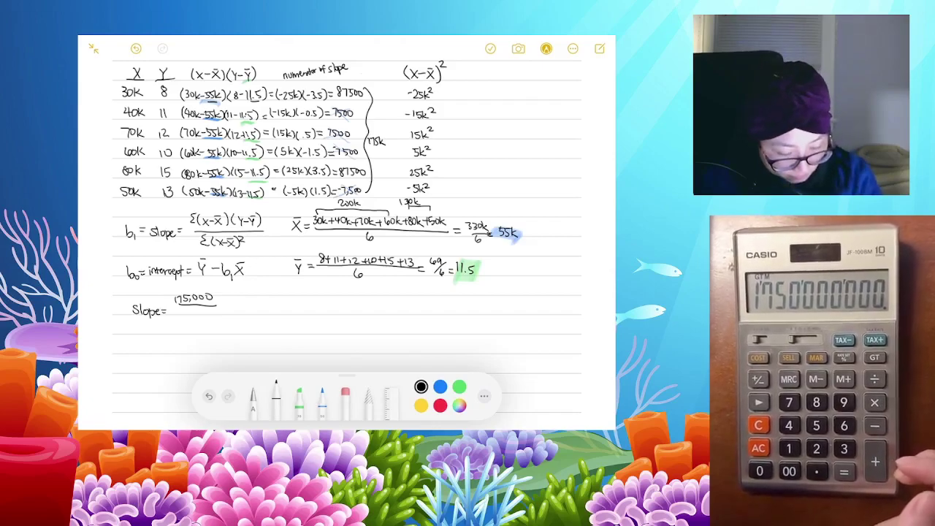
drag(438, 86, 438, 194)
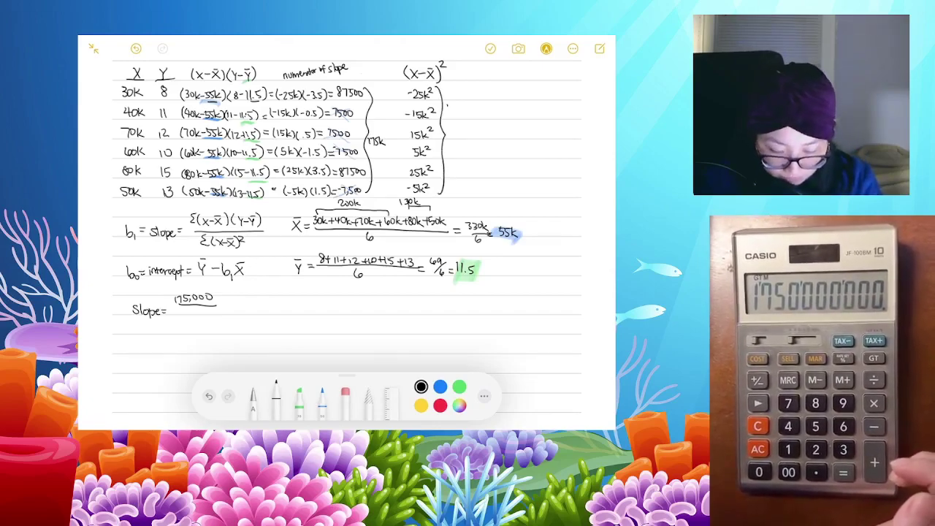
drag(458, 105, 465, 108)
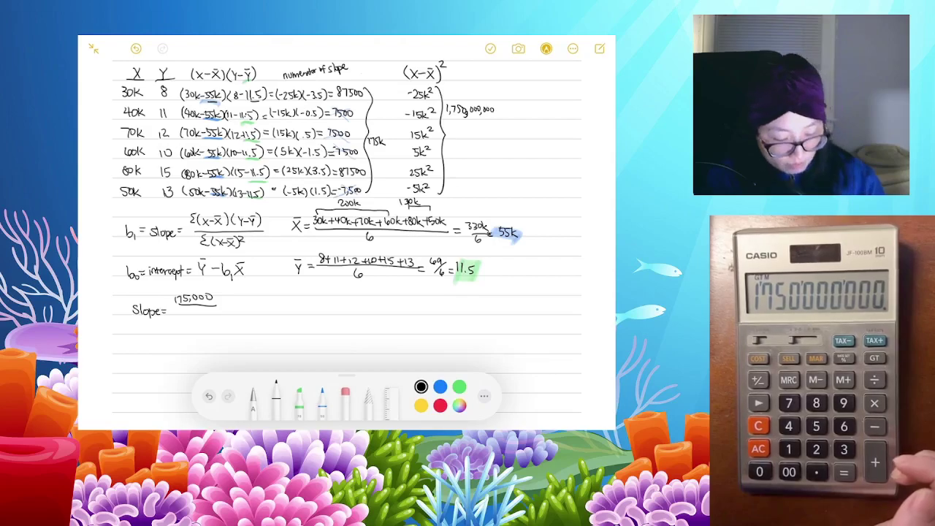
drag(179, 313, 183, 311)
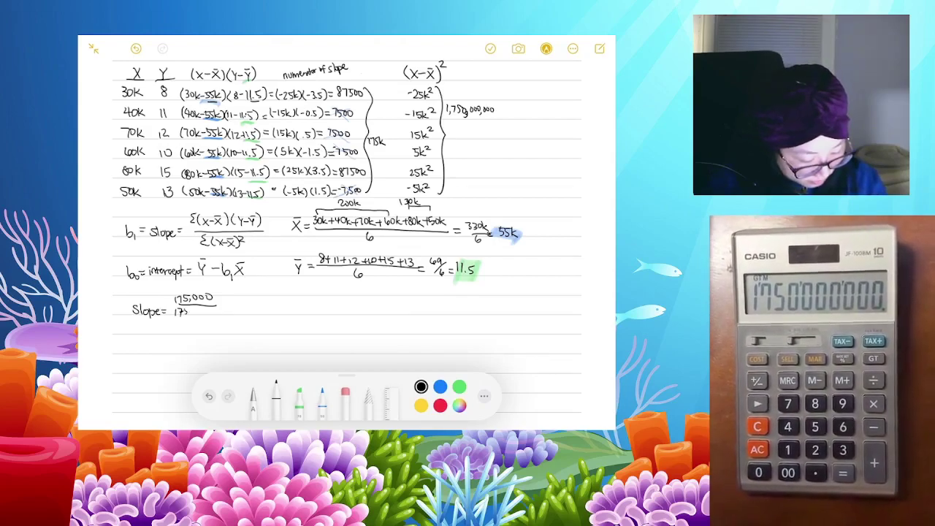
drag(191, 307, 191, 309)
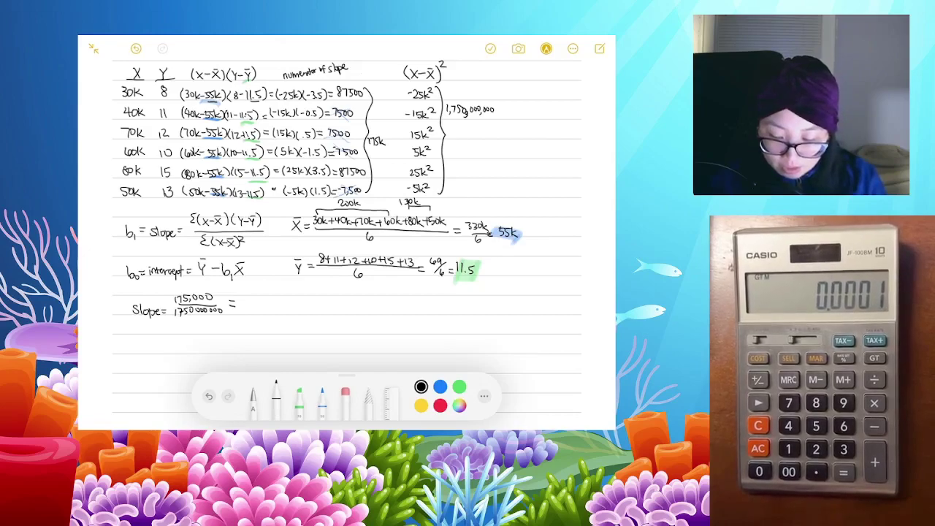
drag(247, 303, 258, 303)
drag(263, 302, 269, 303)
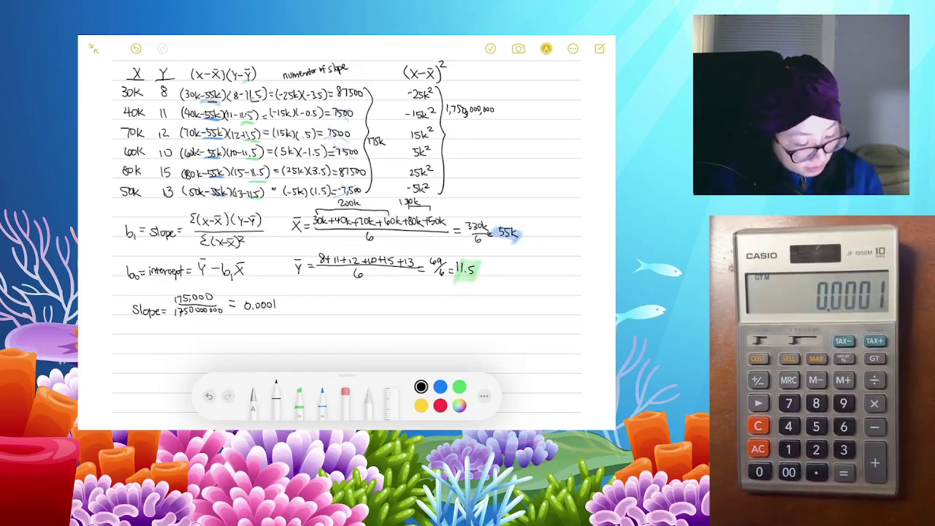
drag(114, 311, 119, 315)
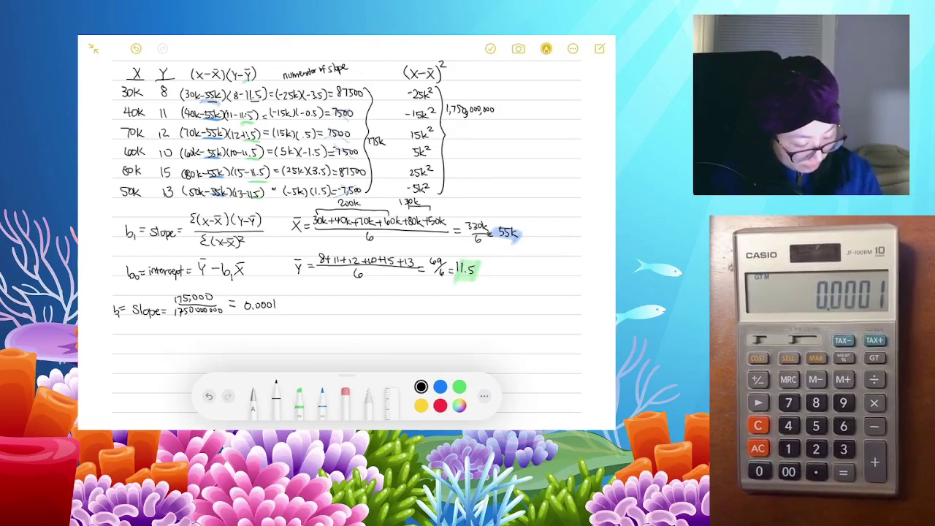
Step: Write b₀ = 11.5 - below the slope line, undoing the misdrawn digit strokes and correcting the plus sign to a minus
drag(127, 339, 131, 346)
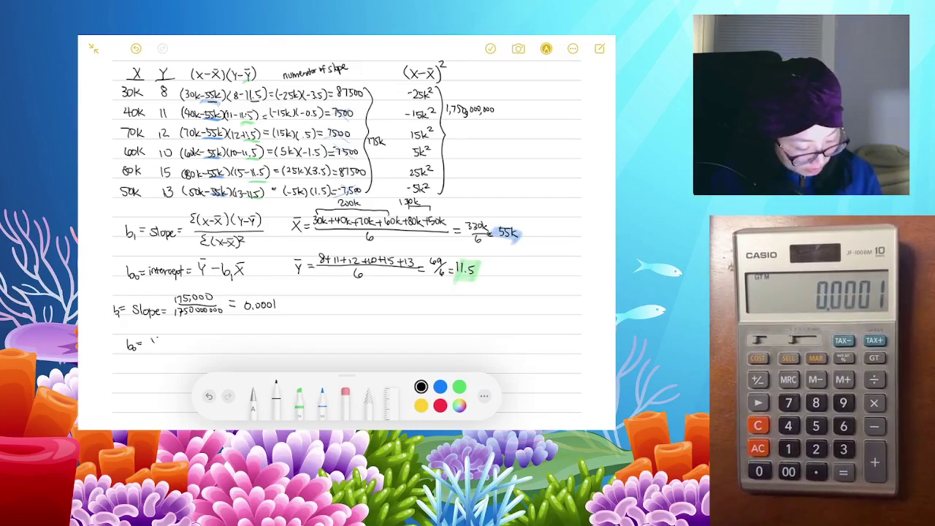
click(136, 48)
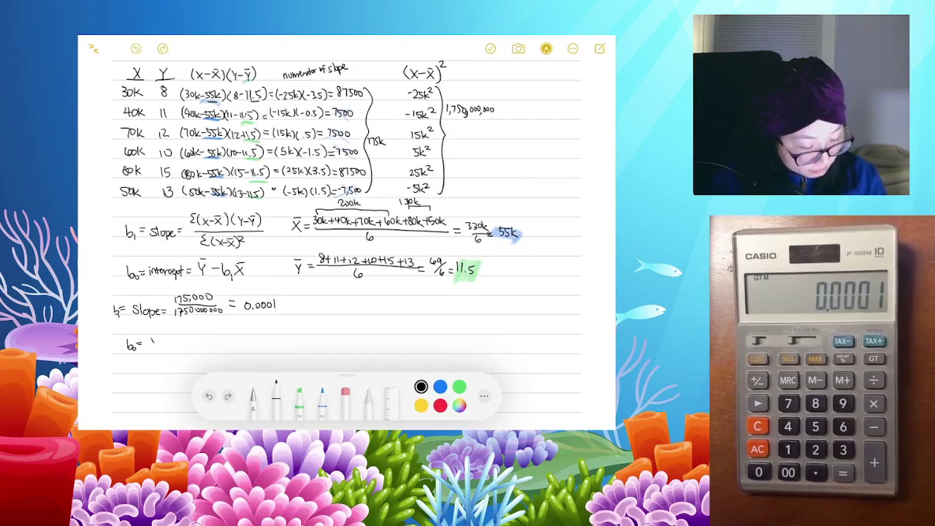
key(ctrl+z)
drag(148, 340, 148, 349)
drag(151, 339, 152, 348)
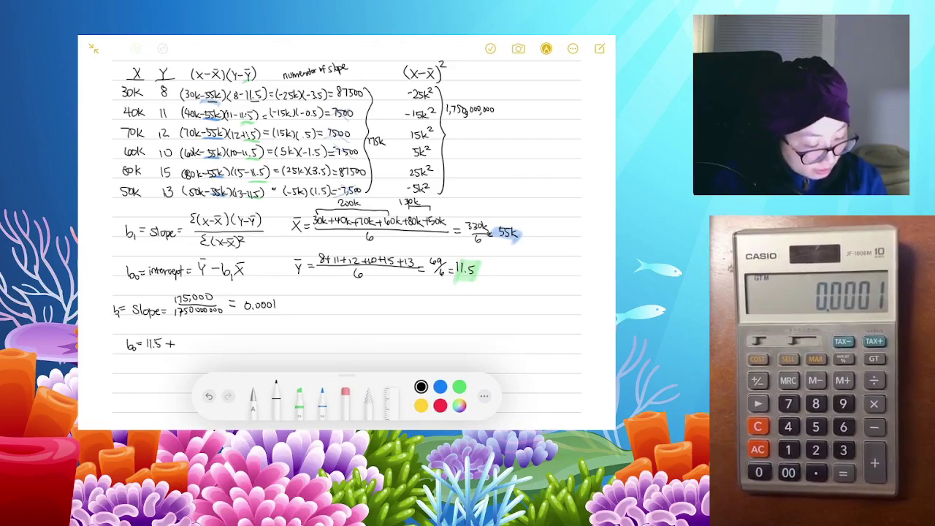
key(ctrl+z)
key(ctrl+z)
click(171, 343)
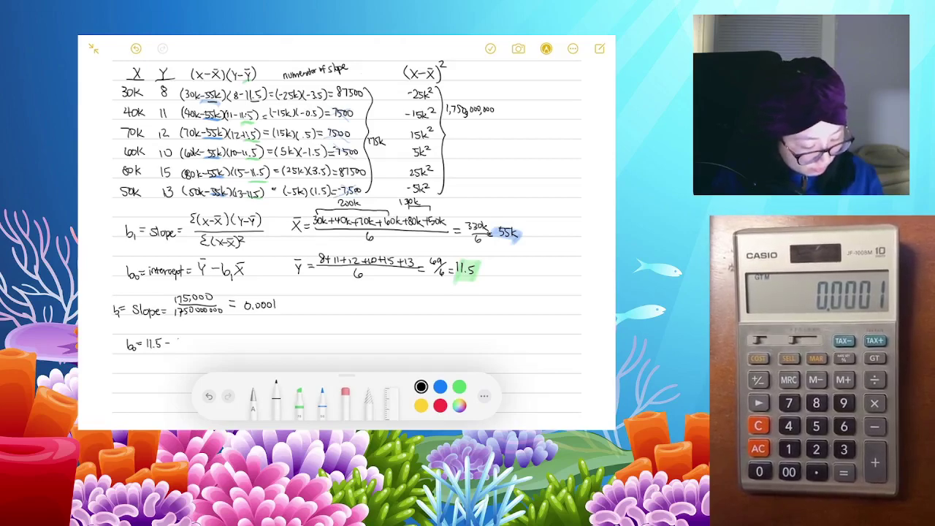
Step: Continue the b₀ calculation with (55k)(0.0001) = 11.5 - 5.5 = 6
drag(177, 339, 188, 347)
drag(192, 341, 192, 346)
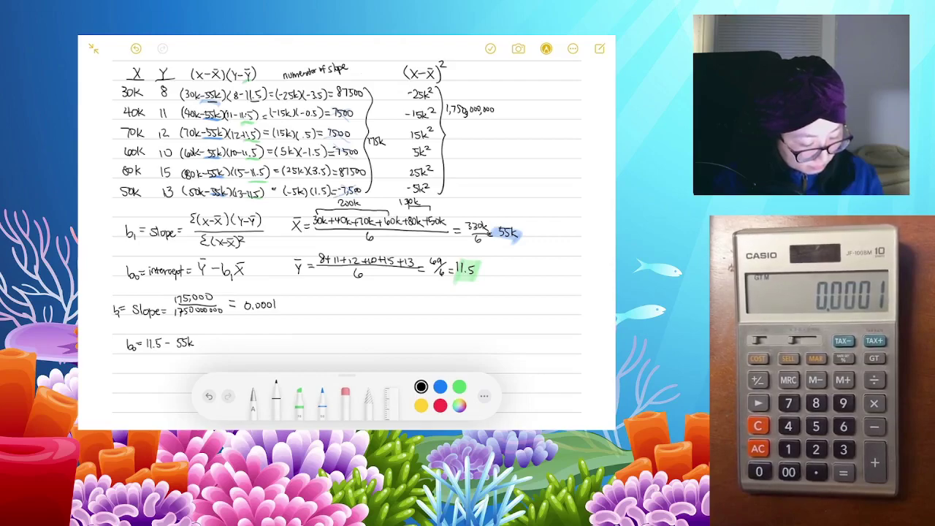
mouse_move(195, 337)
mouse_down()
mouse_move(196, 348)
mouse_move(175, 349)
mouse_move(202, 350)
mouse_up()
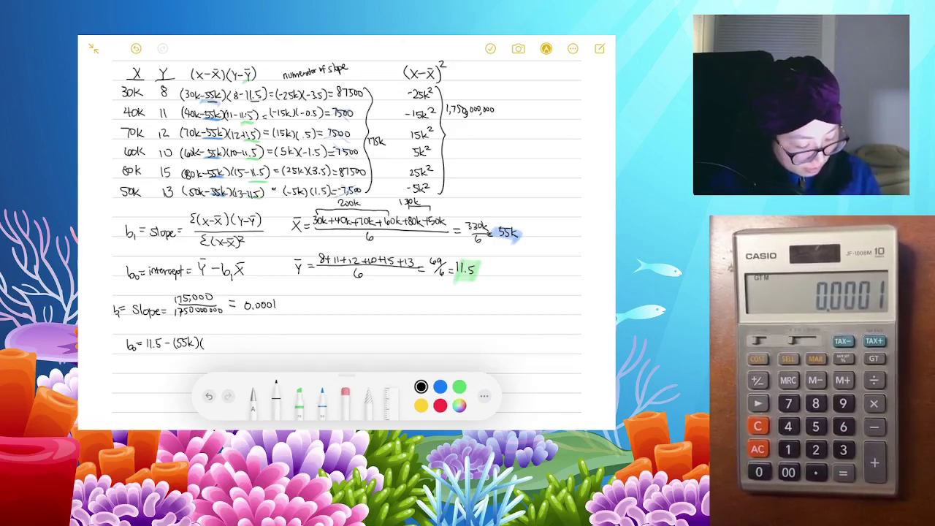
drag(209, 340, 233, 352)
click(212, 346)
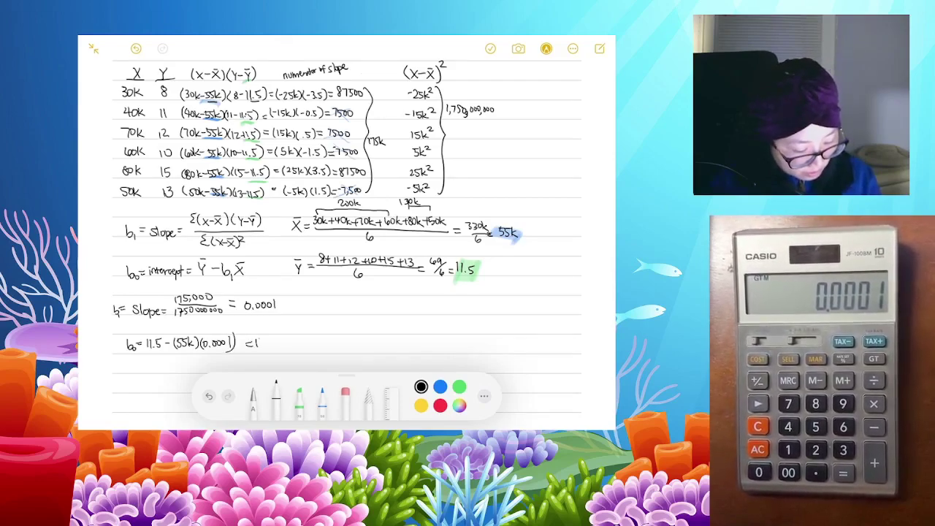
drag(266, 339, 266, 350)
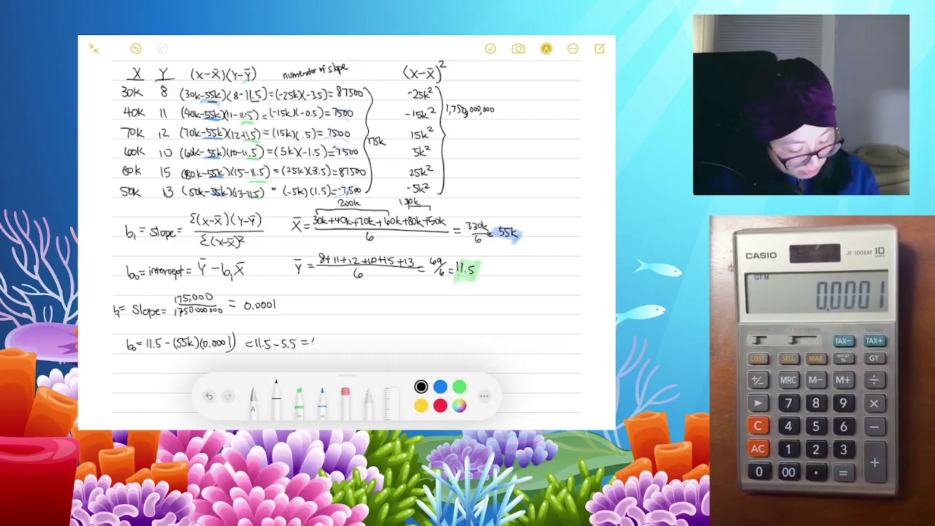
drag(313, 340, 316, 344)
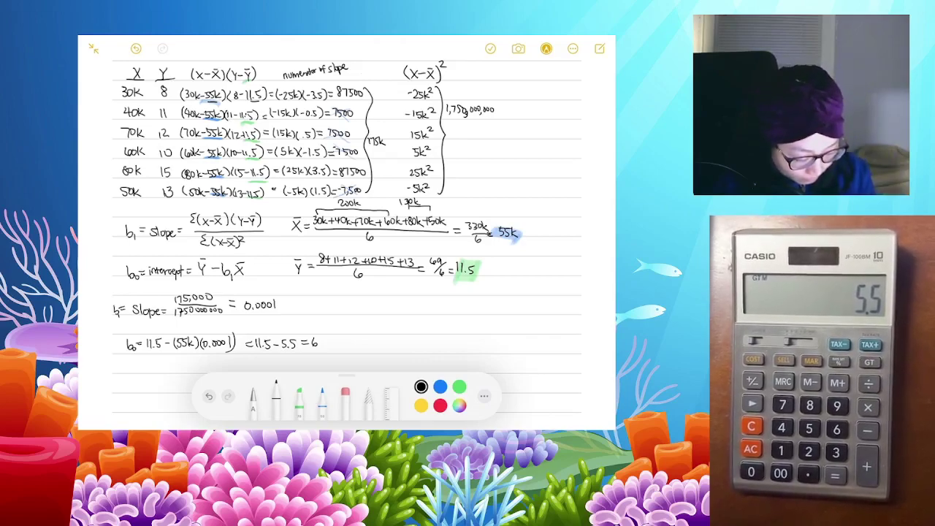
Step: Underline the intercept result 6 and the slope result 0.0001 with the yellow highlighter
click(298, 404)
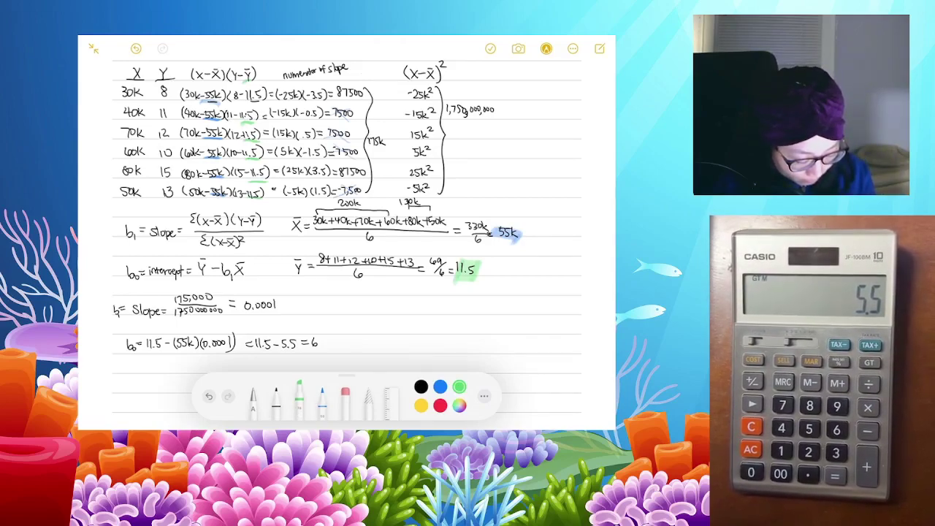
click(421, 406)
mouse_move(301, 355)
mouse_down()
mouse_move(324, 355)
mouse_move(301, 354)
mouse_up()
mouse_move(244, 317)
mouse_down()
mouse_move(279, 318)
mouse_move(233, 320)
mouse_up()
Step: Write the regression formula ŷ = b₀ + b₁x with the black pen beside the slope result
click(276, 394)
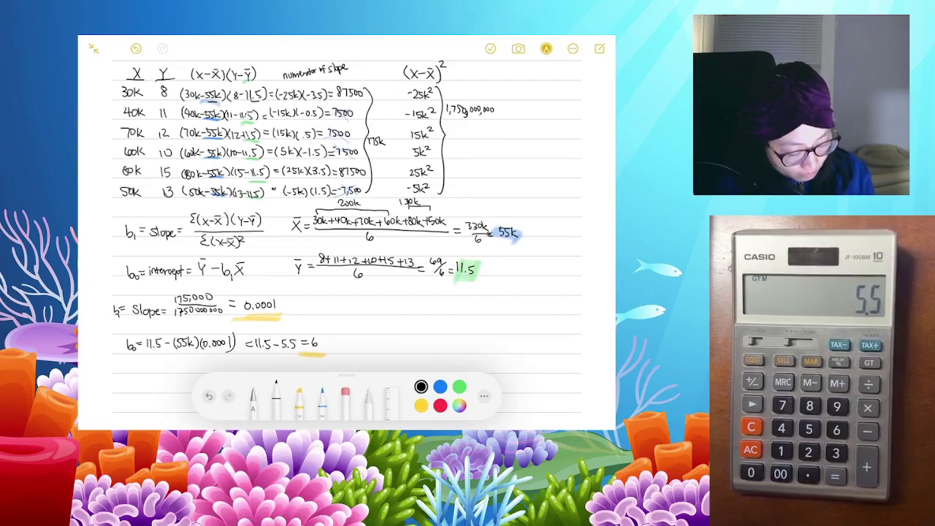
drag(357, 306, 358, 315)
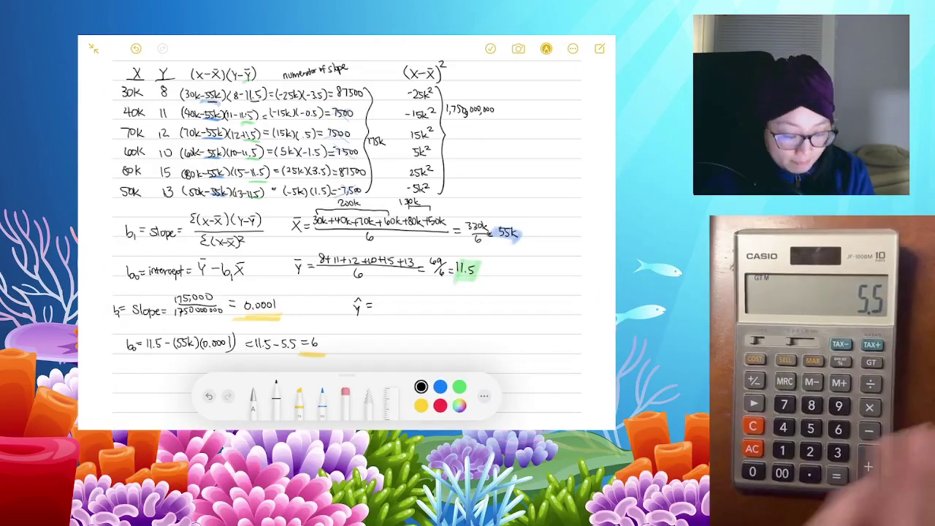
drag(379, 301, 385, 308)
drag(386, 309, 388, 313)
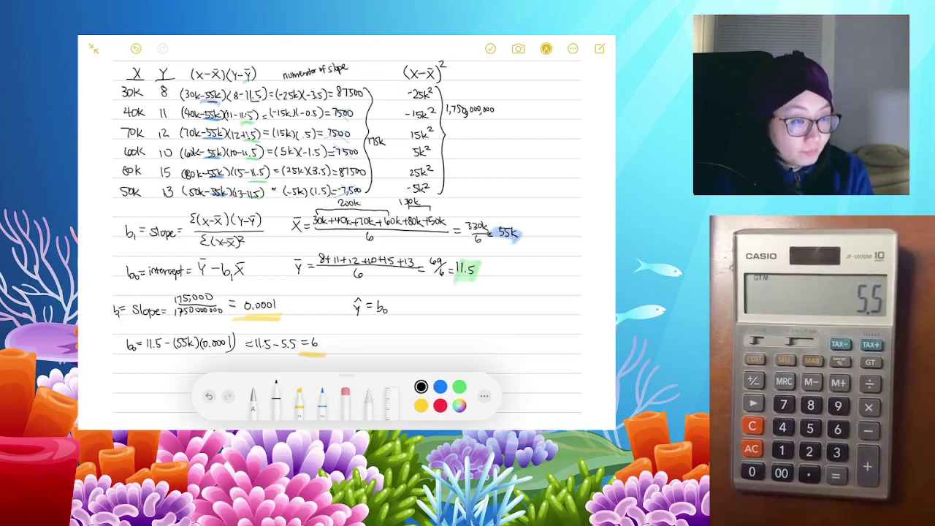
drag(406, 301, 421, 312)
drag(420, 304, 412, 312)
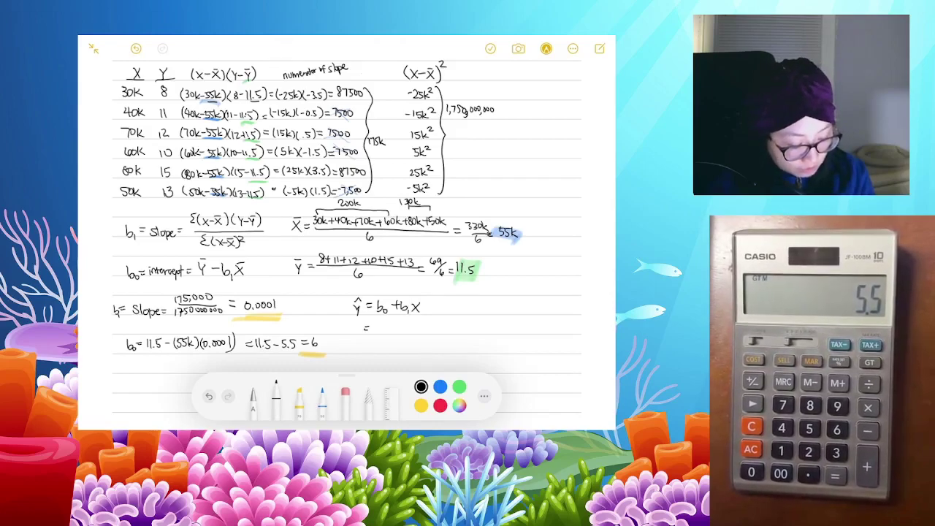
Step: Write ŷ = 6 + 0.0001X beneath the regression formula
drag(382, 325, 413, 330)
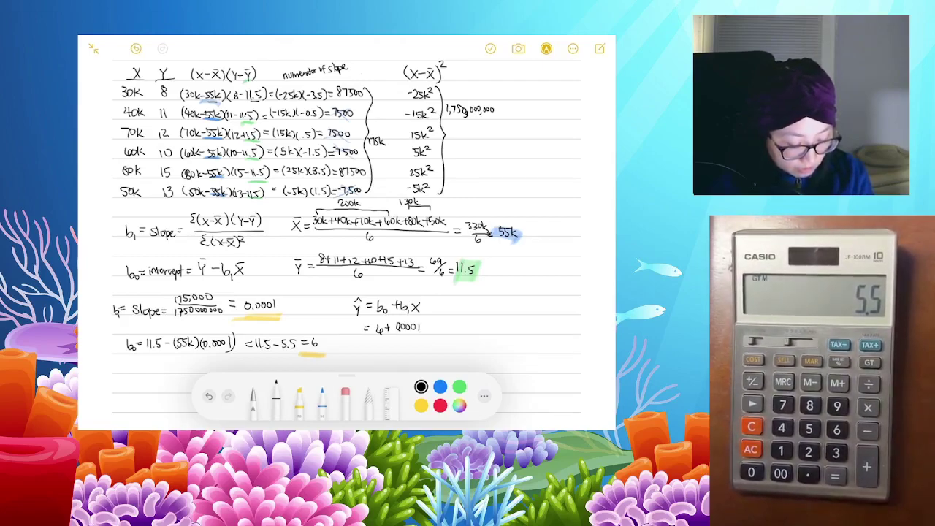
mouse_move(422, 319)
mouse_down()
mouse_move(429, 330)
mouse_move(421, 332)
mouse_up()
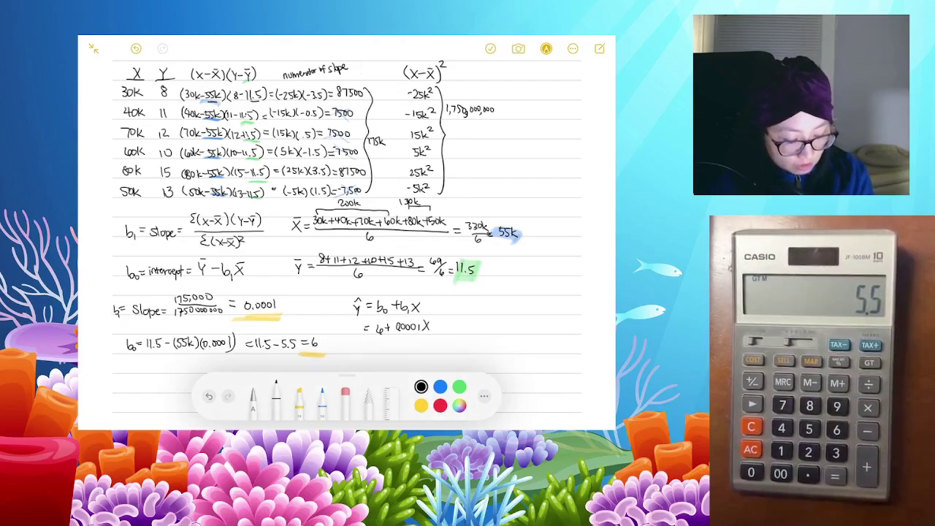
drag(352, 325, 355, 329)
drag(359, 325, 353, 335)
Step: Label the ŷ equation with a left-pointing arrow and the words Regression Model
drag(461, 326, 447, 327)
mouse_move(451, 321)
mouse_down()
mouse_move(445, 326)
mouse_move(480, 337)
mouse_move(528, 333)
mouse_up()
drag(527, 328, 536, 333)
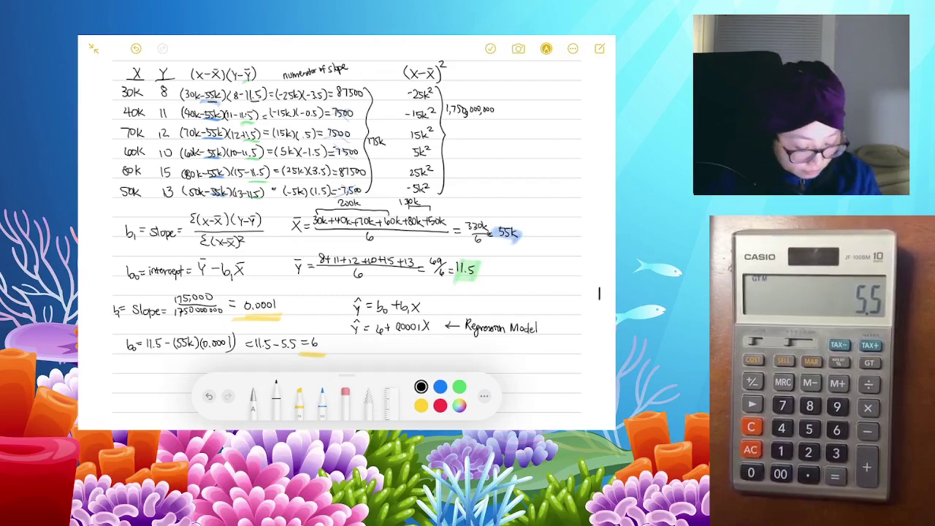
Step: Undo the stray vertical lines in the page margins and hide the drawing tools
key(ctrl+z)
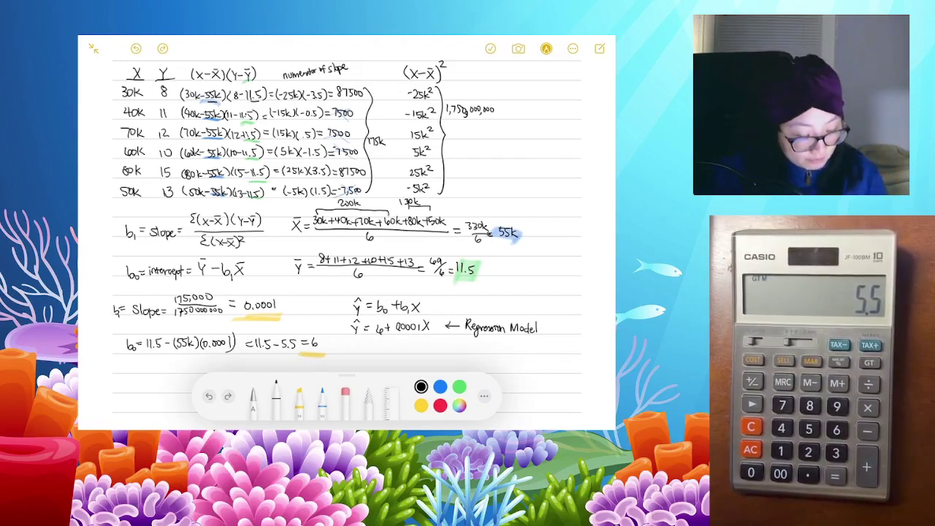
drag(101, 154, 98, 225)
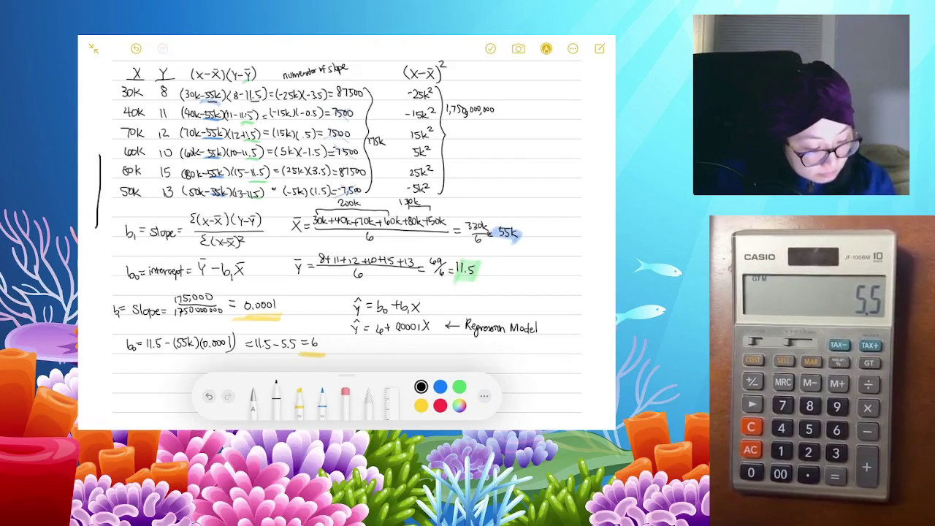
click(136, 48)
click(547, 48)
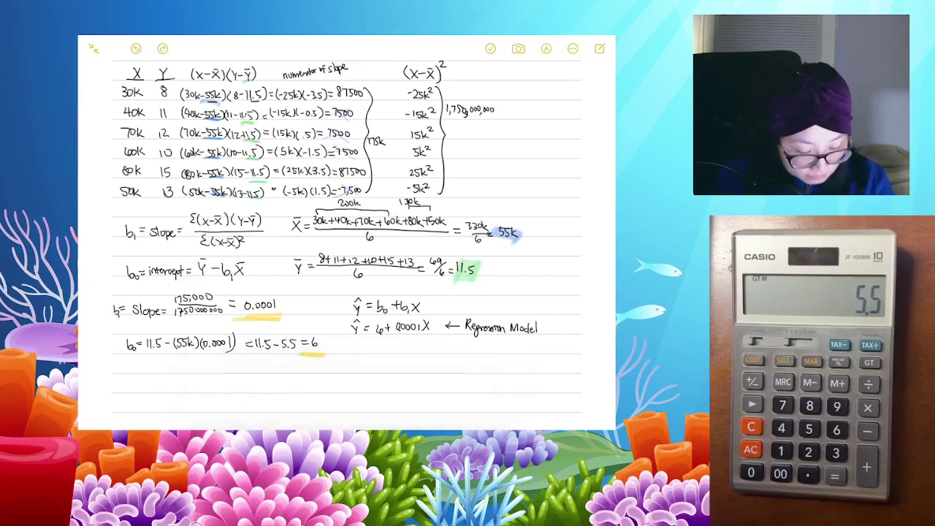
scroll(347, 234, up, 1)
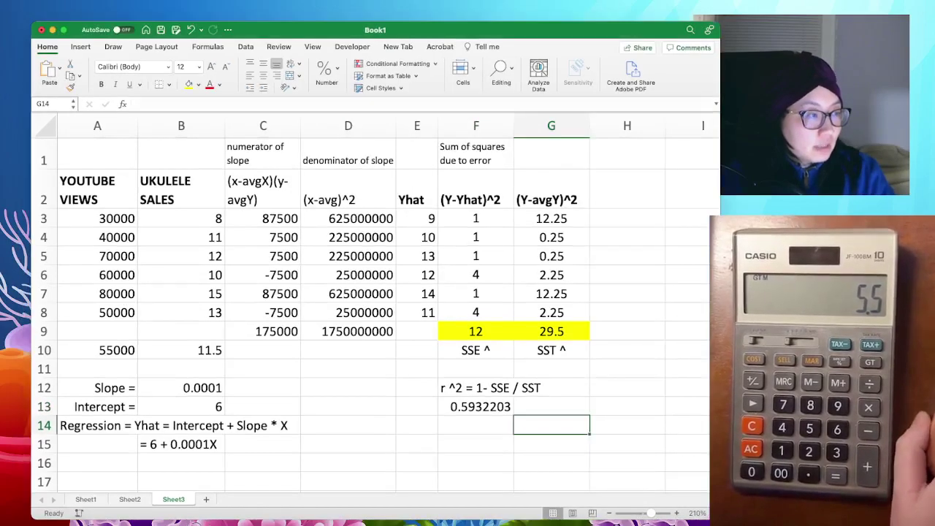
Step: Insert a scatter chart of YouTube views against ukulele sales (A2:B8) with the quick layout showing a linear trendline, its equation and R²
drag(97, 218, 181, 350)
click(97, 219)
click(97, 191)
drag(97, 190, 181, 312)
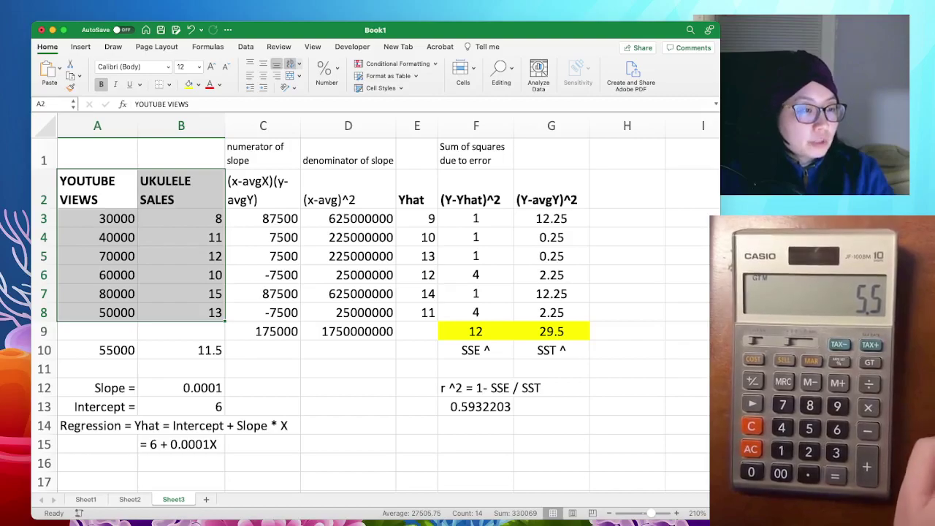
click(609, 514)
click(609, 513)
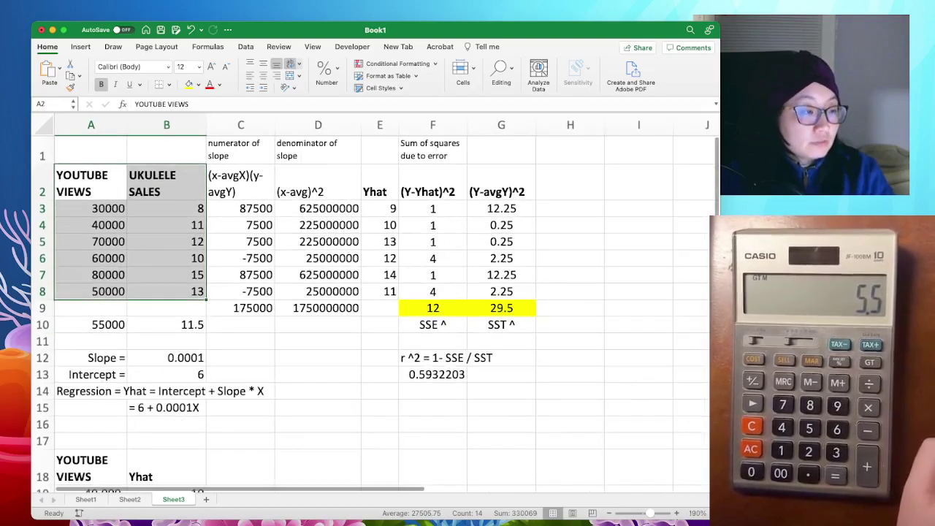
click(609, 514)
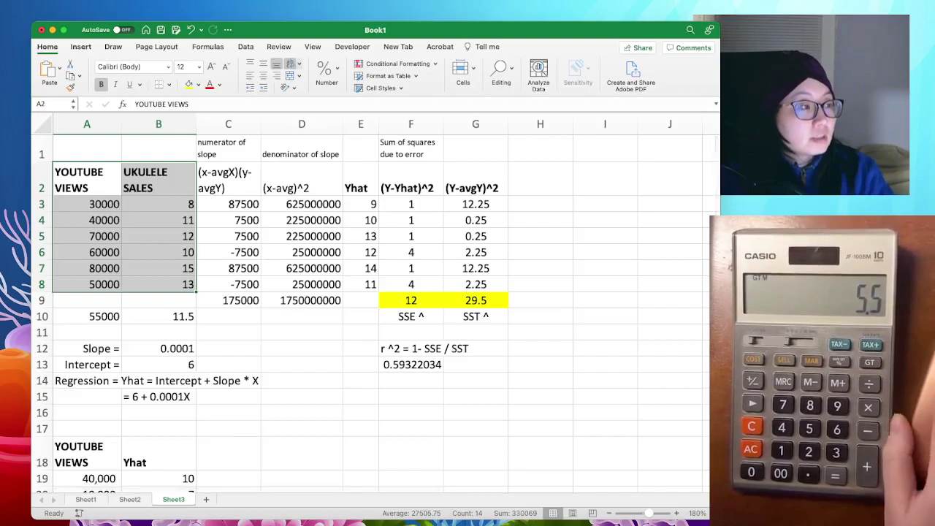
click(80, 47)
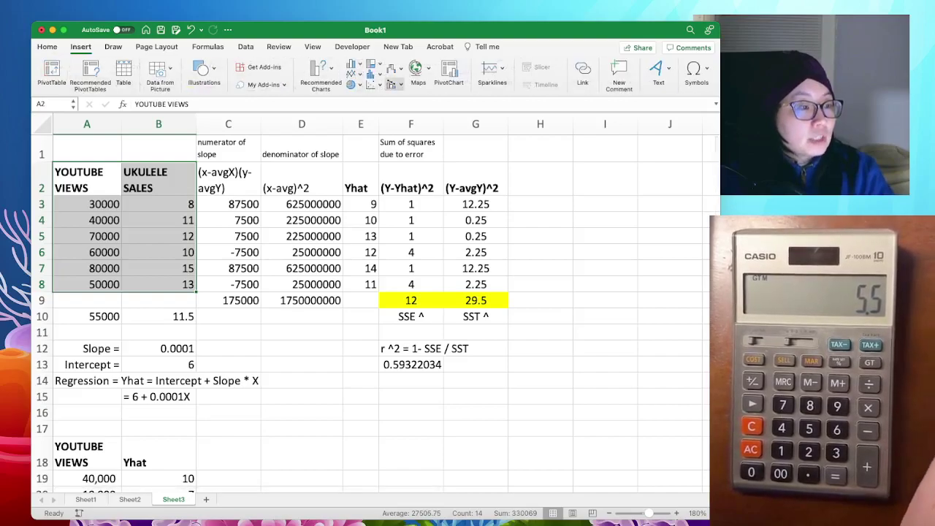
click(372, 84)
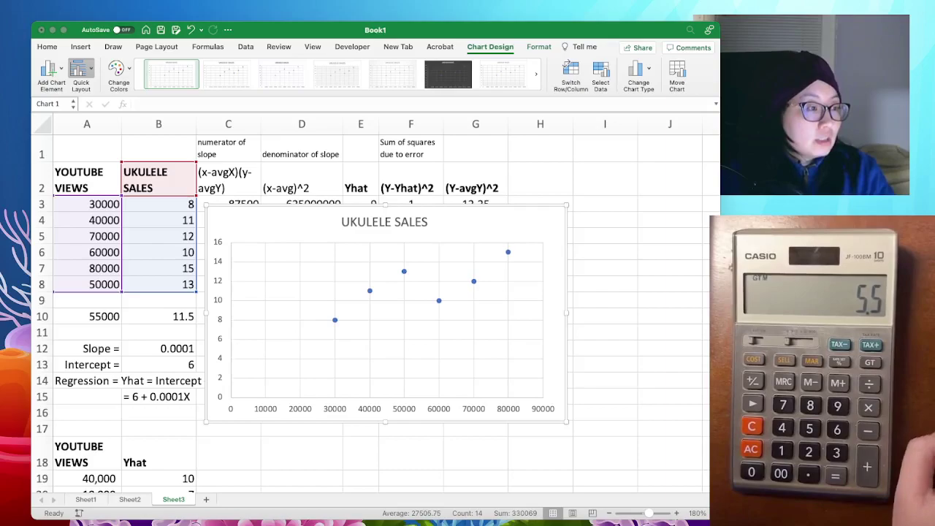
click(150, 171)
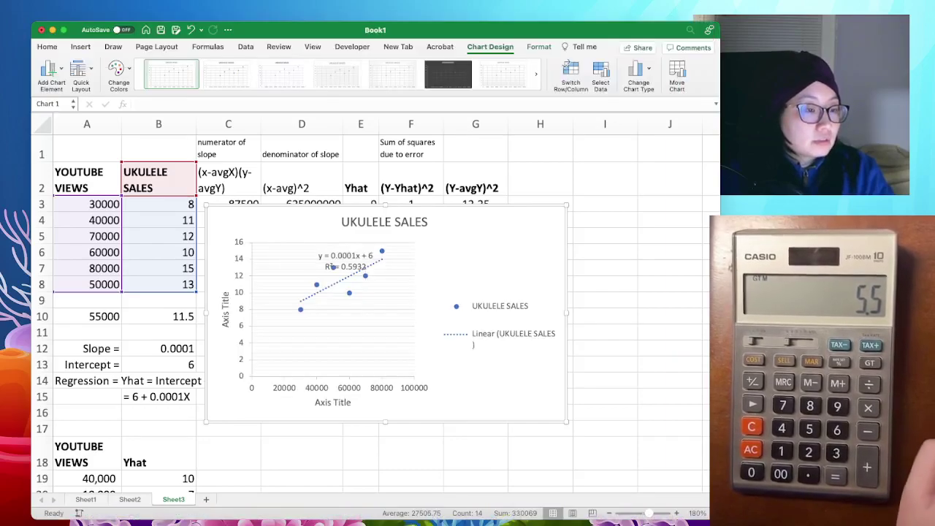
Step: Enlarge the ukulele sales chart and move it below the r^2 calculation so the data columns are uncovered
drag(567, 422, 682, 474)
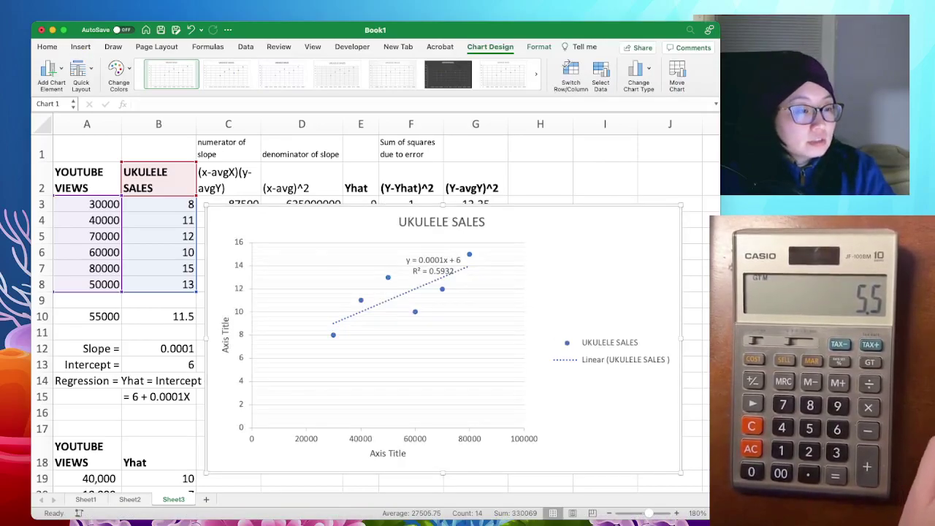
click(433, 266)
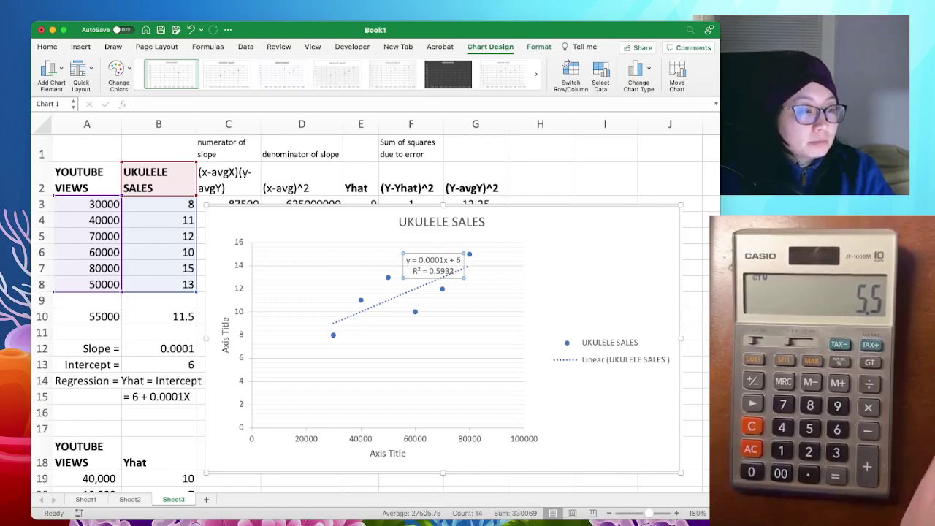
click(433, 266)
drag(570, 292, 625, 426)
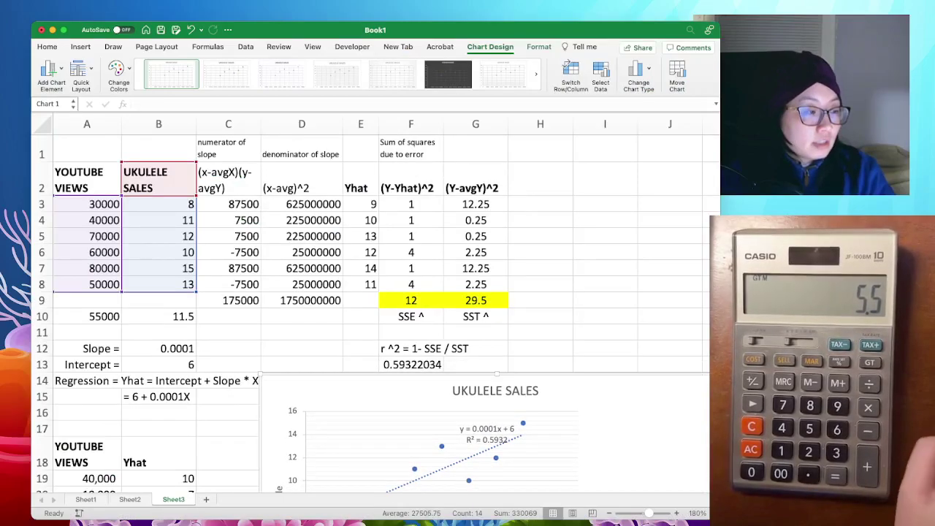
Step: Shade the regression equation in B15 and the r^2 result in F13 light green, and compare them with the chart's trendline label
click(159, 397)
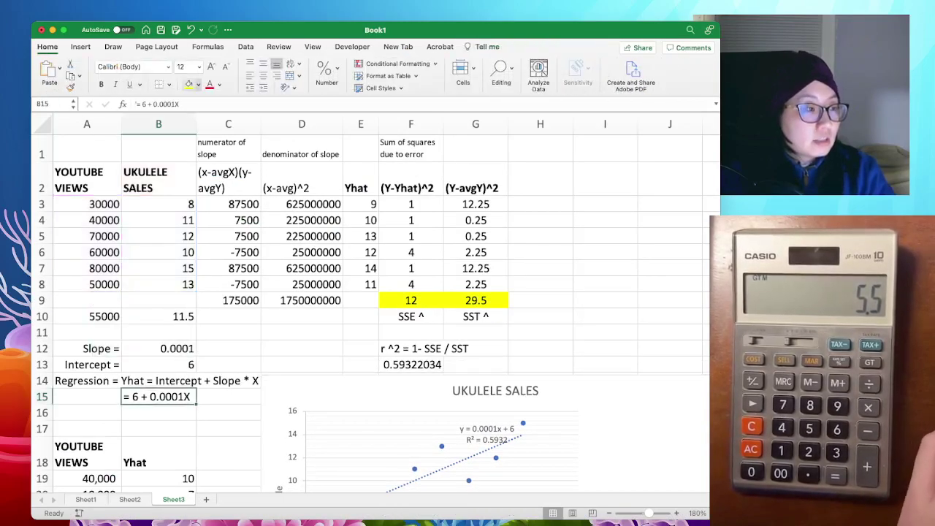
click(232, 185)
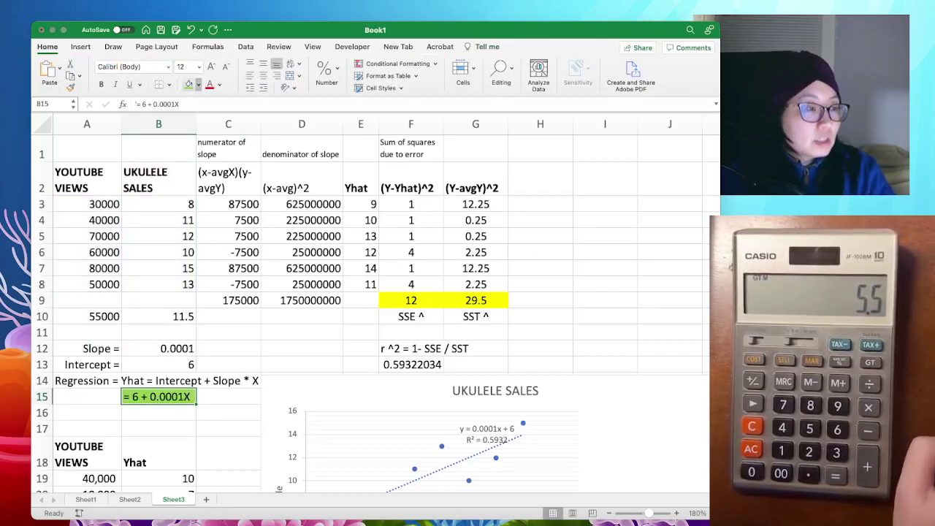
click(281, 128)
click(411, 364)
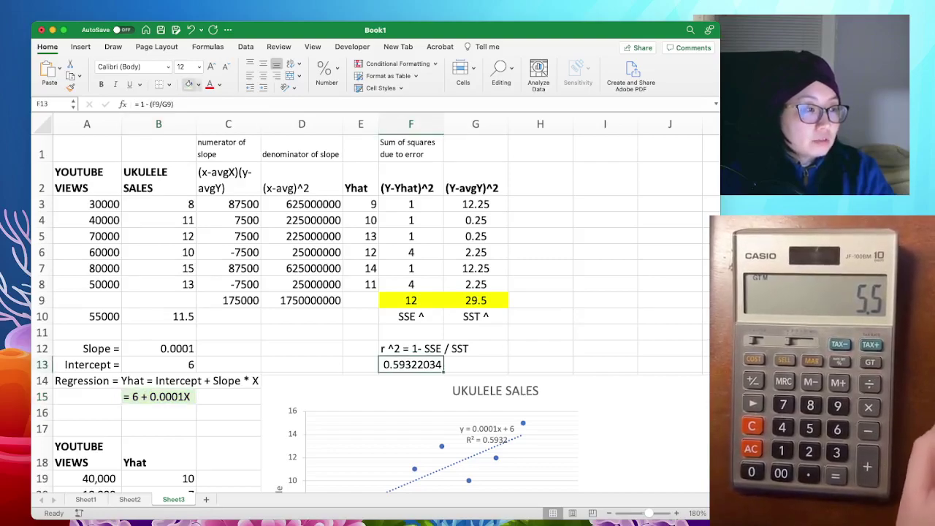
scroll(373, 307, down, 5)
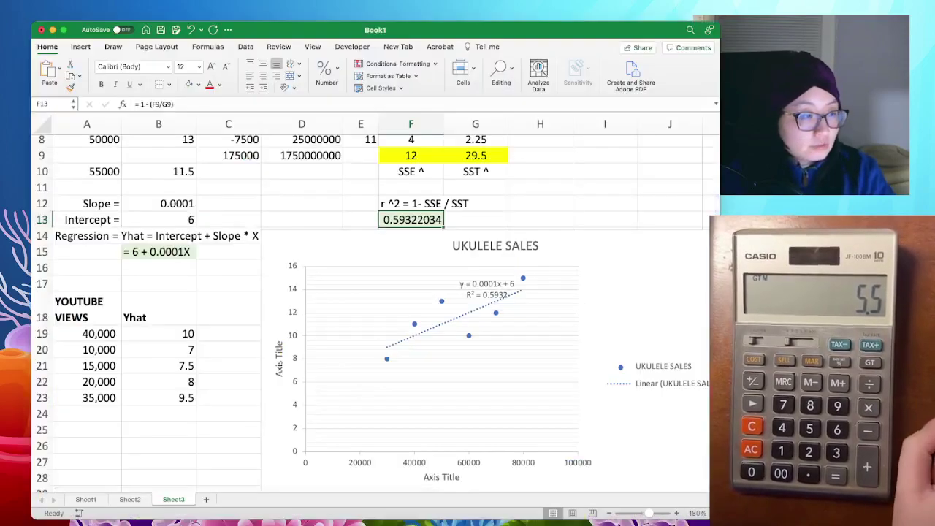
click(302, 204)
click(486, 290)
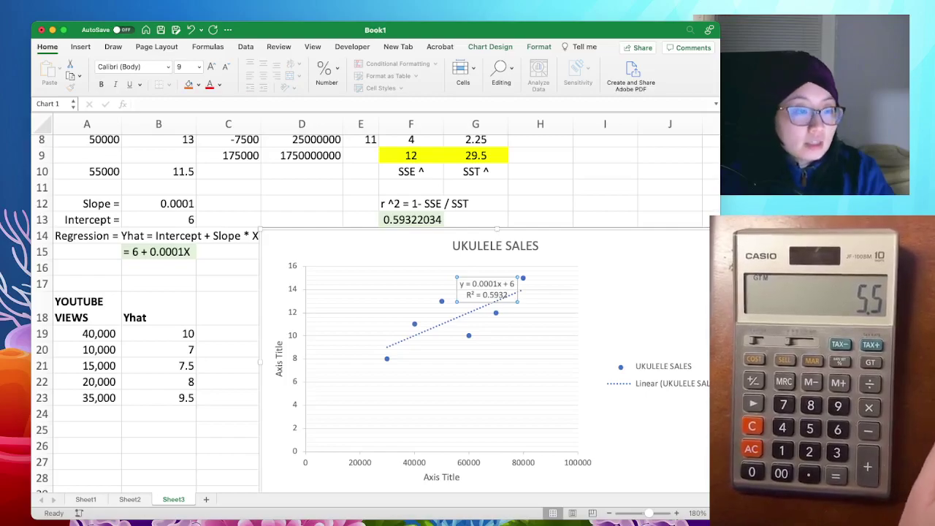
click(605, 204)
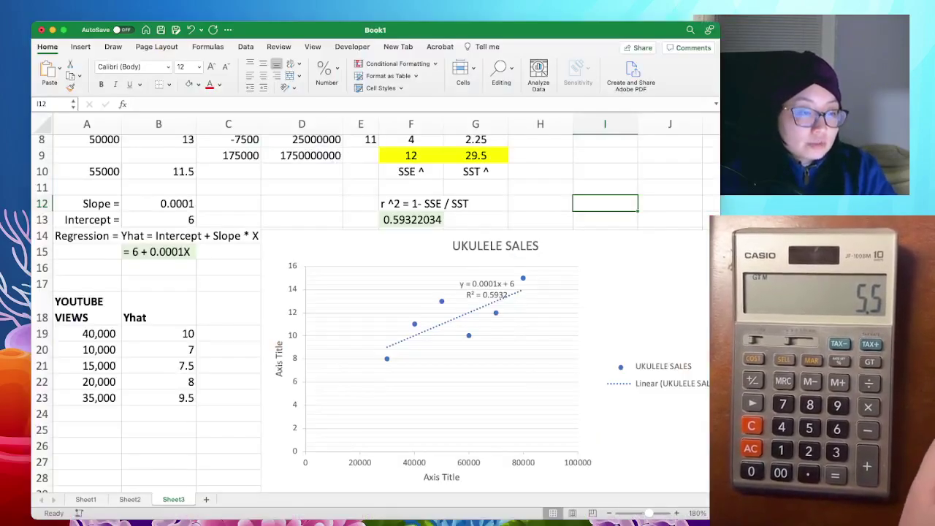
click(486, 313)
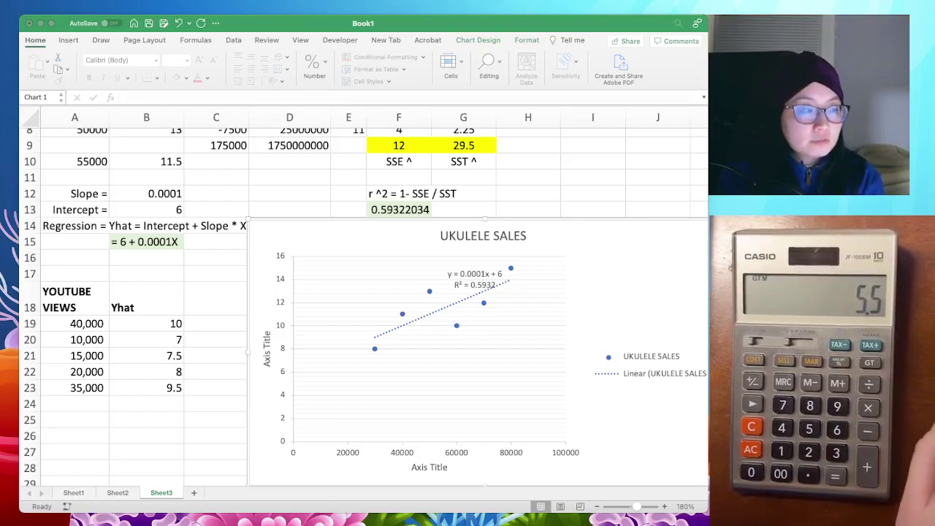
Step: Switch to Notes and handwrite the heading Multiple Regression Model on the blank lines, with a crossed-out Simple beneath it
scroll(365, 307, down, 10)
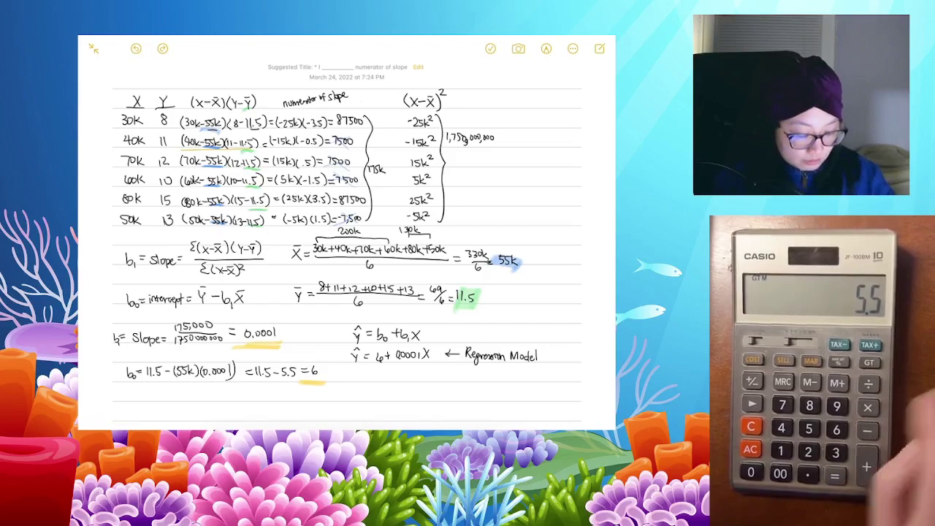
scroll(347, 234, down, 8)
scroll(348, 234, up, 1)
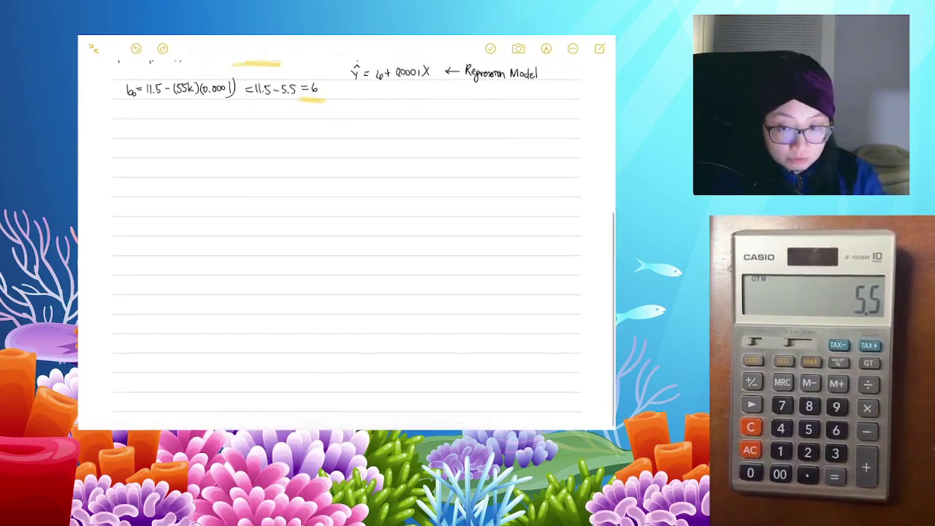
drag(156, 165, 175, 176)
drag(179, 164, 179, 176)
drag(184, 164, 188, 170)
drag(189, 169, 322, 171)
mouse_move(184, 200)
mouse_down()
mouse_move(187, 209)
mouse_move(228, 209)
mouse_up()
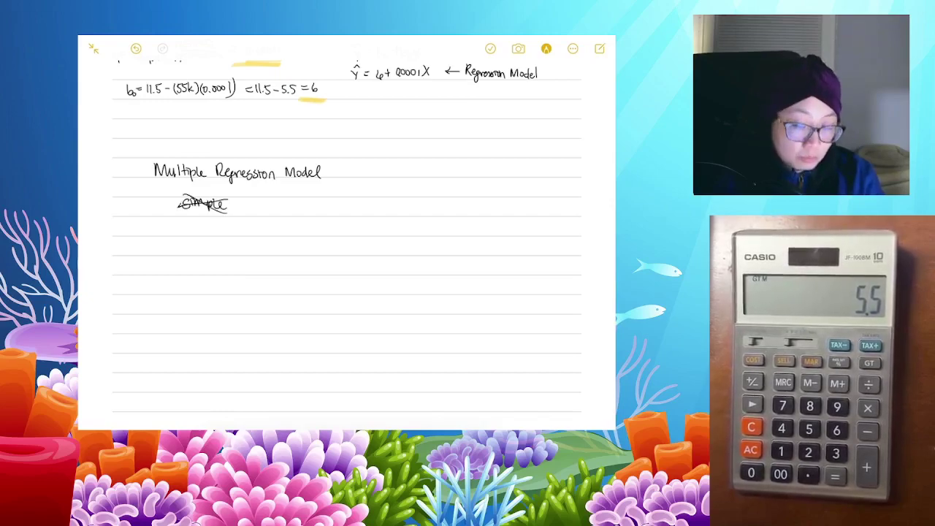
Step: Handwrite "More than 1 X value" under the crossed-out word, with an arrow pointing to the X labelled features
mouse_move(184, 234)
mouse_down()
mouse_move(190, 224)
mouse_move(263, 235)
mouse_up()
mouse_move(263, 224)
mouse_down()
mouse_move(254, 235)
mouse_move(282, 226)
mouse_move(287, 238)
mouse_up()
drag(290, 224, 299, 236)
drag(299, 233, 259, 240)
drag(255, 245, 271, 256)
drag(270, 257, 282, 260)
drag(284, 253, 298, 261)
drag(300, 259, 304, 260)
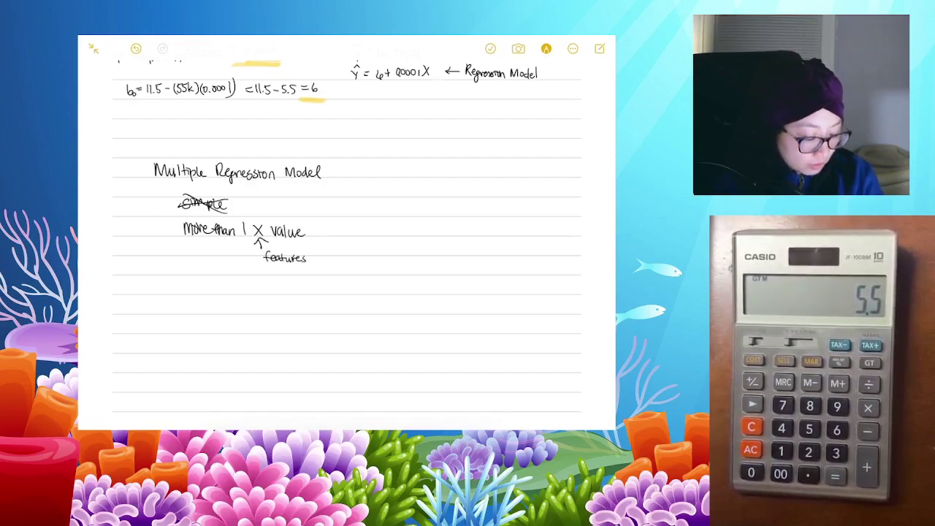
click(546, 48)
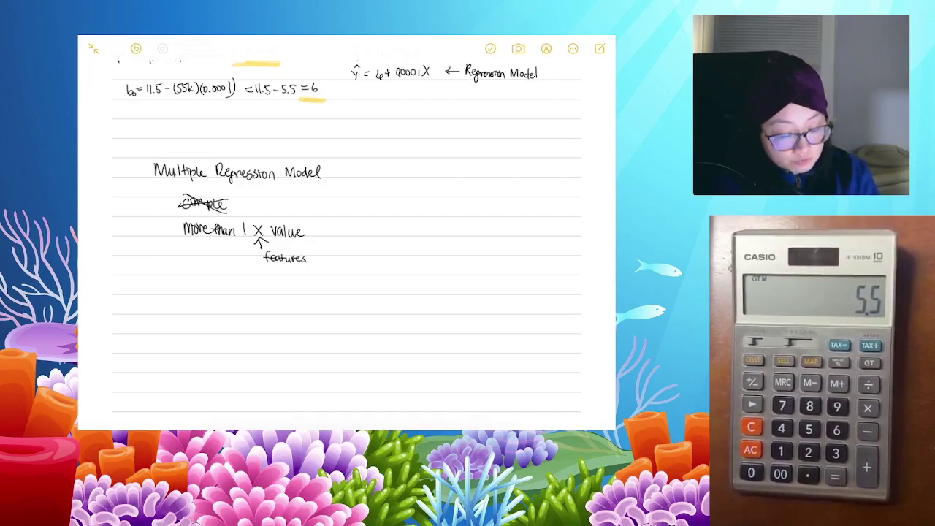
Step: Handwrite a House Price example beside the heading, listing # of rooms, zipcode and condition beneath it
drag(398, 167, 396, 179)
mouse_move(403, 167)
mouse_down()
mouse_move(402, 181)
mouse_move(431, 169)
mouse_move(449, 177)
mouse_move(407, 196)
mouse_up()
drag(403, 191, 410, 190)
drag(402, 193, 415, 192)
mouse_move(420, 188)
mouse_down()
mouse_move(417, 197)
mouse_move(437, 194)
mouse_move(414, 213)
mouse_move(447, 215)
mouse_move(404, 235)
mouse_move(422, 234)
mouse_up()
mouse_move(426, 226)
mouse_down()
mouse_move(425, 235)
mouse_move(448, 232)
mouse_up()
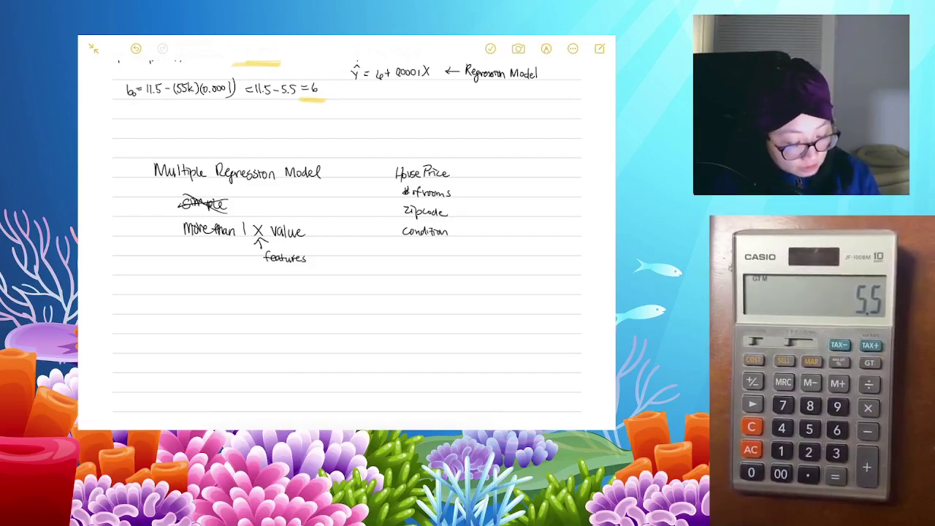
Step: Write the multiple regression equation ŷ = b₀ + b₁X + b₂X + b₃X below the features note
drag(207, 297, 202, 316)
drag(198, 300, 209, 300)
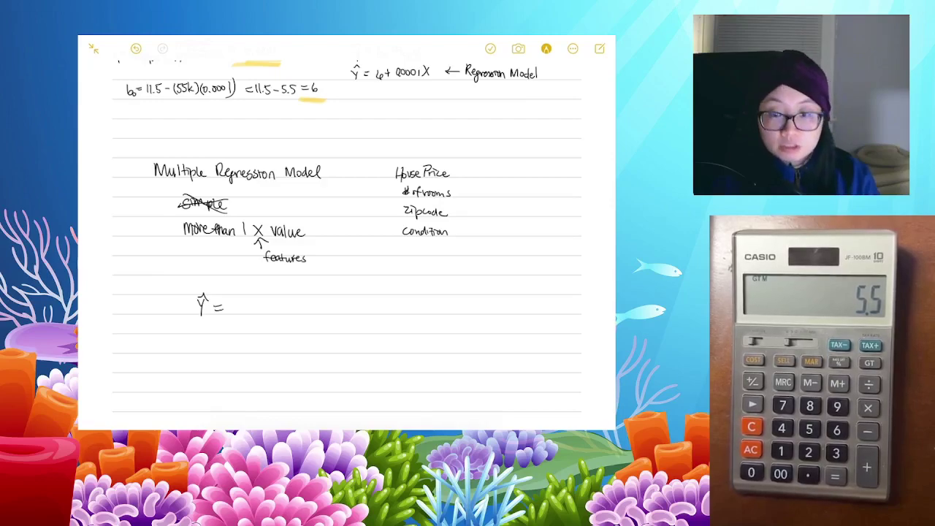
drag(230, 298, 236, 309)
drag(240, 309, 249, 313)
drag(257, 298, 264, 309)
drag(267, 309, 288, 308)
drag(283, 303, 283, 312)
drag(289, 300, 296, 311)
drag(297, 310, 317, 315)
mouse_move(318, 302)
mouse_down()
mouse_move(309, 315)
mouse_move(335, 307)
mouse_up()
drag(331, 302, 337, 313)
drag(338, 313, 346, 319)
drag(352, 305, 350, 314)
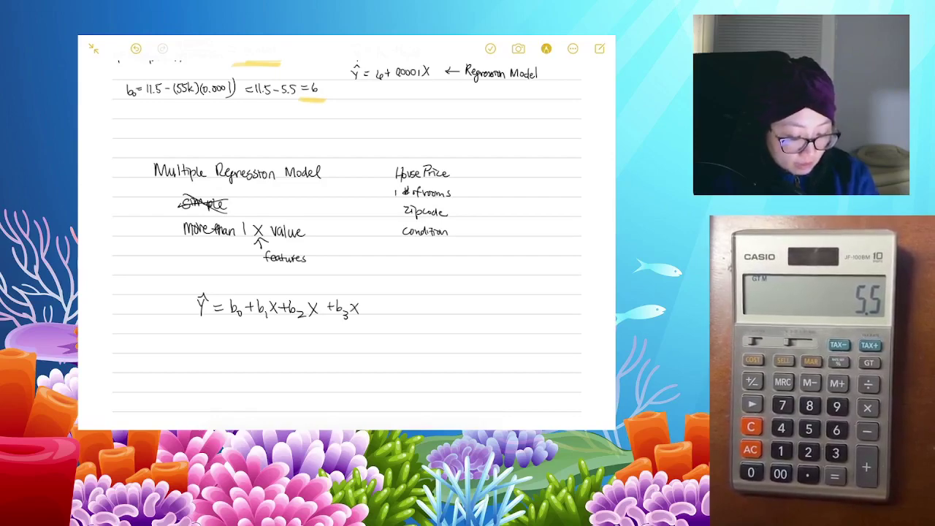
Step: Number the three house price features 1) to 3) and underline the House Price and Multiple Regression Model headings
drag(391, 227, 391, 235)
drag(397, 188, 396, 218)
drag(397, 226, 396, 237)
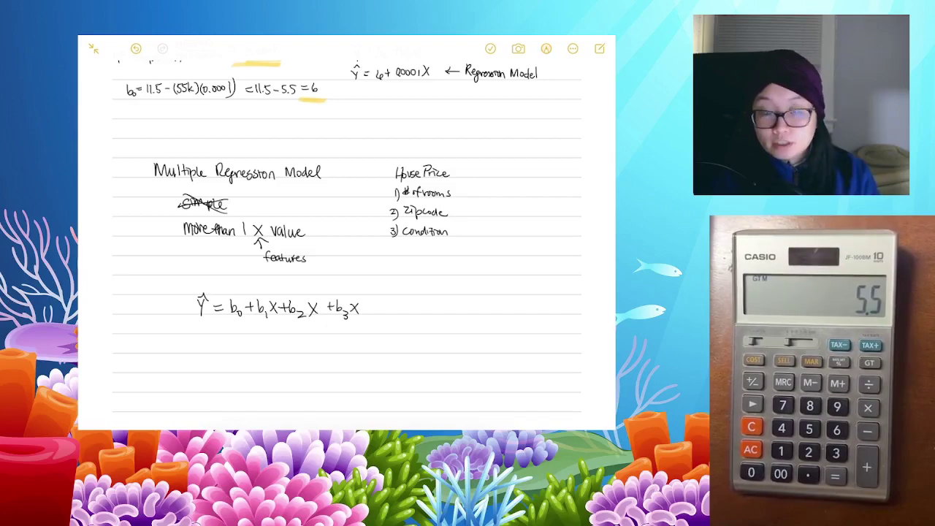
drag(395, 179, 462, 177)
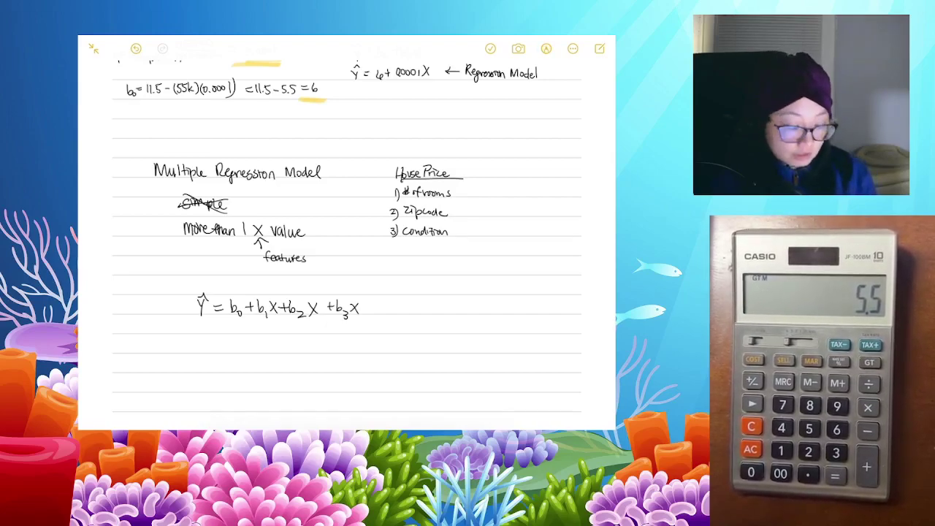
drag(155, 184, 321, 185)
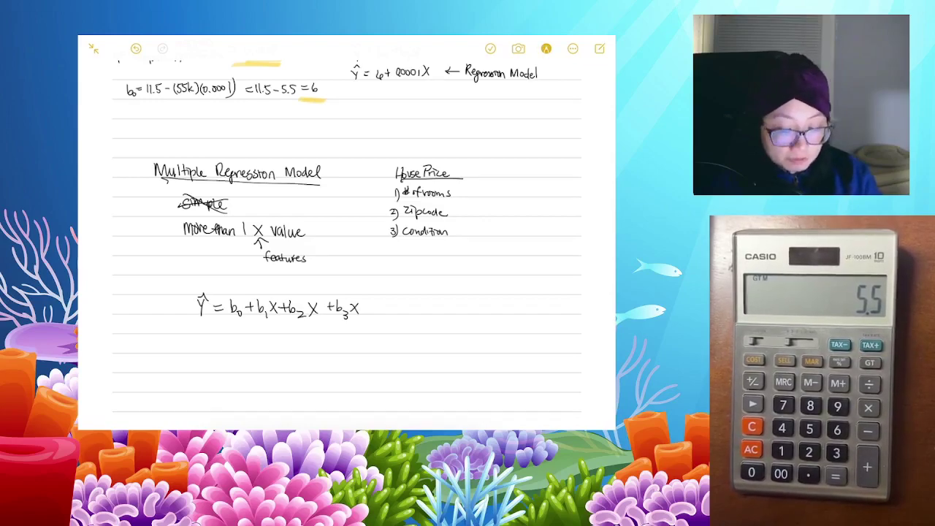